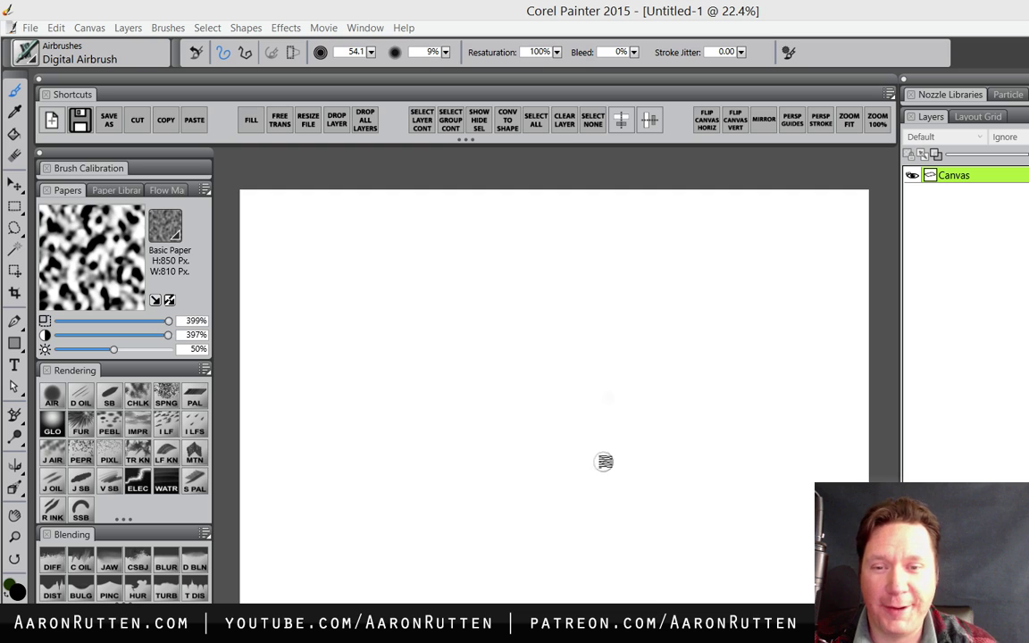
drag(664, 466, 662, 454)
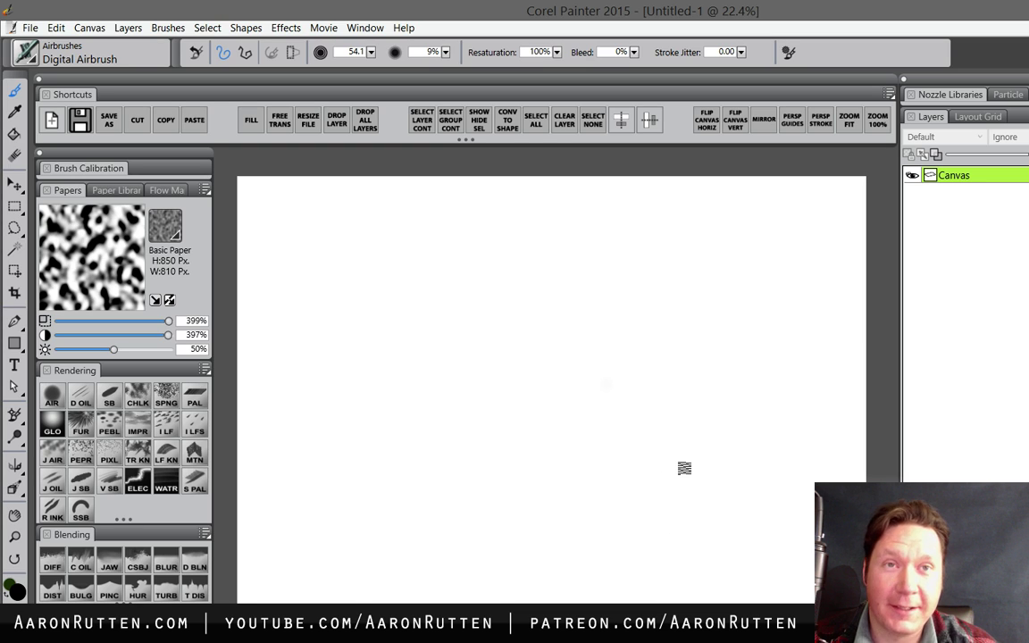
key(XF86AudioMute)
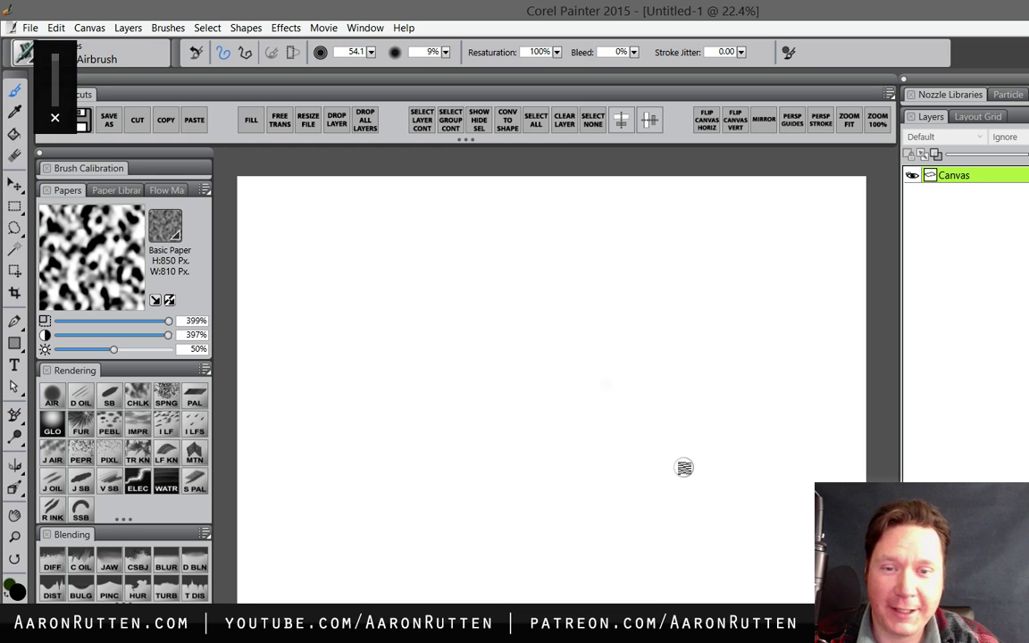
mouse_move(572, 398)
mouse_down()
mouse_move(568, 419)
mouse_move(556, 402)
mouse_up()
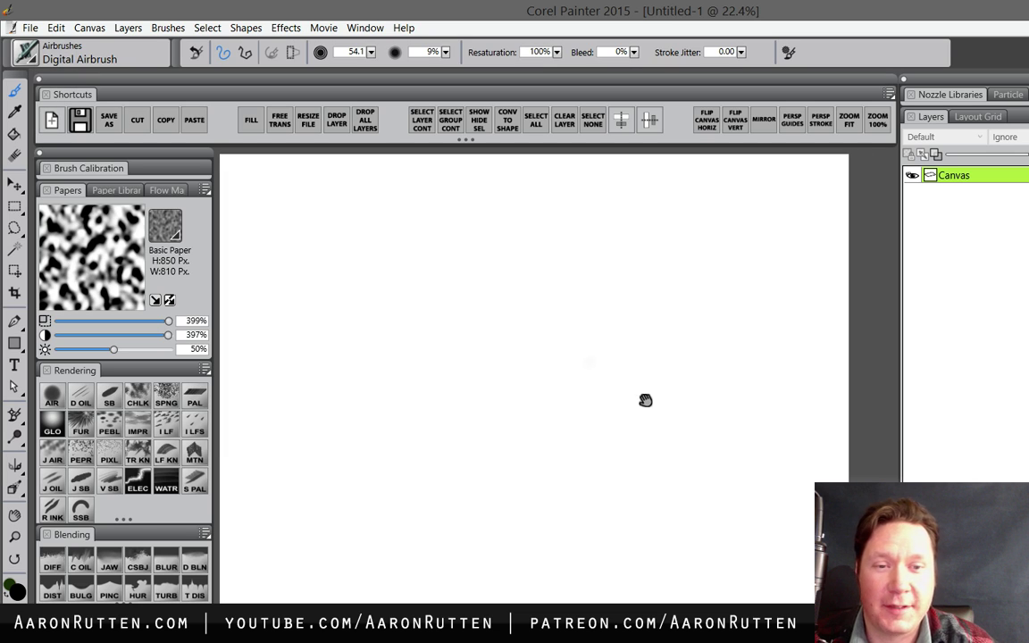
drag(645, 400, 661, 415)
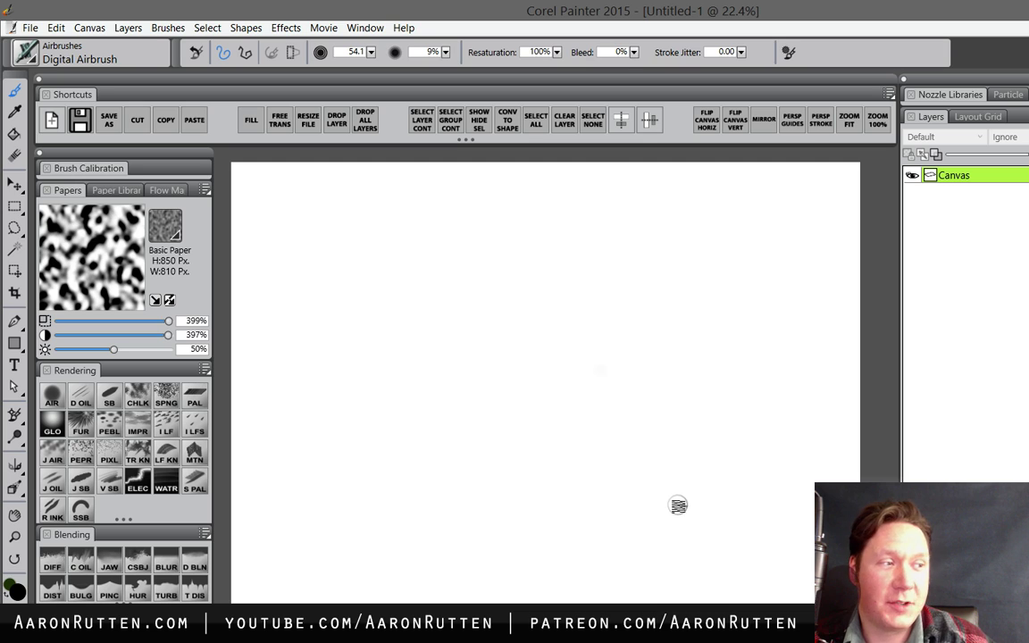
drag(606, 504, 613, 508)
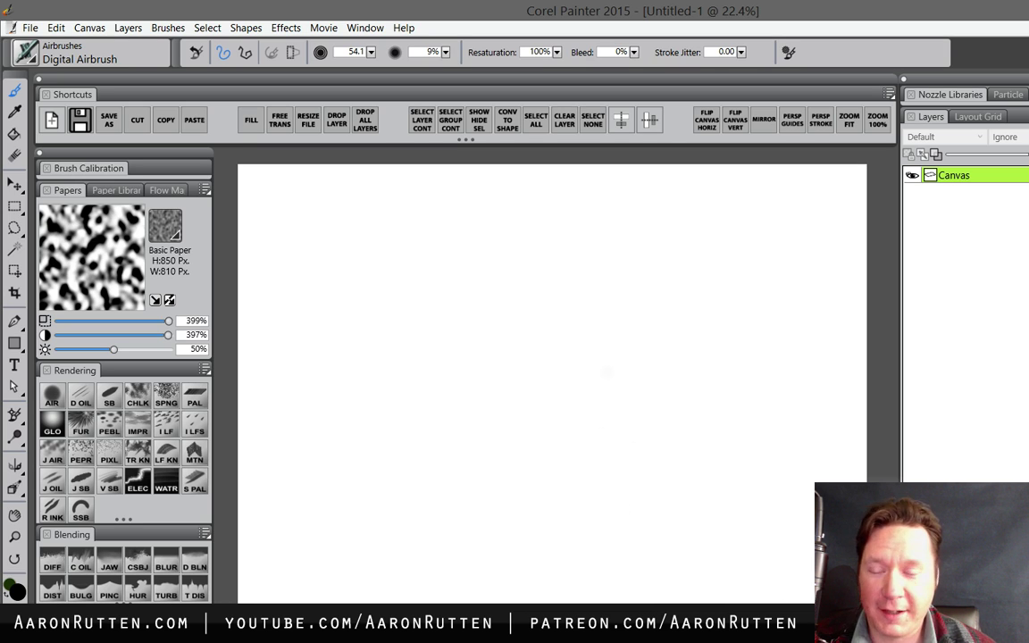
drag(749, 585, 754, 589)
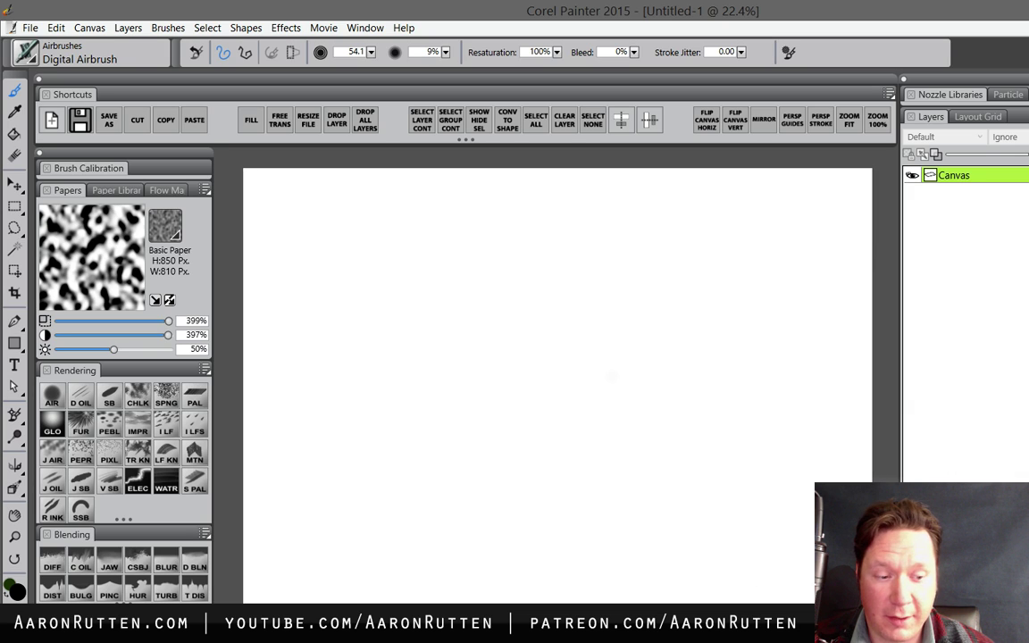
- Add two new layers above the canvas and name them sky and mtn, with mtn on top
key(ctrl+shift+n)
key(ctrl+shift+n)
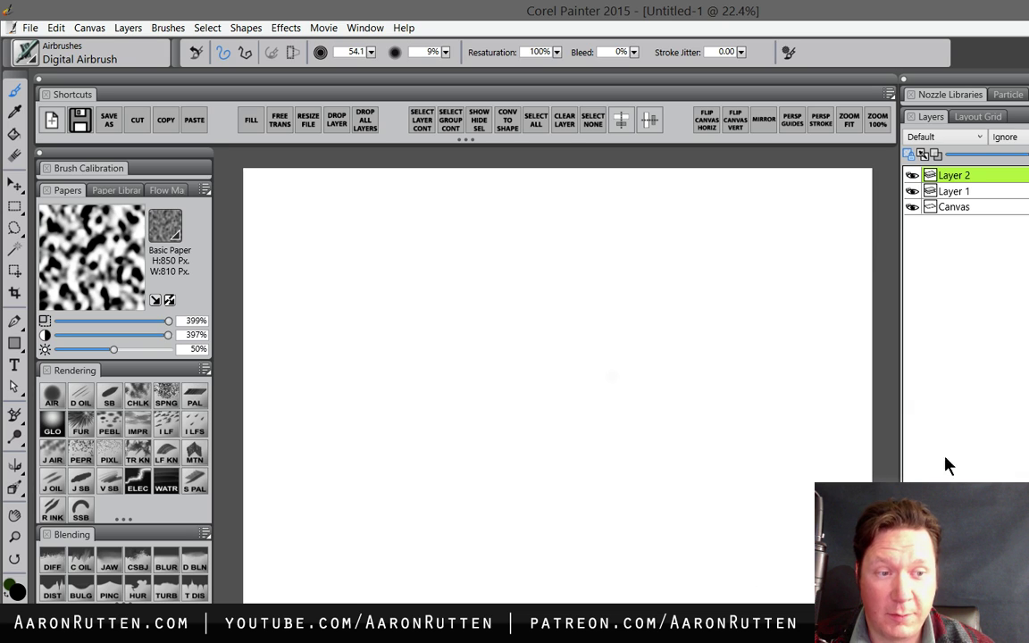
double_click(954, 191)
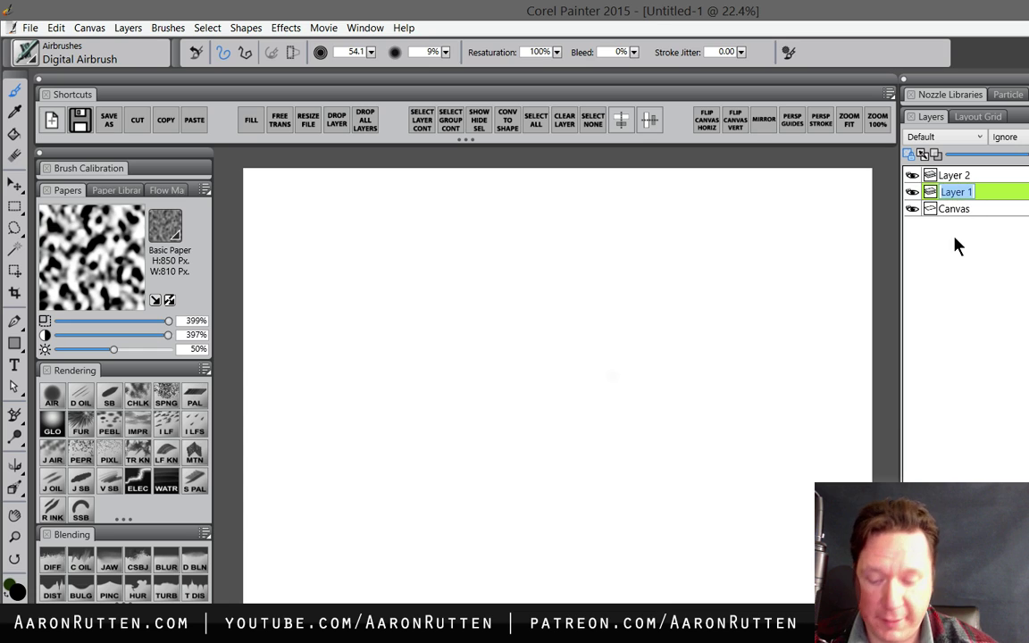
text(sky)
double_click(960, 175)
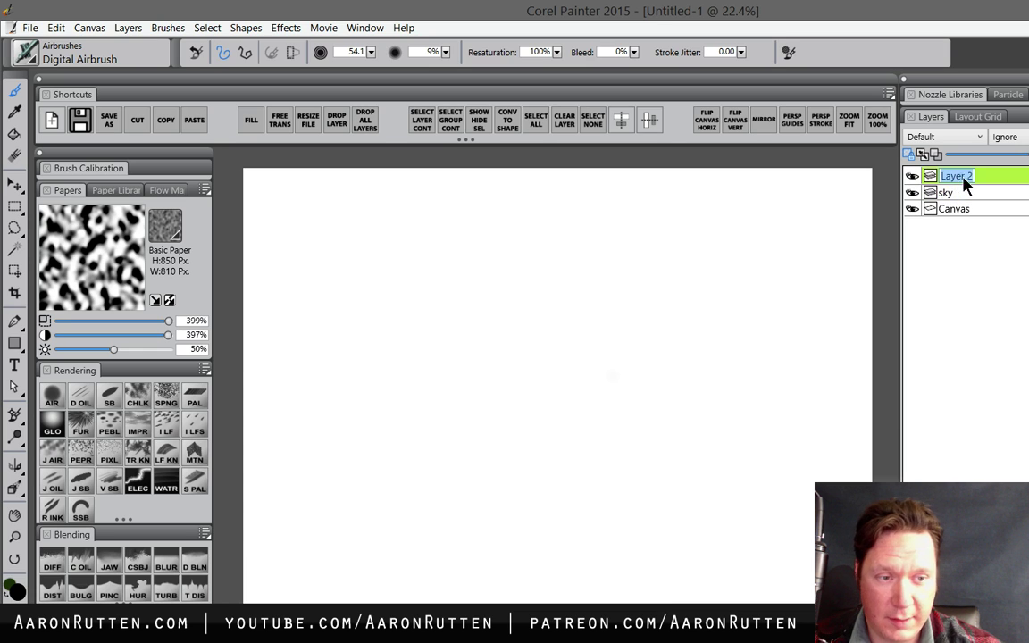
text(mtn)
key(Return)
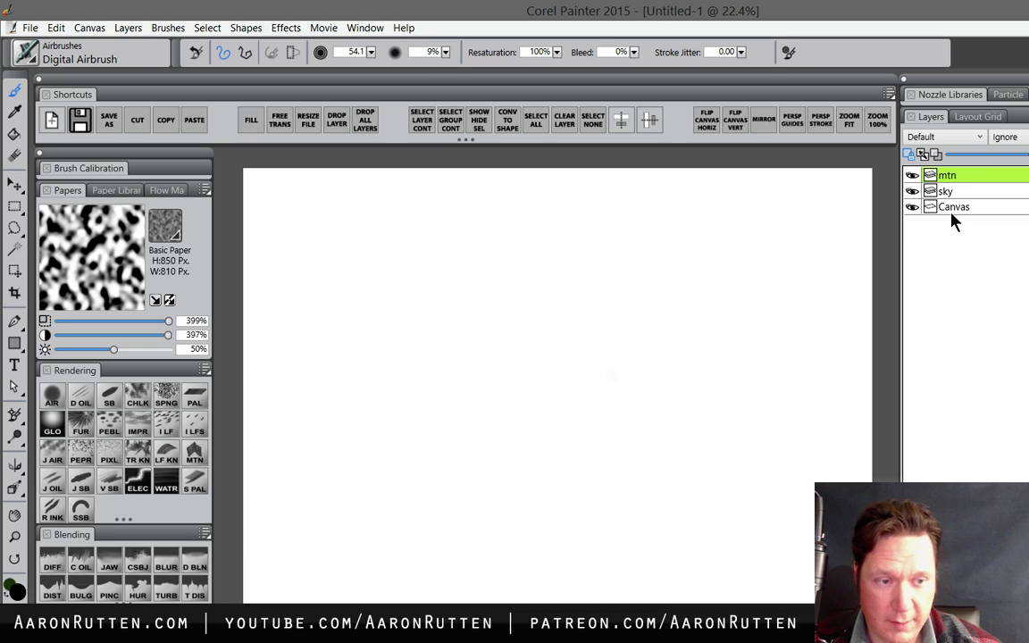
- Add two more layers above mtn, naming the first clouds and the one over it hills
key(ctrl+shift+n)
double_click(964, 177)
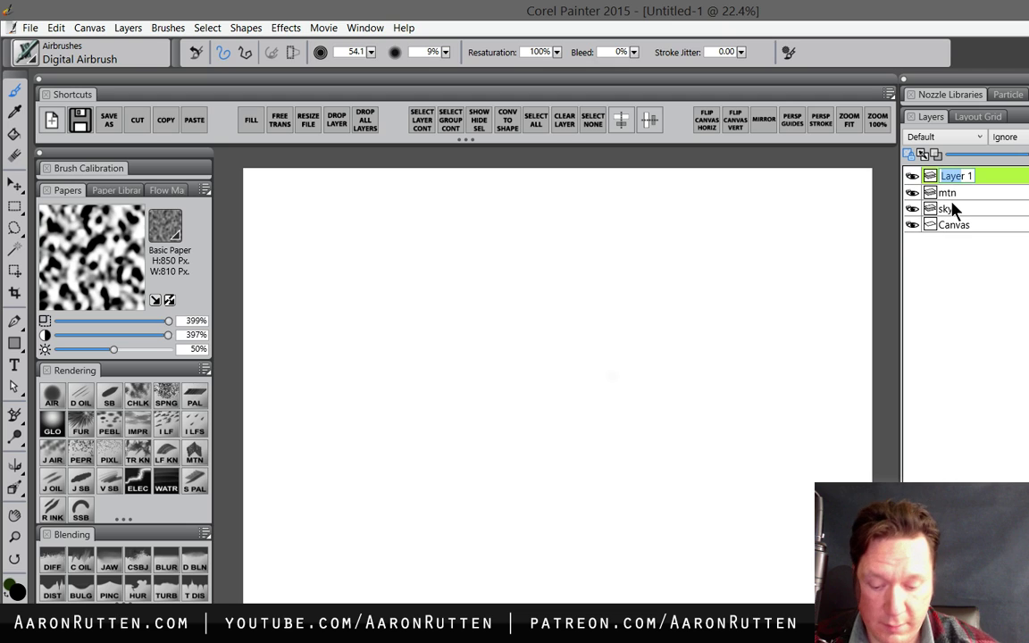
text(clouds)
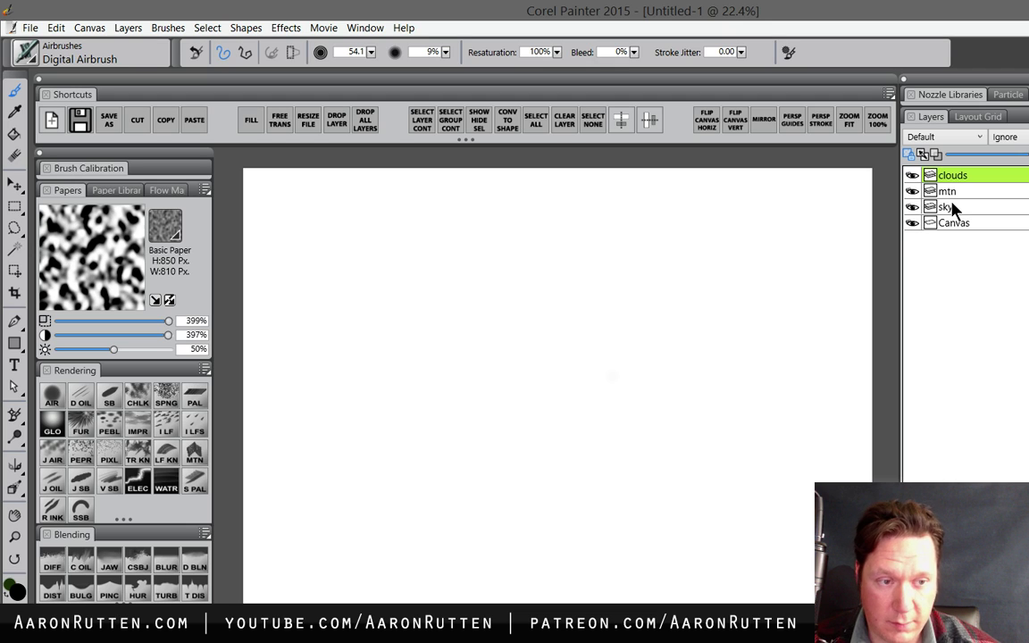
key(Return)
key(ctrl+shift+n)
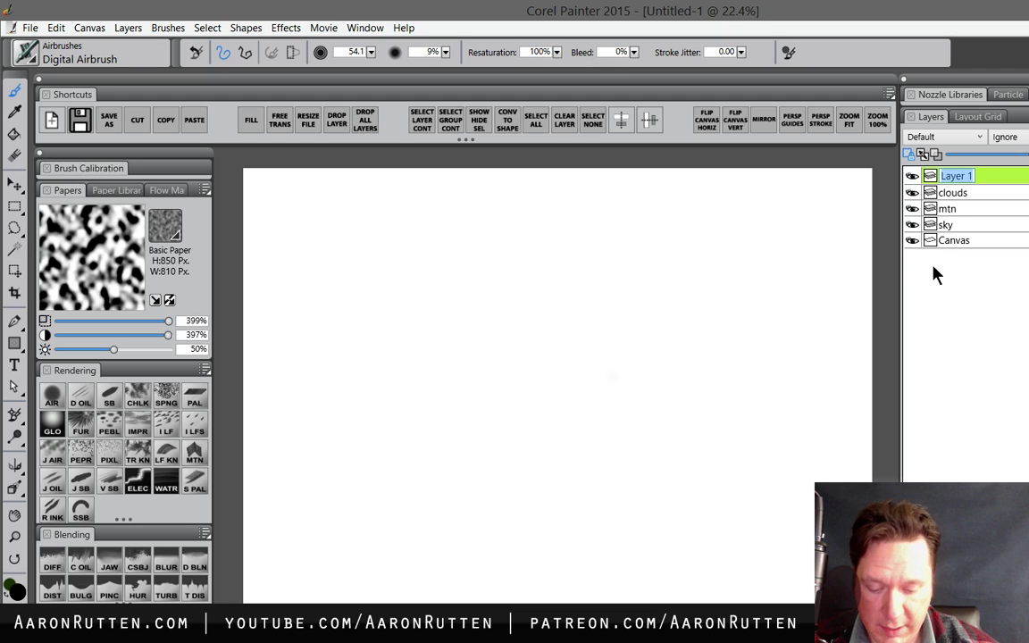
text(hills)
key(Return)
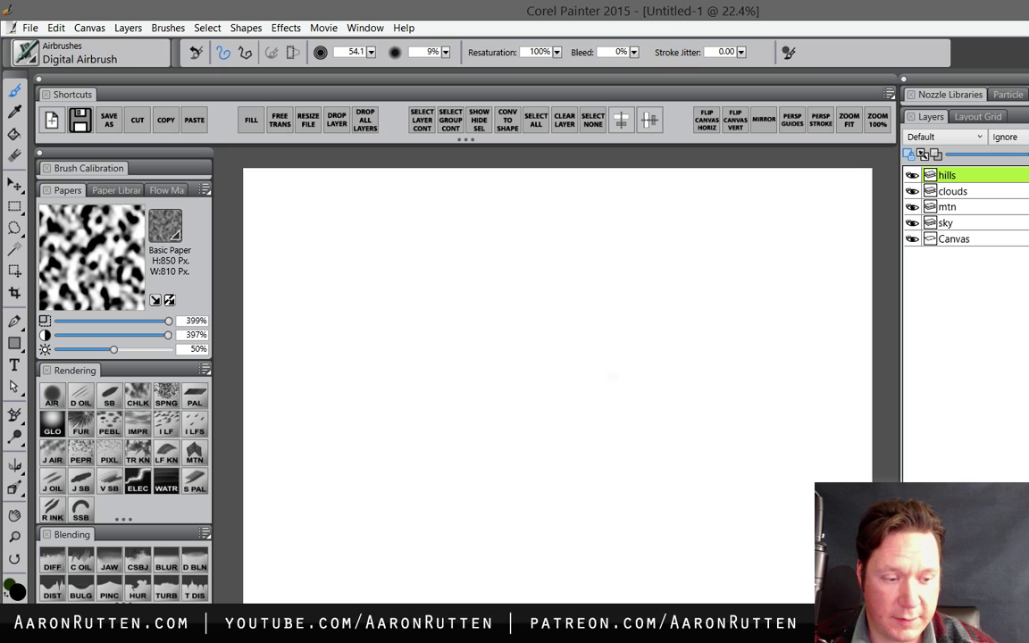
- Add a new layer at the top of the stack and name it field
key(ctrl+shift+n)
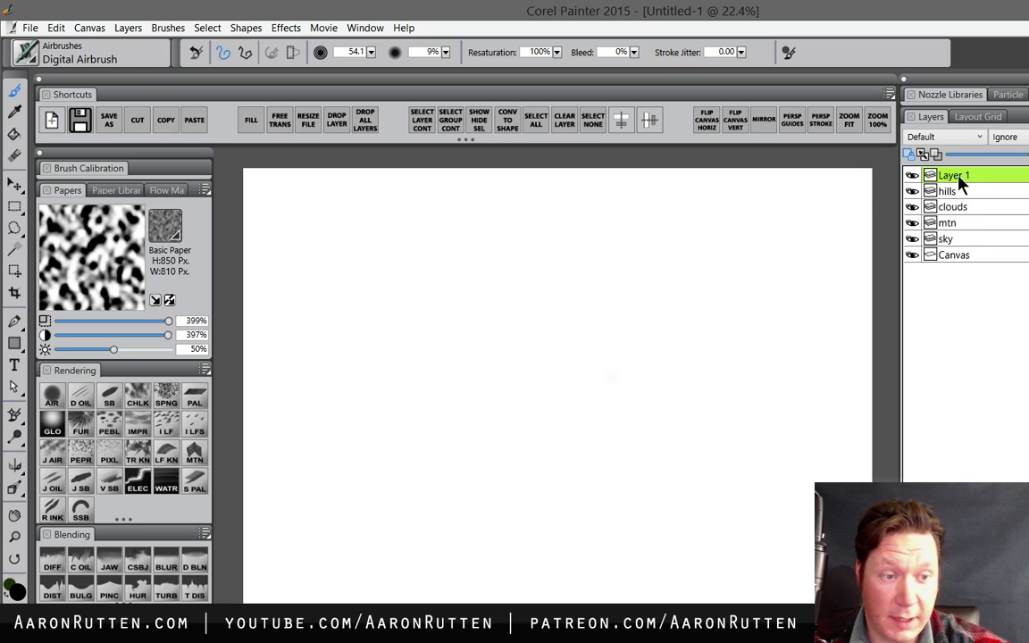
double_click(964, 177)
text(field)
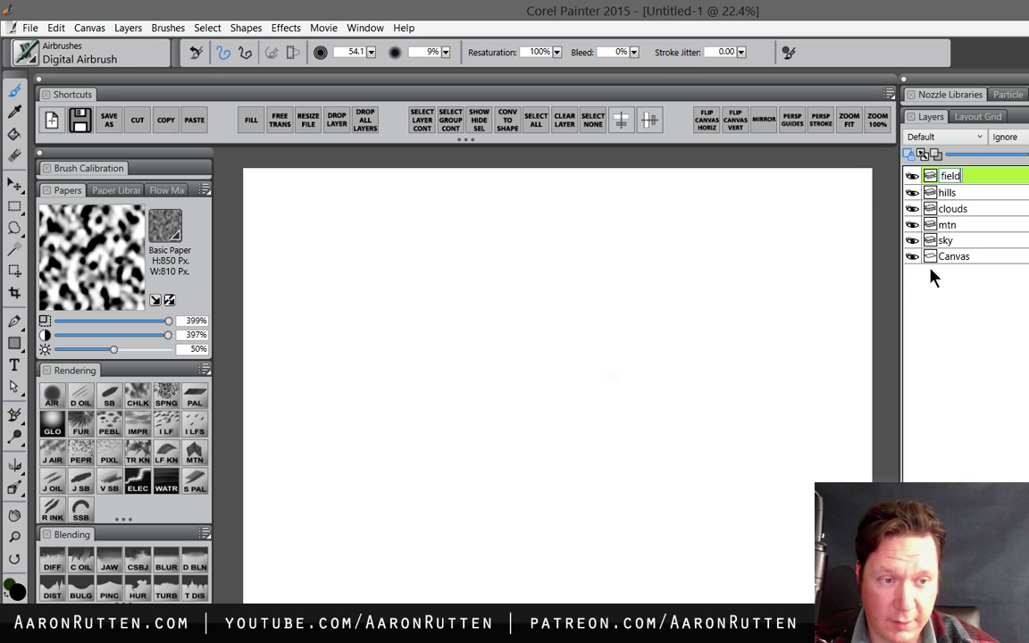
key(Return)
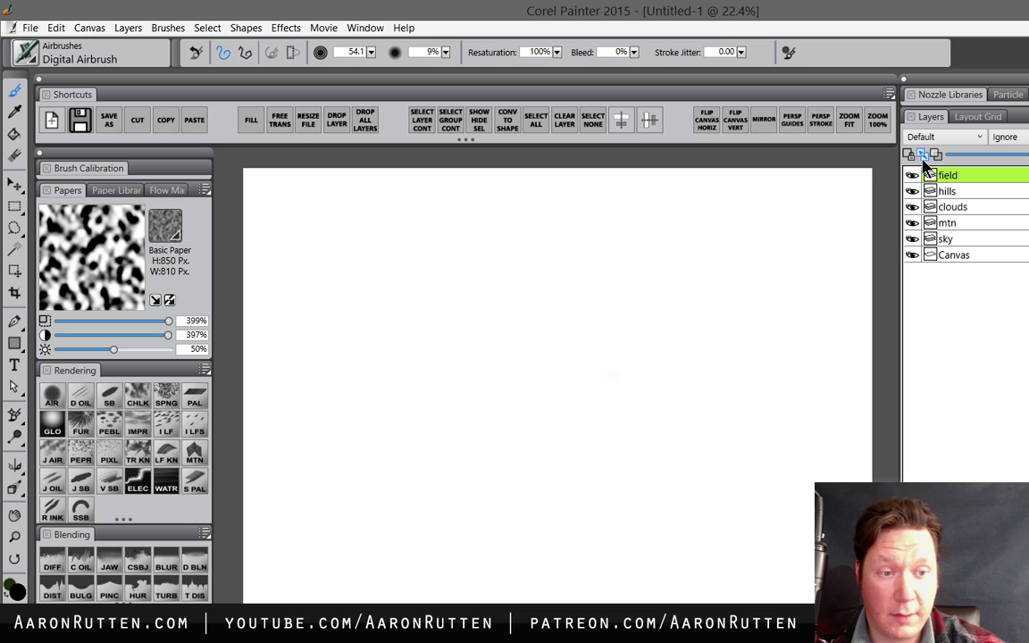
- Select a full-width rectangle over the lower part of the canvas on the field layer, fill it with green, and clear the selection
click(15, 205)
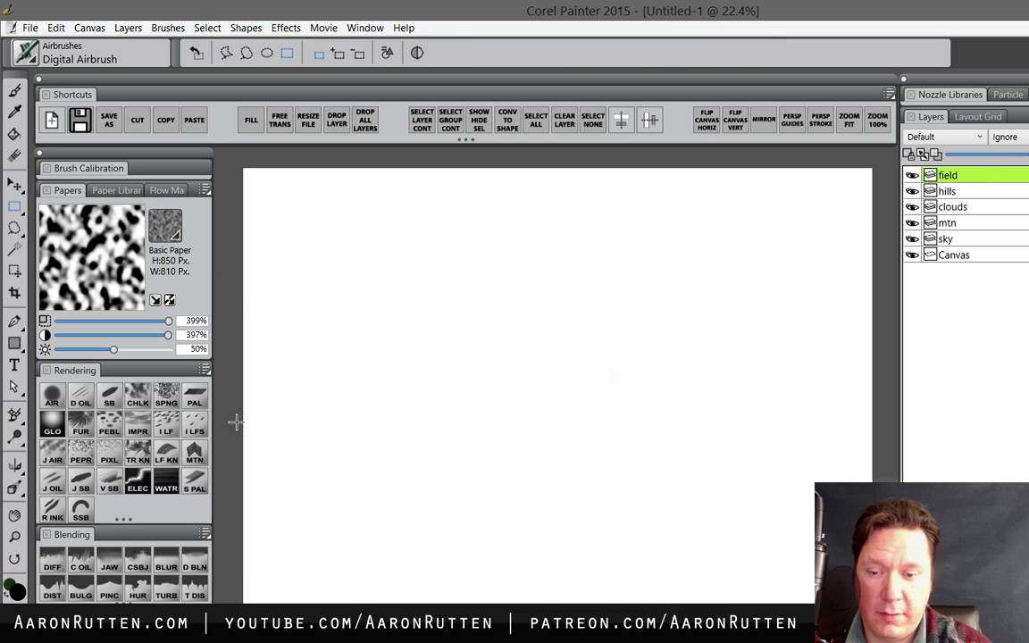
drag(232, 432, 854, 626)
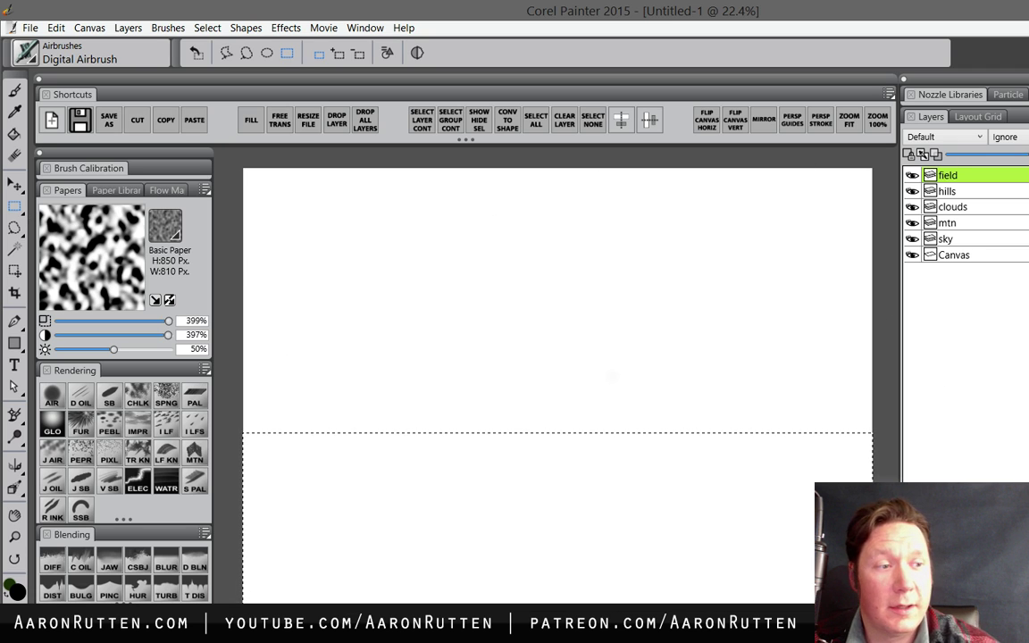
click(1027, 161)
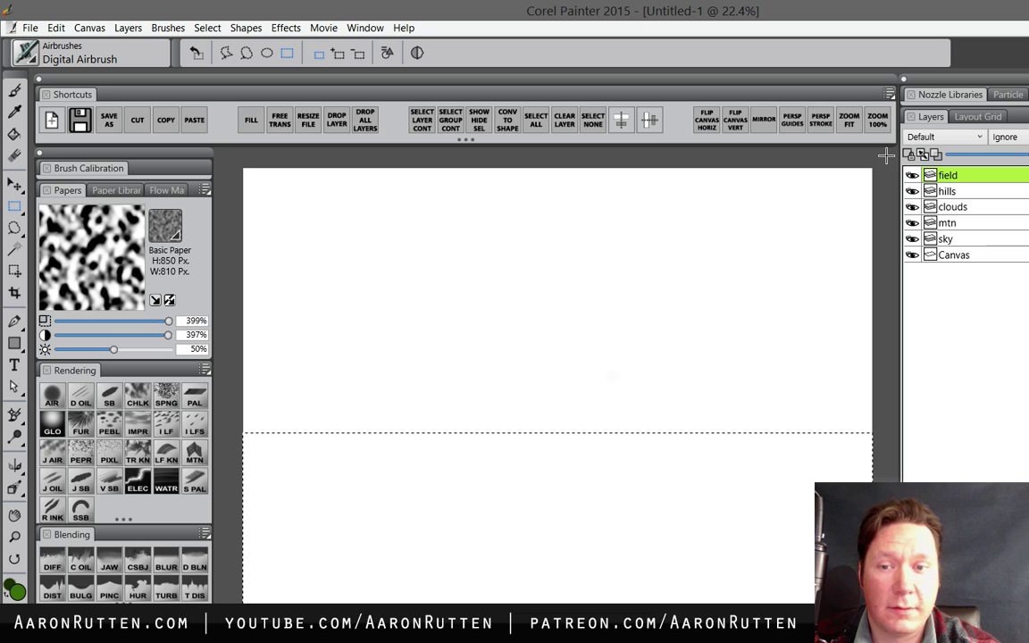
click(252, 122)
click(700, 474)
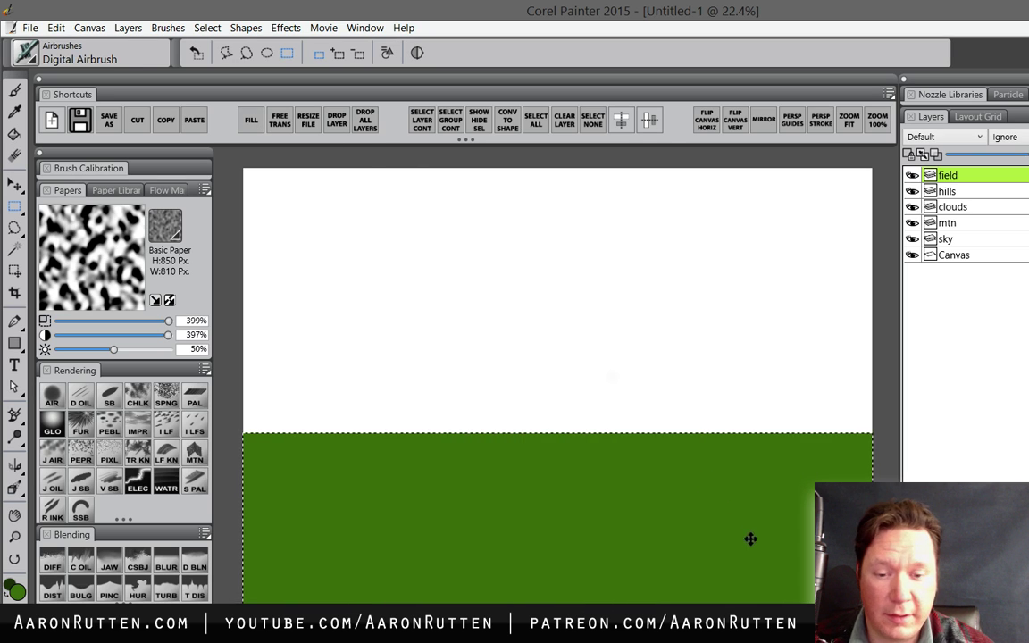
key(ctrl+d)
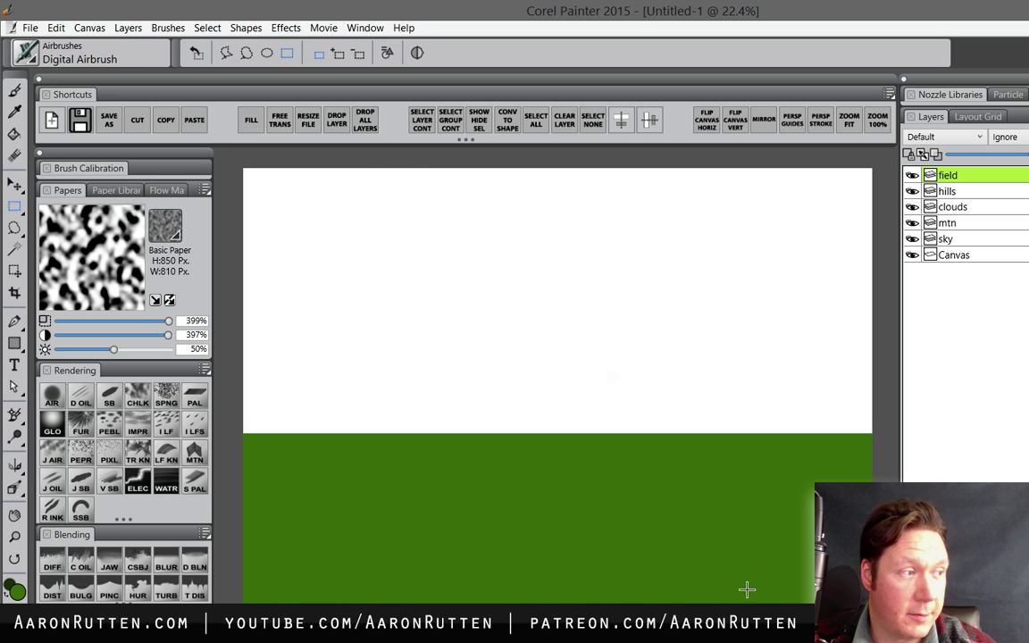
- Airbrush a low band of purple-grey hills with darker spots along the horizon on the hills layer
click(961, 191)
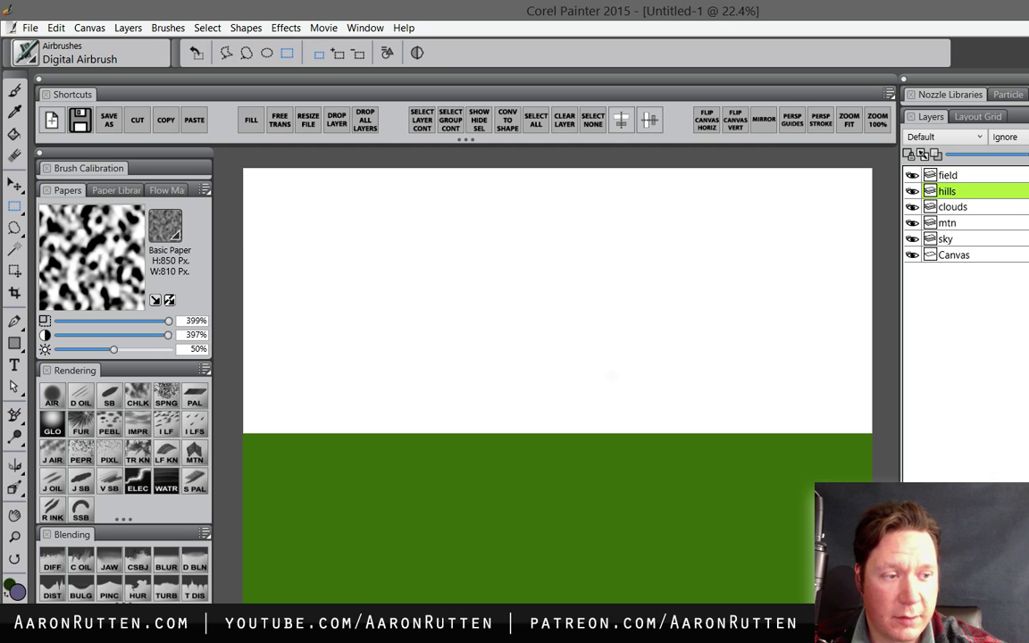
key(b)
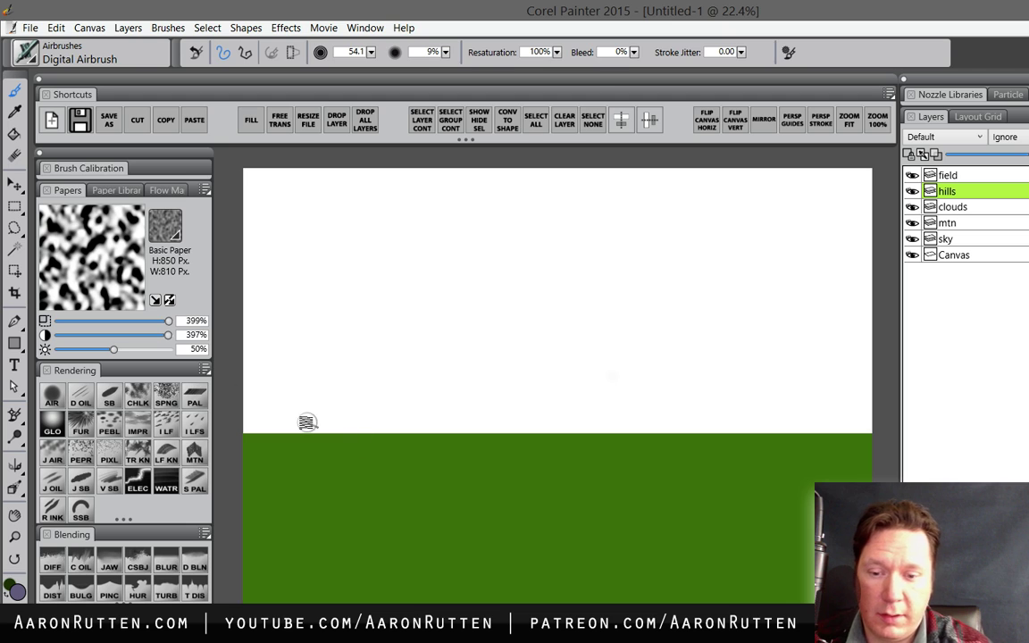
mouse_move(237, 435)
mouse_down()
mouse_move(866, 432)
mouse_move(335, 445)
mouse_move(243, 437)
mouse_move(257, 432)
mouse_up()
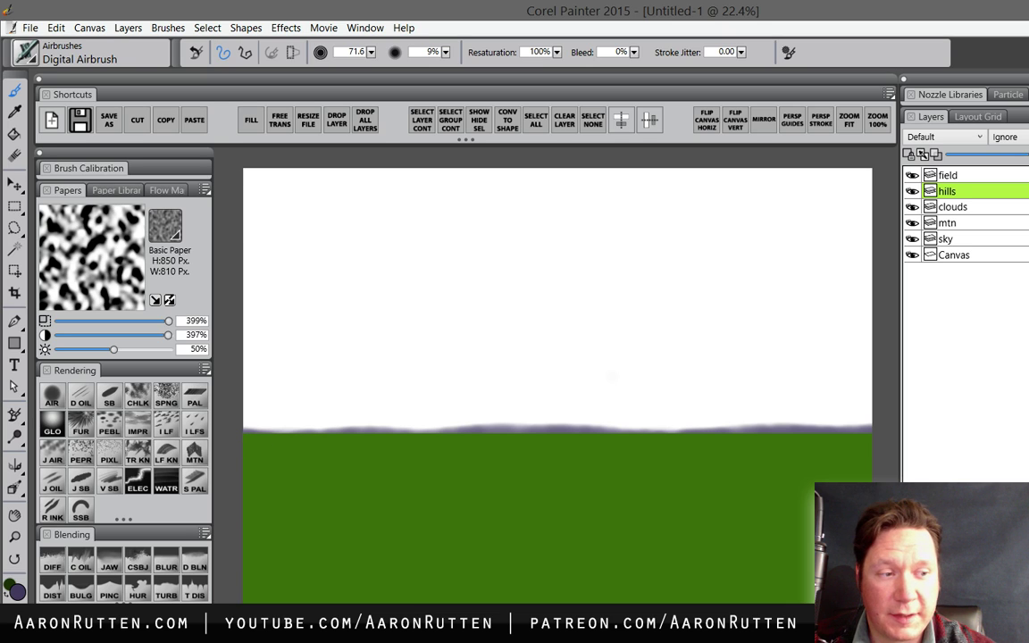
drag(717, 404, 789, 438)
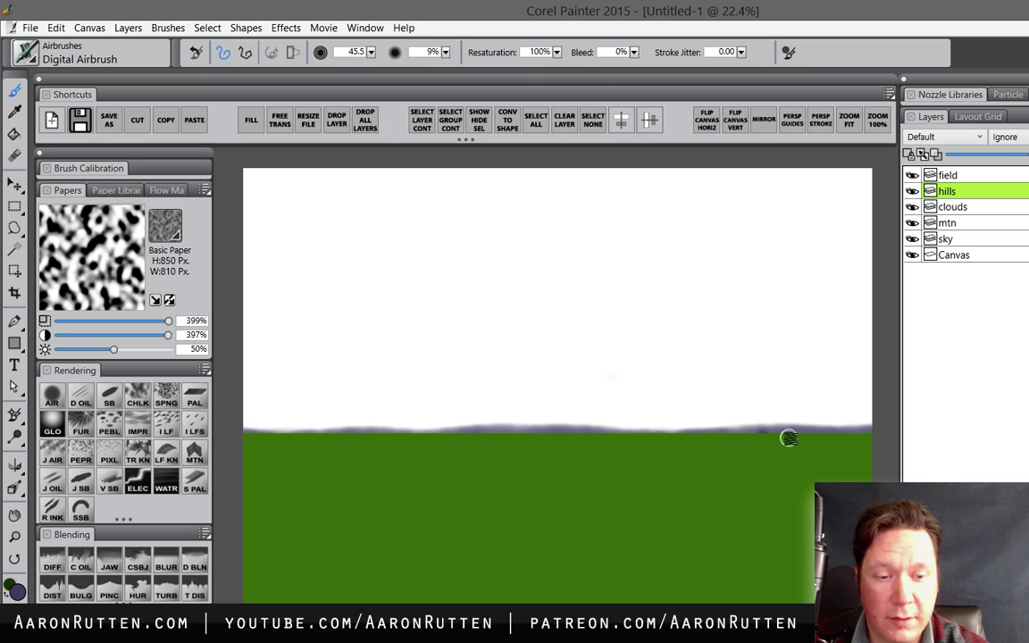
drag(586, 432, 575, 431)
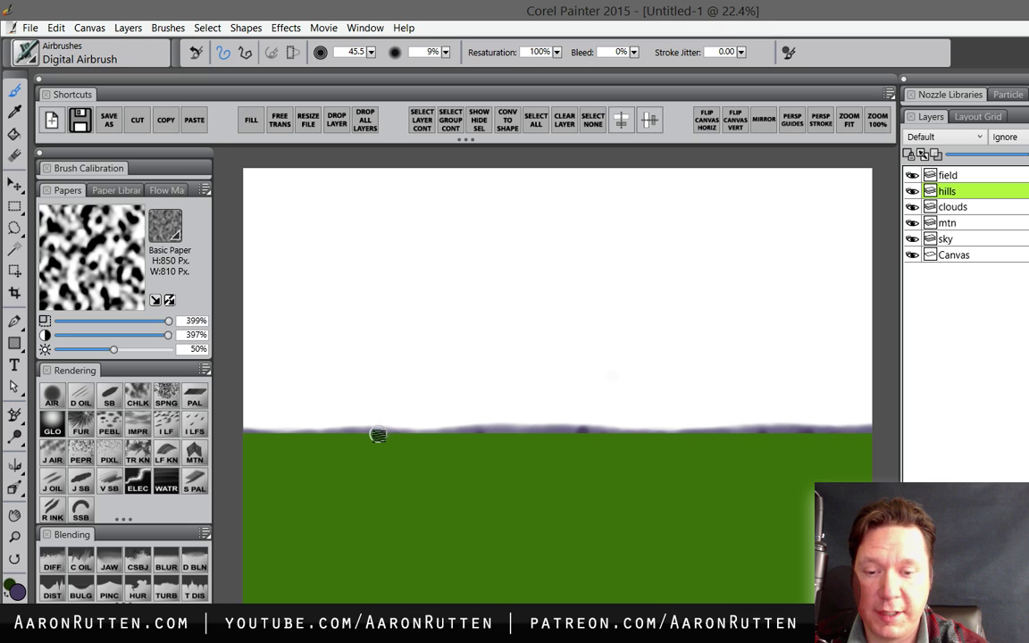
drag(378, 435, 254, 437)
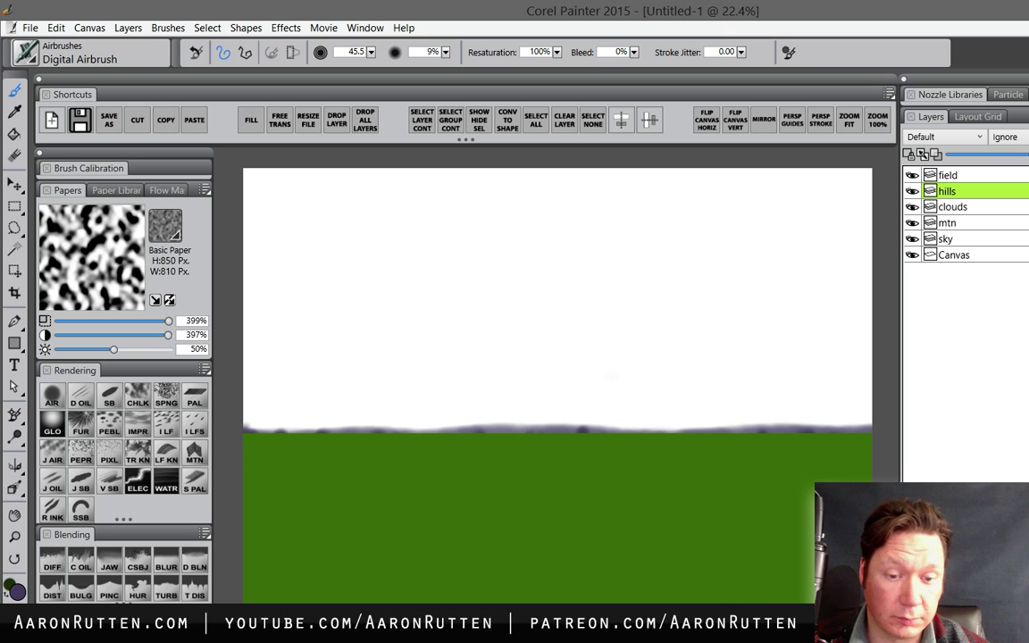
- Paint a wide dark navy mountain rising behind the horizon on the mtn layer with the Mountain Knife brush
click(960, 221)
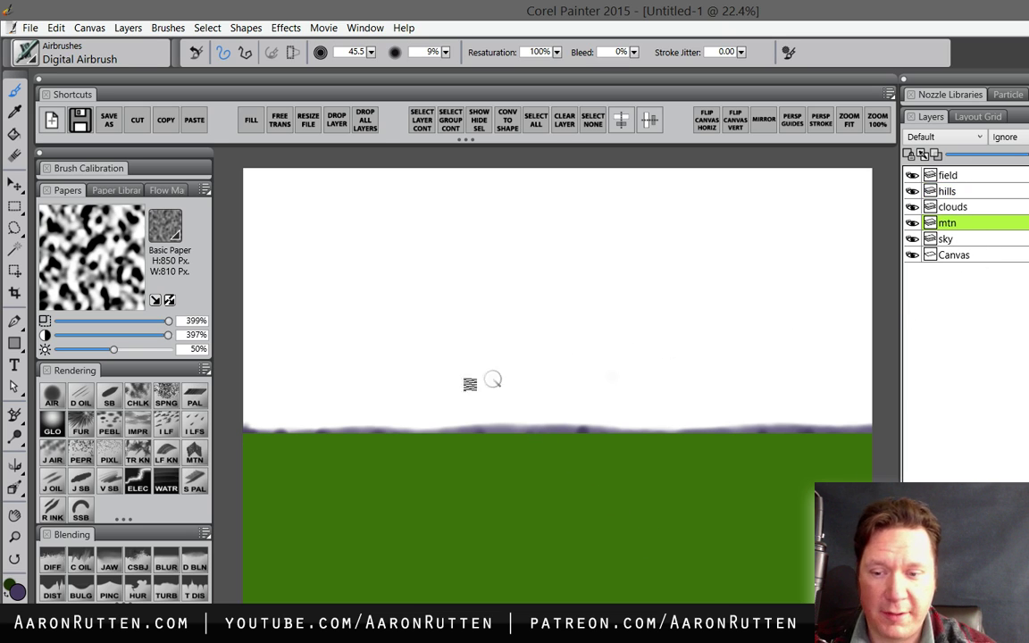
click(193, 458)
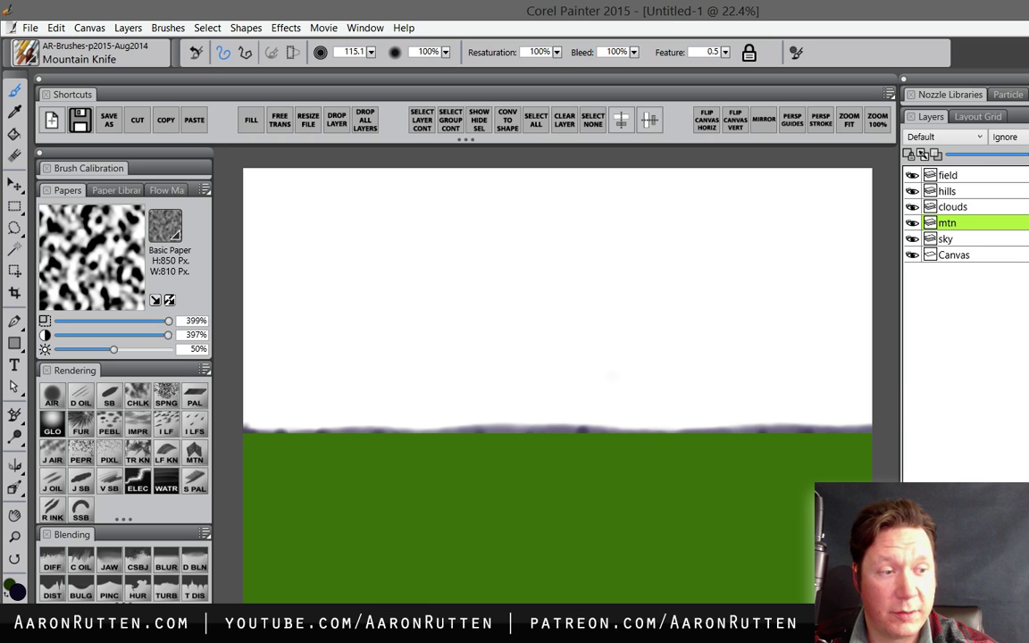
mouse_move(574, 392)
mouse_down()
mouse_move(387, 422)
mouse_move(422, 406)
mouse_move(365, 436)
mouse_move(443, 405)
mouse_move(295, 457)
mouse_move(384, 435)
mouse_move(482, 379)
mouse_move(551, 357)
mouse_move(628, 402)
mouse_move(874, 457)
mouse_move(825, 438)
mouse_move(785, 439)
mouse_move(805, 434)
mouse_move(858, 450)
mouse_move(764, 444)
mouse_move(771, 436)
mouse_move(661, 407)
mouse_move(642, 407)
mouse_move(737, 435)
mouse_move(694, 416)
mouse_move(642, 412)
mouse_move(592, 391)
mouse_move(633, 410)
mouse_move(547, 359)
mouse_move(490, 382)
mouse_move(548, 380)
mouse_move(537, 399)
mouse_move(452, 434)
mouse_move(607, 405)
mouse_move(621, 421)
mouse_move(536, 366)
mouse_move(589, 400)
mouse_move(567, 427)
mouse_move(300, 438)
mouse_move(324, 446)
mouse_move(284, 430)
mouse_move(251, 442)
mouse_move(322, 443)
mouse_move(287, 430)
mouse_move(229, 452)
mouse_move(302, 433)
mouse_move(286, 436)
mouse_move(339, 443)
mouse_move(271, 440)
mouse_move(329, 431)
mouse_move(379, 446)
mouse_move(327, 433)
mouse_up()
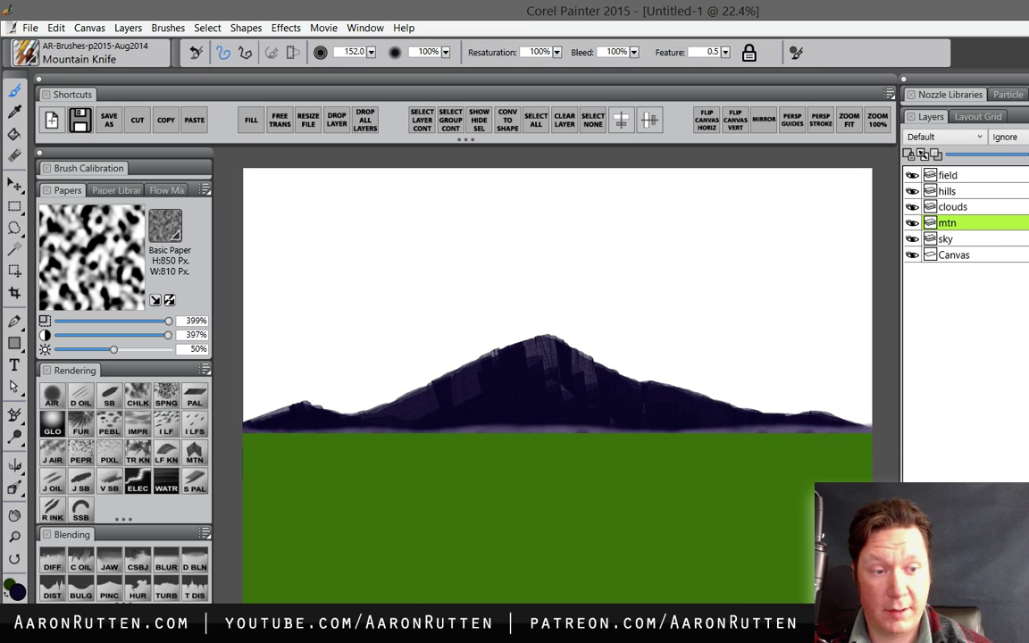
- Fill the whole sky layer with light blue
click(973, 239)
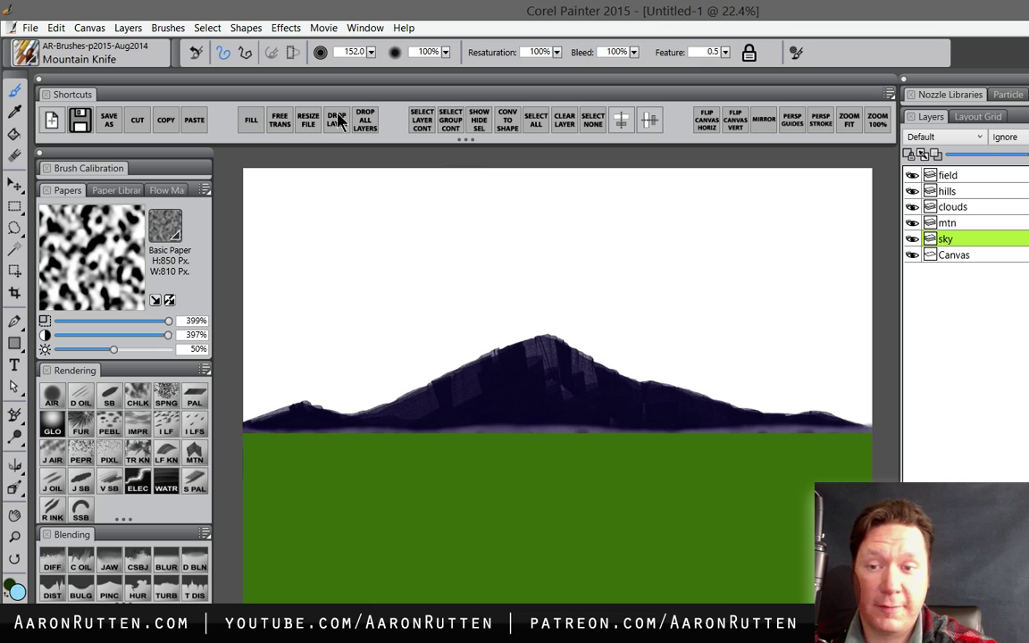
click(251, 120)
click(696, 468)
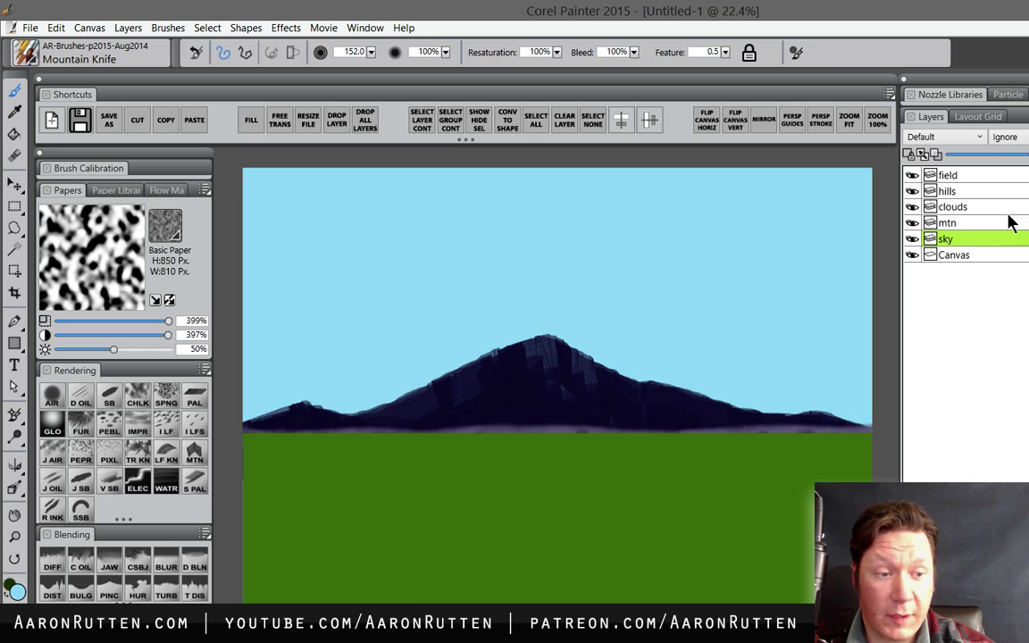
- Delete the hills layer
click(969, 223)
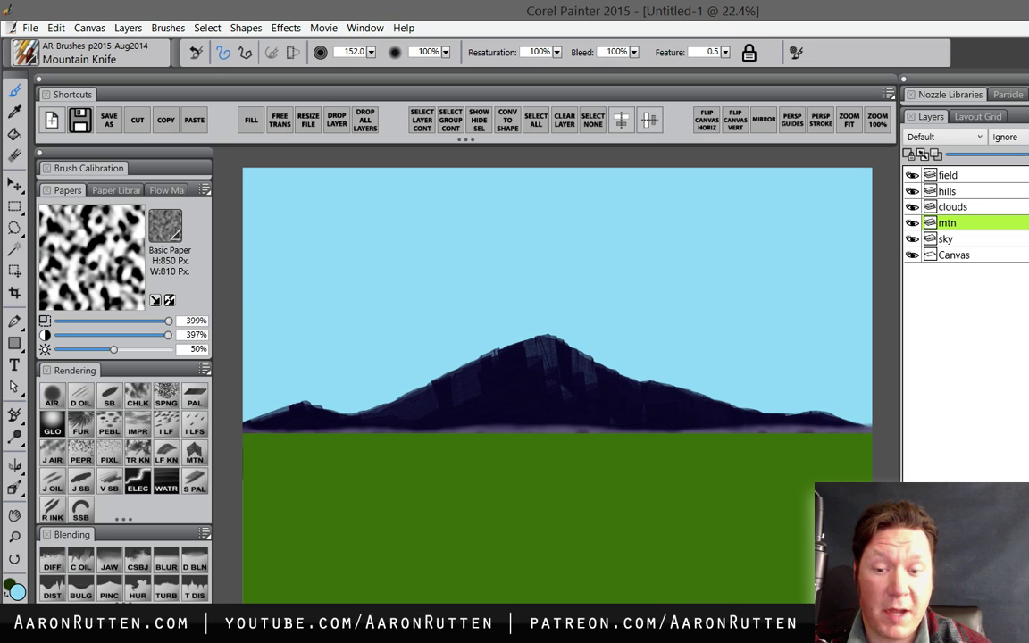
click(962, 191)
key(Delete)
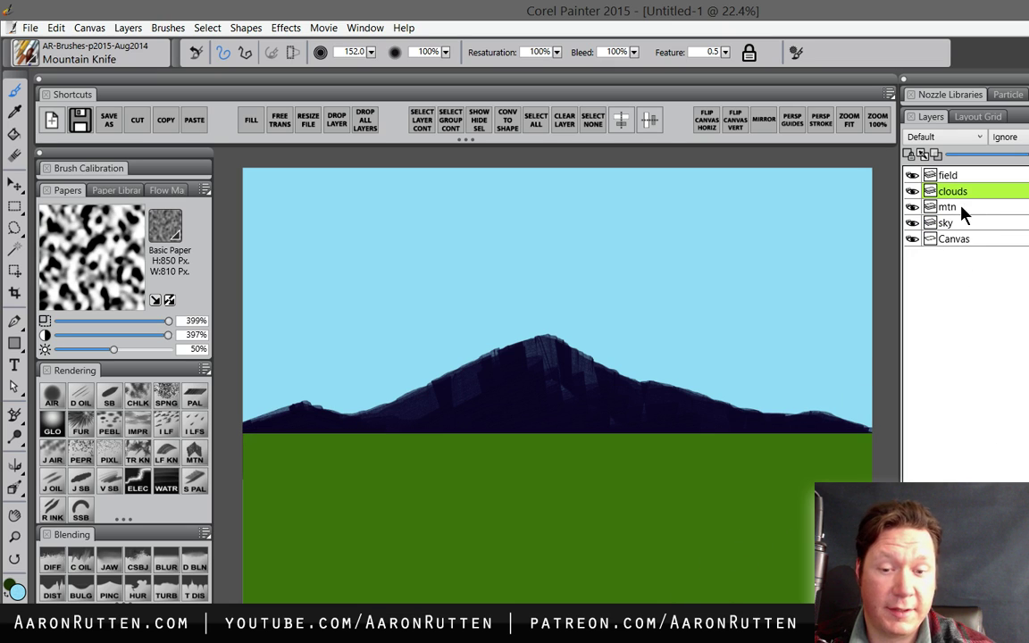
- Texture the mountain's right slope in brown on the mtn layer, using Square Chalk with the Polypay Wool paper
click(962, 208)
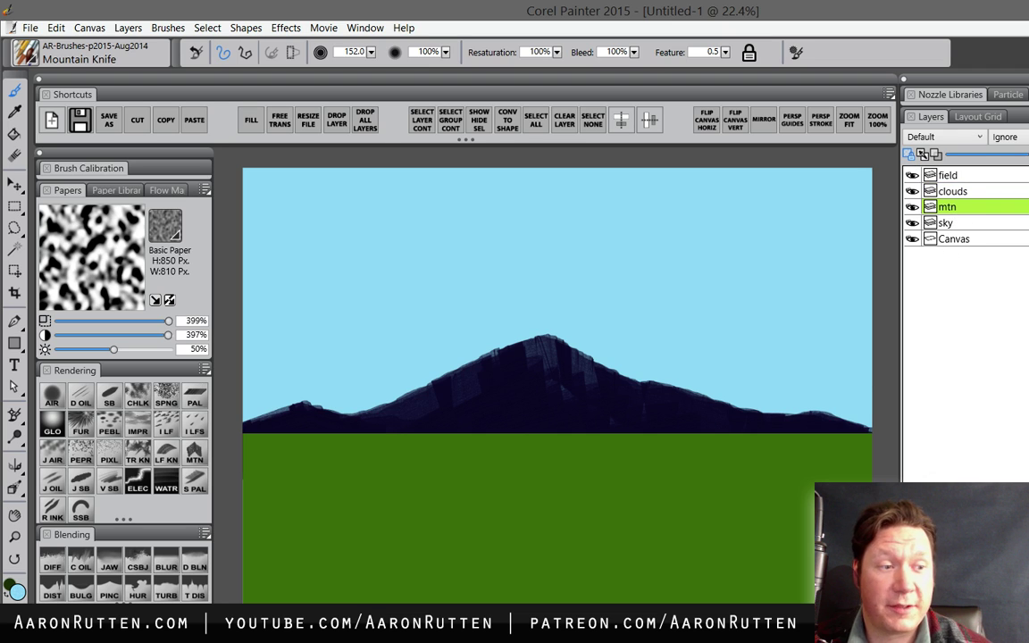
click(138, 399)
click(165, 225)
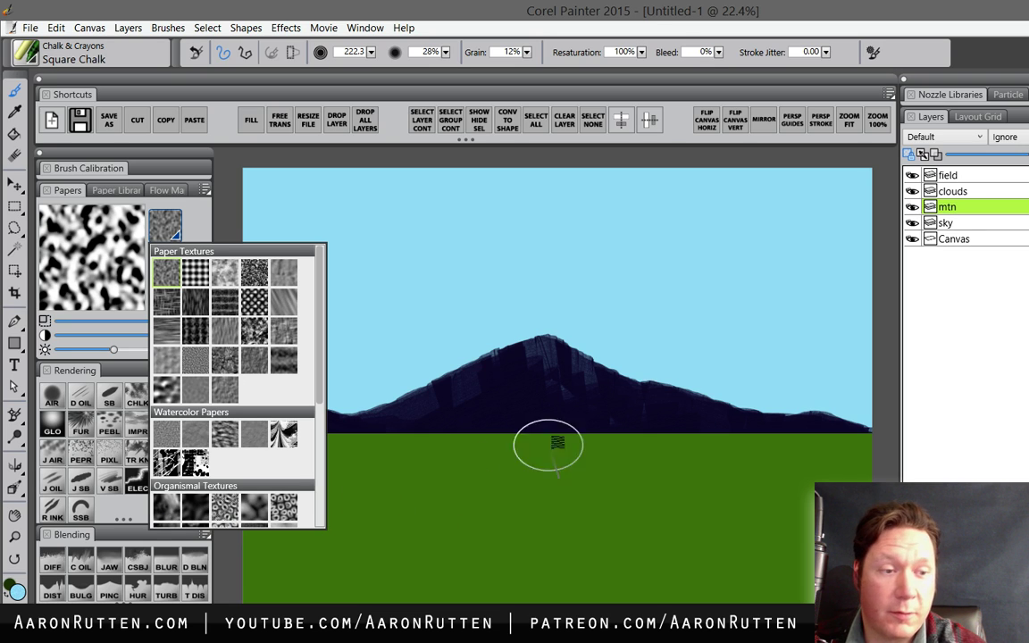
click(549, 444)
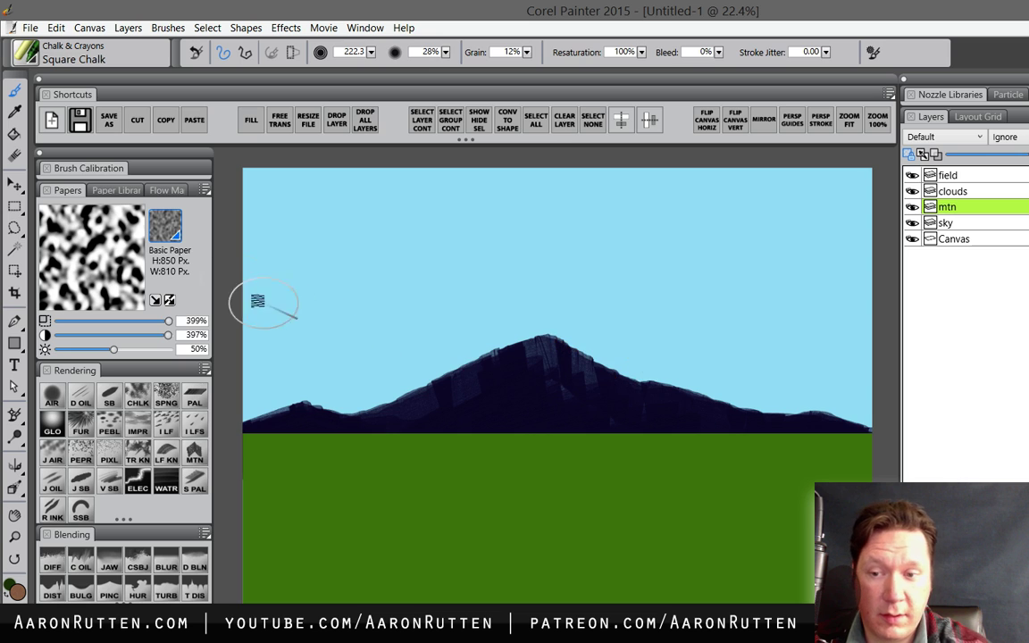
click(171, 234)
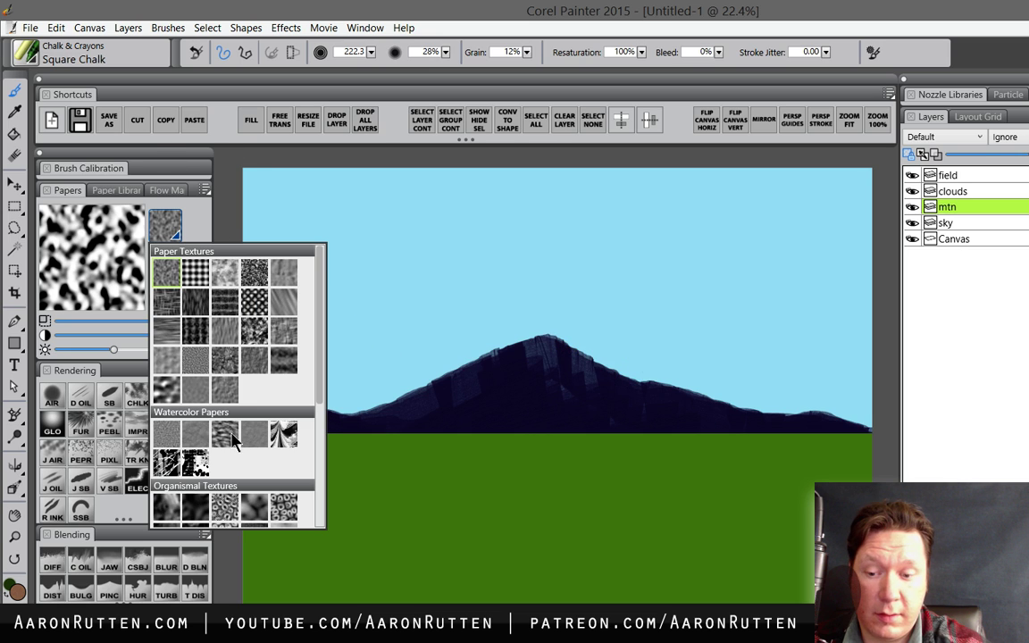
click(167, 507)
mouse_move(579, 368)
mouse_down()
mouse_move(610, 414)
mouse_move(622, 392)
mouse_move(699, 410)
mouse_move(687, 387)
mouse_move(759, 430)
mouse_move(814, 422)
mouse_move(822, 408)
mouse_move(866, 429)
mouse_move(804, 415)
mouse_up()
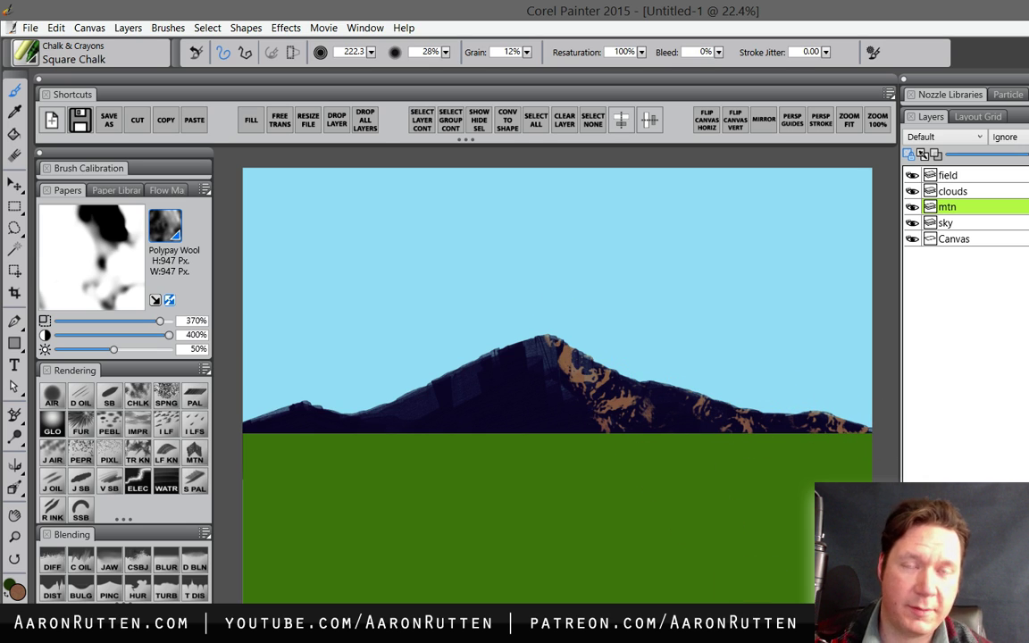
- Reduce the paper scale to 211% and chalk finer brown texture onto the small left peak and the right slope
key(bracketleft)
key(bracketleft)
key(bracketleft)
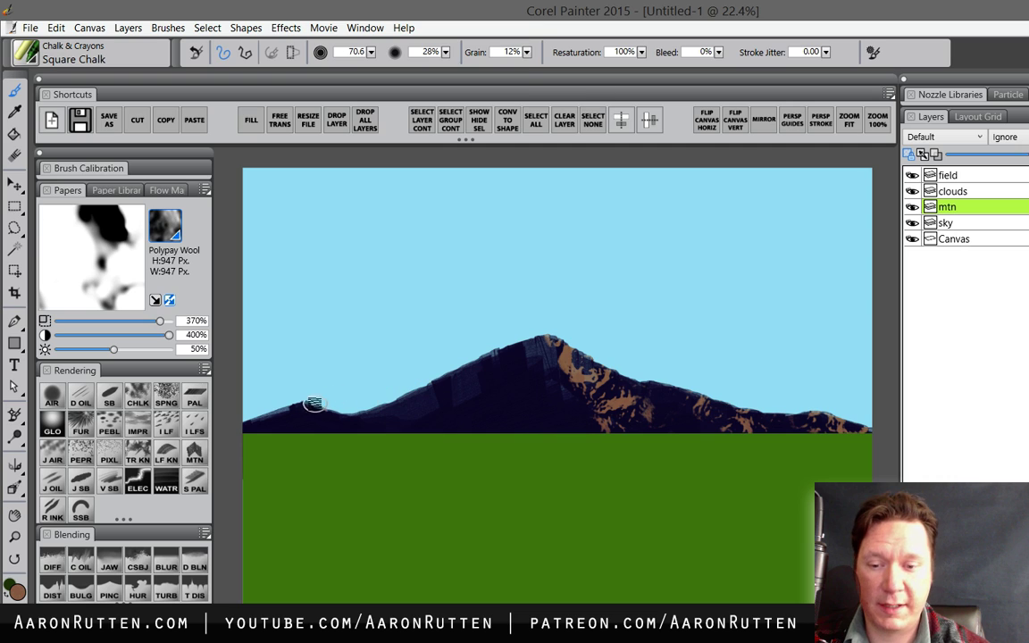
drag(328, 426, 332, 417)
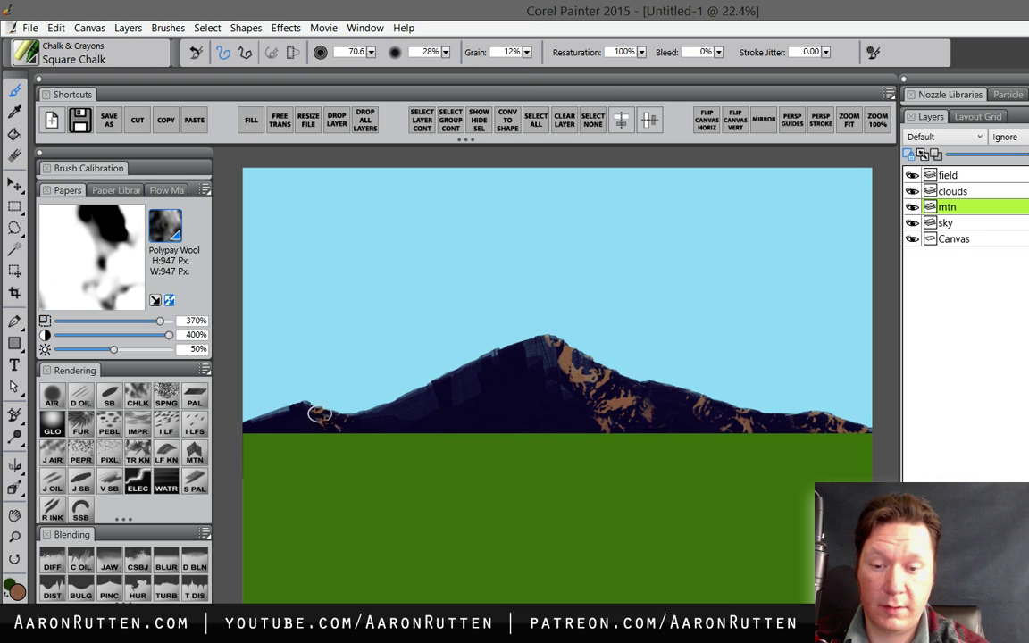
drag(160, 320, 115, 324)
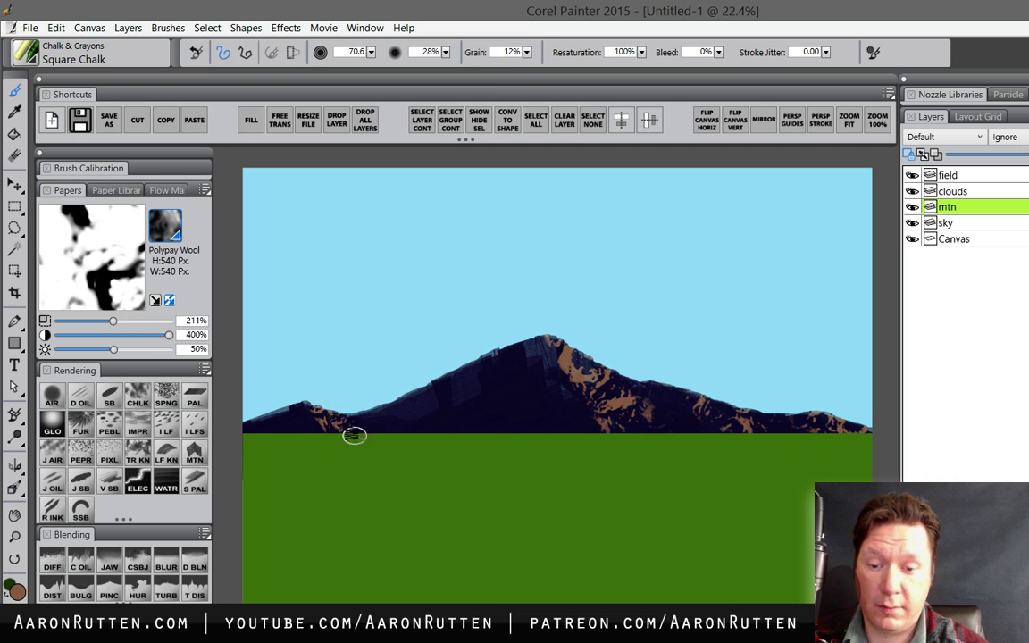
key(bracketright)
key(bracketright)
key(bracketright)
key(bracketright)
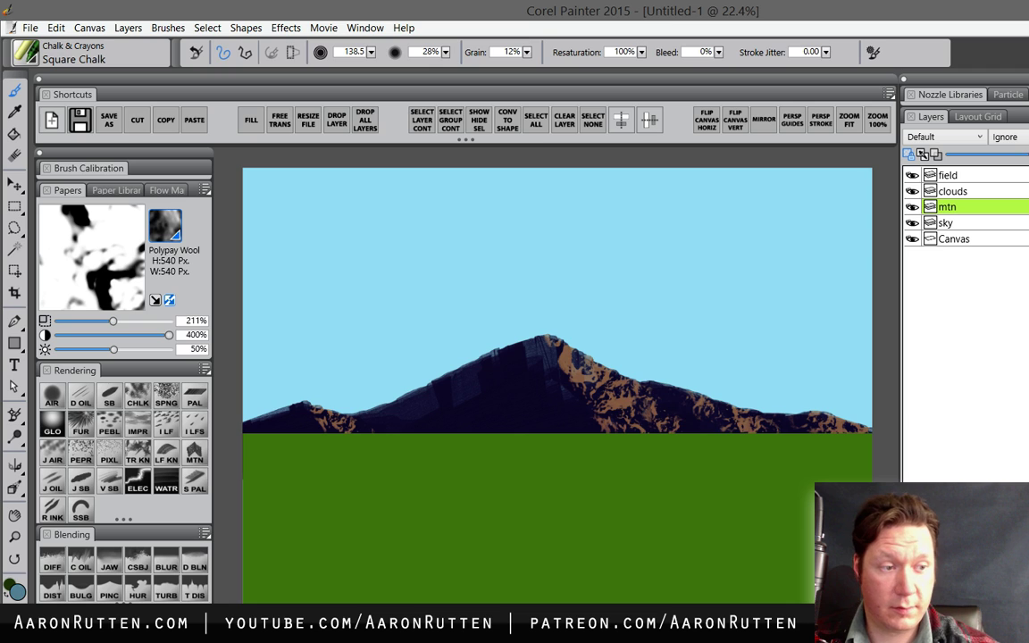
- Enlarge the chalk to 217.7 and texture the mountain's left slope in grey-blue
key(bracketright)
key(bracketright)
key(bracketright)
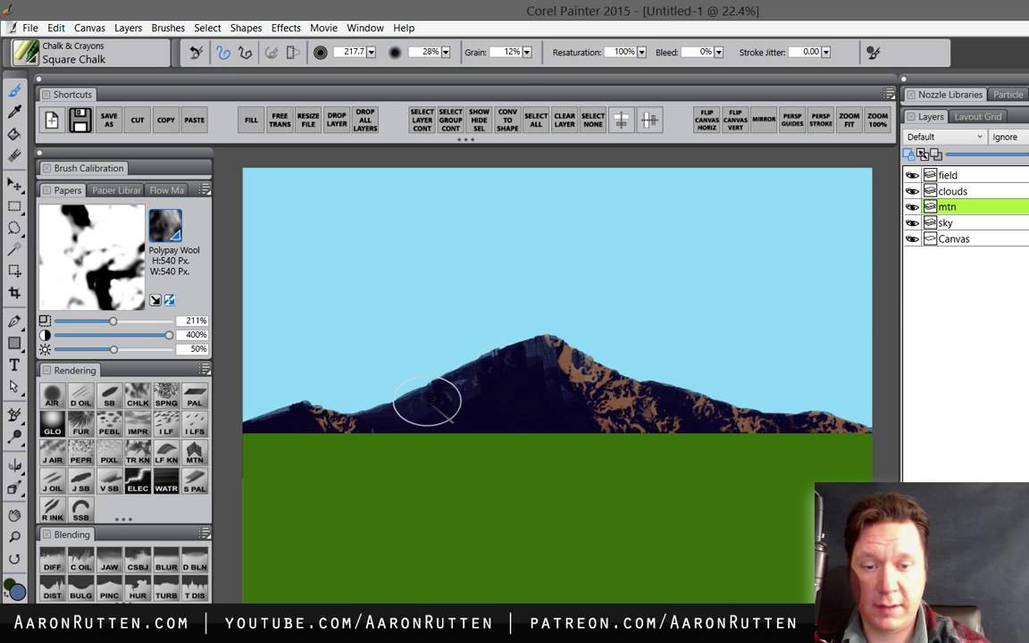
mouse_move(464, 417)
mouse_down()
mouse_move(468, 383)
mouse_move(495, 410)
mouse_move(551, 429)
mouse_move(687, 424)
mouse_move(554, 415)
mouse_up()
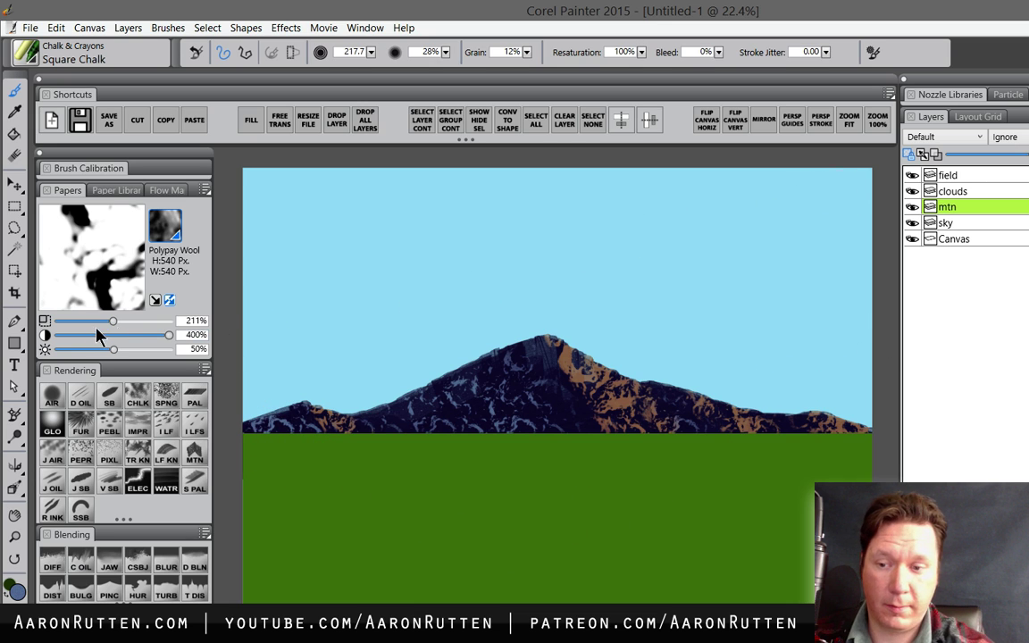
- Set the paper scale to 104% and add finer blue texture to the left slope and light orange highlights to the right
drag(113, 321, 81, 321)
mouse_move(500, 372)
mouse_down()
mouse_move(515, 367)
mouse_move(408, 410)
mouse_up()
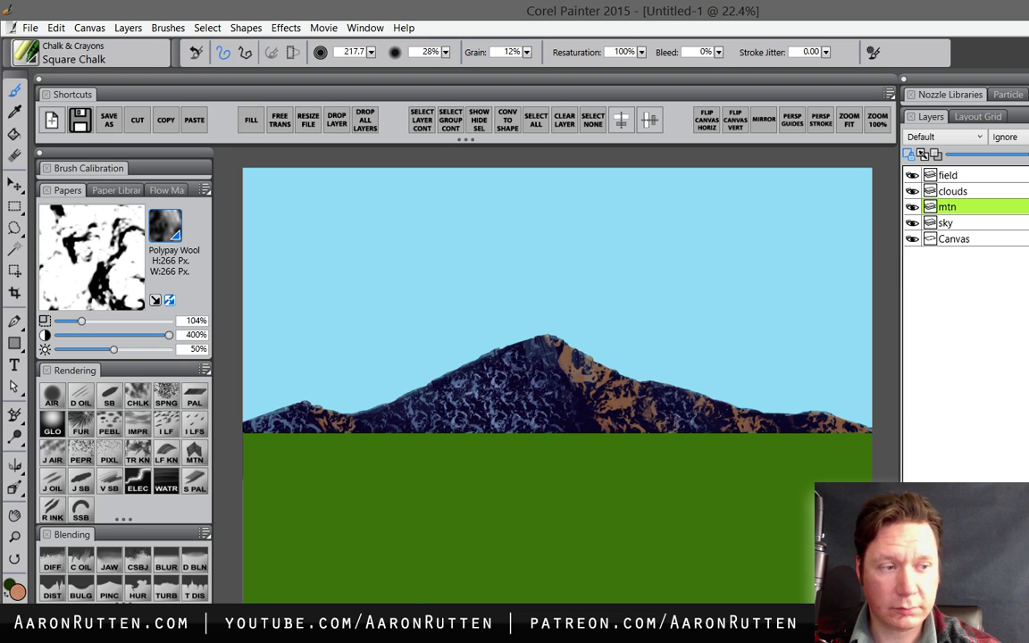
drag(549, 315, 536, 333)
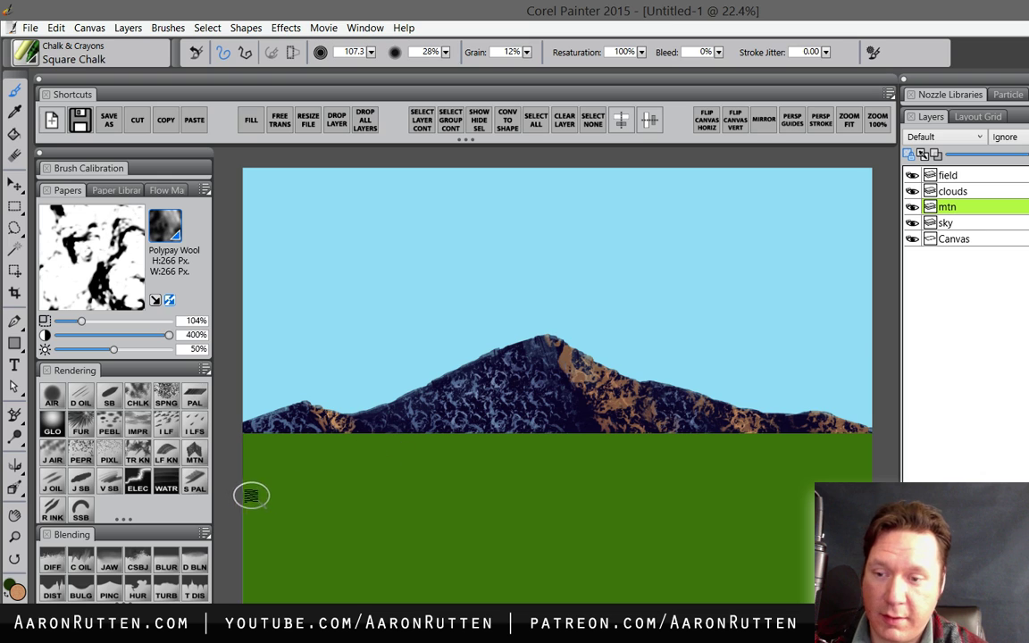
- Blend the mountain's texture along its slopes with the Coarse Oily Blender, using a paper scale of 343%
click(79, 566)
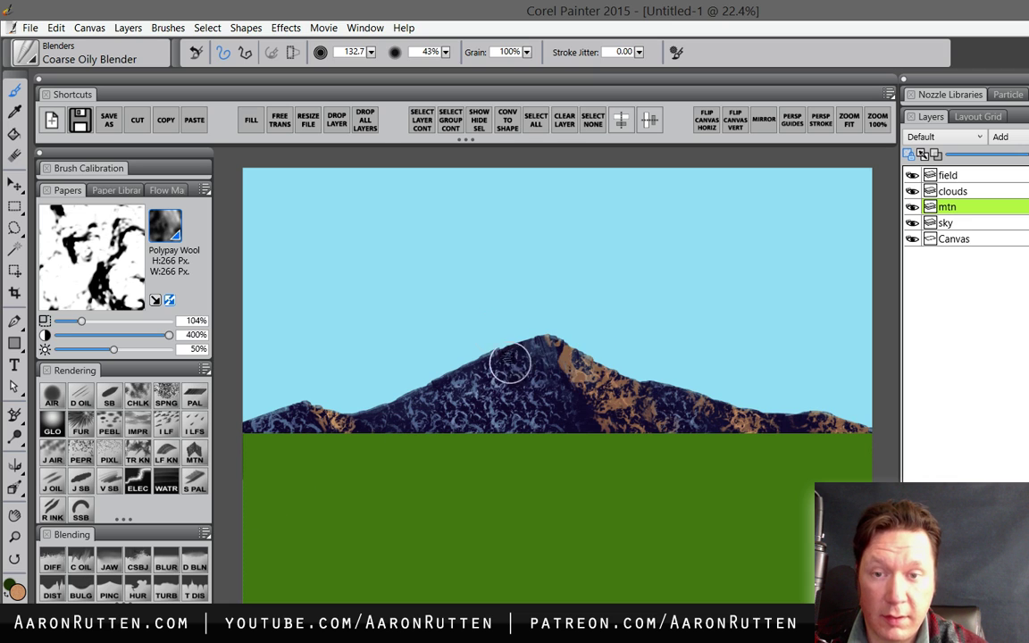
drag(81, 320, 152, 321)
mouse_move(510, 367)
mouse_down()
mouse_move(465, 390)
mouse_move(525, 379)
mouse_move(491, 402)
mouse_move(536, 406)
mouse_move(531, 411)
mouse_move(547, 380)
mouse_move(521, 390)
mouse_move(553, 357)
mouse_move(422, 403)
mouse_move(522, 355)
mouse_move(530, 403)
mouse_move(523, 371)
mouse_move(461, 420)
mouse_move(588, 370)
mouse_move(630, 404)
mouse_move(612, 414)
mouse_move(693, 406)
mouse_move(676, 404)
mouse_move(703, 429)
mouse_move(816, 427)
mouse_move(674, 410)
mouse_move(678, 421)
mouse_move(716, 411)
mouse_move(795, 433)
mouse_move(731, 410)
mouse_move(775, 411)
mouse_move(847, 424)
mouse_move(819, 425)
mouse_move(854, 441)
mouse_move(715, 439)
mouse_move(517, 407)
mouse_move(546, 404)
mouse_move(492, 438)
mouse_move(331, 415)
mouse_move(362, 434)
mouse_move(300, 422)
mouse_move(258, 435)
mouse_move(295, 431)
mouse_move(244, 442)
mouse_up()
key(ctrl+z)
key(ctrl+z)
key(ctrl+z)
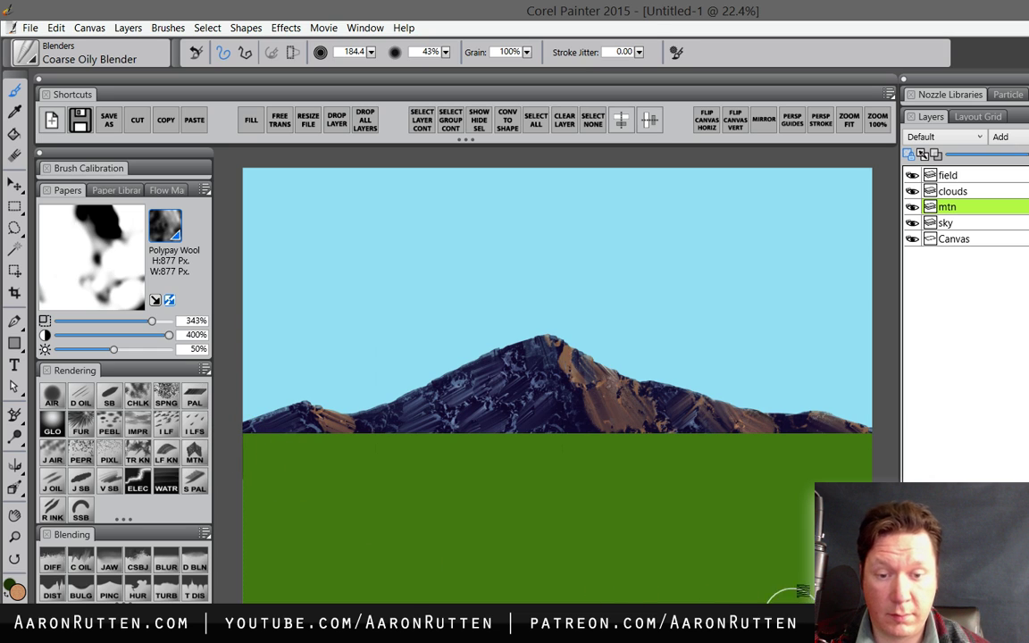
- Lower the mtn layer's opacity slightly and add a new layer named mist above it
drag(998, 155, 1001, 159)
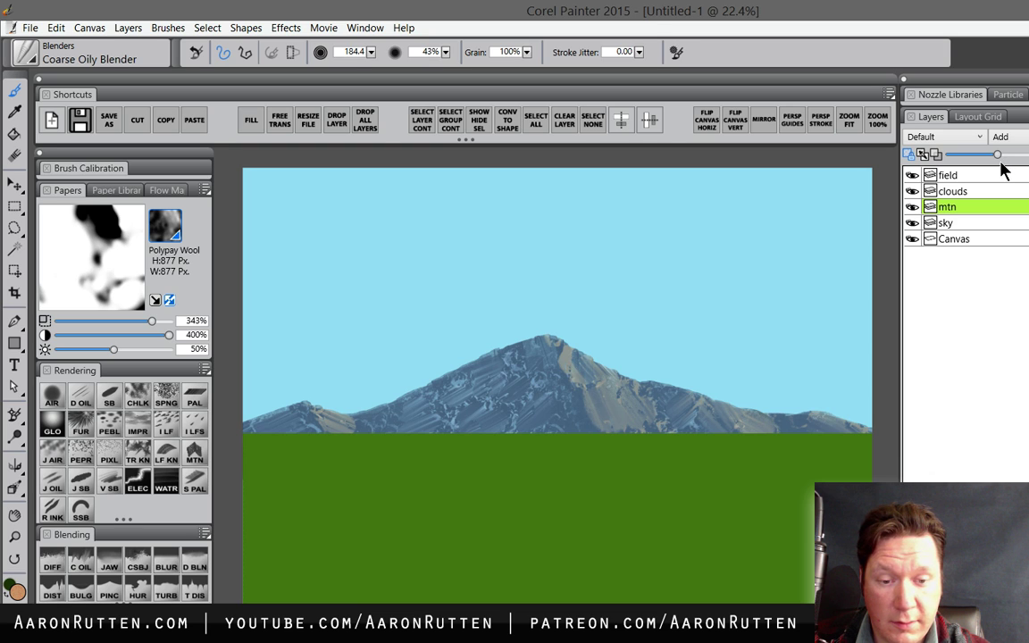
drag(1006, 163, 1014, 158)
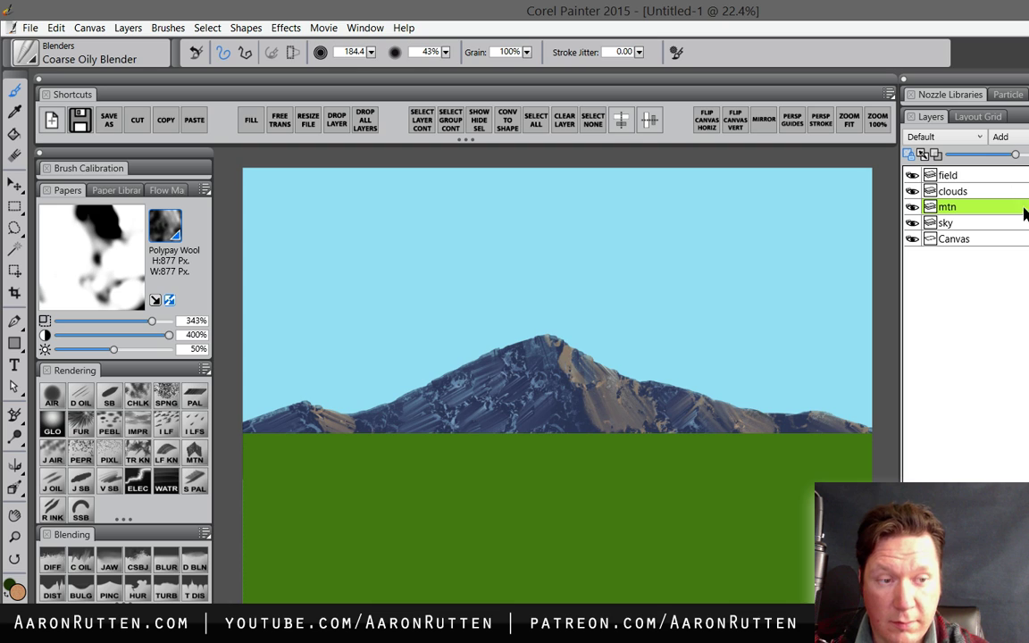
key(ctrl+shift+n)
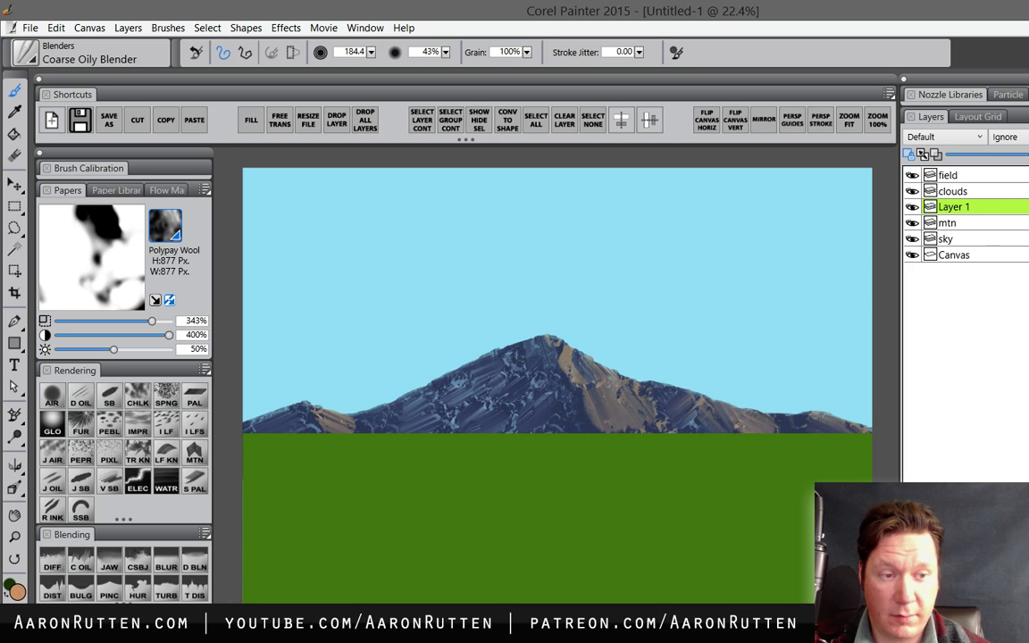
double_click(960, 207)
text(mist)
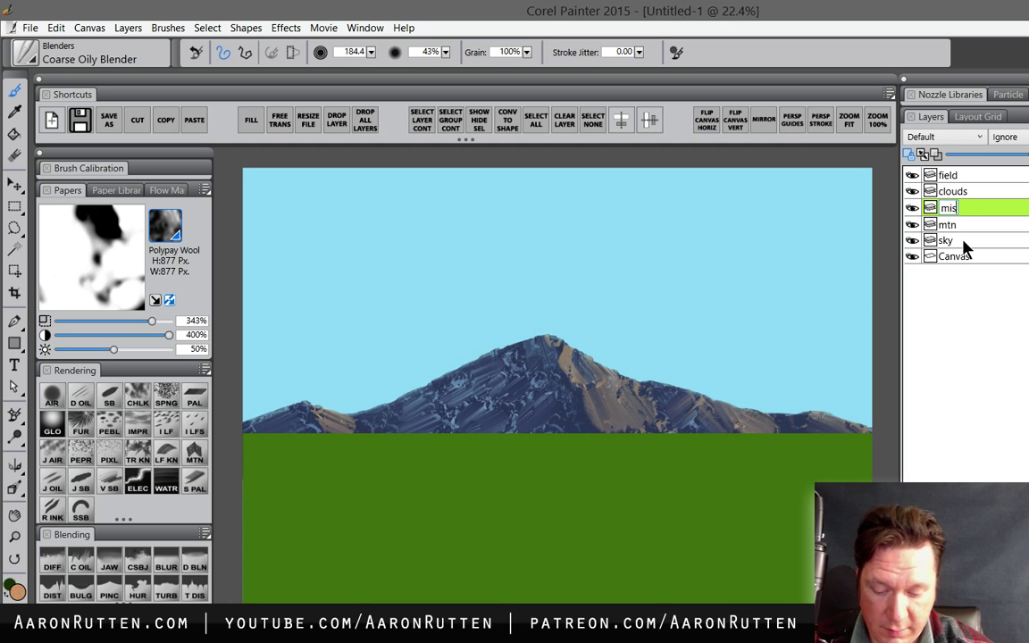
key(Return)
scroll(1001, 136, down, 1)
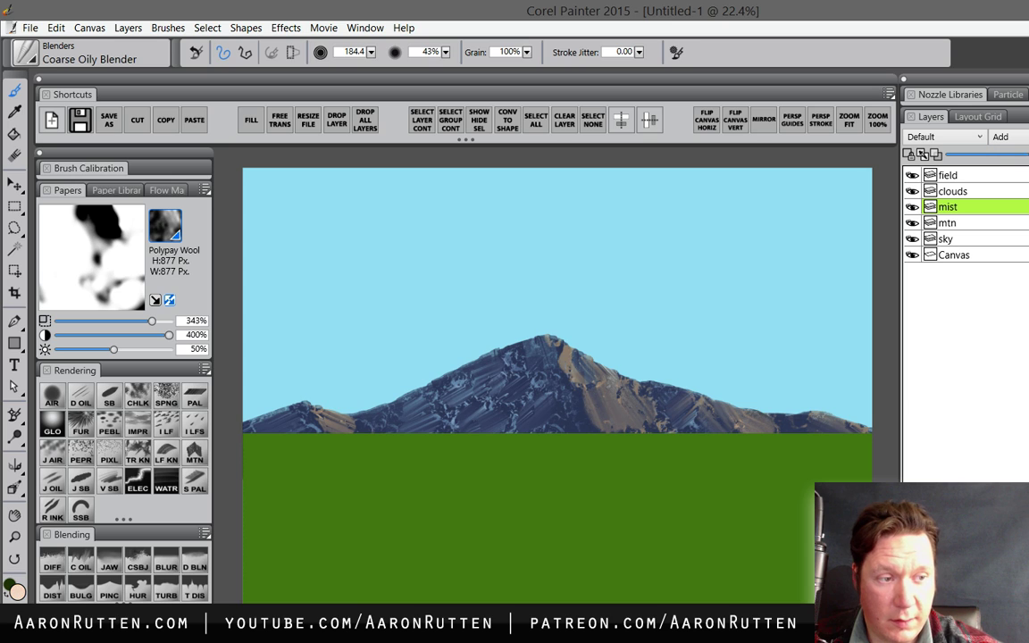
- Spray soft light-blue mist along the mountain's base on the mist layer with the Digital Airbrush at size 180.8
click(62, 402)
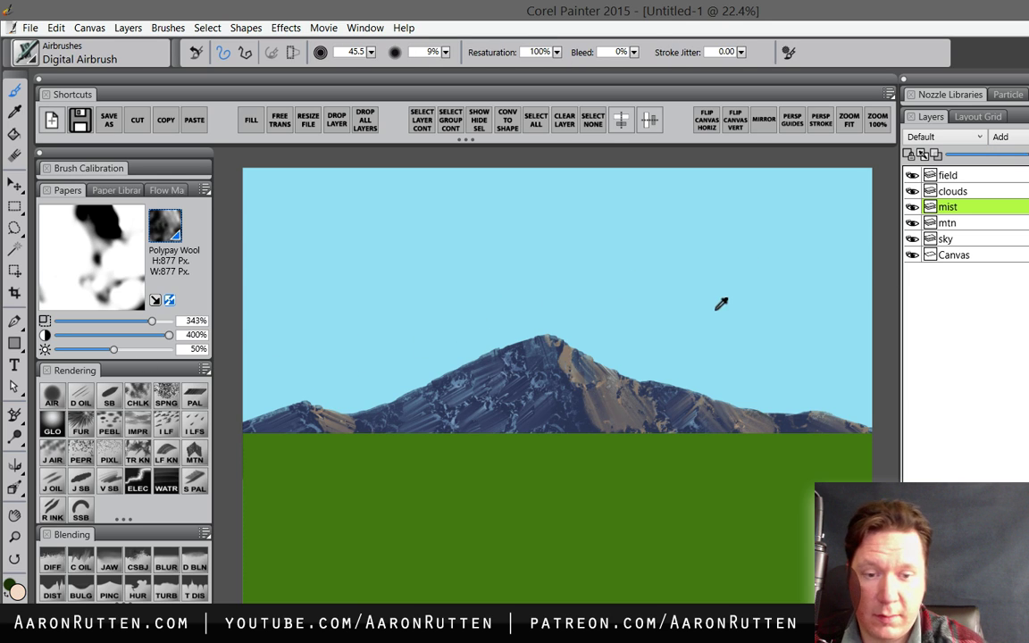
mouse_move(714, 342)
mouse_down()
mouse_move(770, 379)
mouse_move(702, 346)
mouse_up()
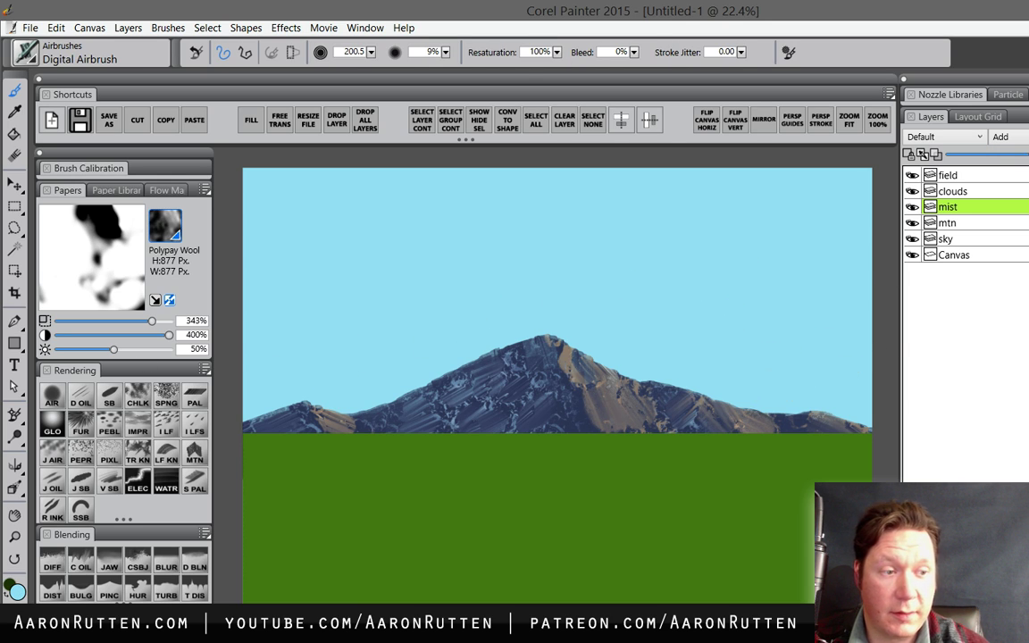
drag(902, 444, 623, 451)
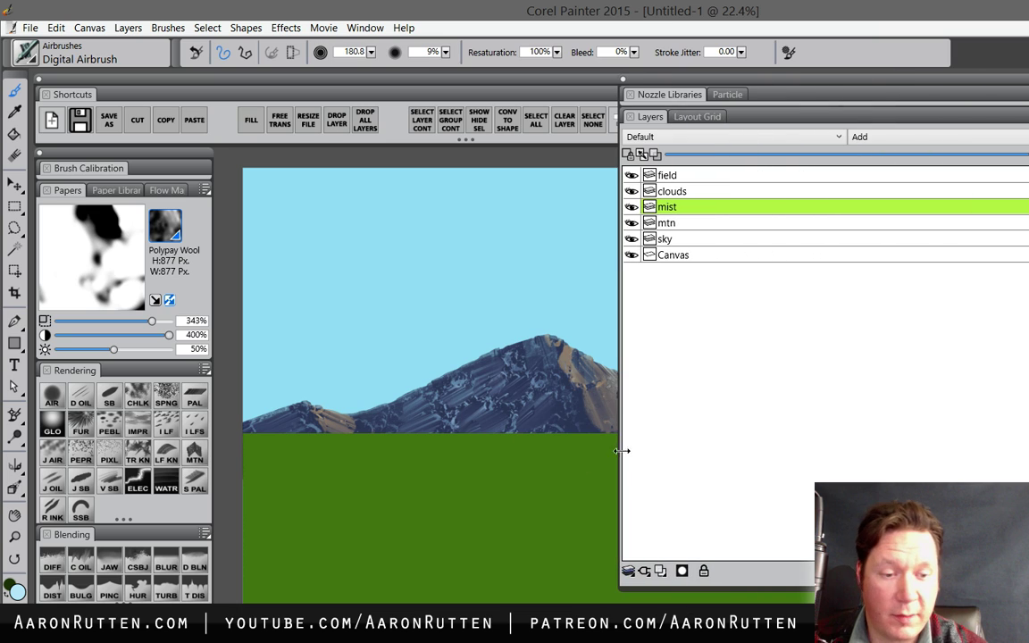
drag(620, 344, 947, 373)
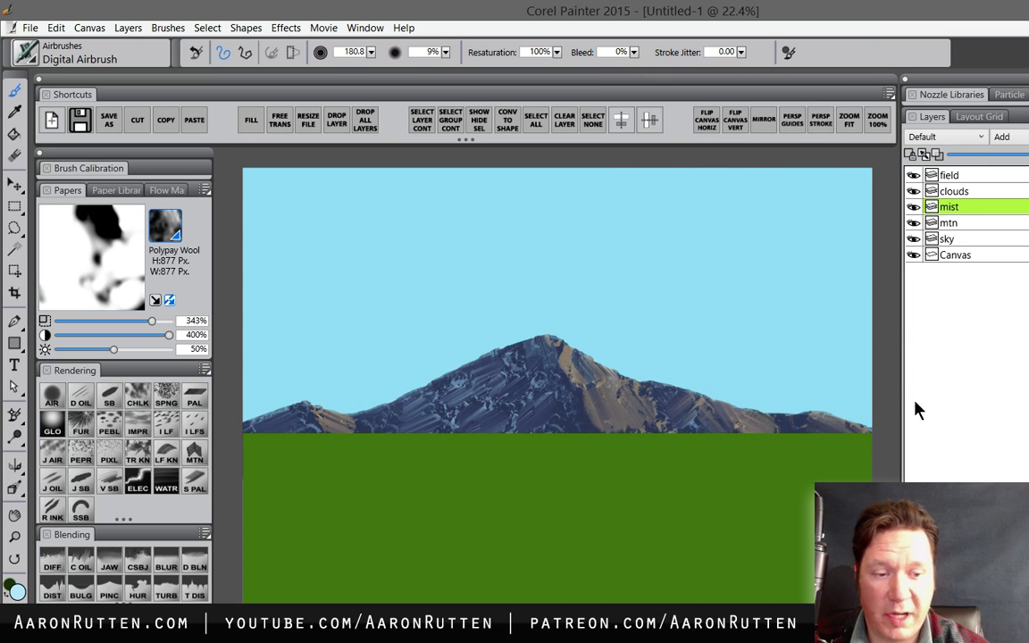
mouse_move(868, 436)
mouse_down()
mouse_move(472, 457)
mouse_move(701, 456)
mouse_move(311, 463)
mouse_move(592, 454)
mouse_move(276, 438)
mouse_up()
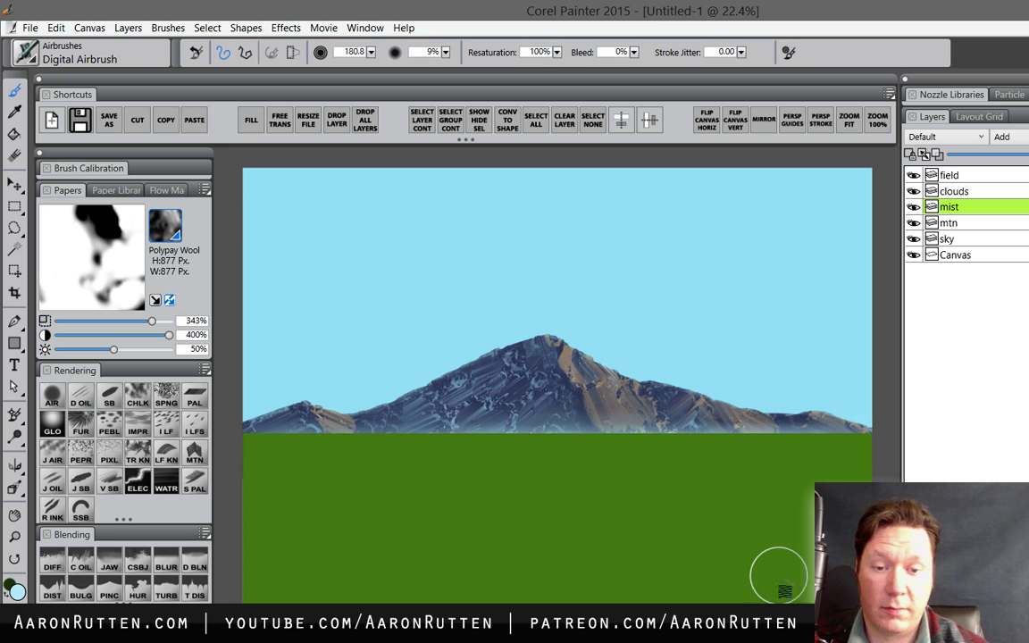
- Airbrush a pale glow just above the horizon on the sky layer with the brush enlarged to 486.6
click(963, 240)
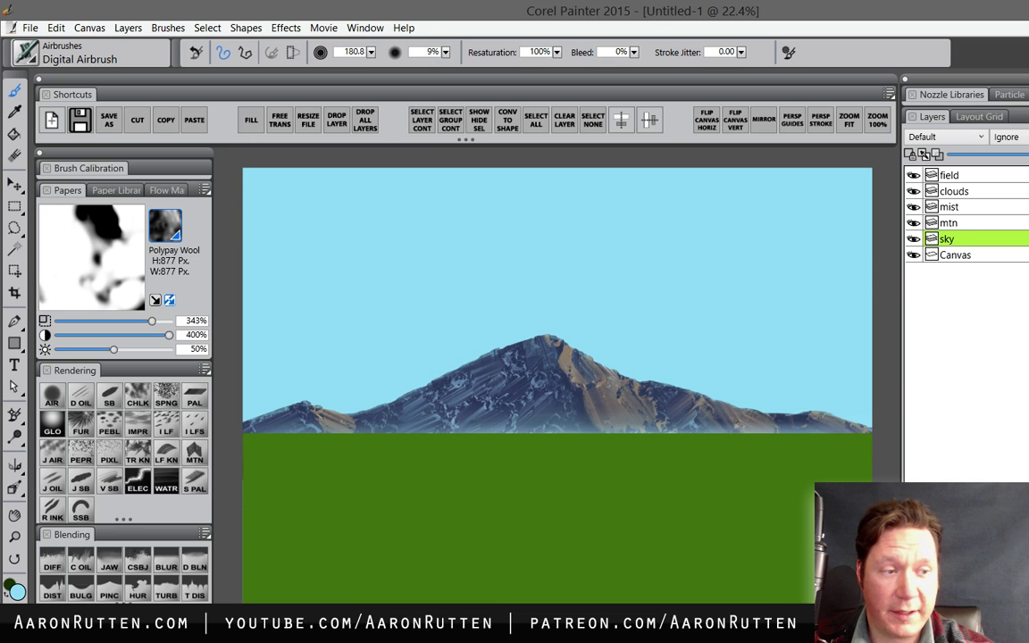
key(bracketright)
key(bracketright)
key(bracketright)
key(bracketright)
key(bracketright)
mouse_move(804, 436)
mouse_down()
mouse_move(268, 439)
mouse_move(458, 411)
mouse_move(207, 422)
mouse_up()
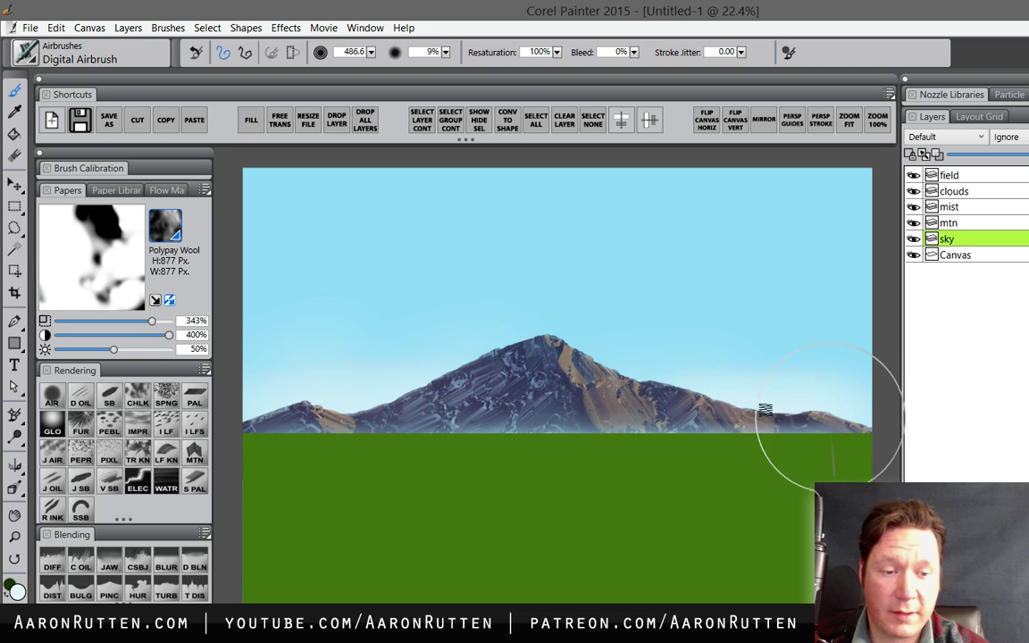
- Airbrush dark blue across the upper part of the sky so it fades down into the light blue
alt+click(771, 229)
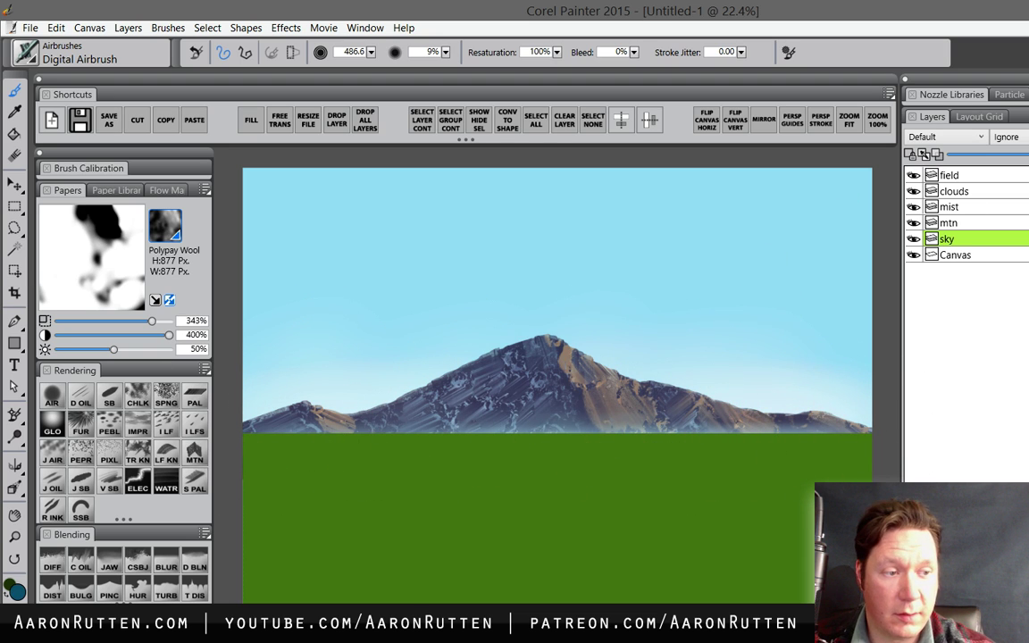
mouse_move(815, 202)
mouse_down()
mouse_move(769, 158)
mouse_move(900, 211)
mouse_move(331, 170)
mouse_move(532, 151)
mouse_move(127, 252)
mouse_up()
mouse_move(248, 214)
mouse_down()
mouse_move(543, 209)
mouse_move(827, 246)
mouse_move(873, 169)
mouse_move(307, 165)
mouse_move(501, 174)
mouse_move(447, 159)
mouse_move(420, 201)
mouse_move(604, 258)
mouse_move(868, 230)
mouse_move(620, 188)
mouse_move(786, 206)
mouse_move(863, 285)
mouse_move(749, 237)
mouse_up()
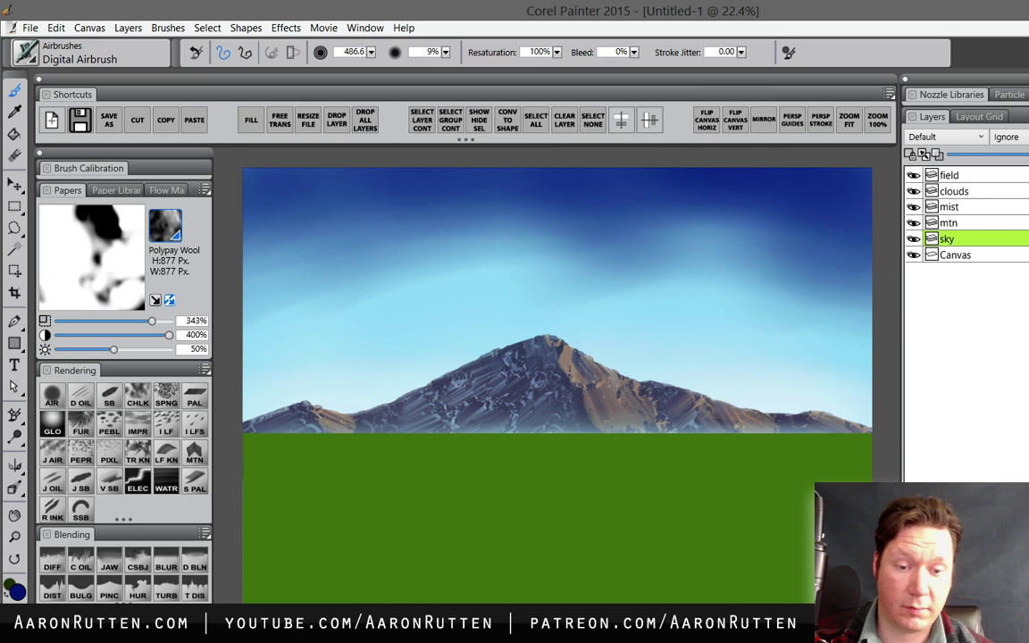
- Shade the field layer from bright yellow-green at the horizon to dark green in the foreground
click(969, 176)
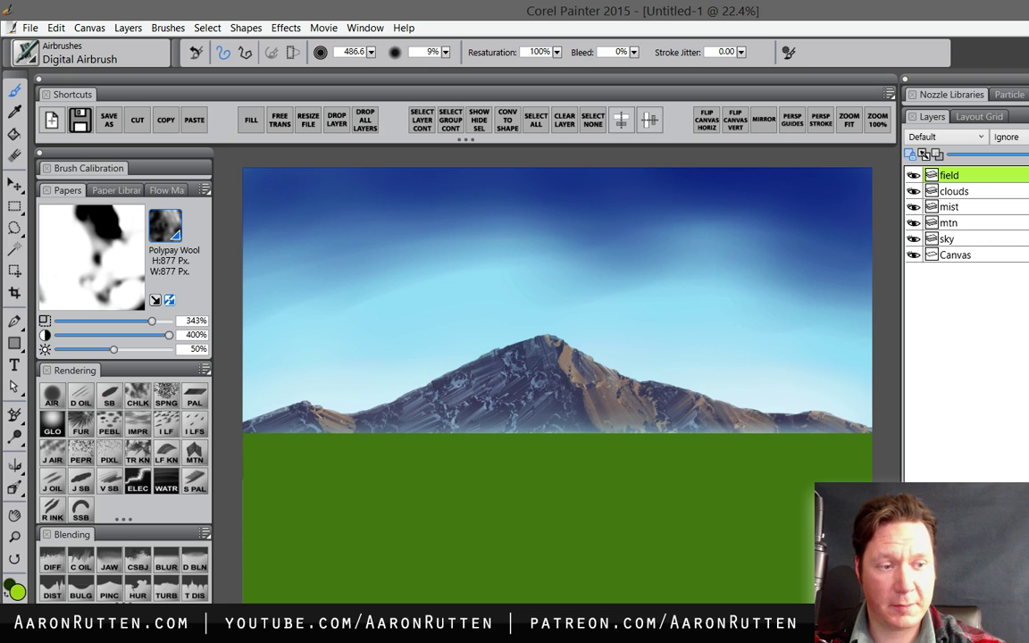
mouse_move(850, 426)
mouse_down()
mouse_move(206, 417)
mouse_move(942, 417)
mouse_move(234, 463)
mouse_move(290, 476)
mouse_move(910, 497)
mouse_move(629, 524)
mouse_move(502, 598)
mouse_up()
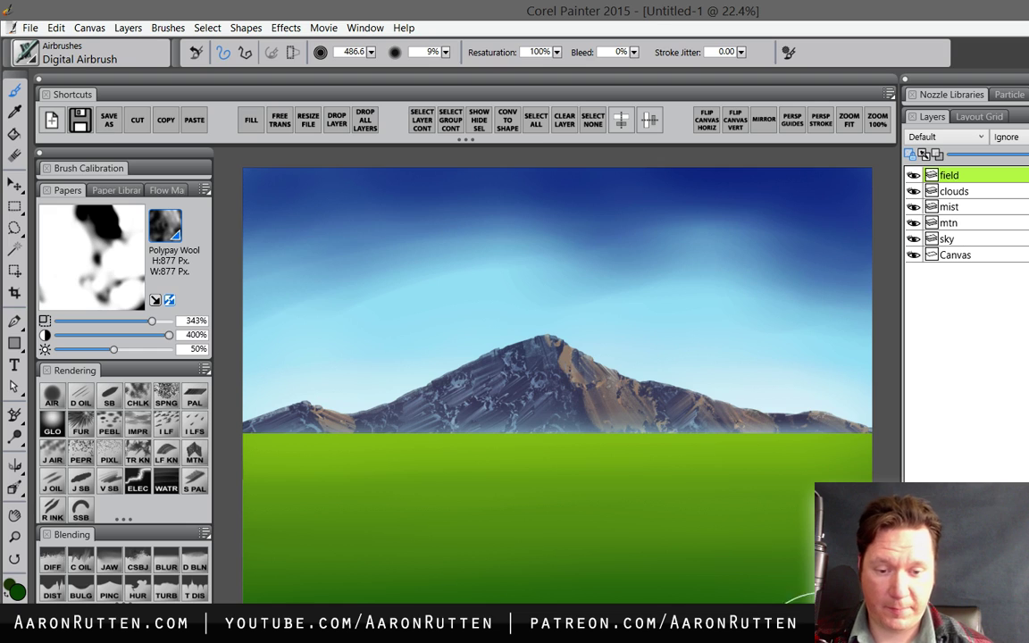
- Airbrush bright green diagonal streaks across the field toward the horizon with the brush reduced to 110.3
drag(804, 466, 832, 464)
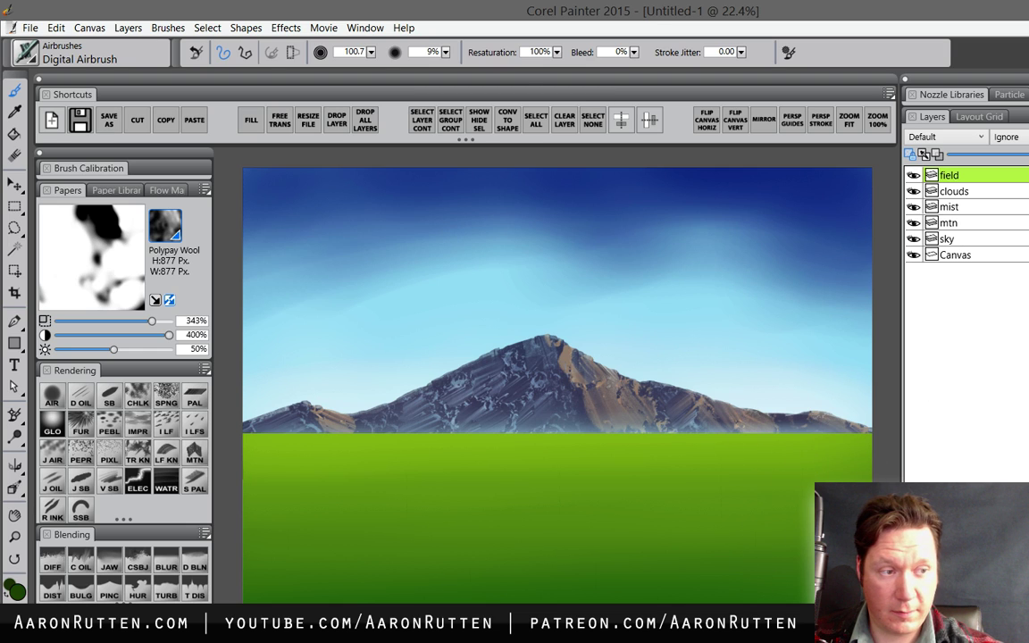
drag(871, 449, 785, 399)
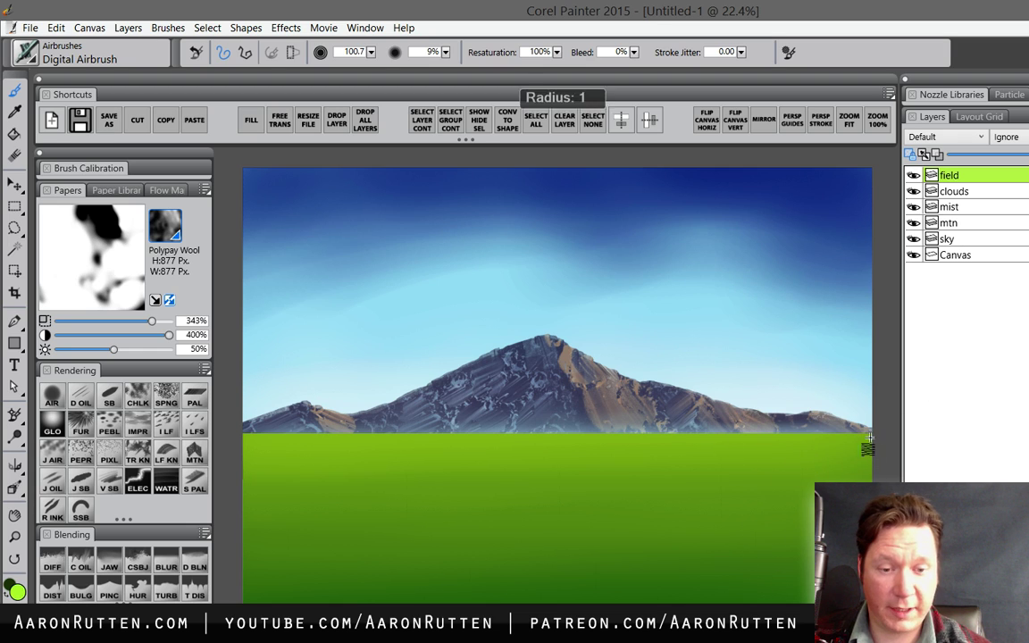
drag(634, 537, 841, 432)
key(ctrl+z)
drag(404, 543, 681, 432)
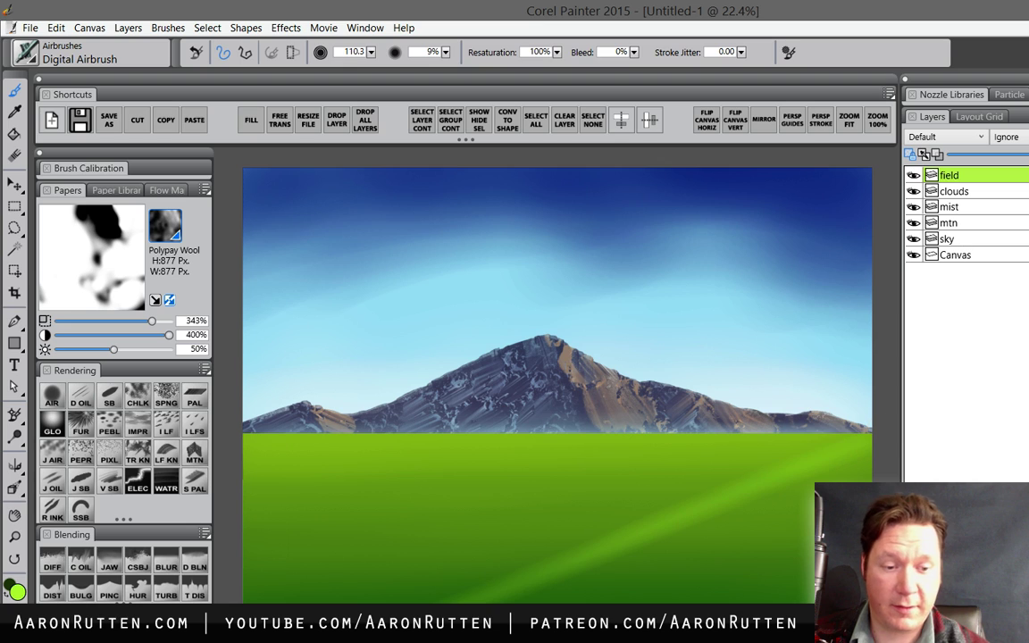
drag(273, 525, 697, 397)
drag(855, 435, 259, 527)
mouse_move(753, 437)
mouse_down()
mouse_move(241, 487)
mouse_move(230, 448)
mouse_up()
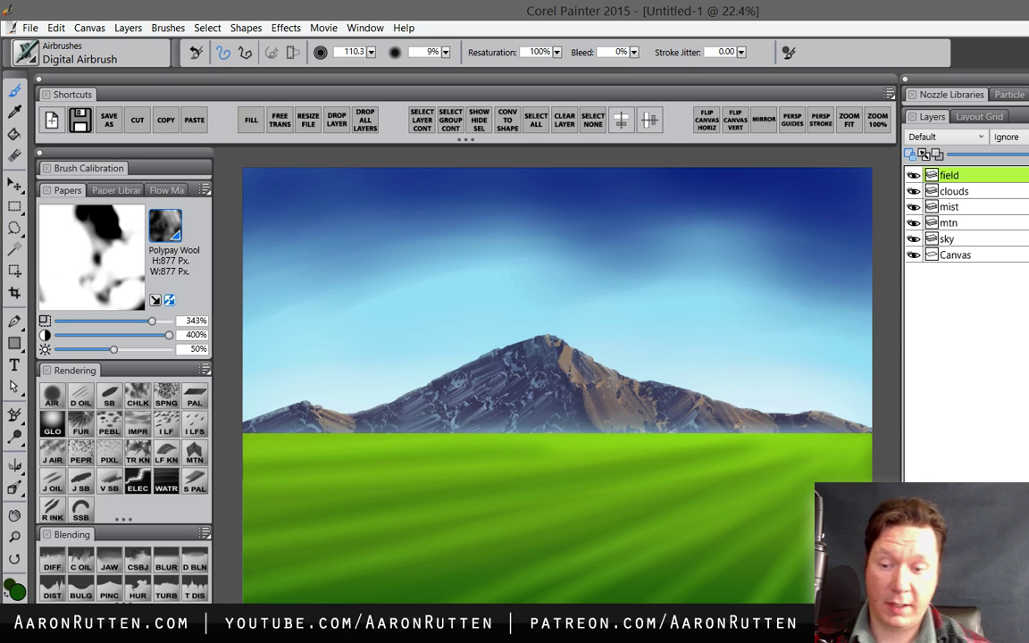
- Smear the field's streaks into grassy strokes with the Coarse Oily Blender at size 49.9
click(84, 561)
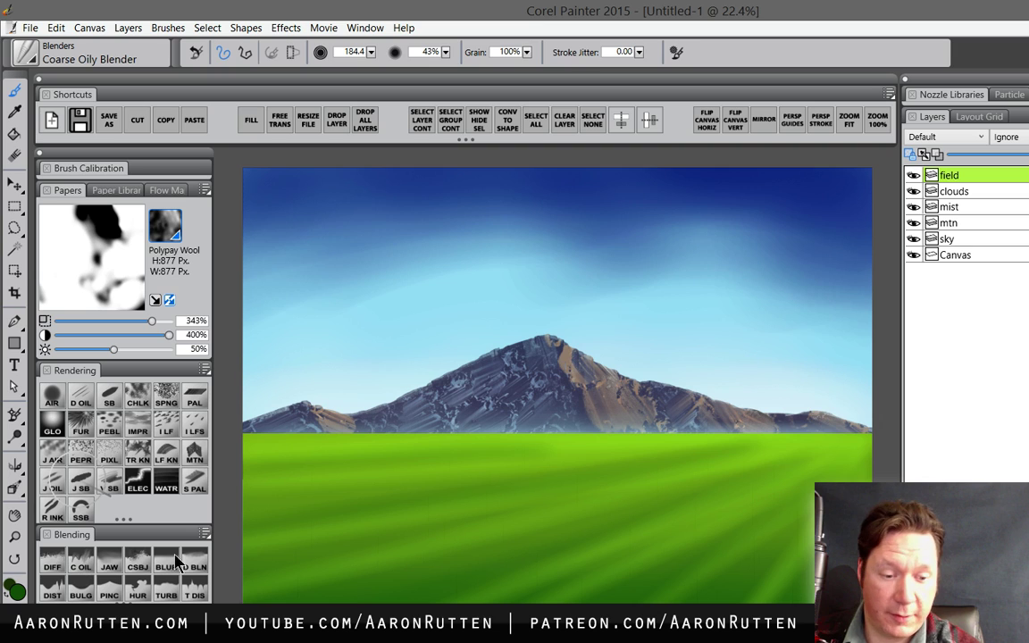
key(bracketleft)
key(bracketleft)
key(bracketleft)
key(bracketleft)
drag(724, 449, 688, 467)
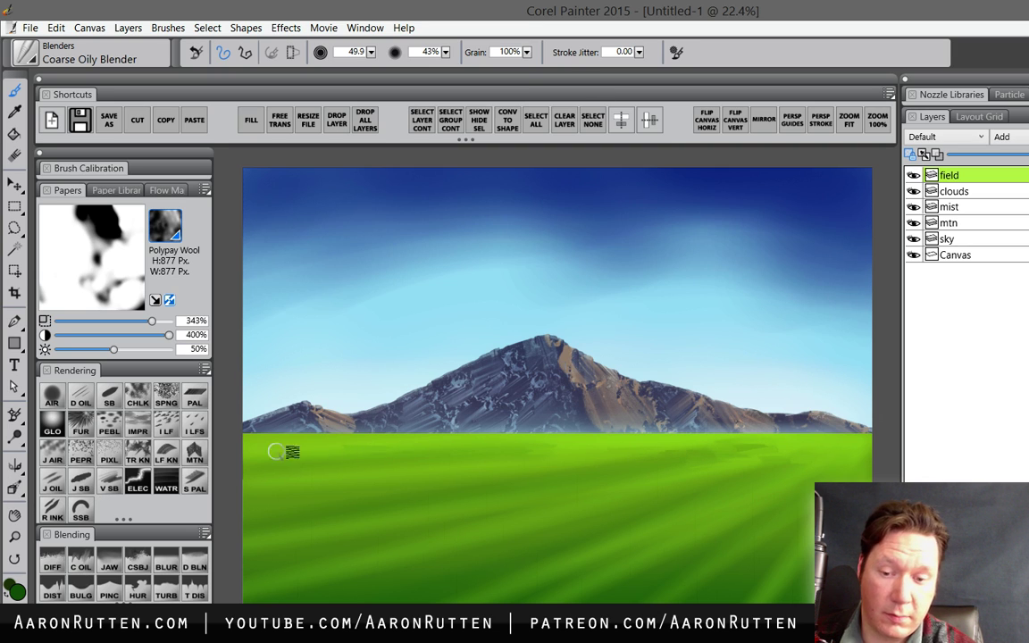
mouse_move(658, 476)
mouse_down()
mouse_move(374, 494)
mouse_move(512, 507)
mouse_up()
mouse_move(782, 462)
mouse_down()
mouse_move(684, 496)
mouse_move(786, 508)
mouse_up()
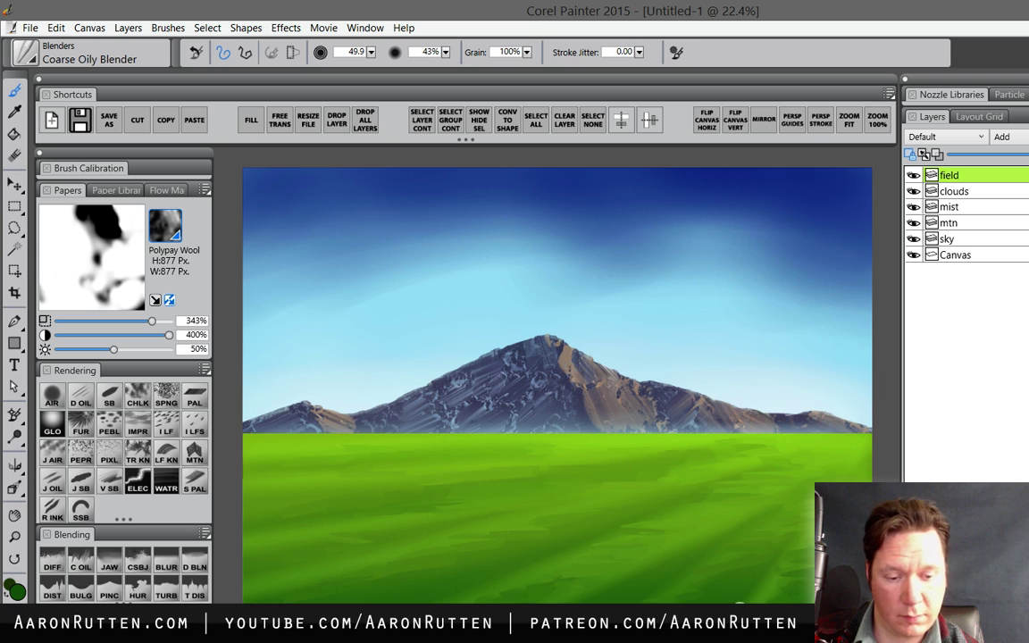
- Soften the field's brush marks with the Diffuse Blur blender and switch to the Distorto brush
click(52, 564)
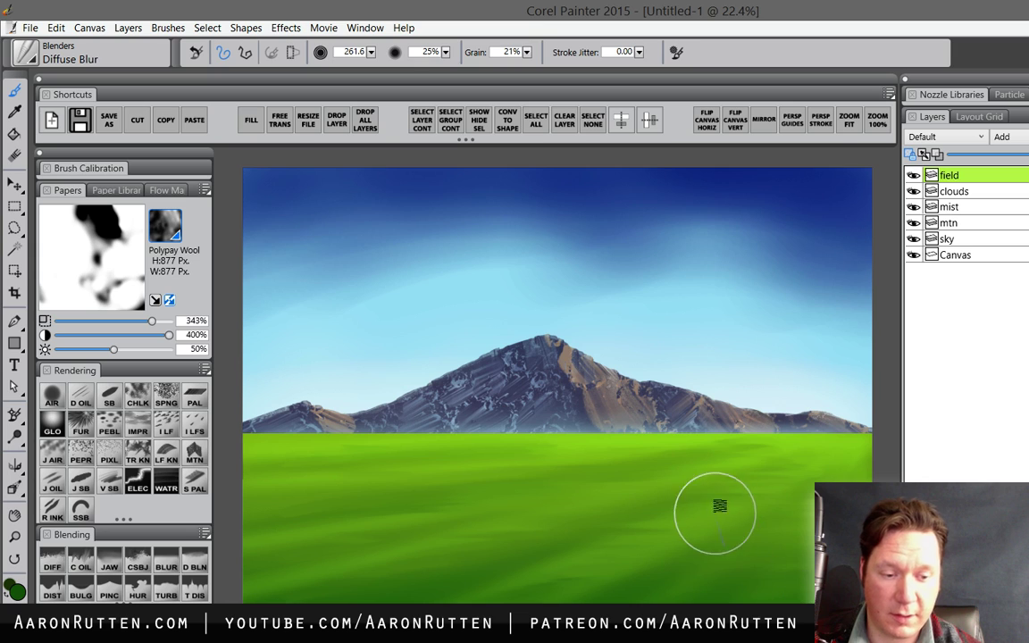
click(138, 586)
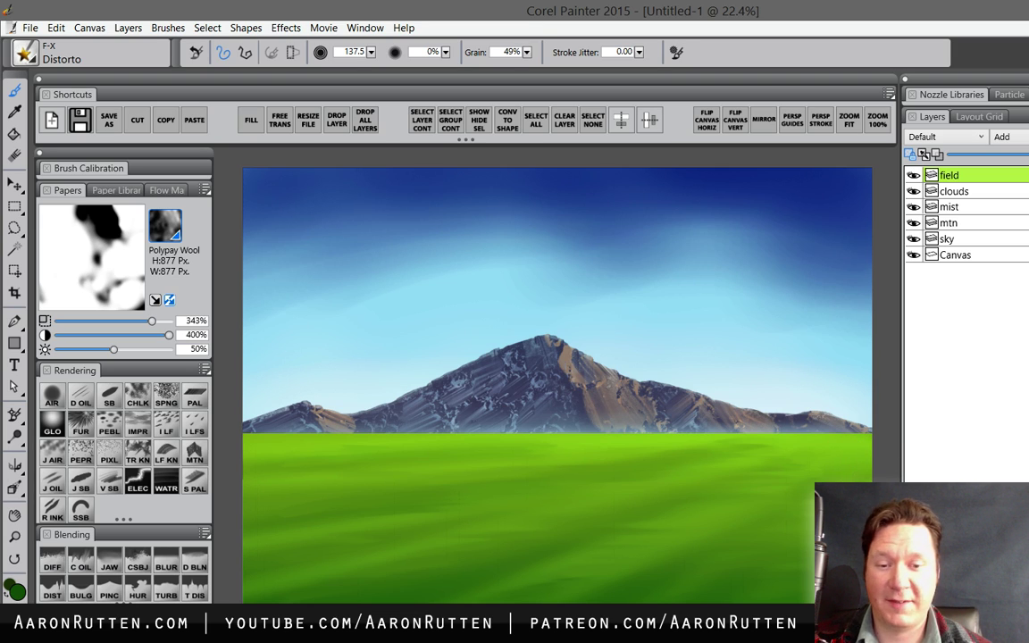
- Add a new layer between the mist and clouds layers and name it trees
click(956, 223)
key(ctrl+shift+n)
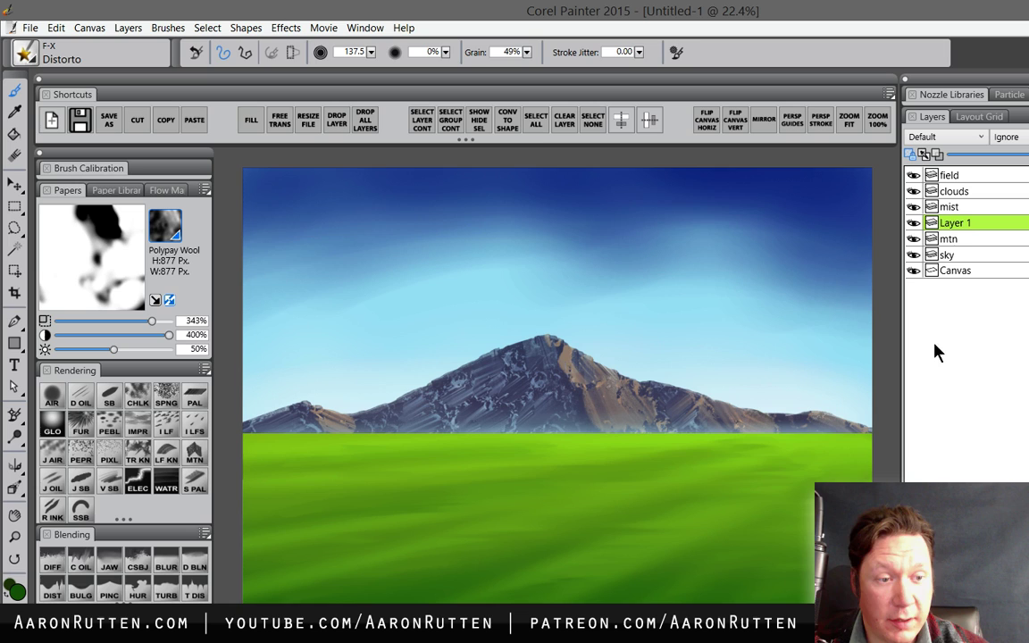
drag(969, 220, 968, 209)
double_click(957, 208)
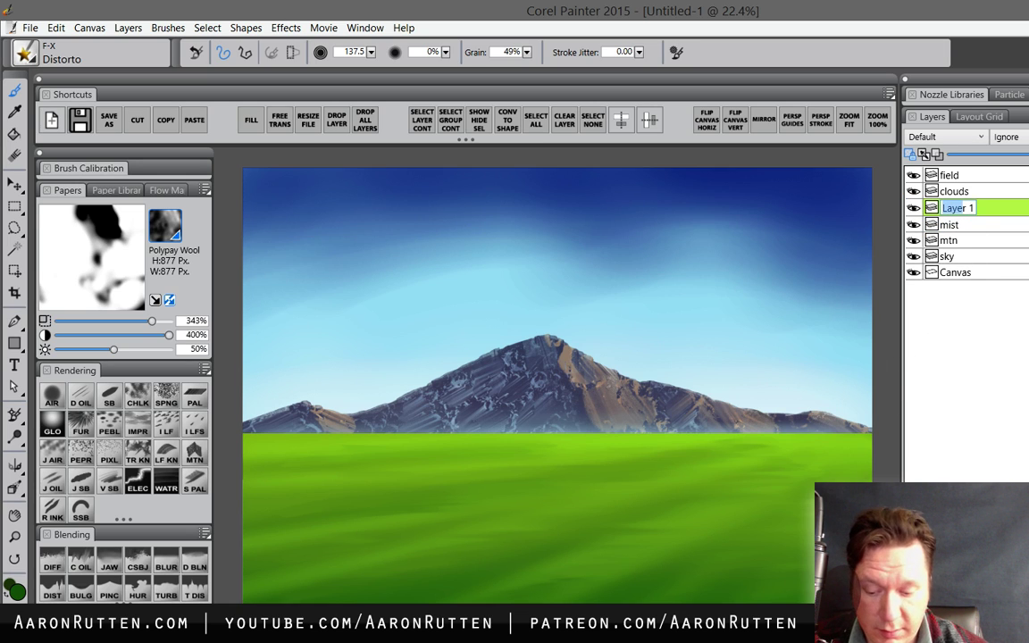
key(Return)
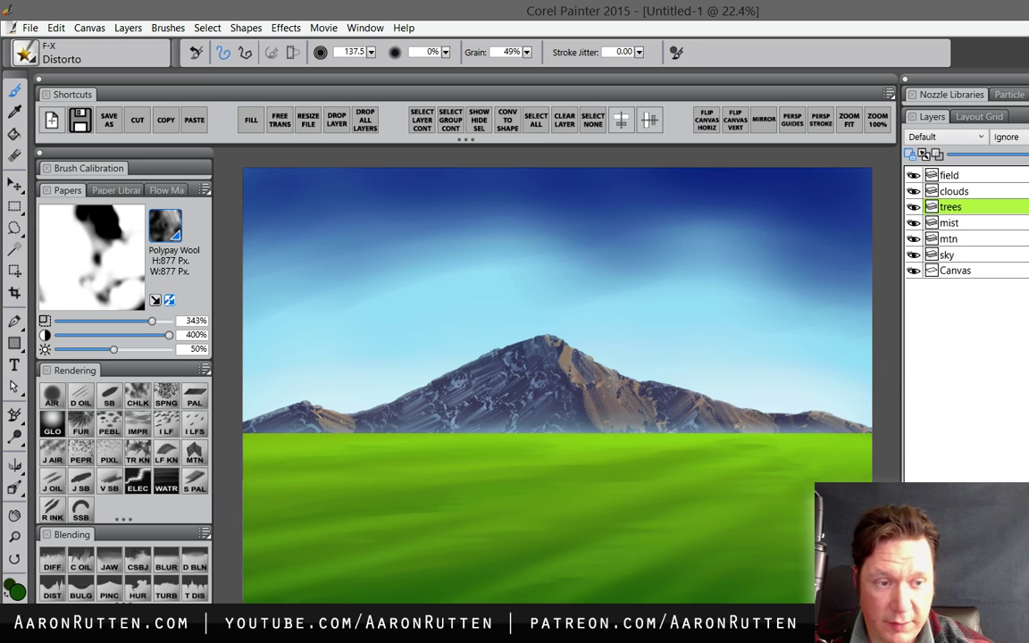
- Rename the trees layer as trees-far
double_click(964, 213)
click(699, 286)
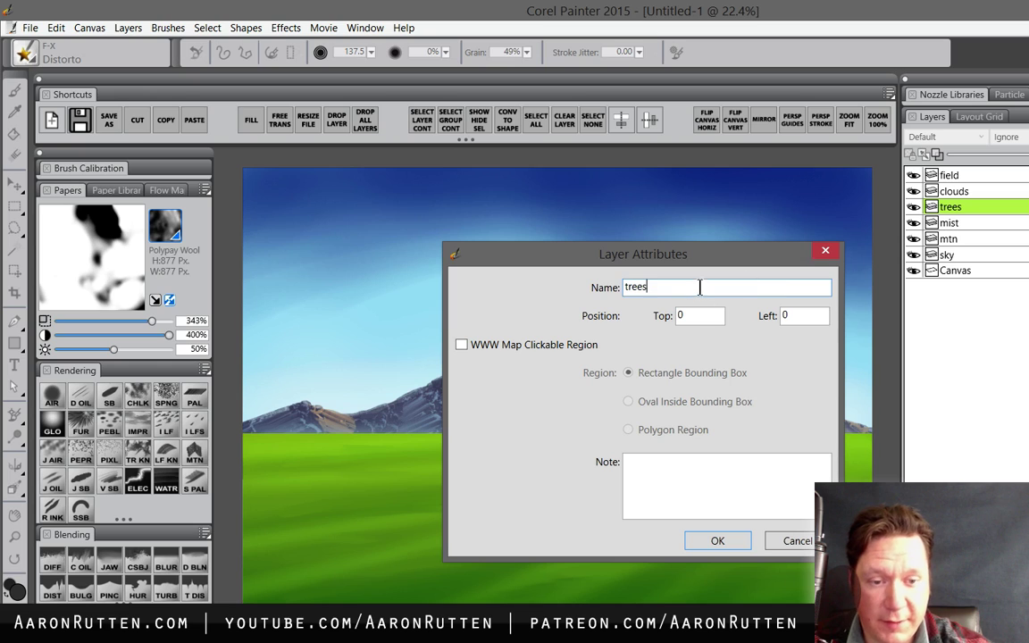
text(-far)
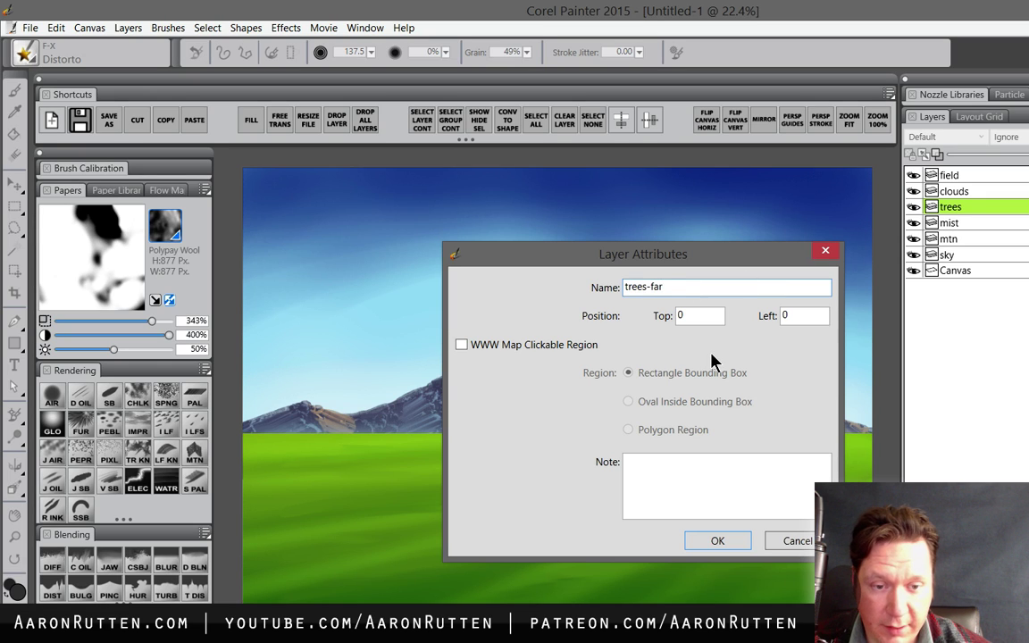
key(Return)
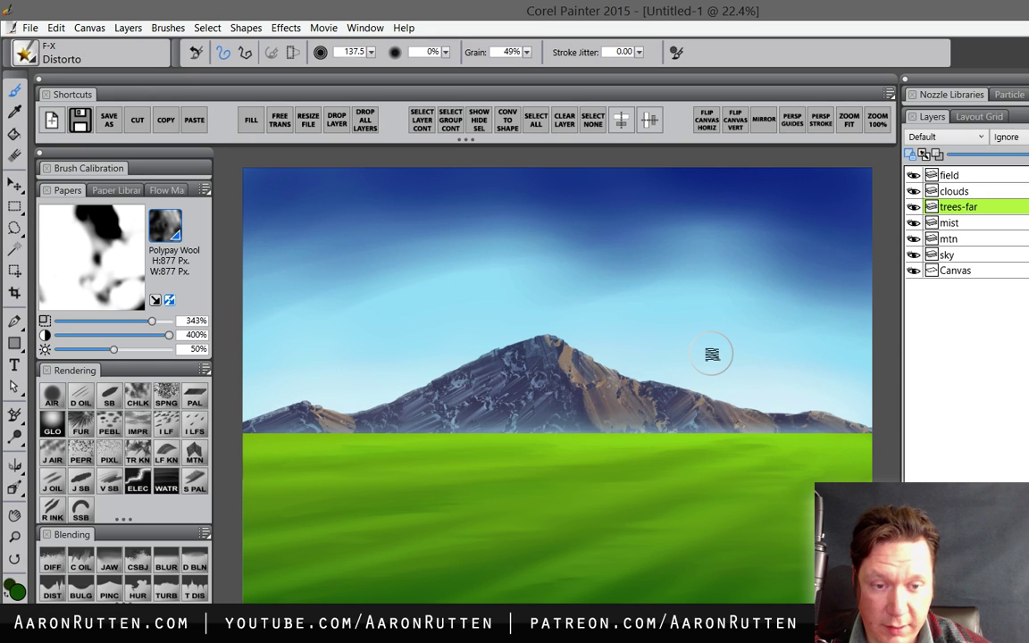
- Expand the nozzle library and look through its groups for a nozzle suited to distant trees
click(956, 96)
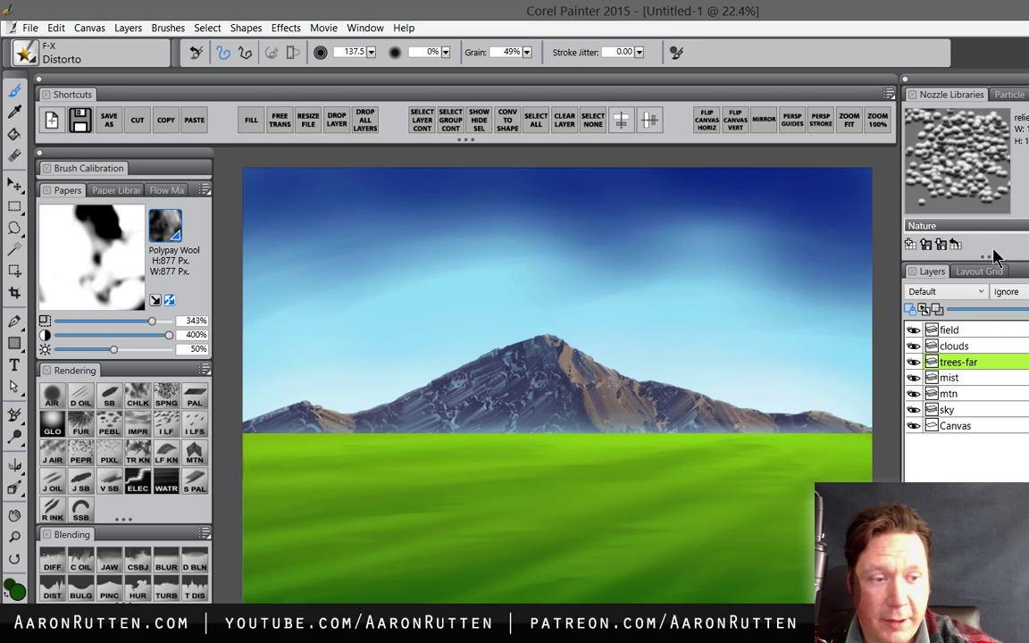
drag(993, 257, 990, 433)
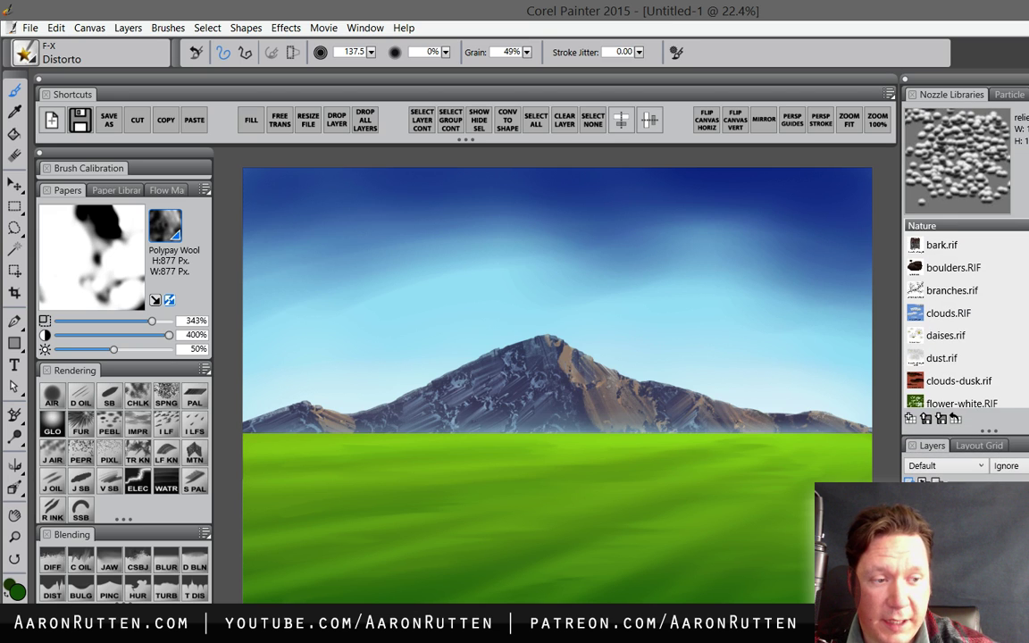
scroll(965, 321, down, 8)
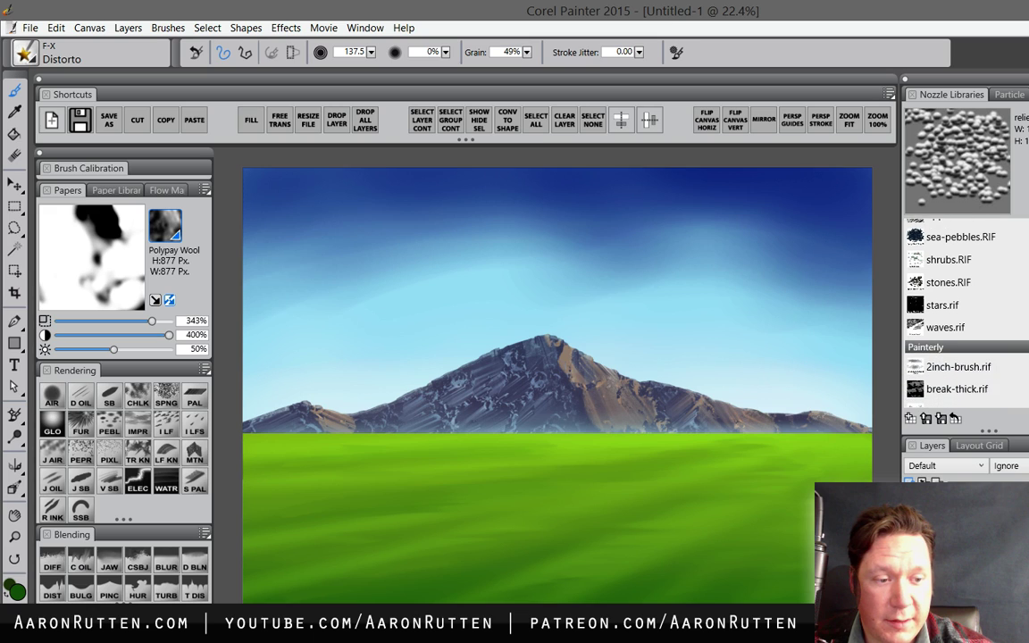
scroll(965, 313, down, 7)
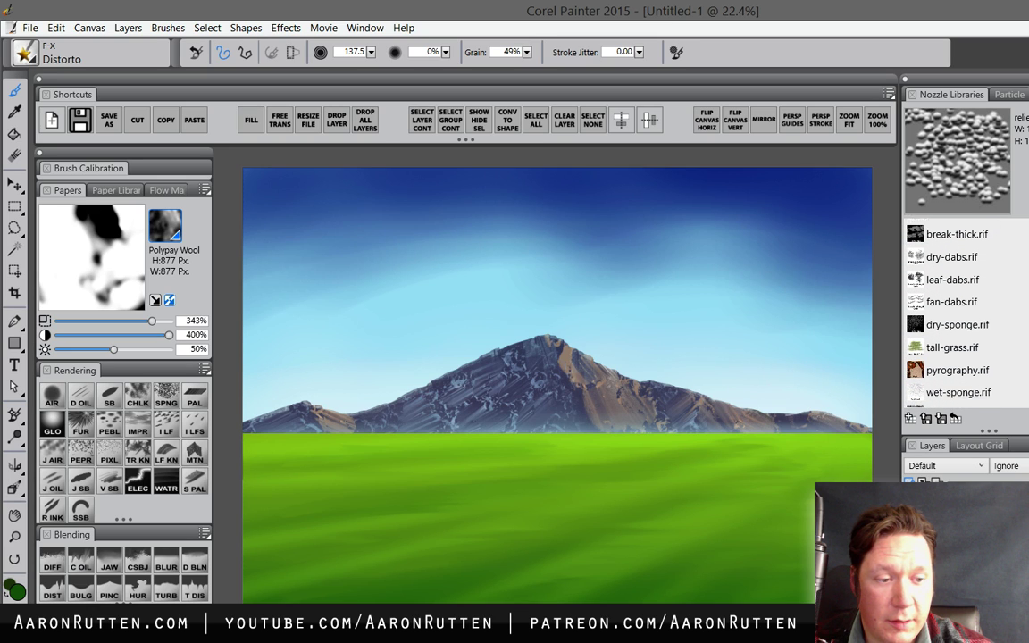
scroll(964, 312, down, 3)
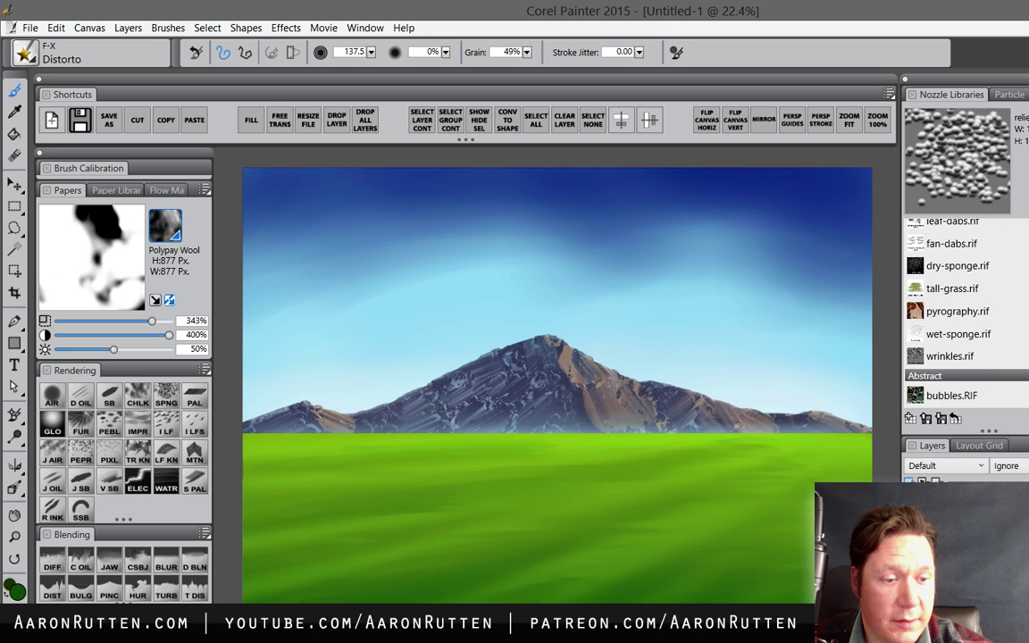
scroll(964, 313, up, 6)
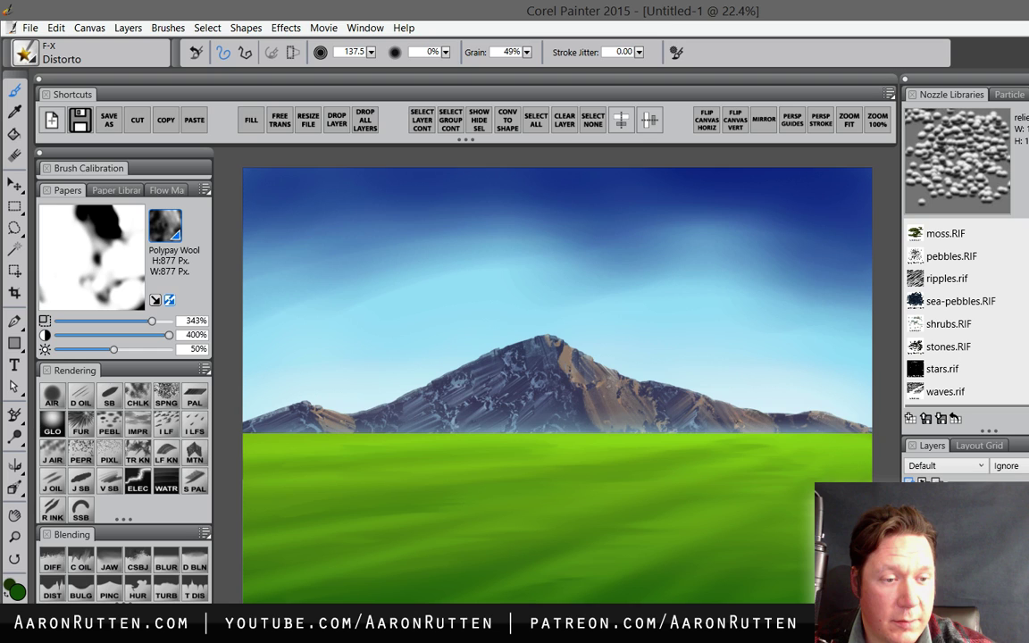
scroll(965, 312, up, 1)
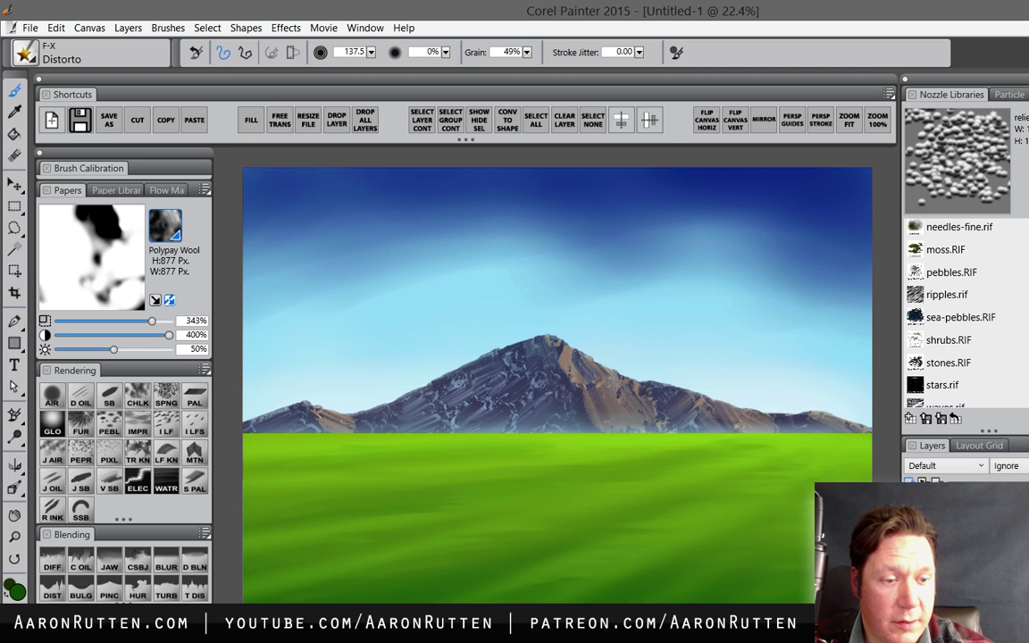
scroll(965, 313, up, 4)
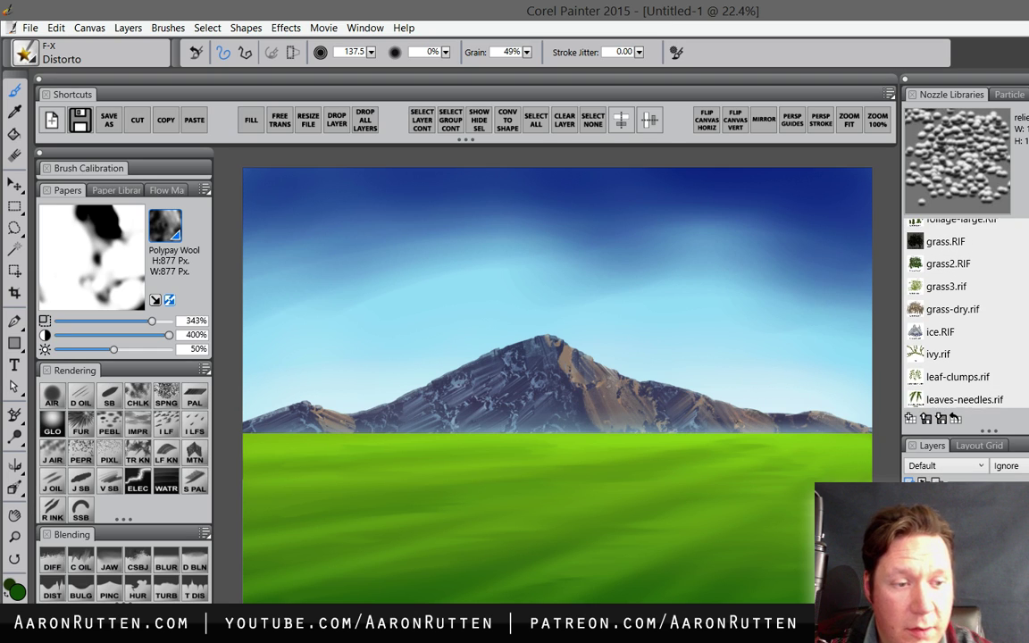
scroll(965, 312, up, 3)
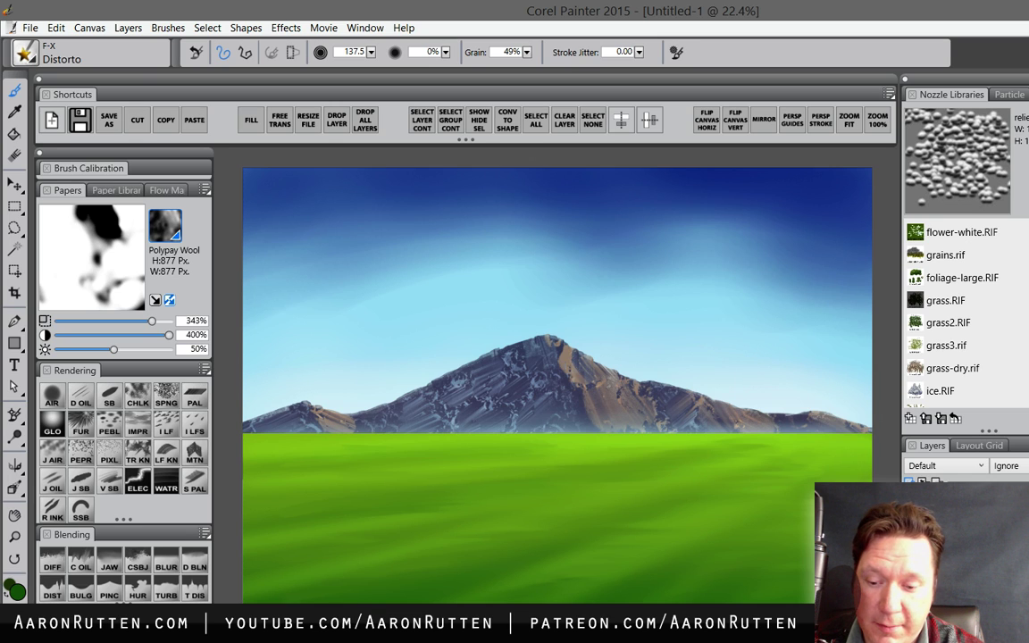
- Load the far-twigs nozzle from the Image Hose nature folder and add it to the nozzle library as far-twigs.rif
key(ctrl+o)
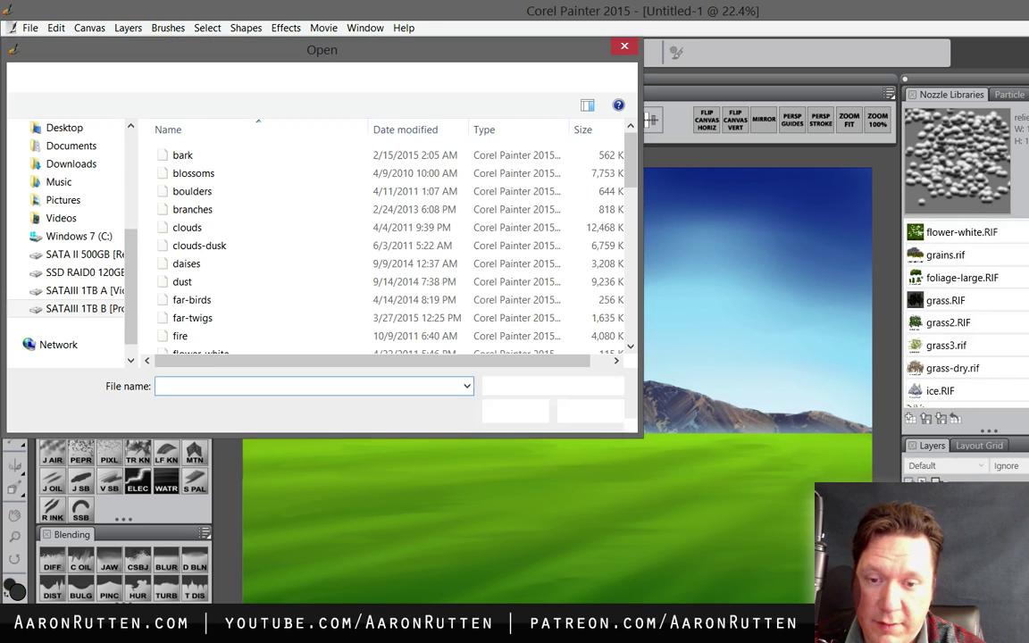
drag(637, 167, 637, 185)
click(210, 244)
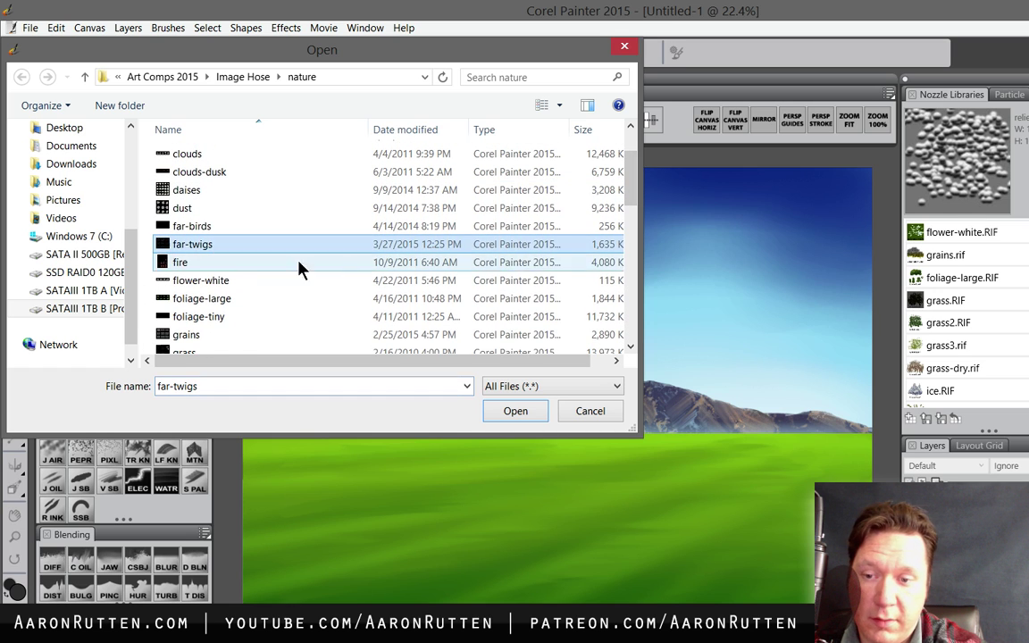
click(517, 412)
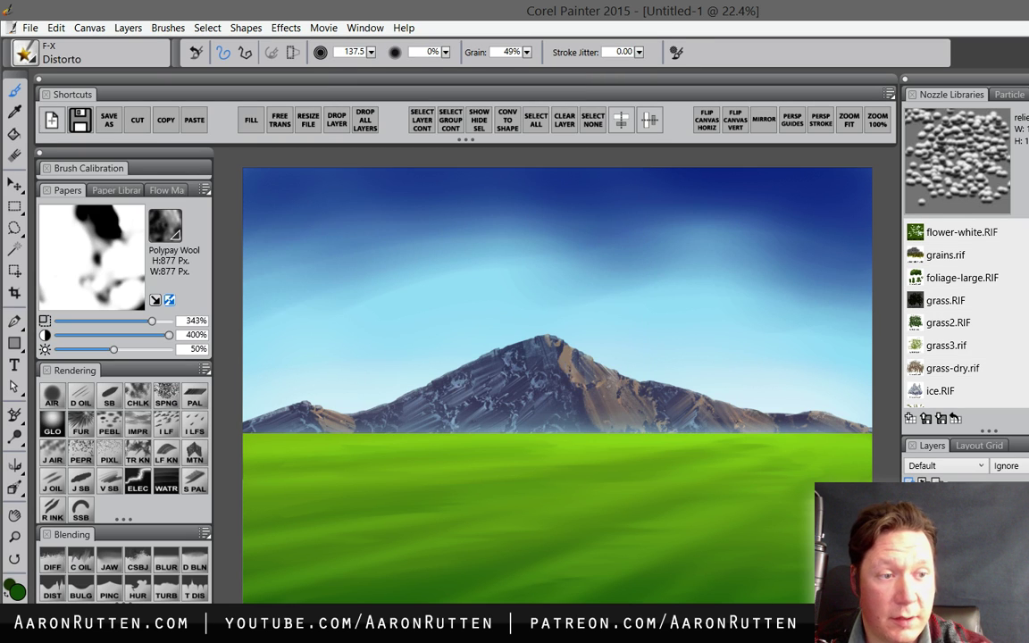
click(1027, 94)
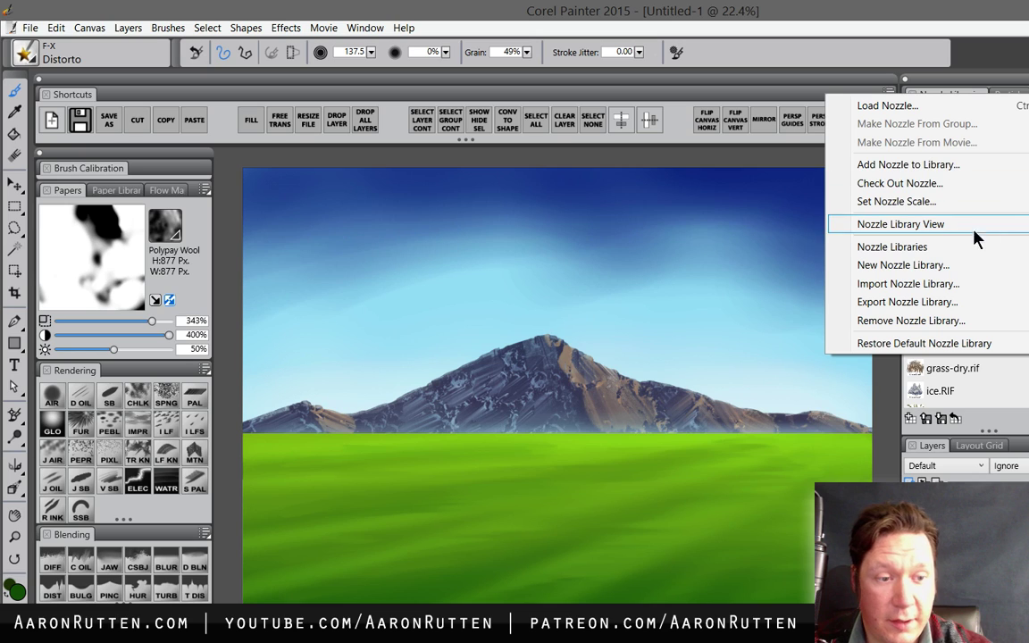
click(965, 183)
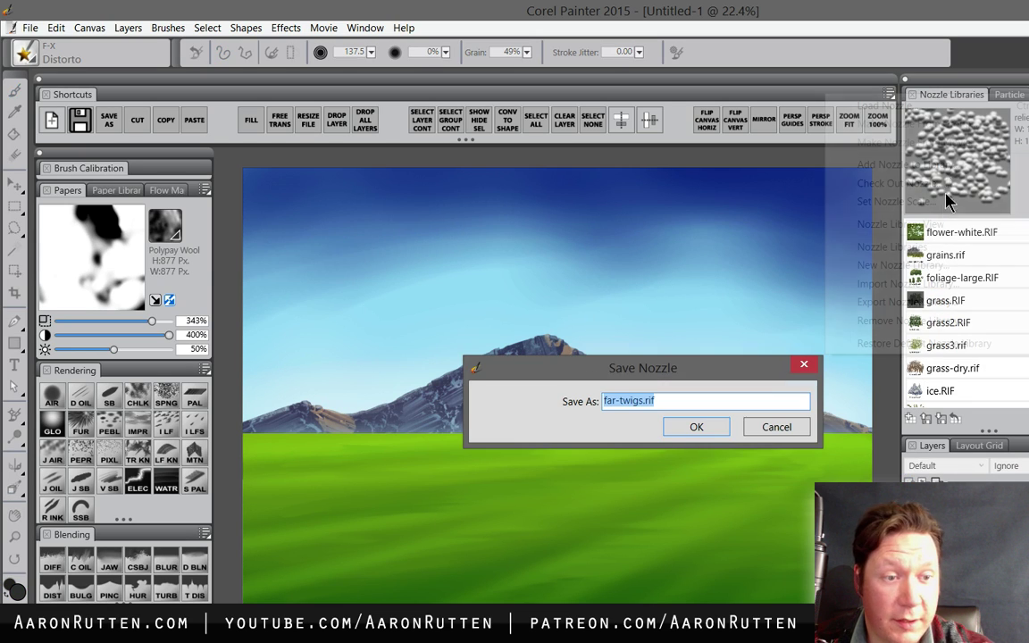
click(712, 429)
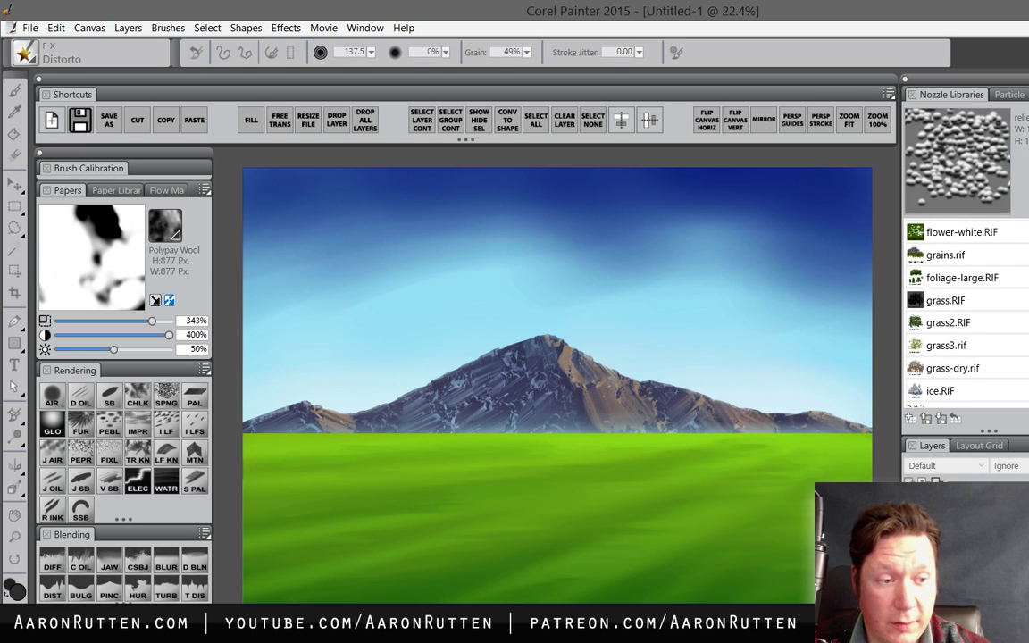
- Move the far-twigs nozzle from the Abstract group into the library's Nature group, just above flower-white.RIF
scroll(964, 313, down, 8)
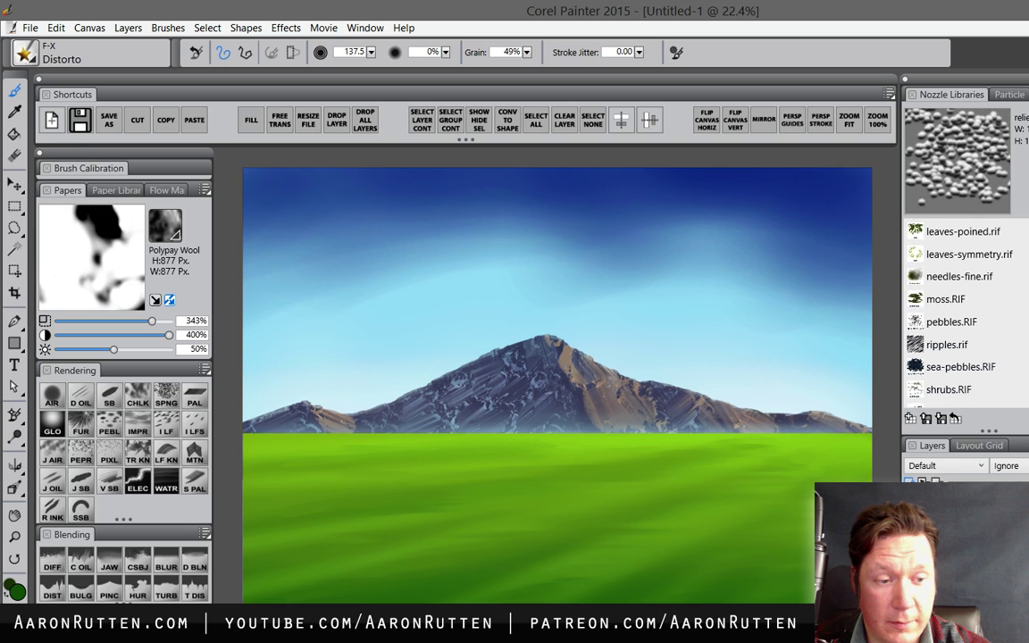
scroll(965, 313, down, 10)
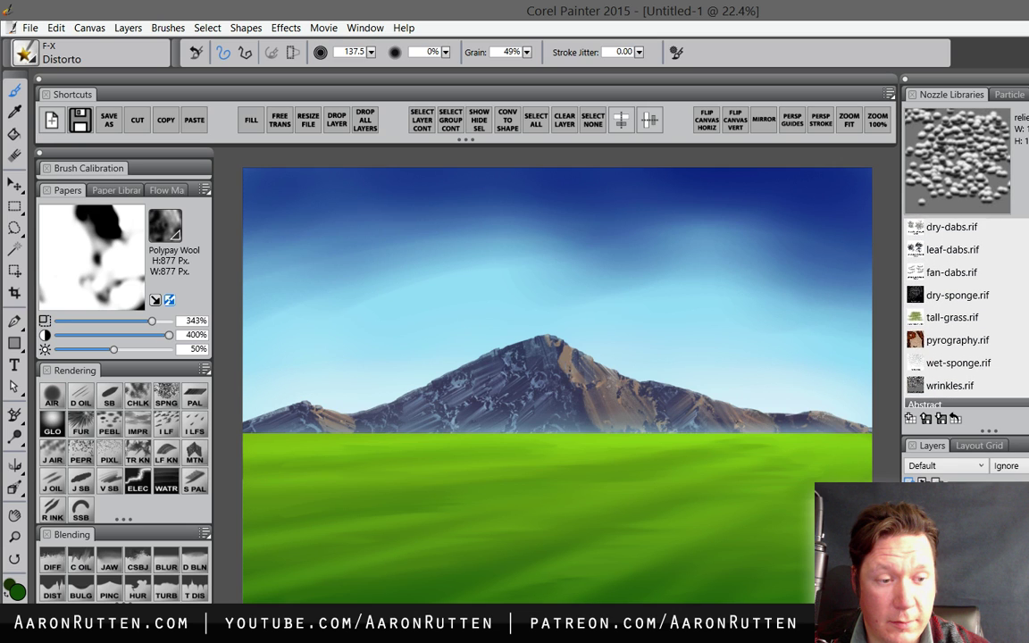
scroll(965, 313, down, 2)
scroll(965, 313, up, 8)
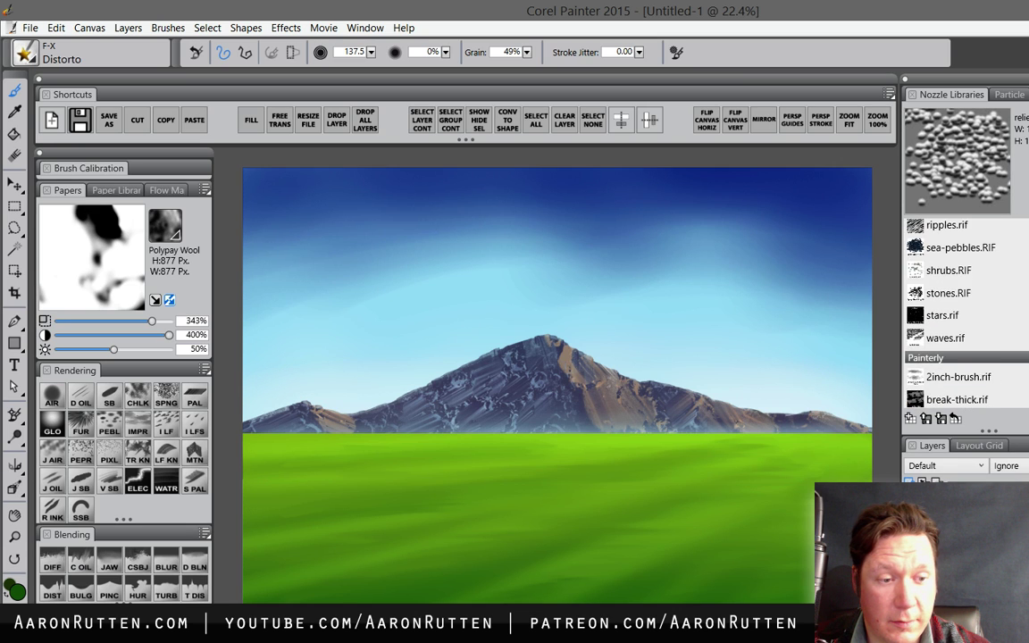
scroll(965, 312, up, 8)
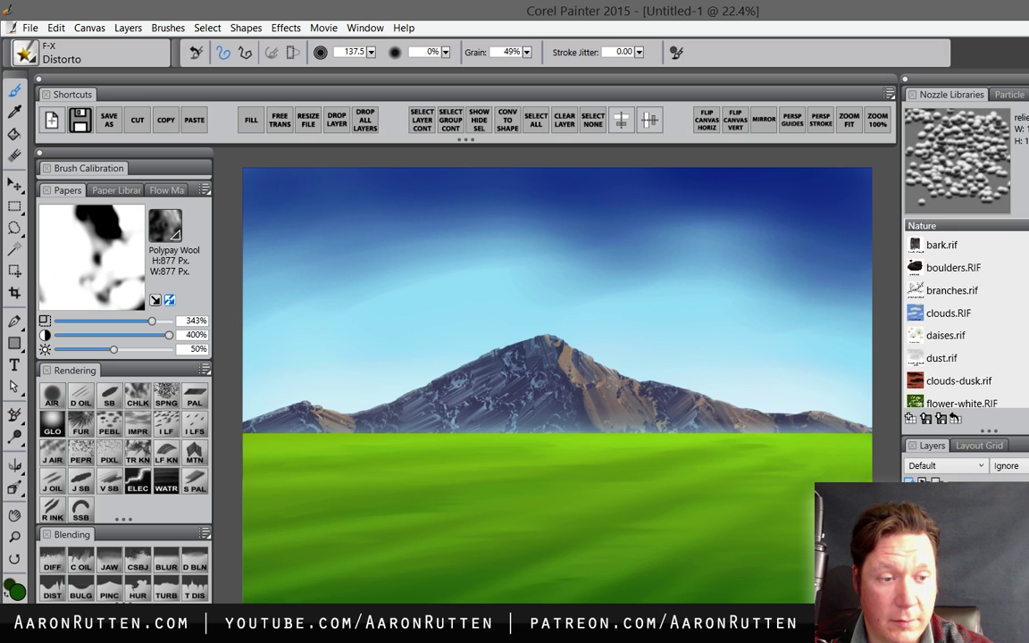
scroll(965, 313, down, 7)
scroll(965, 313, down, 10)
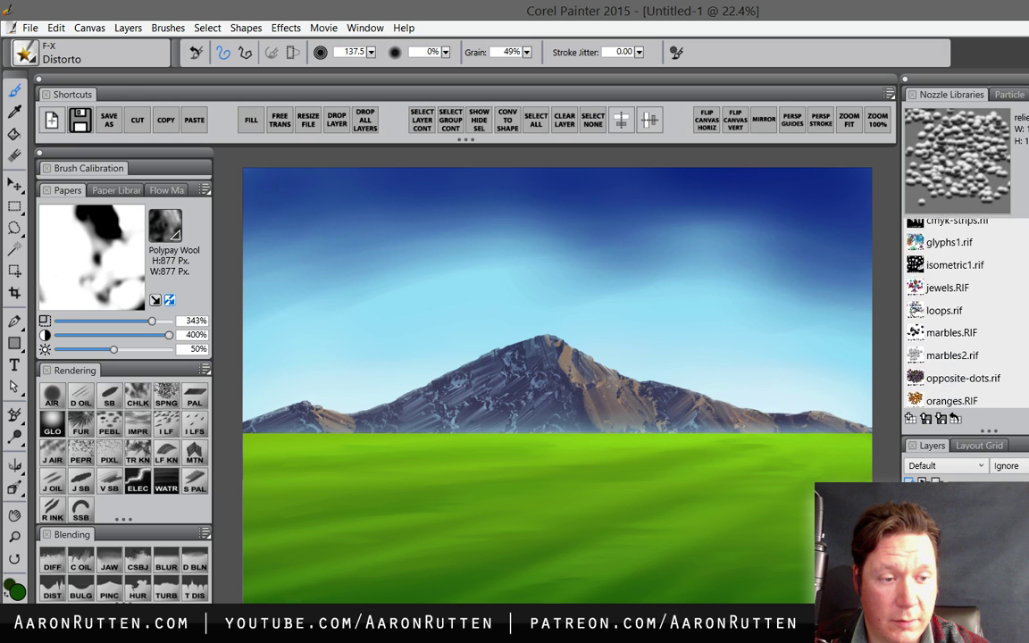
scroll(965, 313, down, 5)
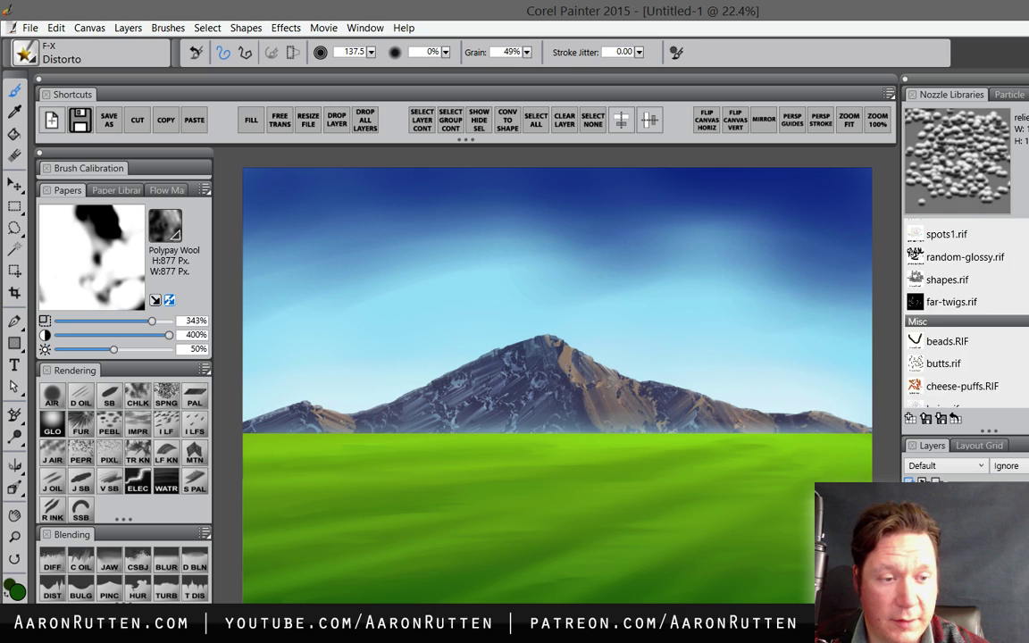
mouse_move(978, 384)
mouse_down()
mouse_move(981, 205)
mouse_move(987, 298)
mouse_move(976, 367)
mouse_up()
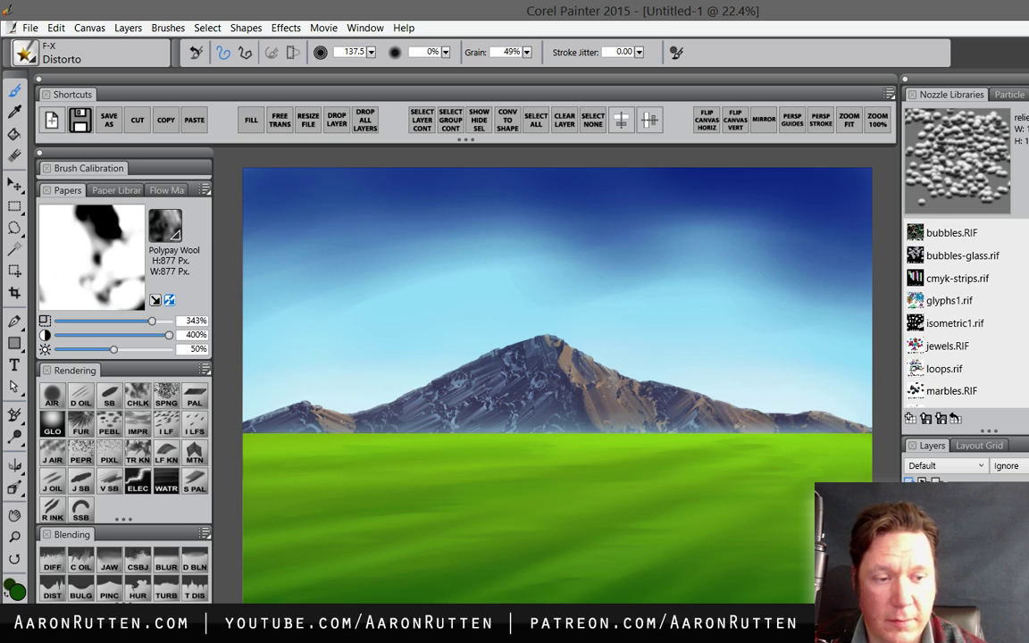
scroll(964, 313, down, 10)
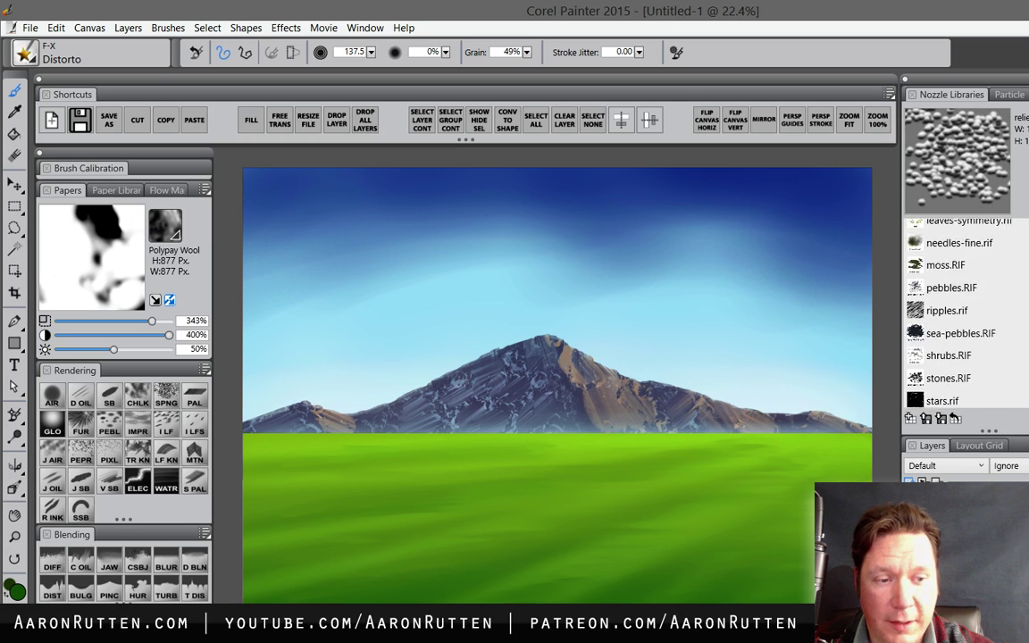
scroll(964, 312, up, 6)
scroll(965, 313, up, 5)
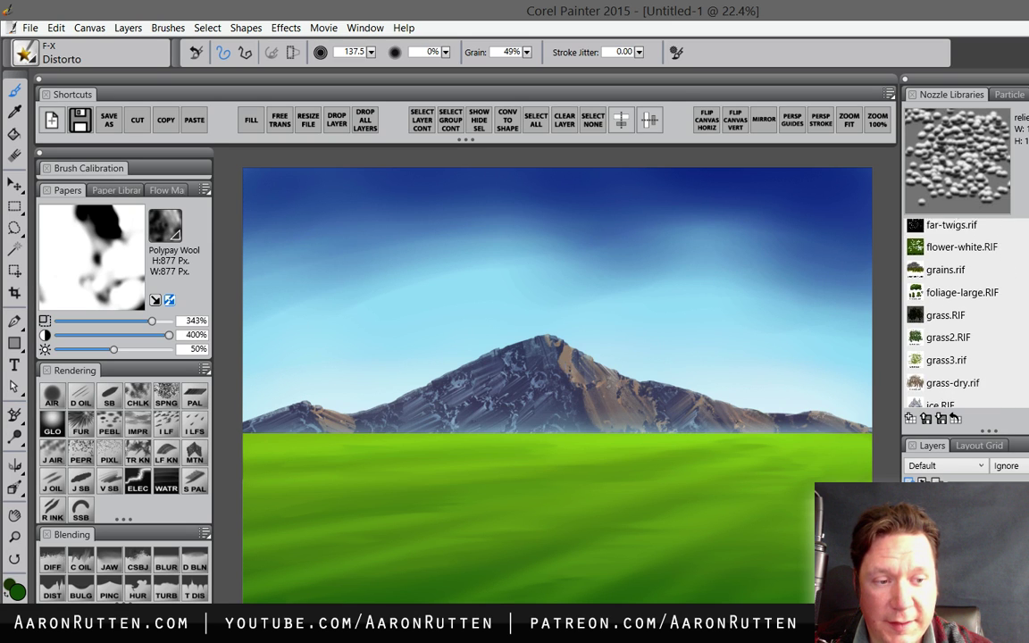
- Select the far-twigs nozzle and the Linear-Size-P Color brush with dark navy paint, and try a short row of twigs at the mountain's base
click(969, 338)
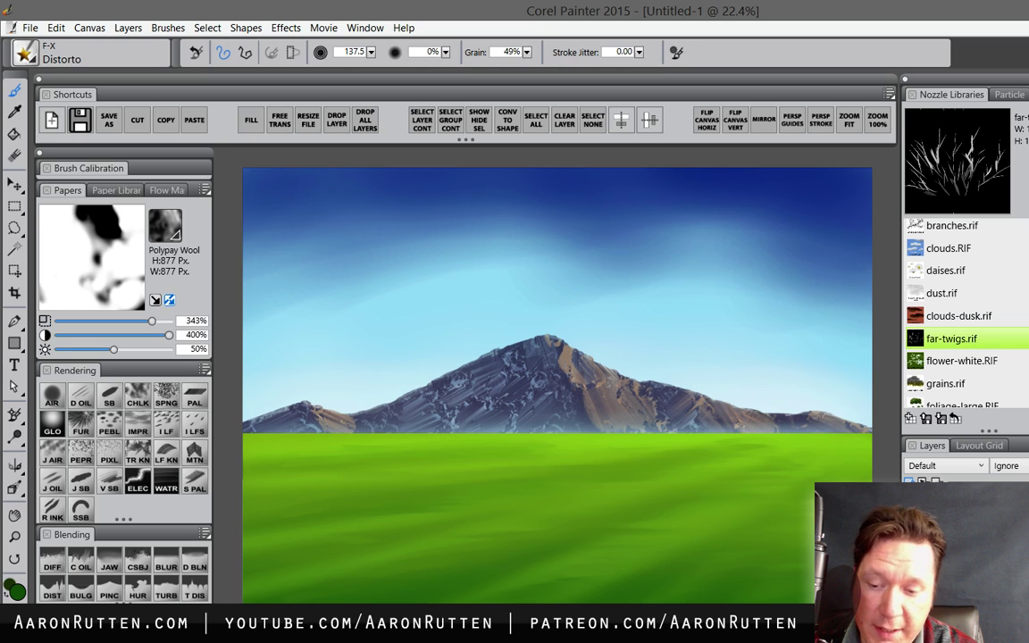
click(179, 629)
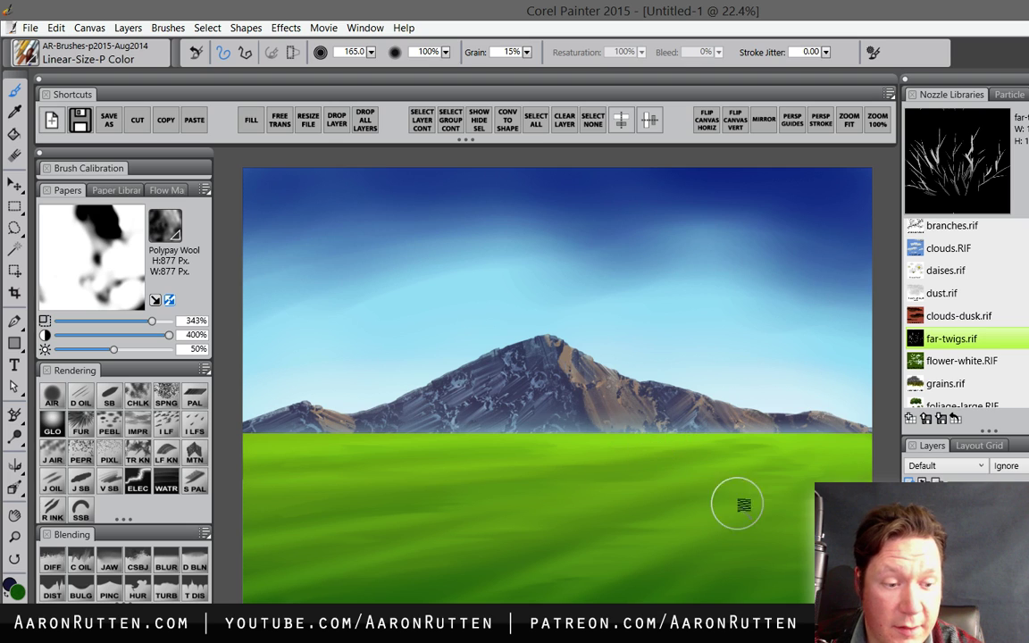
drag(586, 430, 642, 431)
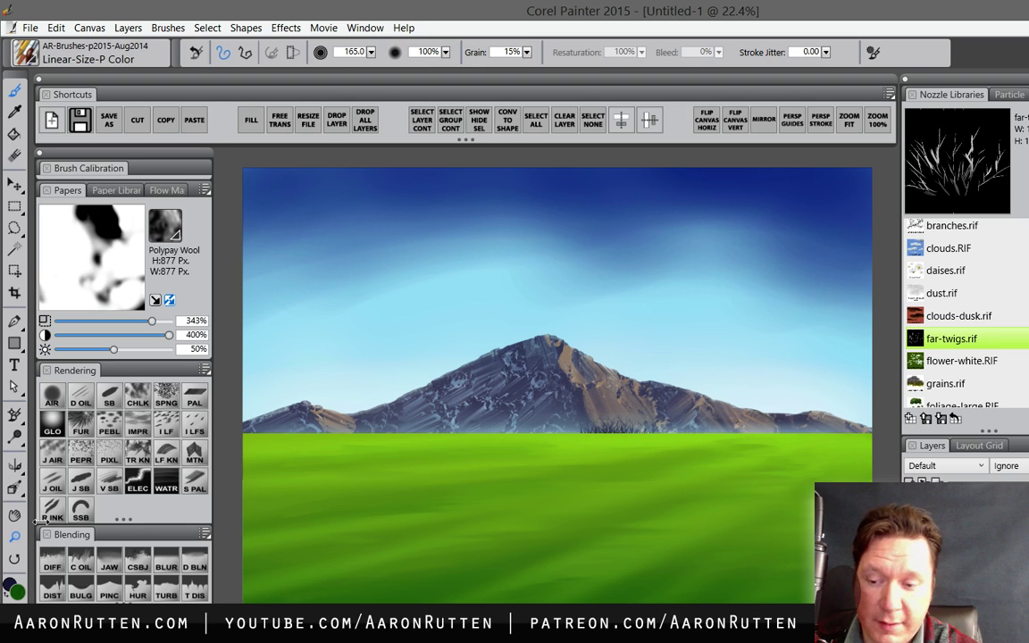
- Zoom to 50% and paint a continuous row of small dark twigs along the entire horizon in front of the mountain
click(15, 536)
click(584, 389)
click(540, 390)
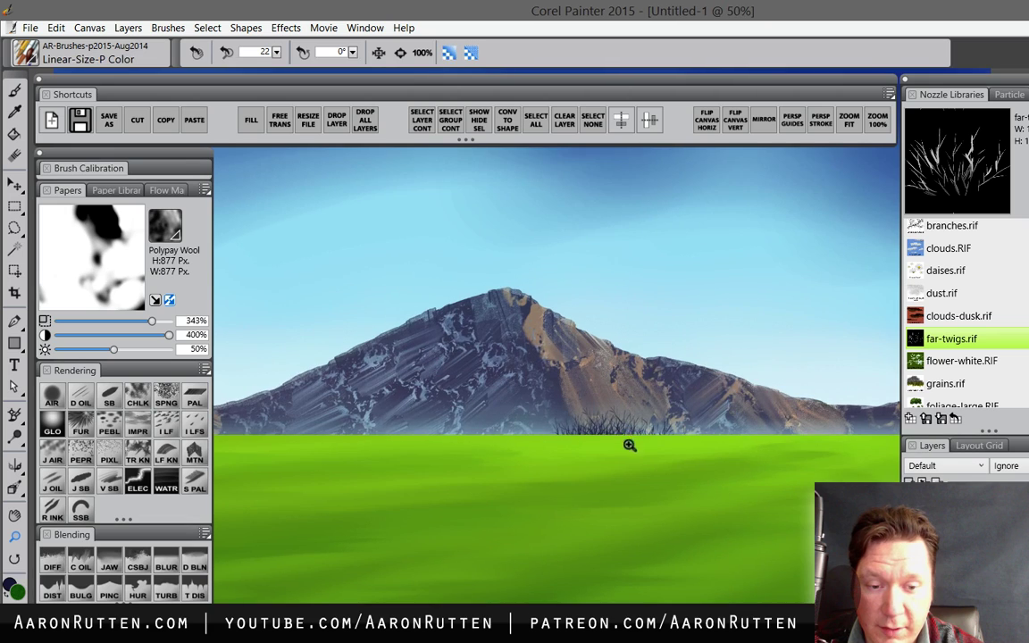
click(630, 444)
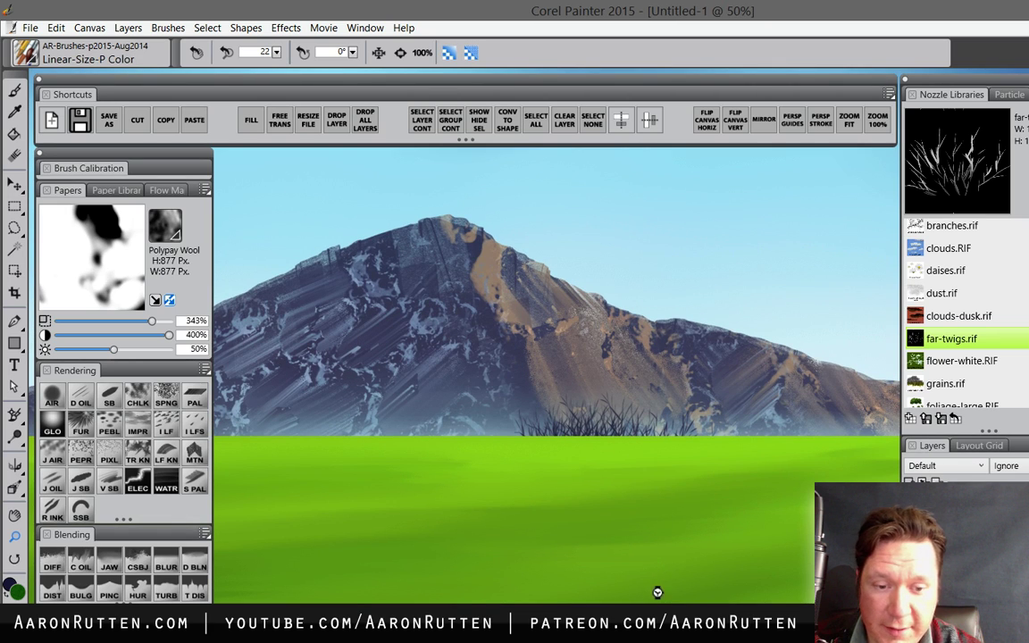
key(Tab)
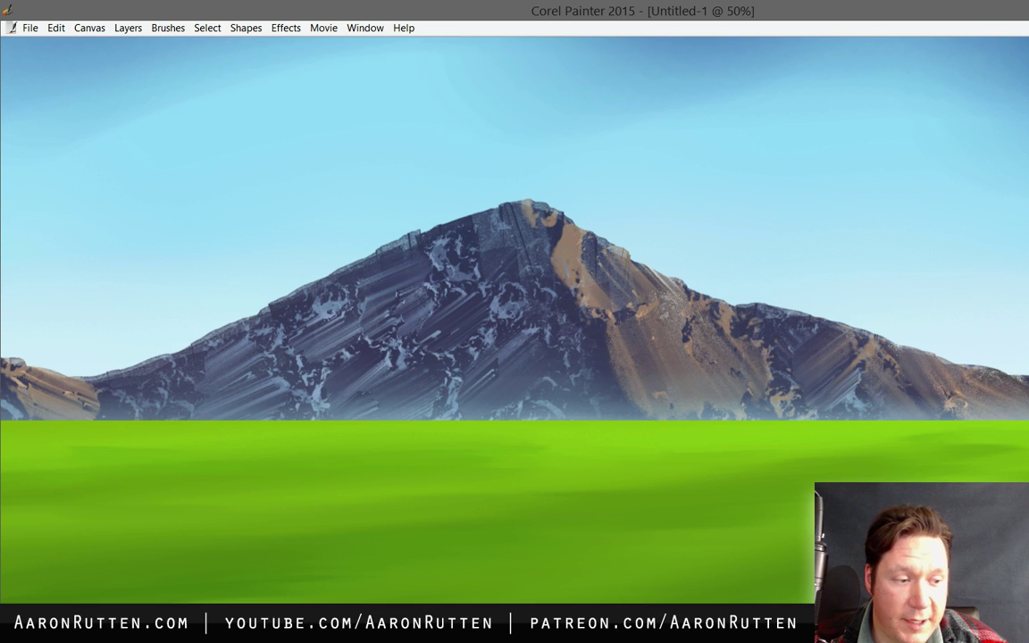
mouse_move(1027, 433)
mouse_down()
mouse_move(893, 420)
mouse_move(781, 435)
mouse_move(599, 435)
mouse_move(510, 420)
mouse_move(310, 431)
mouse_up()
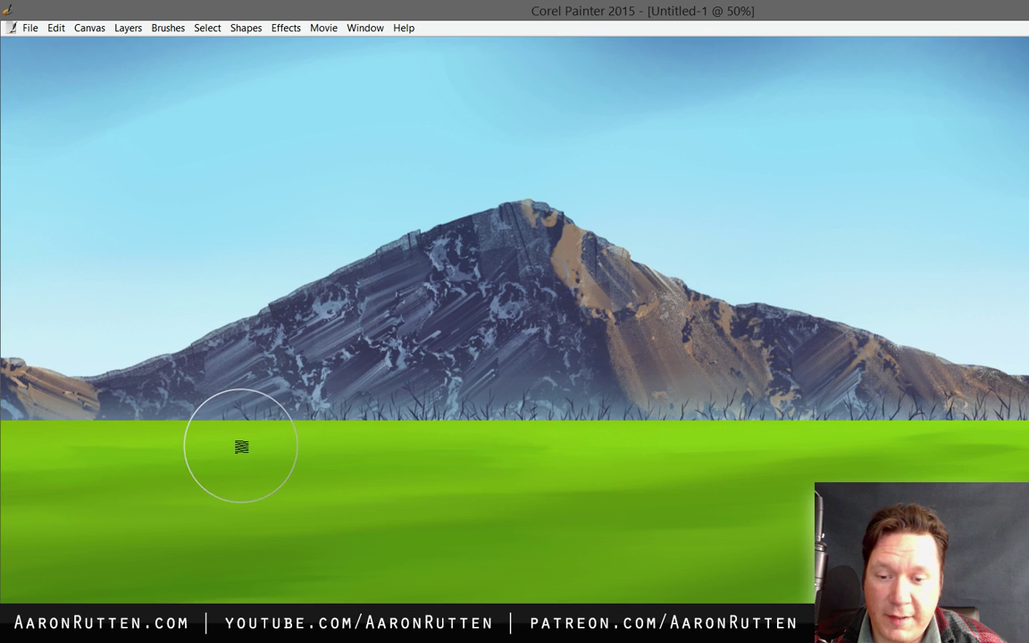
mouse_move(241, 421)
mouse_down()
mouse_move(201, 430)
mouse_move(69, 430)
mouse_up()
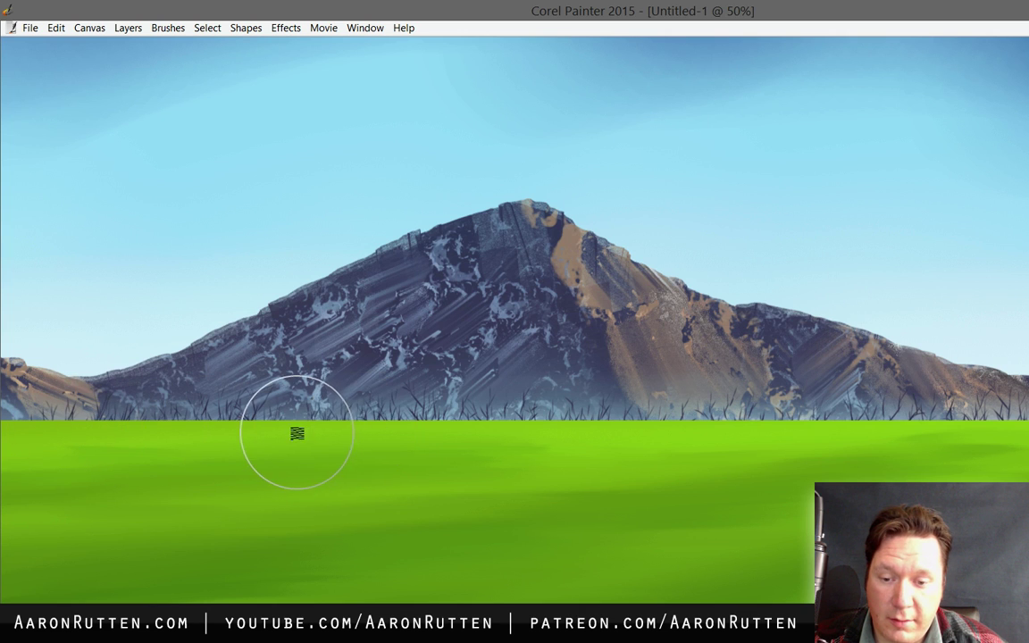
mouse_move(360, 455)
mouse_down()
mouse_move(692, 457)
mouse_move(229, 441)
mouse_move(168, 421)
mouse_up()
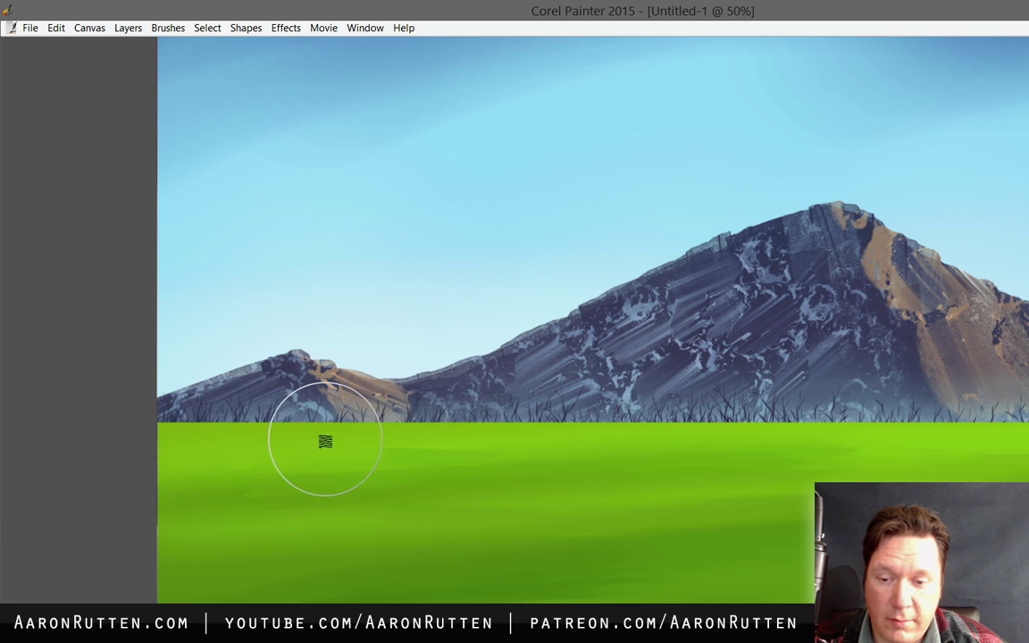
mouse_move(619, 484)
mouse_down()
mouse_move(531, 521)
mouse_move(570, 547)
mouse_up()
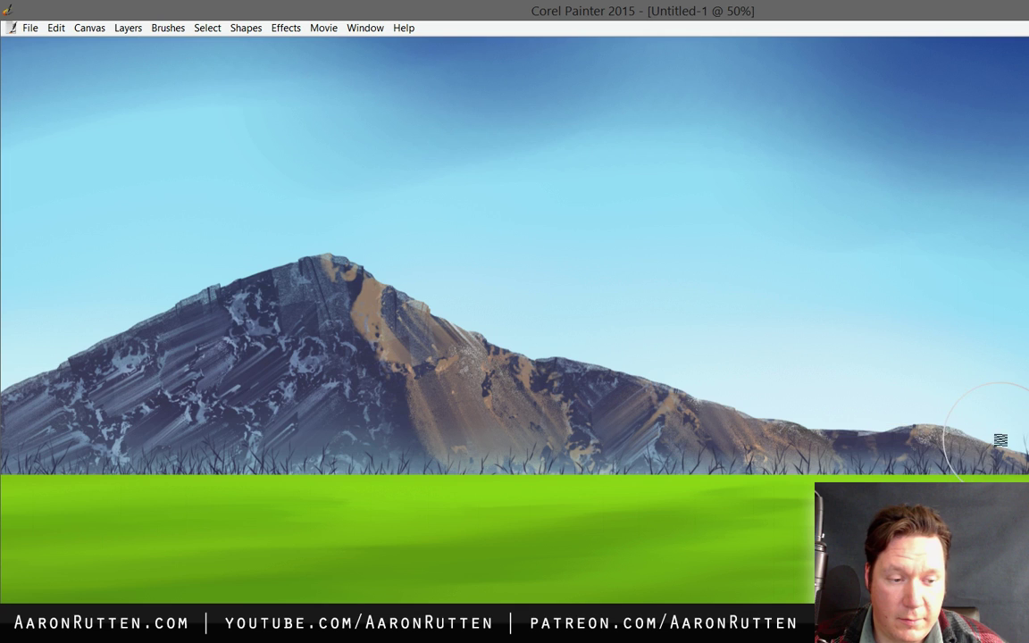
- Enlarge the brush to 330.1 and add taller twigs at intervals along the horizon, especially near both ends of the mountain range
mouse_move(891, 425)
mouse_down()
mouse_move(965, 459)
mouse_move(1007, 527)
mouse_up()
click(978, 487)
click(786, 487)
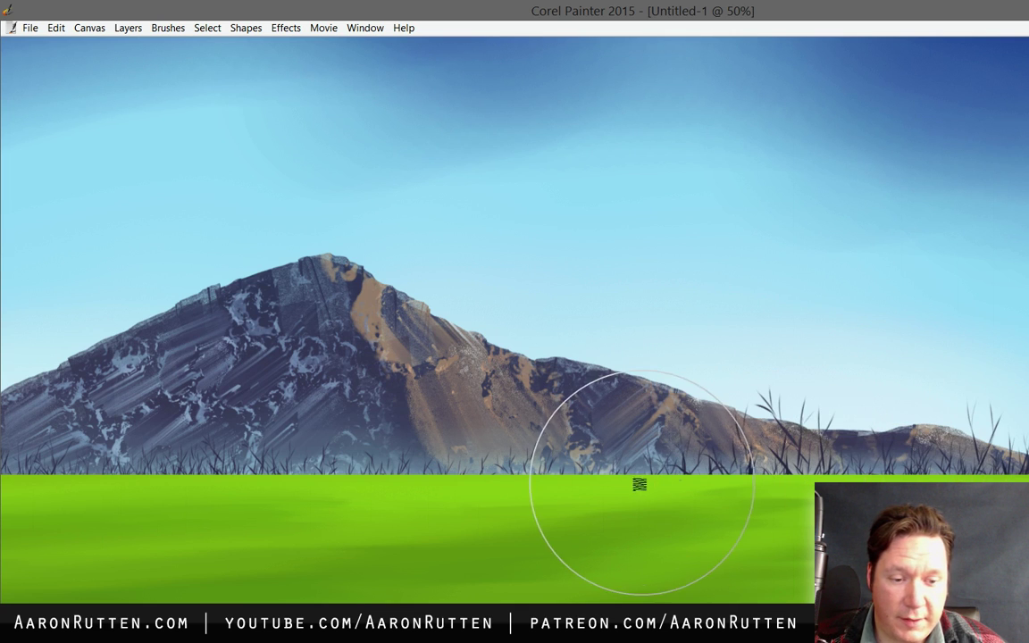
drag(529, 499, 723, 510)
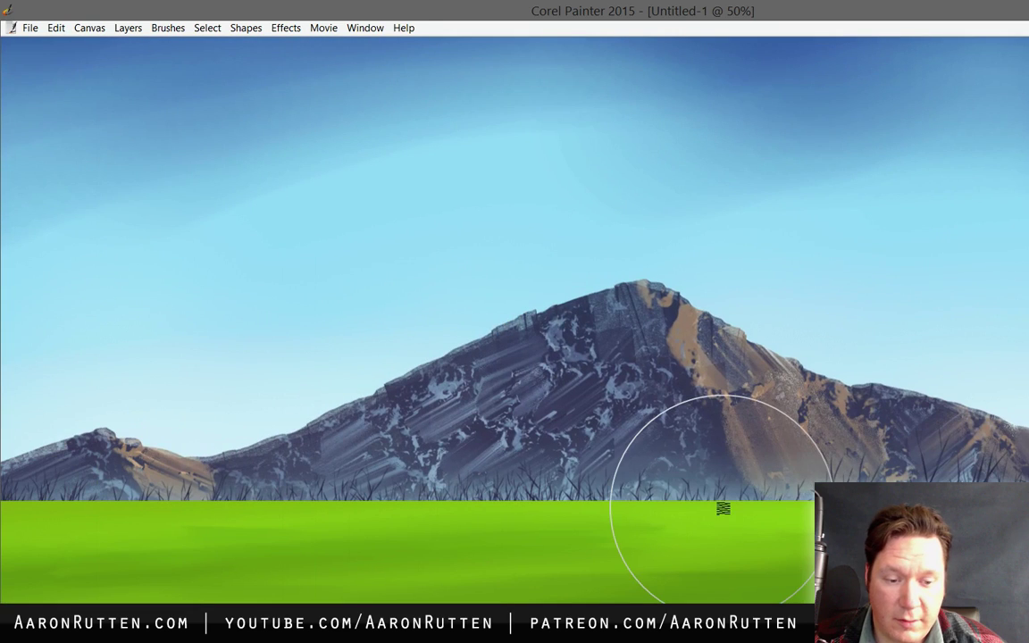
drag(565, 507, 801, 514)
click(433, 509)
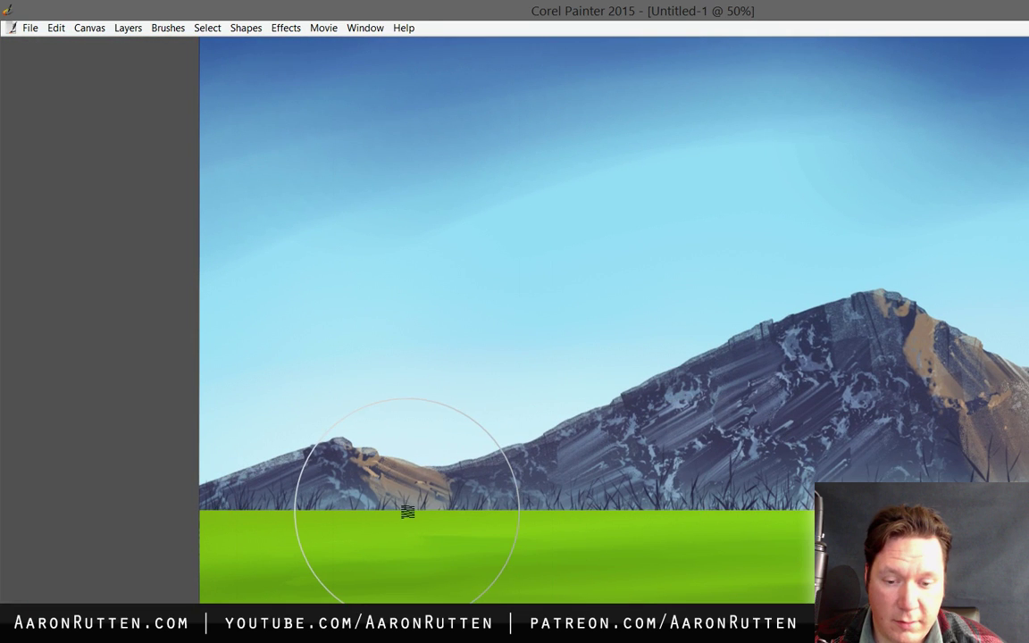
click(216, 511)
click(303, 513)
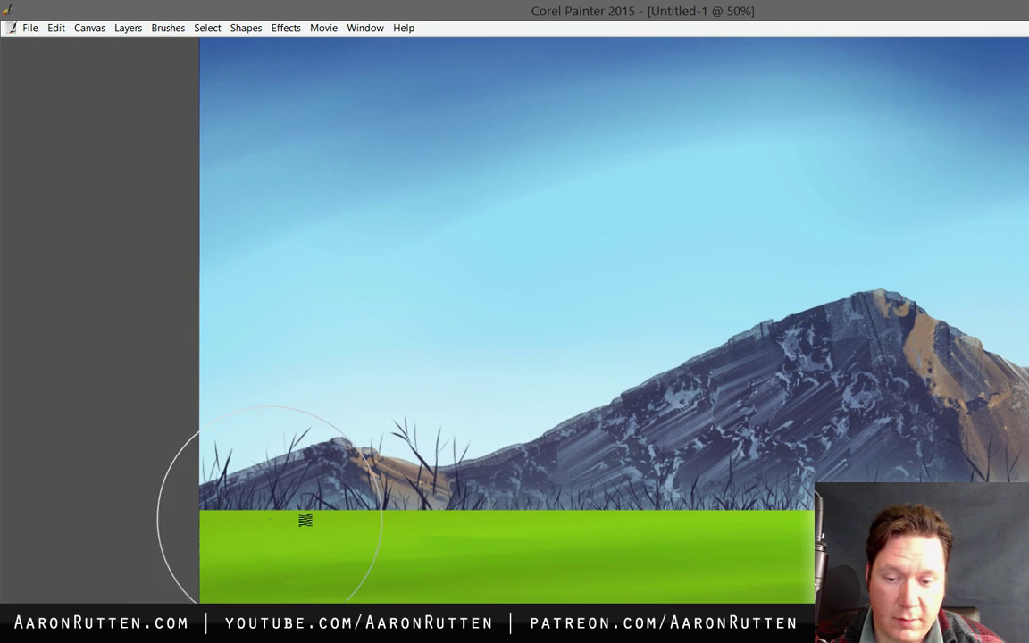
- Create a new layer above trees-far and name it far-leaves
key(Tab)
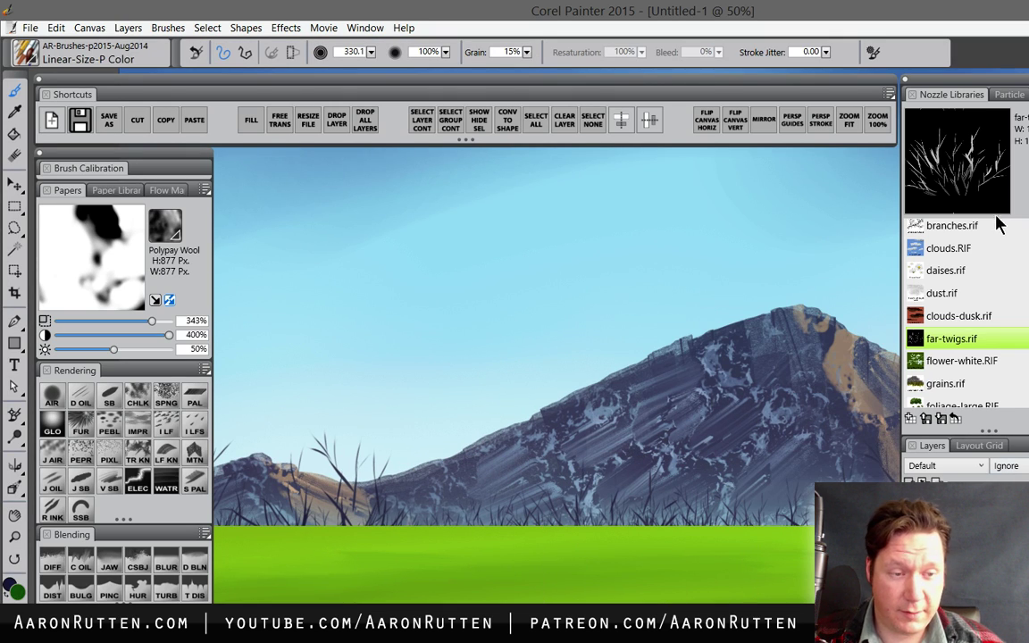
click(967, 96)
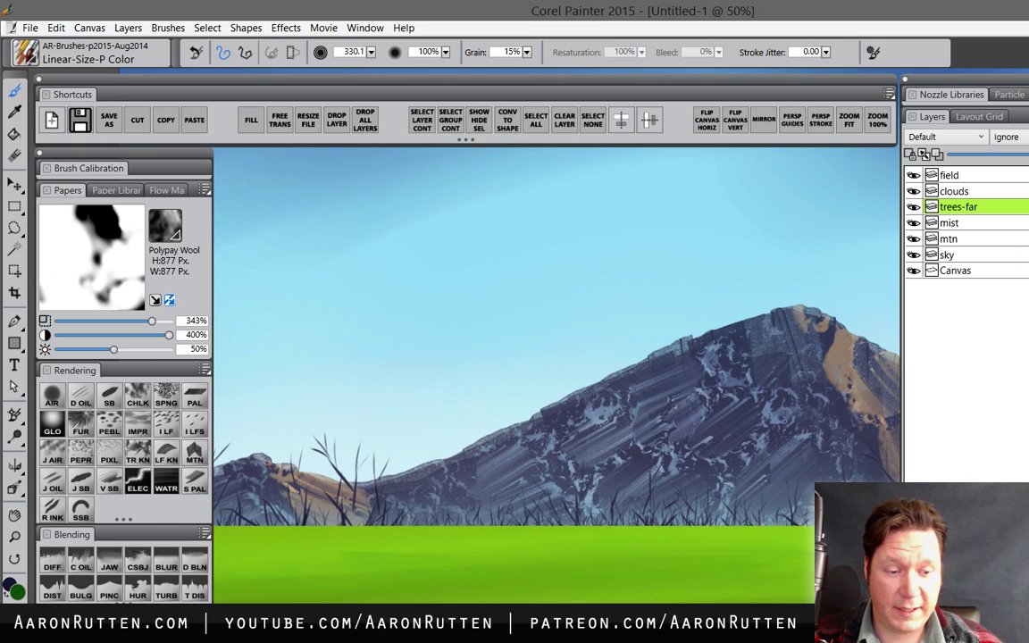
key(ctrl+shift+n)
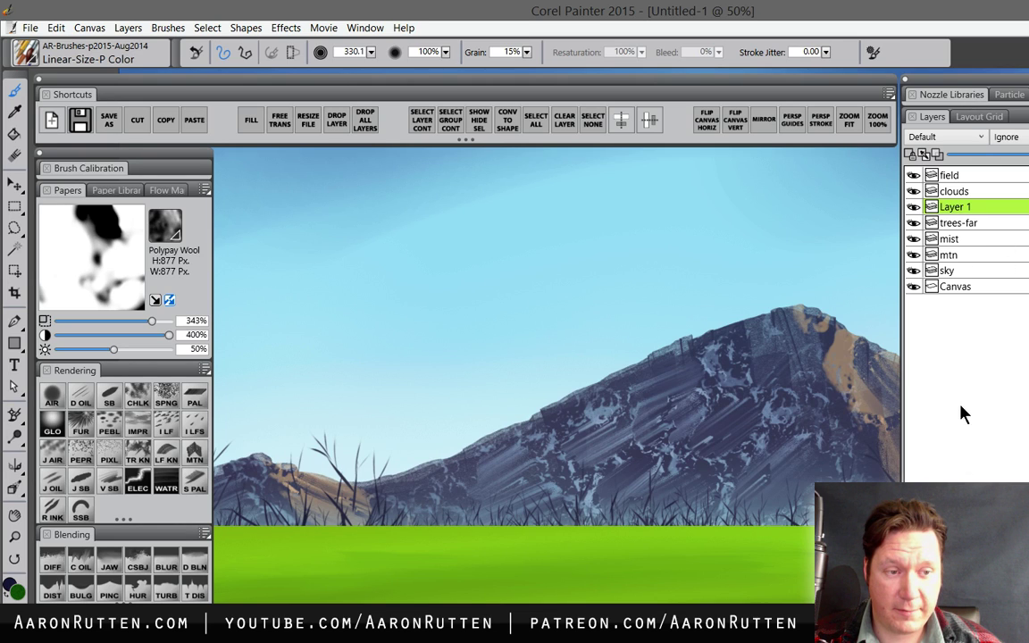
double_click(951, 212)
text(far-)
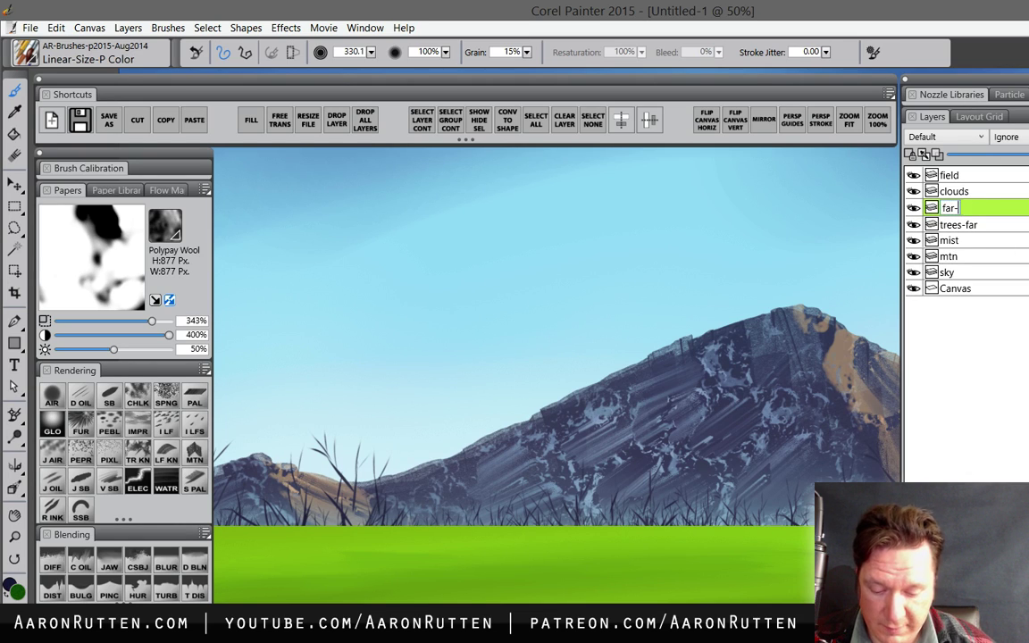
text(leaves)
key(Return)
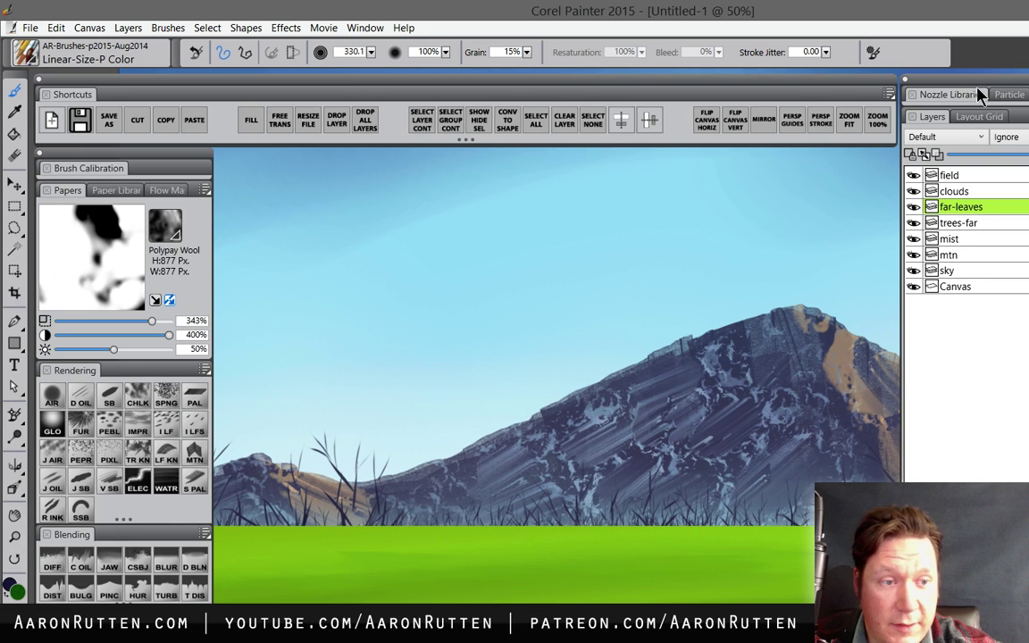
- Choose the leaf-dabs nozzle from the Painterly group and the matching Linear-Size-P Angle-D brush at size 86
click(951, 95)
scroll(965, 312, down, 10)
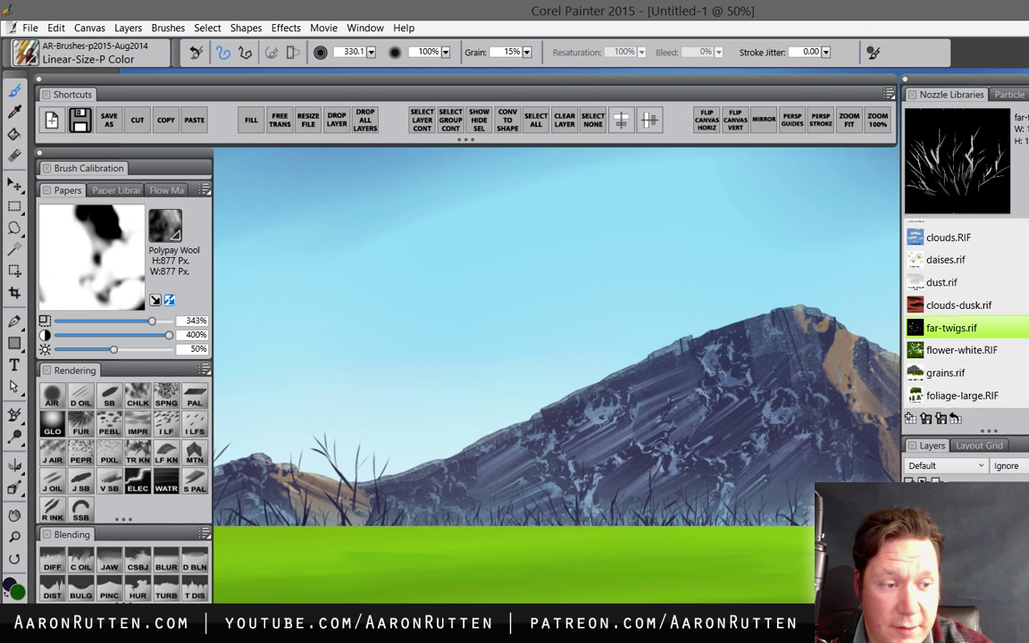
scroll(965, 313, down, 3)
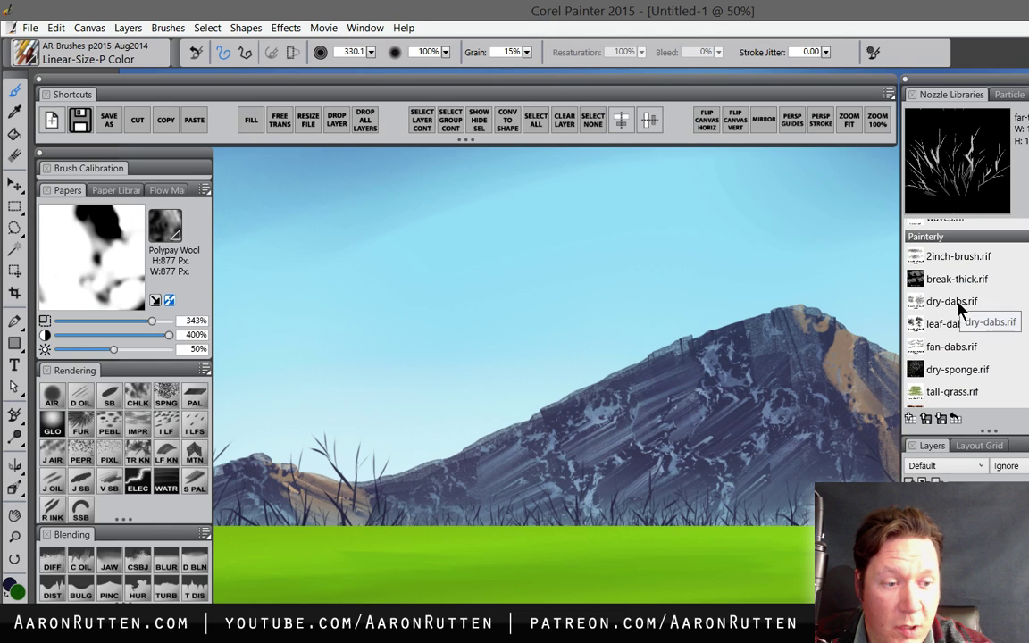
click(944, 325)
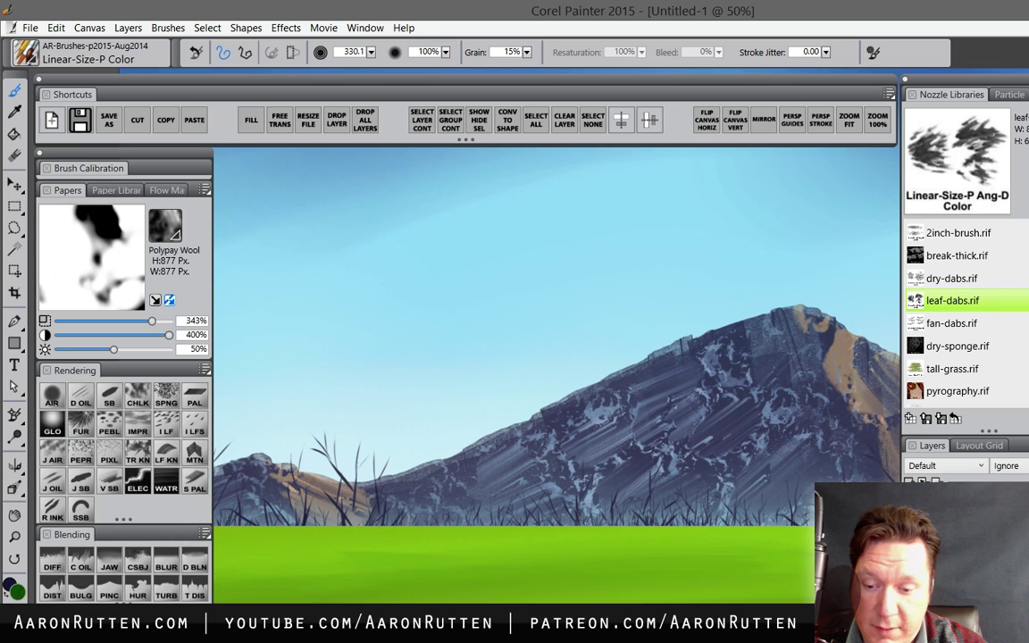
key(b)
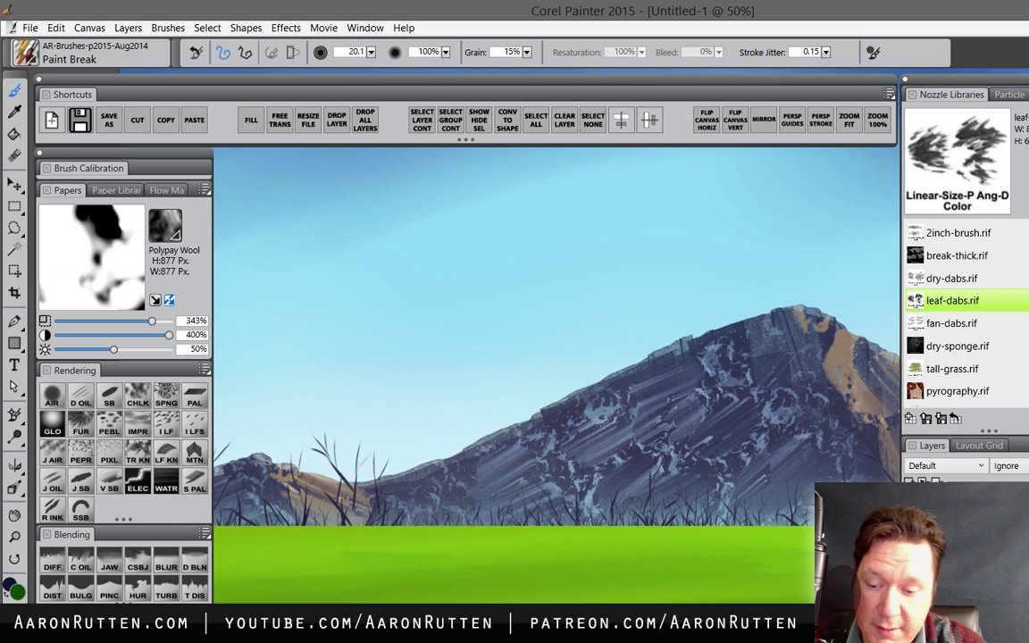
key(b)
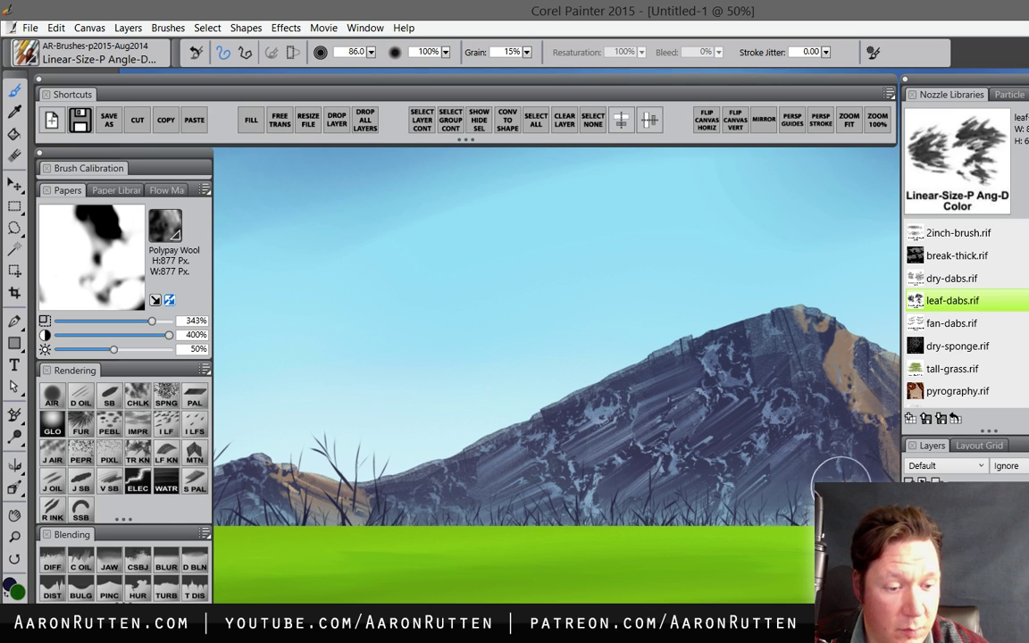
- Paint dark navy leaf clumps over the twigs along the whole horizon, varying their height to form a distant tree line
key(Tab)
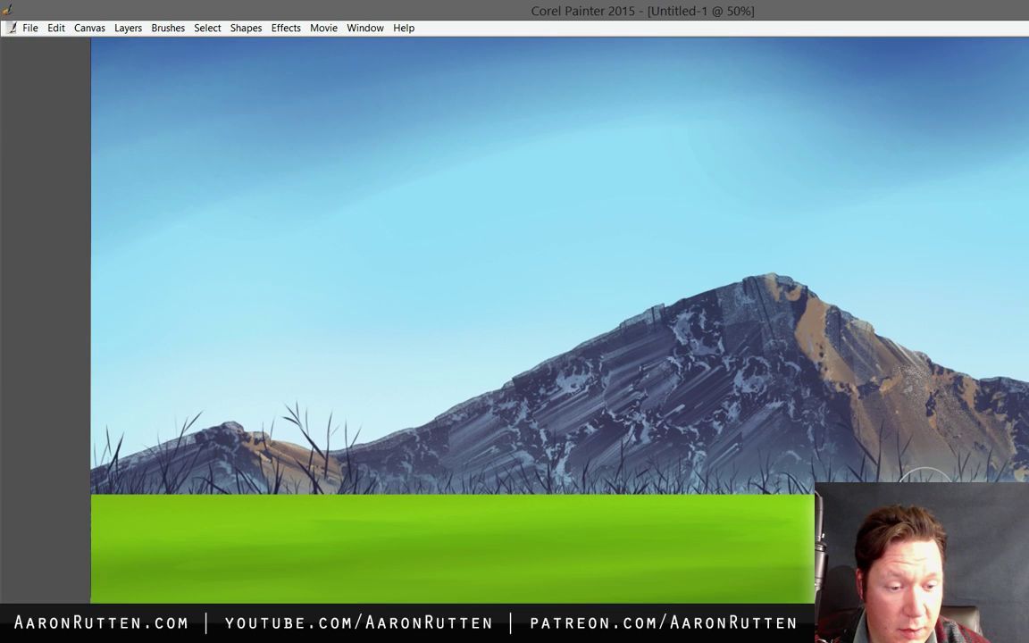
drag(214, 457, 266, 409)
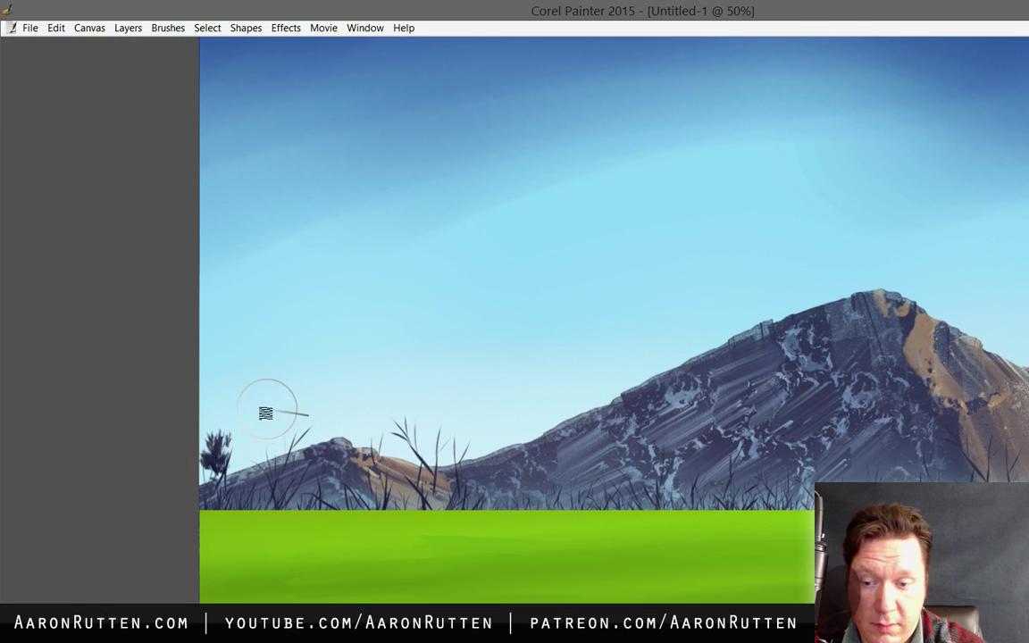
mouse_move(261, 464)
mouse_down()
mouse_move(299, 437)
mouse_move(284, 482)
mouse_move(304, 449)
mouse_up()
mouse_move(318, 463)
mouse_down()
mouse_move(340, 471)
mouse_move(286, 469)
mouse_move(230, 487)
mouse_up()
mouse_move(345, 420)
mouse_down()
mouse_move(351, 483)
mouse_move(377, 458)
mouse_move(382, 490)
mouse_move(402, 432)
mouse_move(414, 475)
mouse_move(455, 474)
mouse_move(437, 442)
mouse_up()
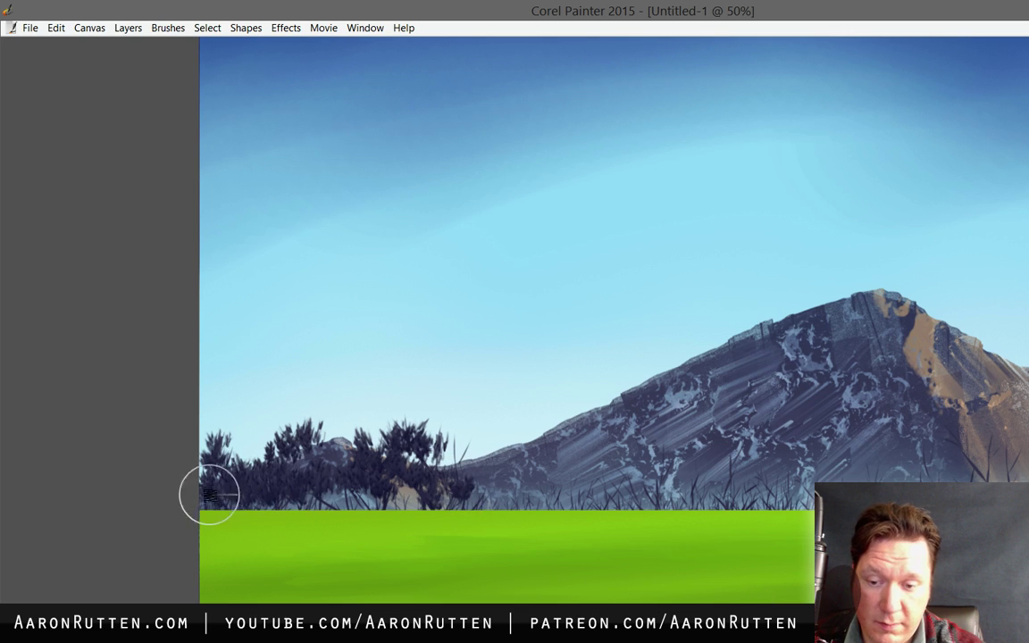
mouse_move(466, 494)
mouse_down()
mouse_move(496, 493)
mouse_move(464, 461)
mouse_move(508, 467)
mouse_move(519, 490)
mouse_move(562, 487)
mouse_move(581, 466)
mouse_move(611, 463)
mouse_move(625, 497)
mouse_move(655, 464)
mouse_move(679, 464)
mouse_move(696, 487)
mouse_move(718, 479)
mouse_move(707, 461)
mouse_move(667, 469)
mouse_move(646, 455)
mouse_move(702, 486)
mouse_move(760, 480)
mouse_move(777, 462)
mouse_move(744, 445)
mouse_move(791, 485)
mouse_move(772, 597)
mouse_move(690, 521)
mouse_move(704, 523)
mouse_move(719, 492)
mouse_move(748, 526)
mouse_move(775, 516)
mouse_move(780, 486)
mouse_move(803, 508)
mouse_move(731, 496)
mouse_move(700, 511)
mouse_move(805, 516)
mouse_up()
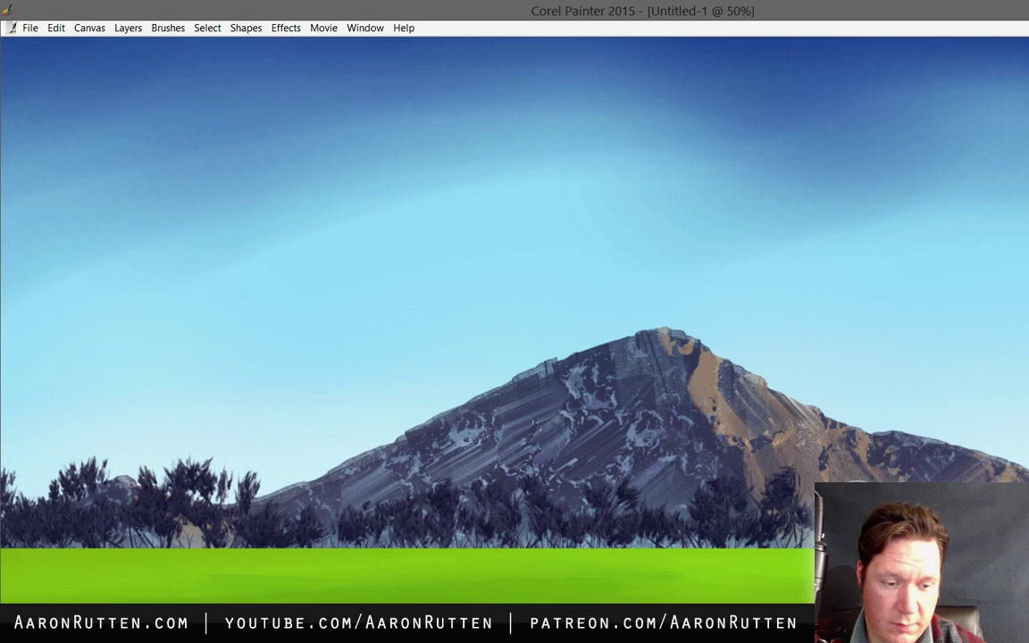
mouse_move(854, 554)
mouse_down()
mouse_move(612, 556)
mouse_move(603, 511)
mouse_move(634, 496)
mouse_move(680, 510)
mouse_move(687, 485)
mouse_move(732, 514)
mouse_move(740, 506)
mouse_move(664, 494)
mouse_move(758, 517)
mouse_move(798, 509)
mouse_move(818, 496)
mouse_move(831, 459)
mouse_move(845, 461)
mouse_move(831, 471)
mouse_move(833, 452)
mouse_move(822, 448)
mouse_move(814, 483)
mouse_move(618, 499)
mouse_move(749, 519)
mouse_move(784, 506)
mouse_move(727, 525)
mouse_move(822, 490)
mouse_move(836, 473)
mouse_up()
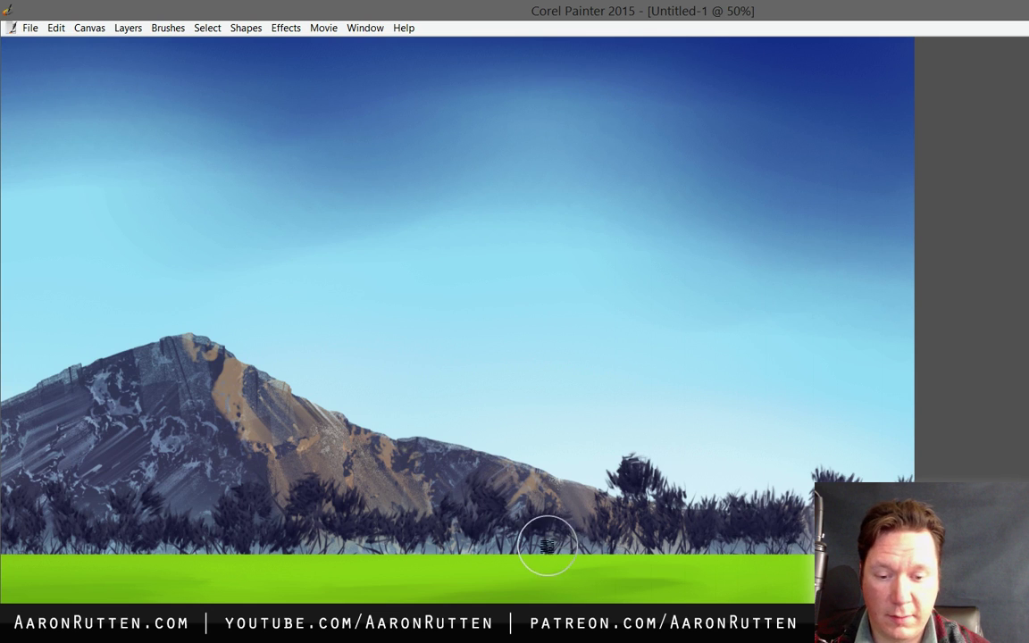
drag(330, 539, 673, 518)
- Add a new layer between trees-far and far-leaves and pick a lighter purple-blue paint color
key(Tab)
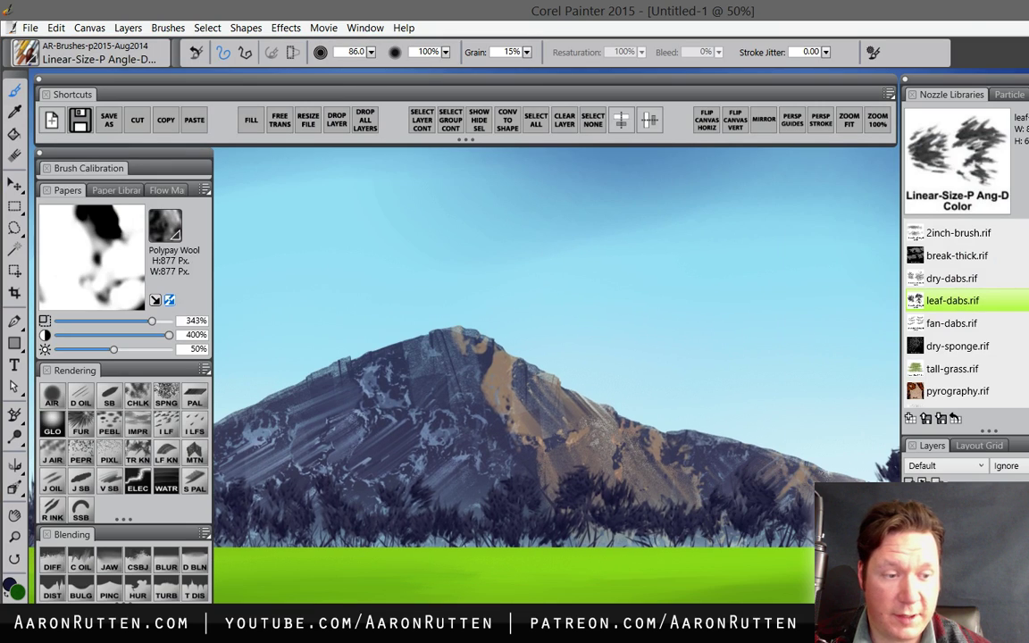
click(963, 95)
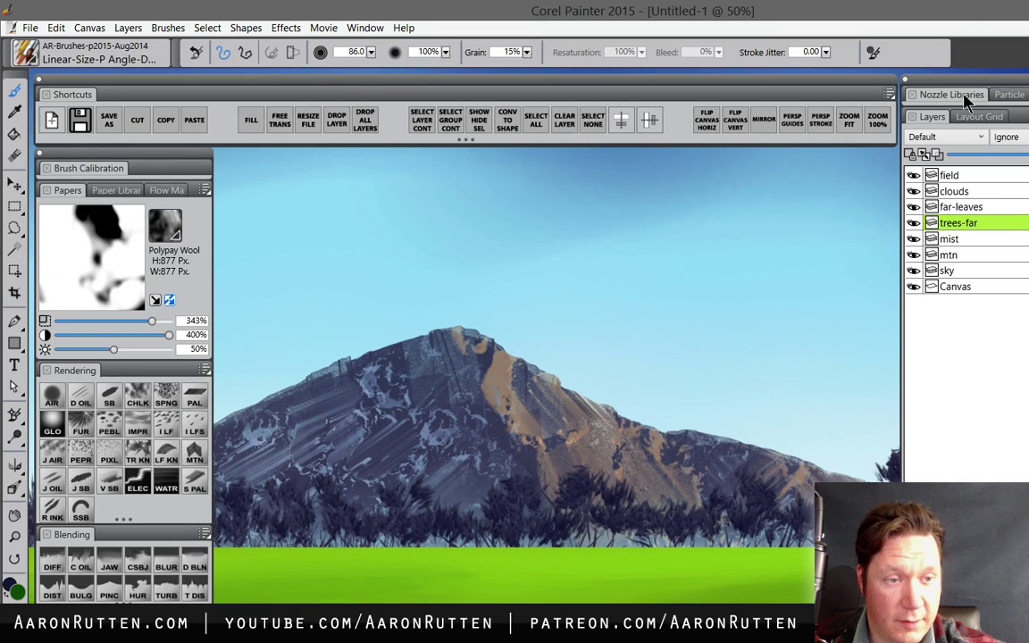
key(ctrl+shift+n)
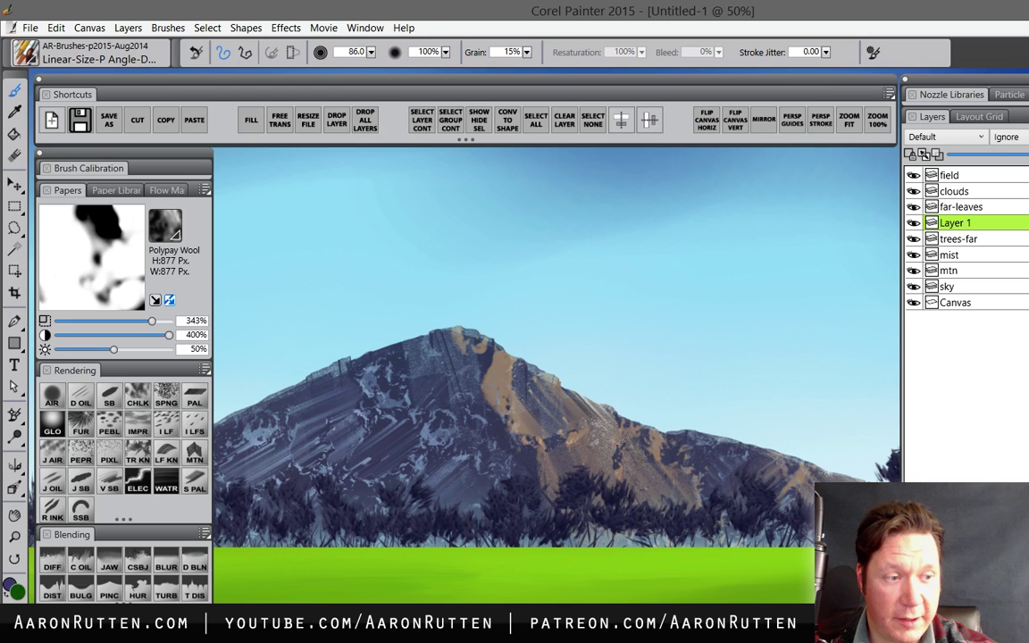
- Paint lighter purple-blue foliage along the lower part of the distant tree line on the new layer
key(Tab)
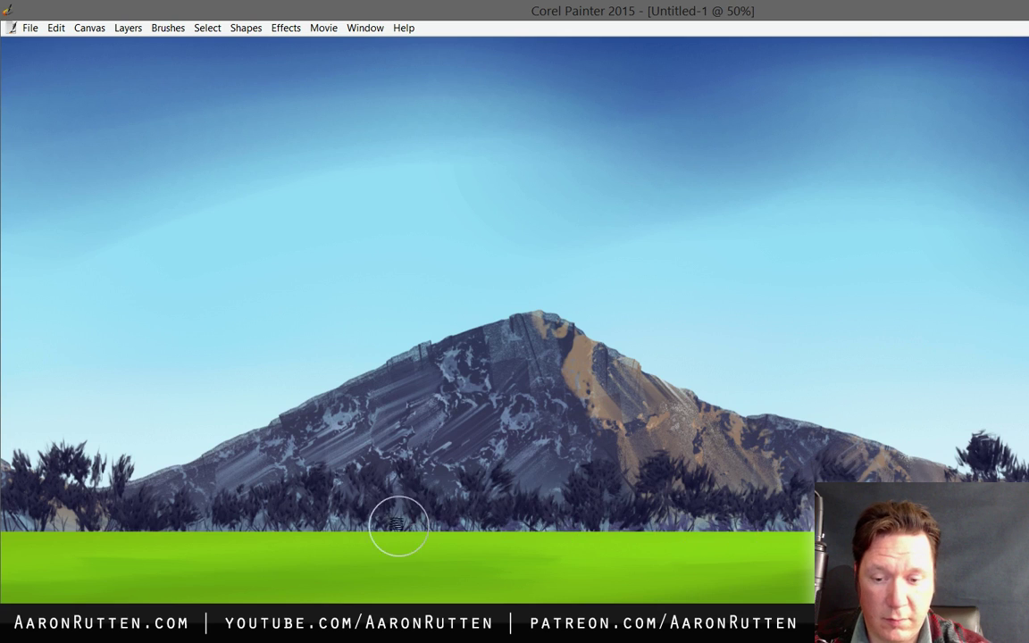
drag(236, 537, 567, 521)
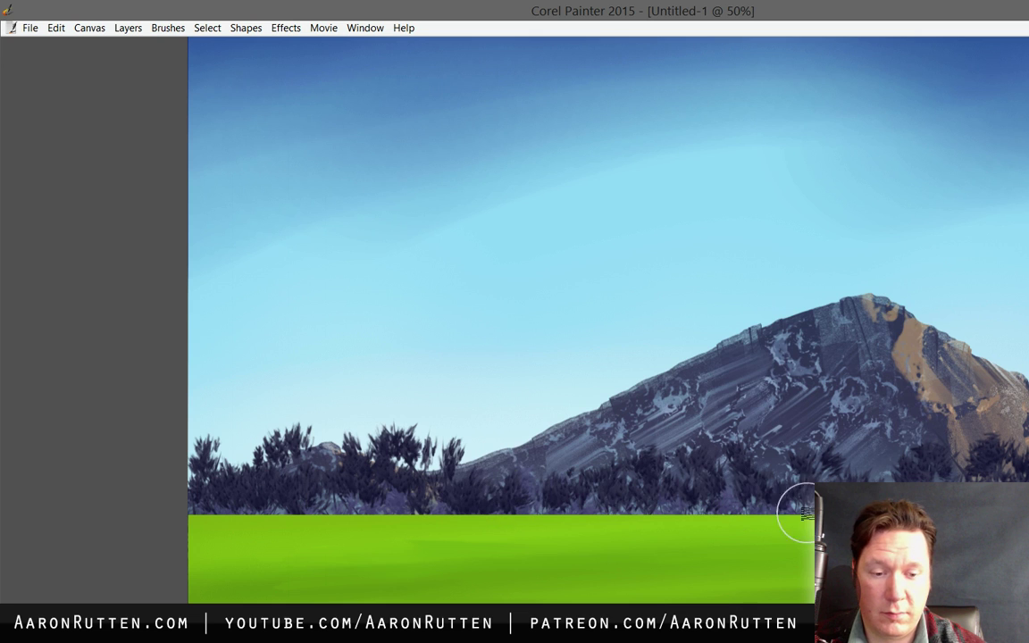
drag(625, 402, 259, 405)
key(Tab)
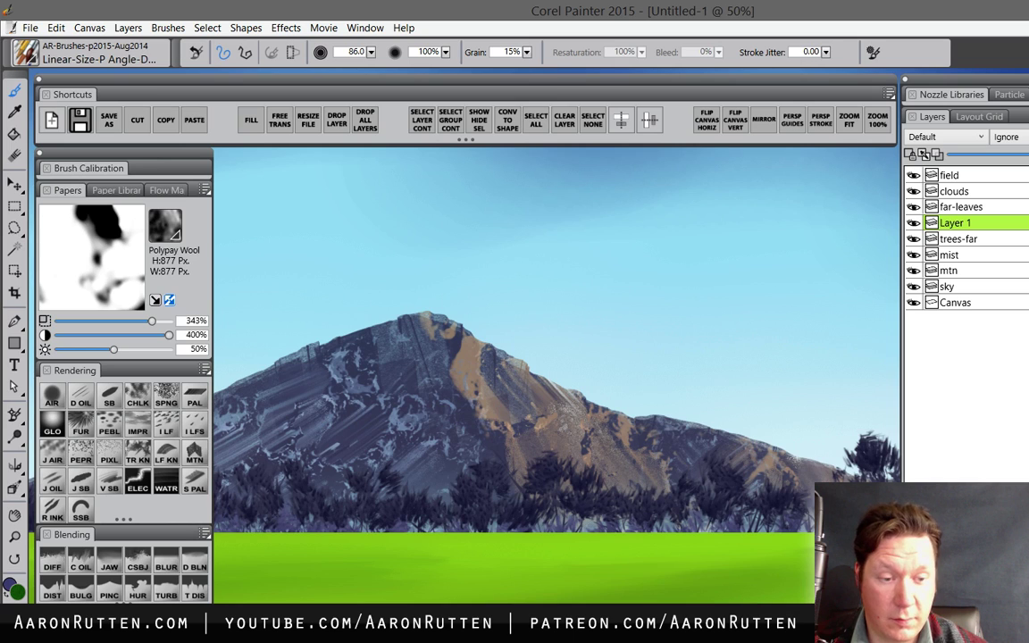
- Preserve transparency on the far-leaves layer and dab golden-orange foliage highlights across the dark distant trees
click(966, 209)
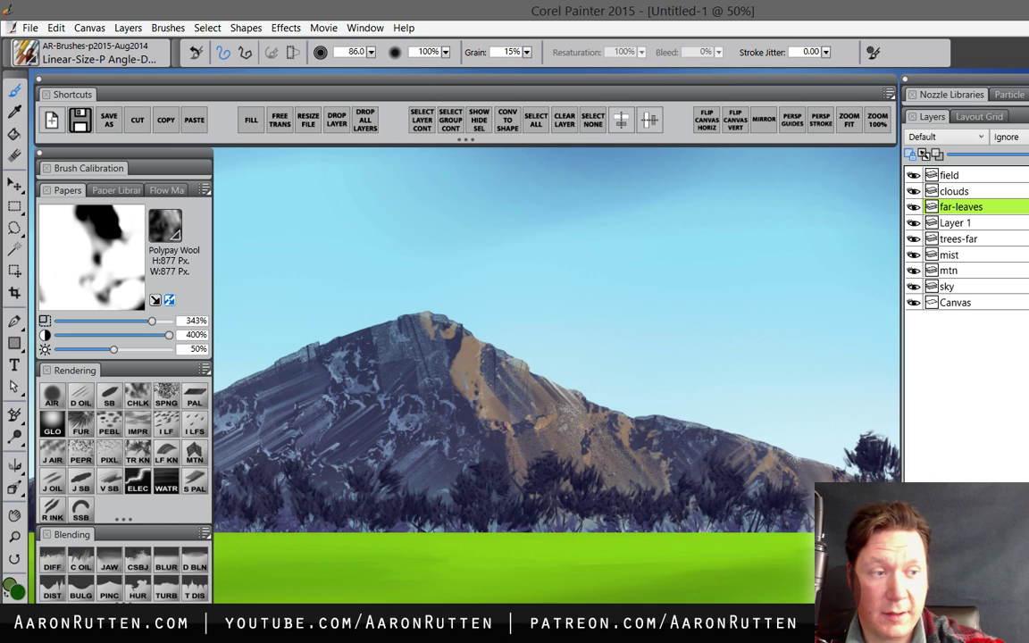
key(Tab)
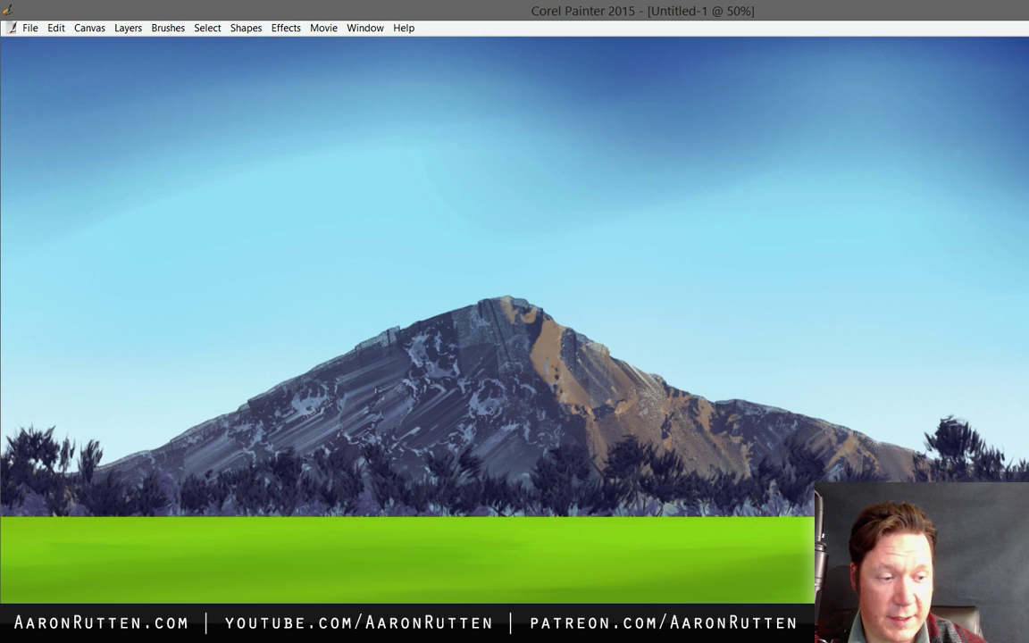
drag(945, 427, 992, 451)
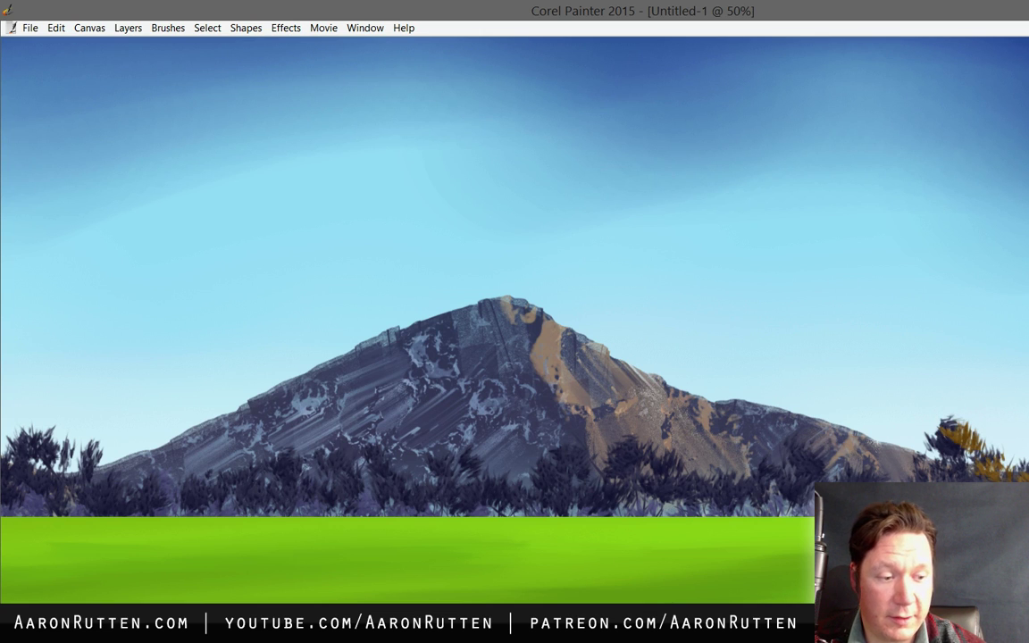
mouse_move(865, 464)
mouse_down()
mouse_move(822, 475)
mouse_move(764, 462)
mouse_move(680, 472)
mouse_move(678, 484)
mouse_move(642, 453)
mouse_move(572, 471)
mouse_up()
drag(460, 533, 803, 578)
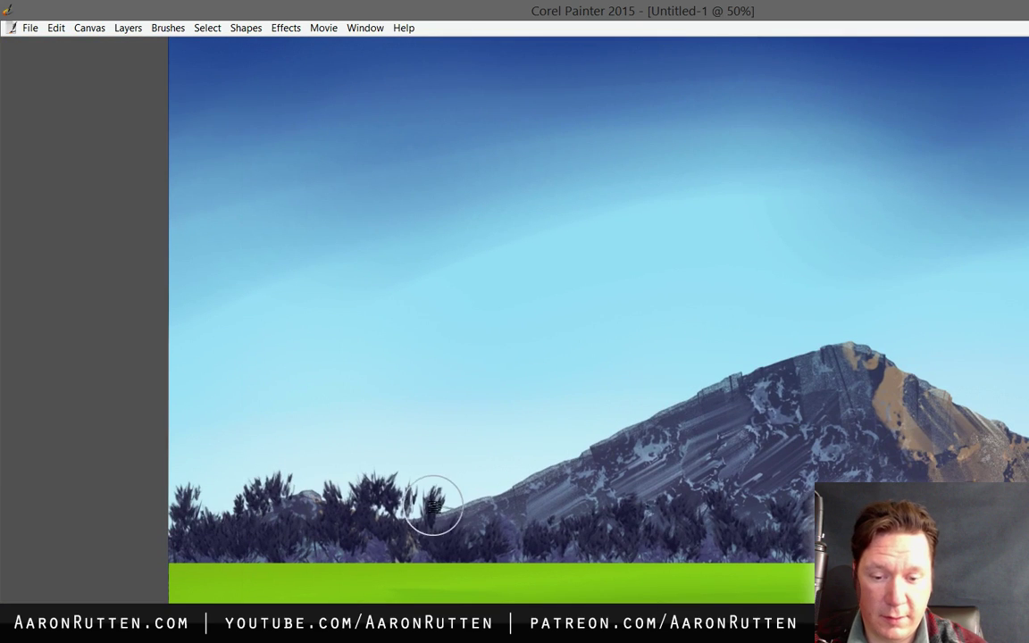
mouse_move(432, 506)
mouse_down()
mouse_move(360, 489)
mouse_move(307, 518)
mouse_move(274, 509)
mouse_move(272, 535)
mouse_move(205, 512)
mouse_move(297, 510)
mouse_move(566, 543)
mouse_move(620, 529)
mouse_move(649, 502)
mouse_move(738, 504)
mouse_move(811, 513)
mouse_up()
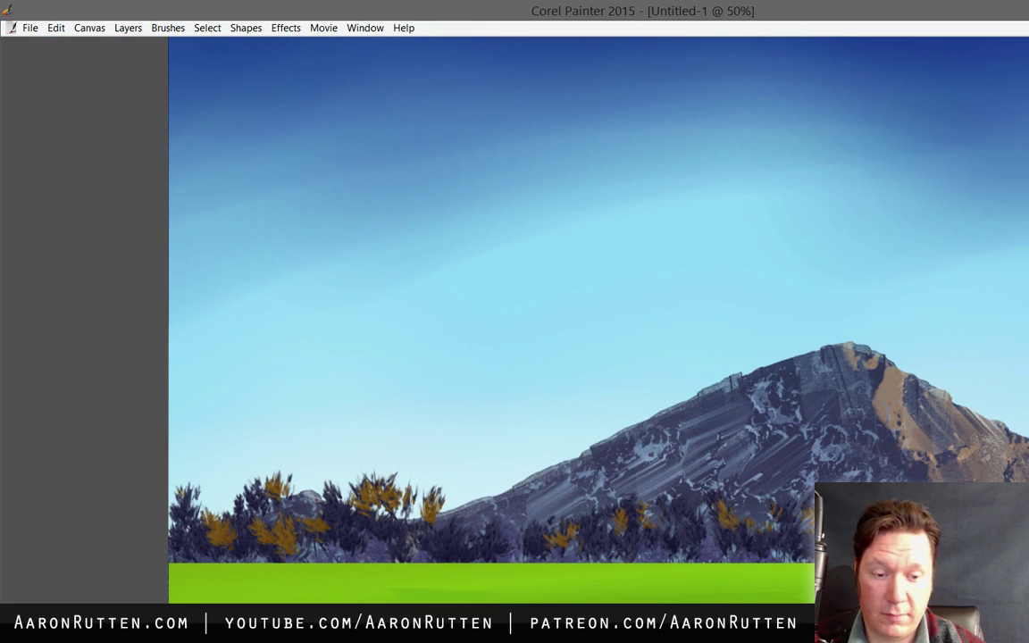
- Pick a yellow-green paint color and dab leaf highlights between the orange ones along the distant tree line
key(Tab)
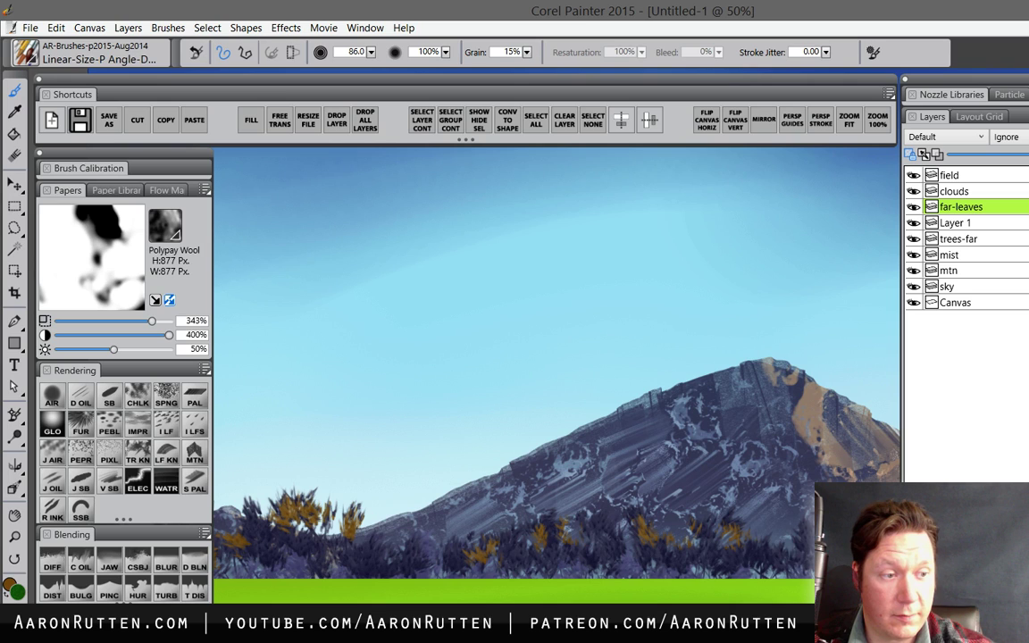
key(Tab)
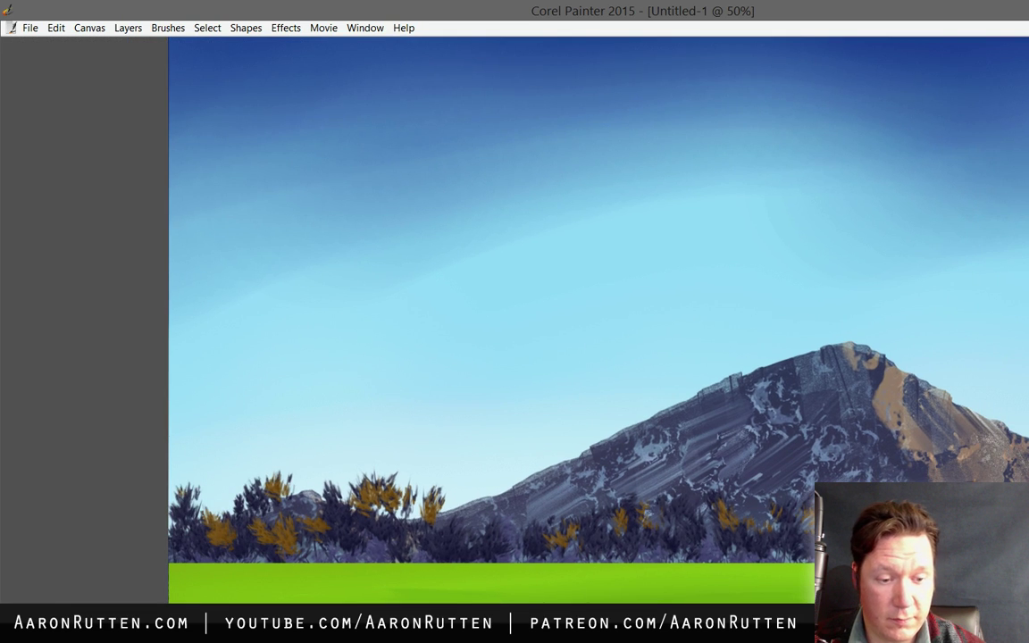
click(670, 536)
click(597, 530)
click(510, 543)
click(449, 534)
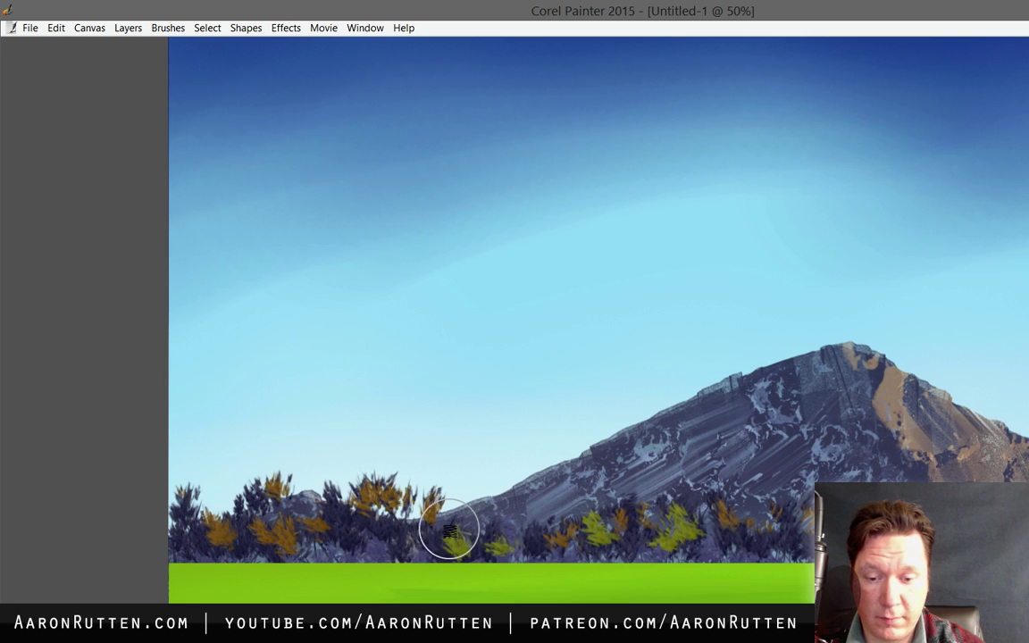
click(427, 499)
click(382, 502)
click(346, 511)
click(260, 492)
click(191, 516)
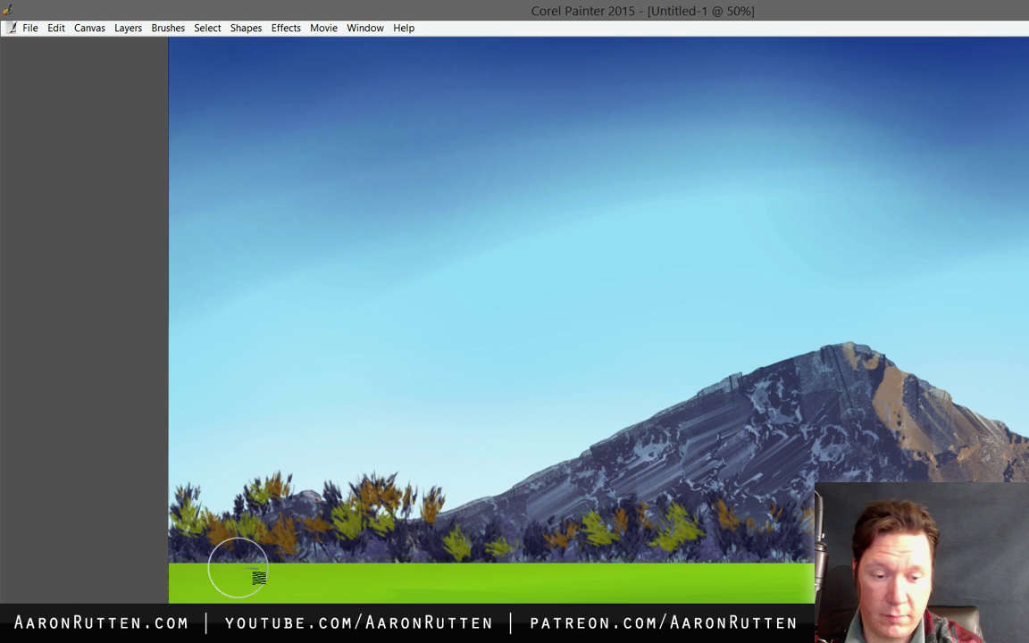
- Choose a greener paint color and add a few more leaf highlights across the distant trees on far-leaves
key(Tab)
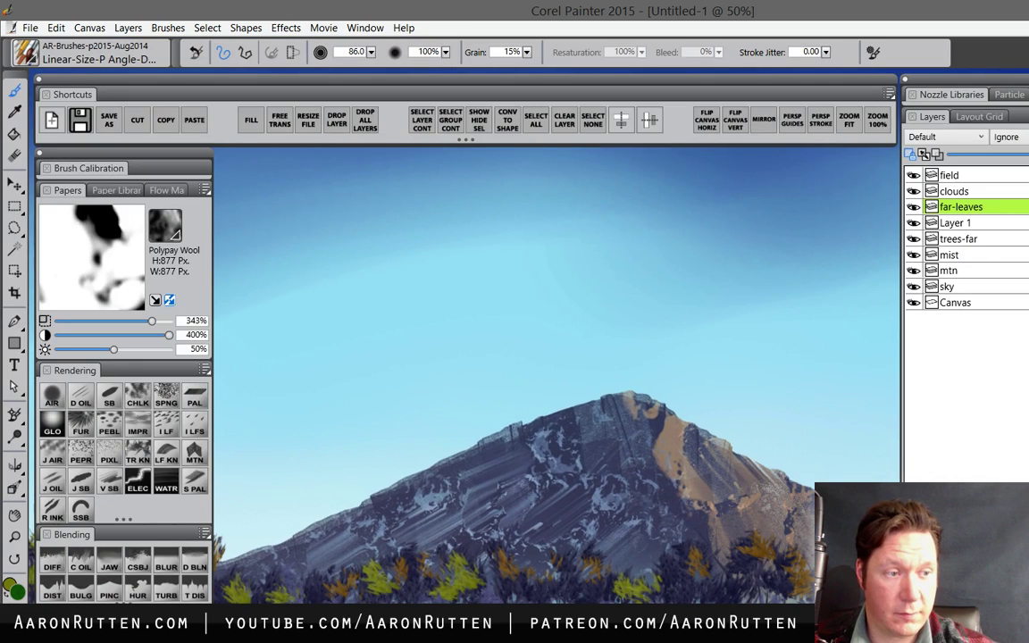
key(Tab)
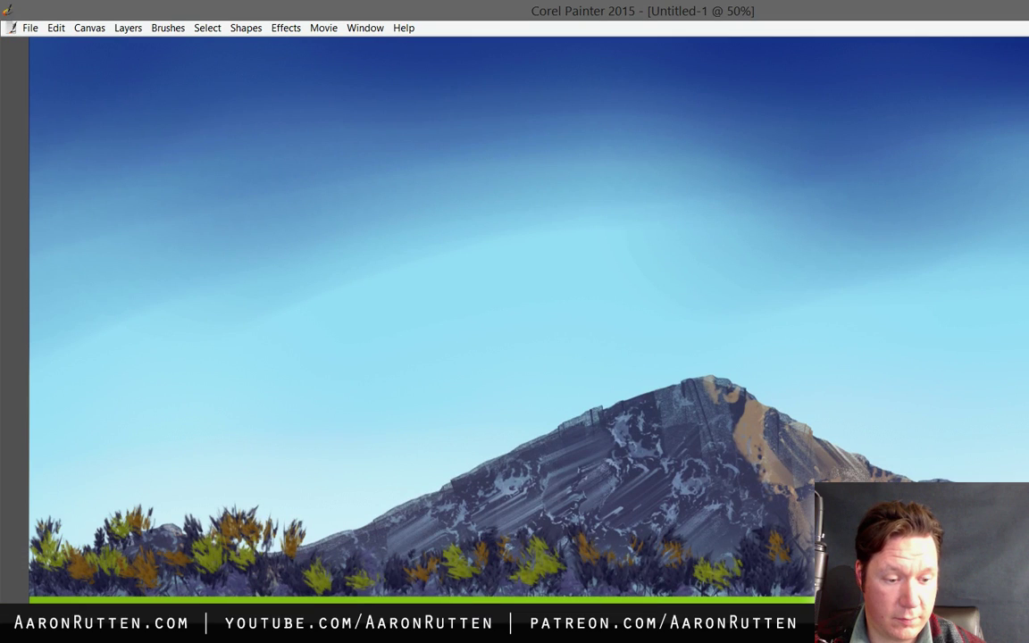
click(766, 564)
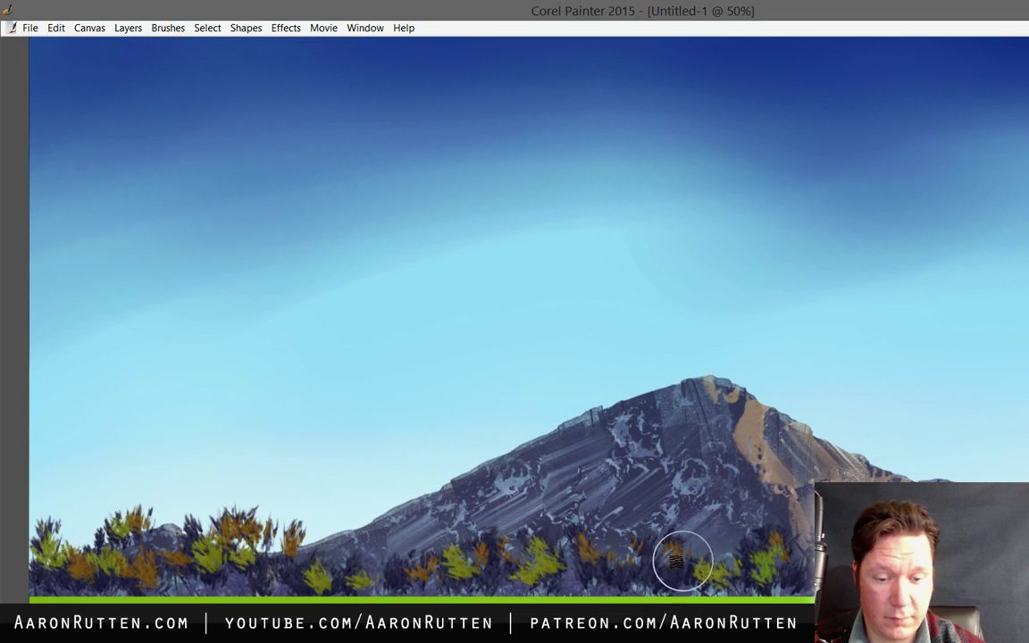
click(609, 566)
drag(241, 527, 20, 505)
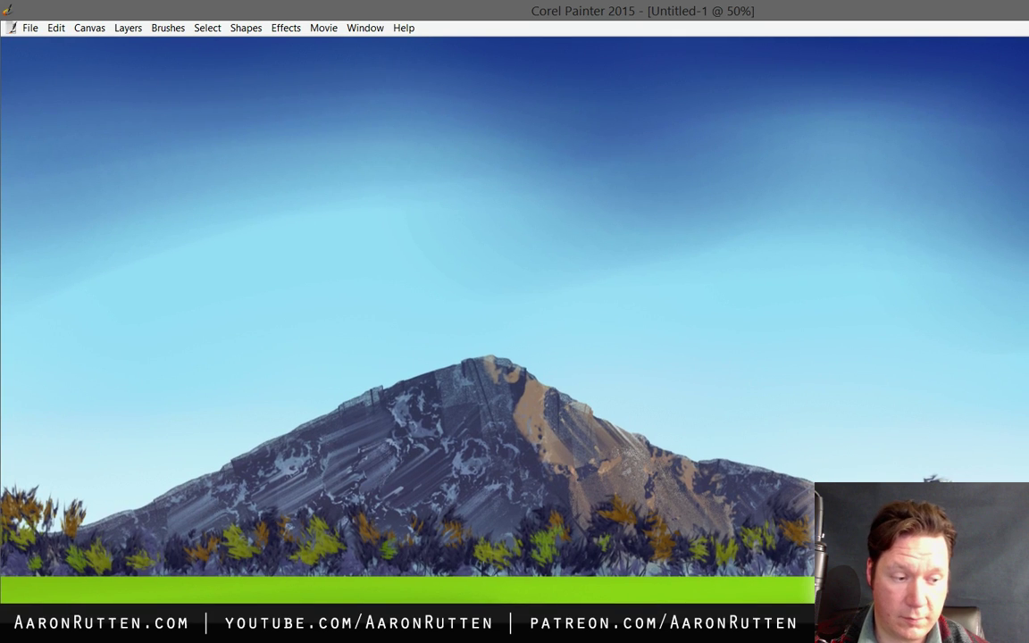
- Add a new layer above far-leaves and name it mid-trees
key(Tab)
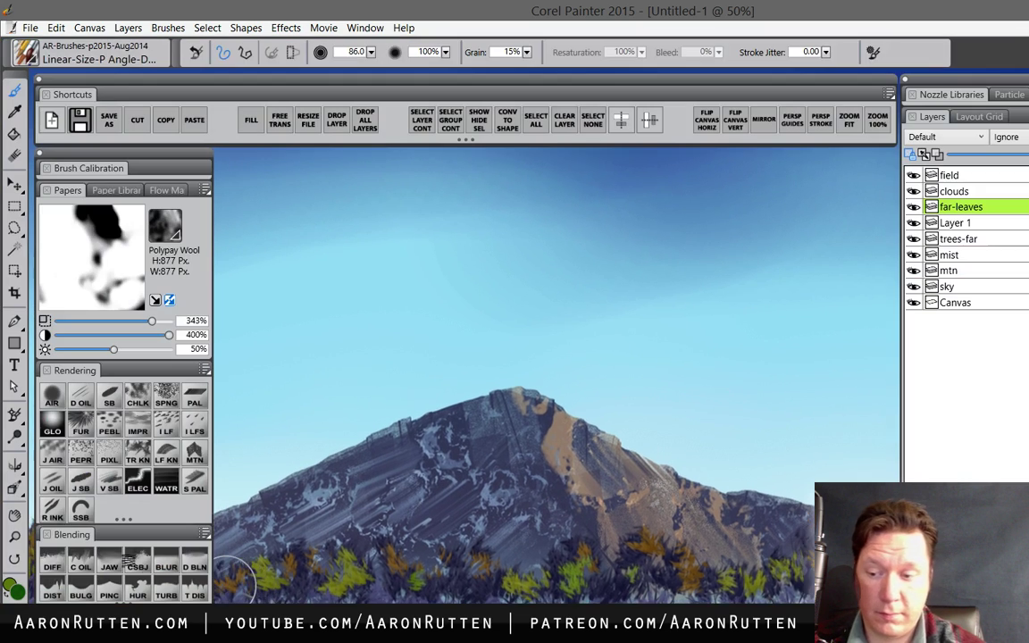
key(ctrl+minus)
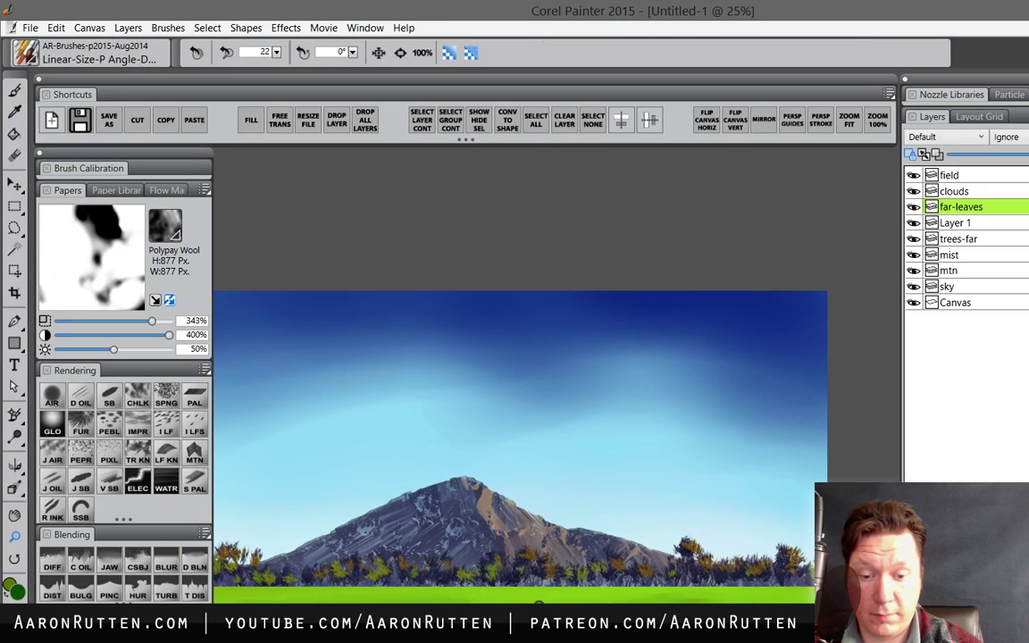
drag(501, 402, 594, 349)
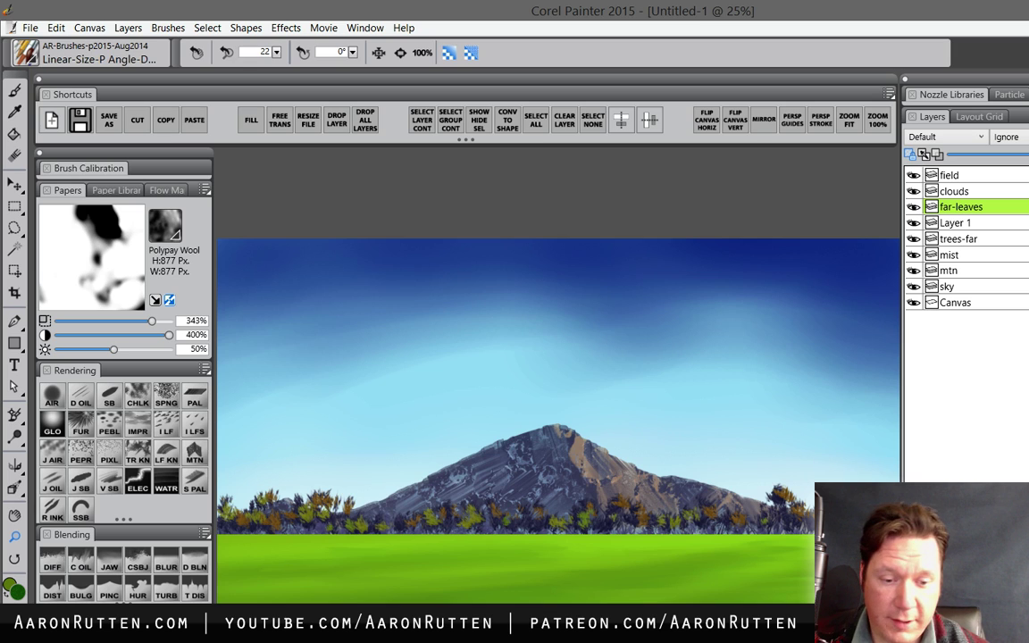
key(ctrl+shift+n)
double_click(963, 207)
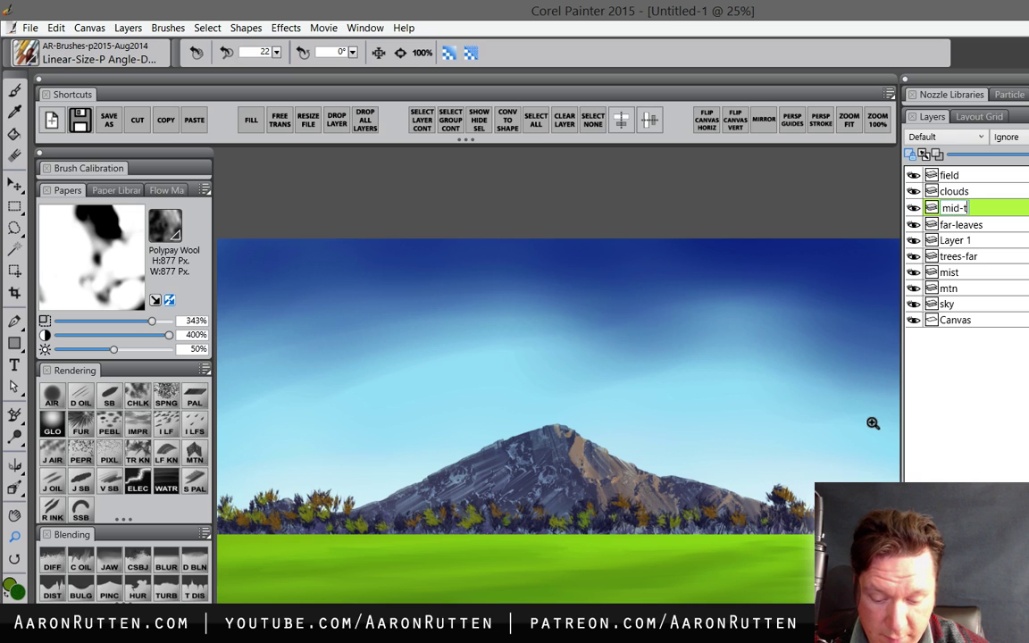
text(mid-trees)
key(Return)
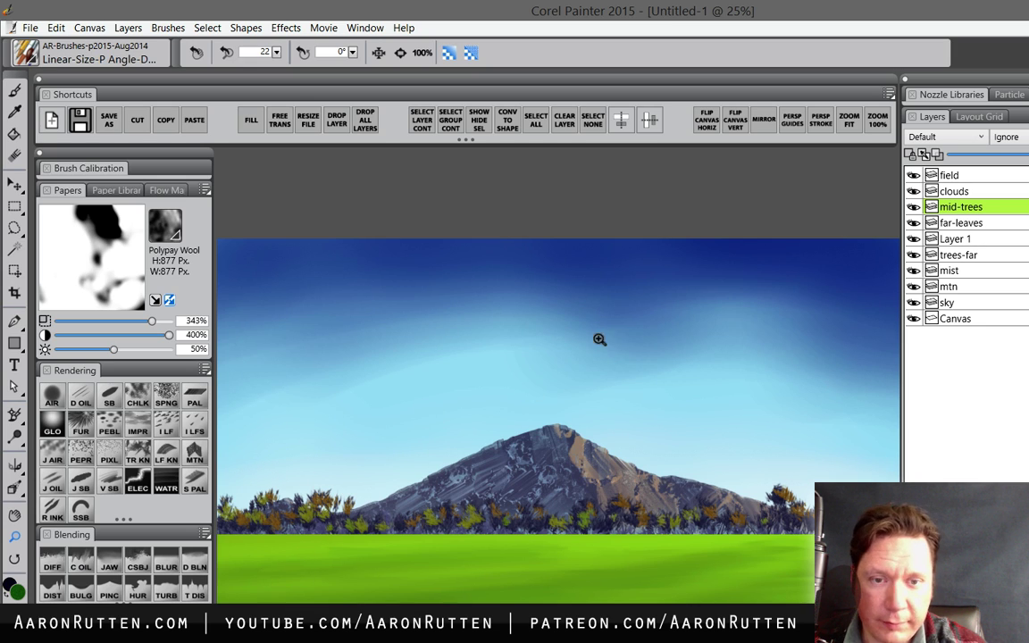
- Paint larger near-black trees and bushes at both sides and along the field edge on mid-trees, using brush size 164
key(b)
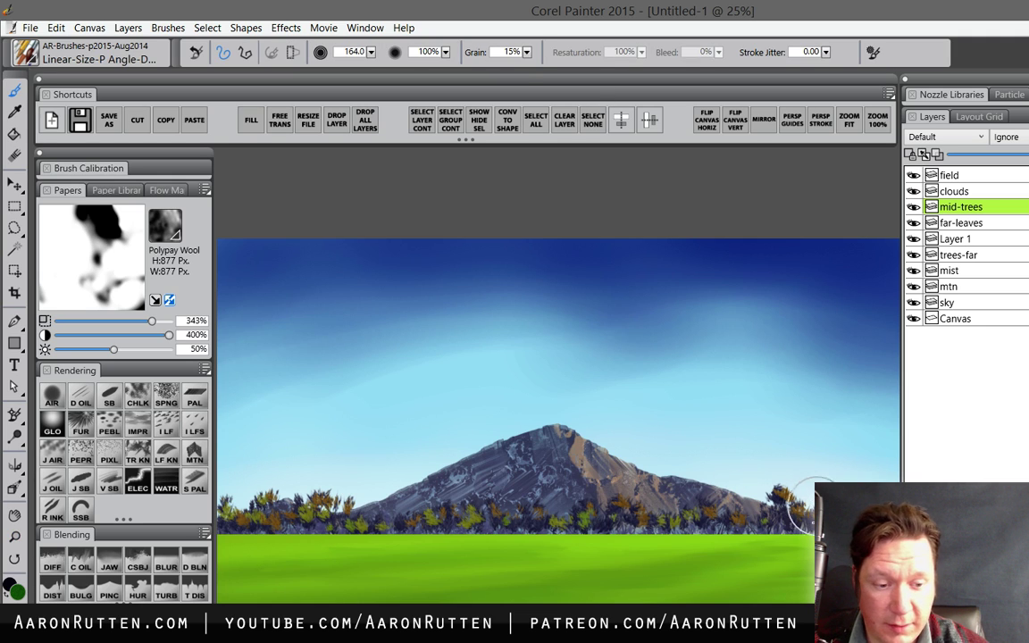
key(Tab)
mouse_move(883, 443)
mouse_down()
mouse_move(992, 459)
mouse_move(978, 473)
mouse_move(933, 453)
mouse_up()
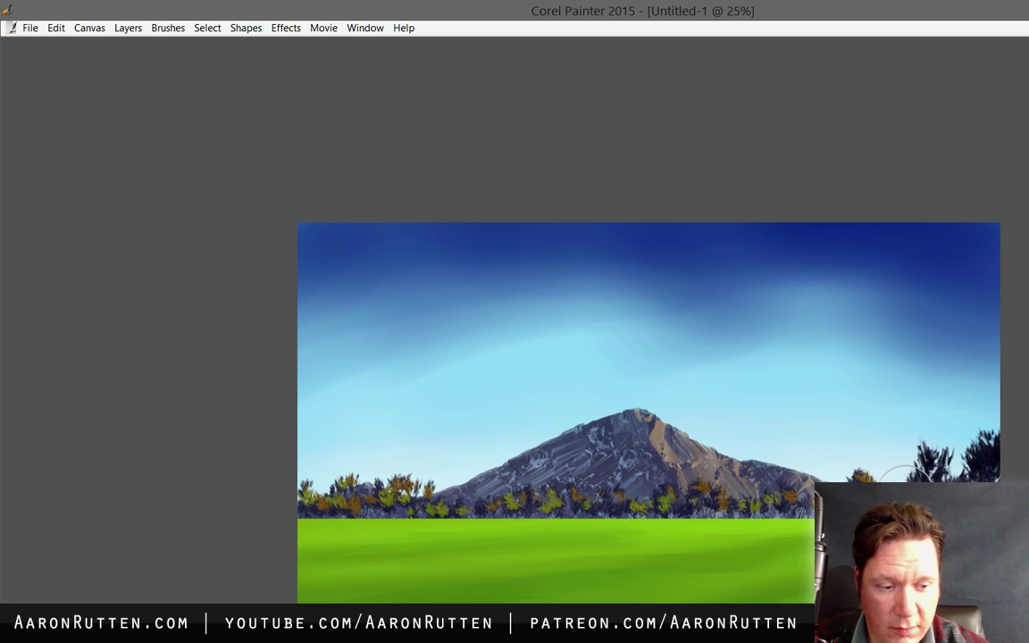
mouse_move(314, 482)
mouse_down()
mouse_move(357, 479)
mouse_move(360, 429)
mouse_move(359, 471)
mouse_move(377, 495)
mouse_move(351, 491)
mouse_move(351, 441)
mouse_move(352, 450)
mouse_move(373, 444)
mouse_move(344, 464)
mouse_move(357, 416)
mouse_move(405, 497)
mouse_move(367, 526)
mouse_move(329, 523)
mouse_up()
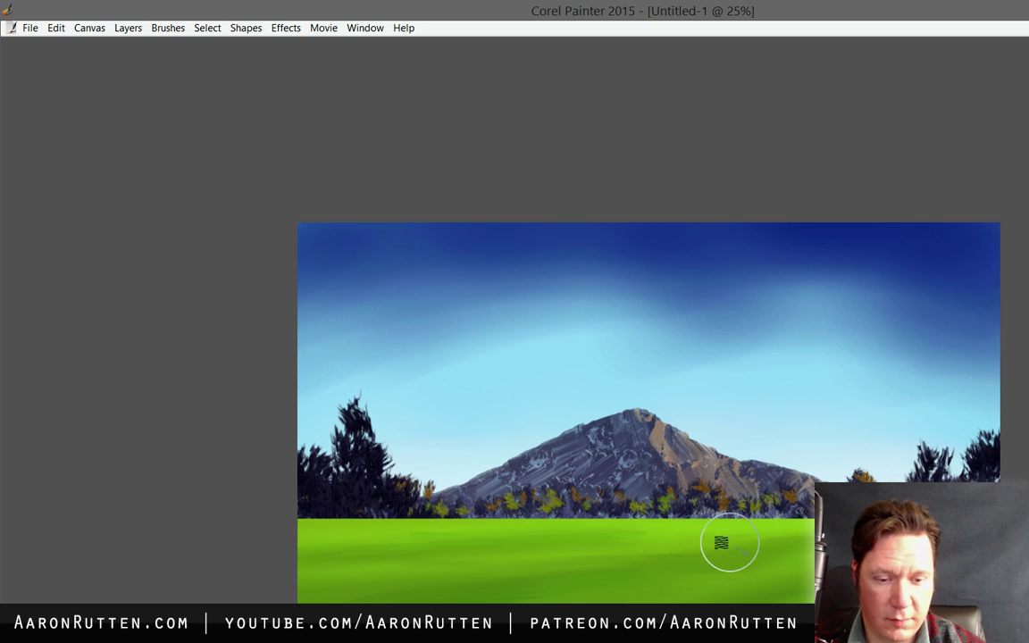
mouse_move(581, 514)
mouse_down()
mouse_move(681, 524)
mouse_move(661, 507)
mouse_move(715, 525)
mouse_move(724, 471)
mouse_move(737, 522)
mouse_up()
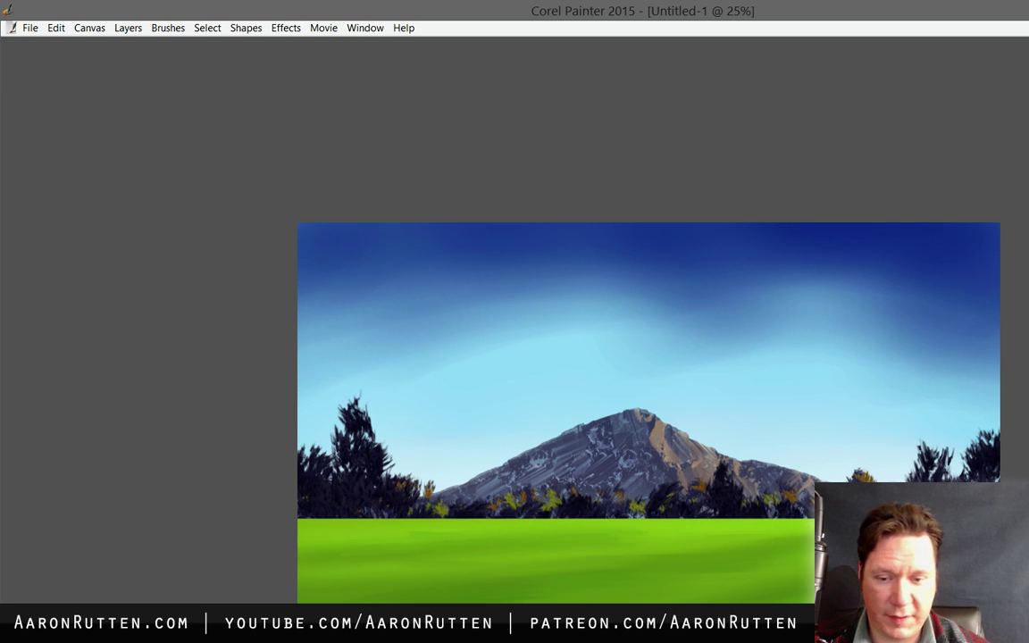
- Preserve transparency on the mid-trees layer and paint golden-orange foliage highlights on the dark trees
key(Tab)
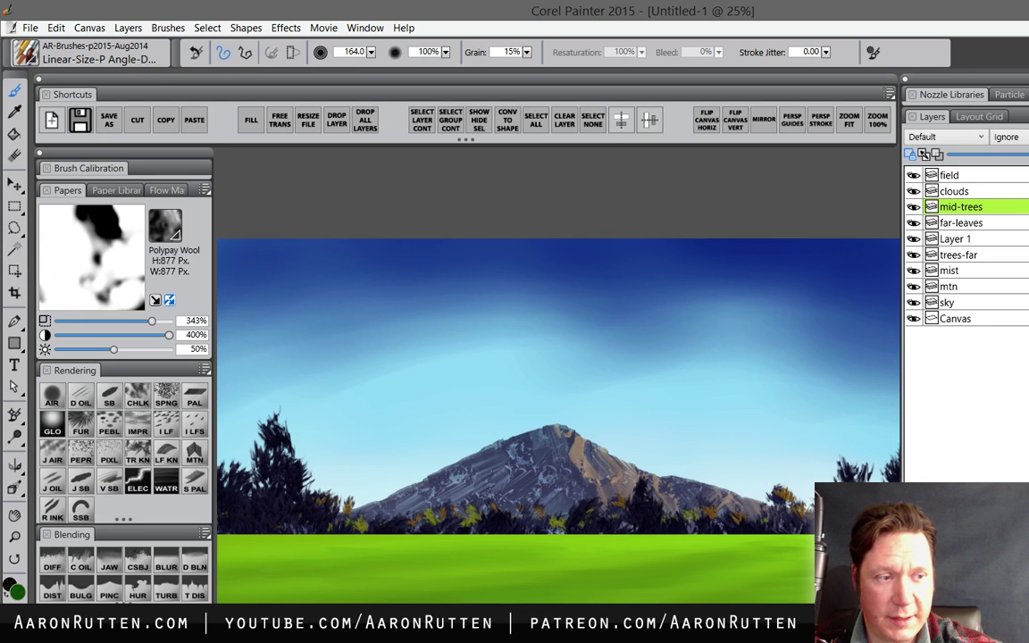
key(Tab)
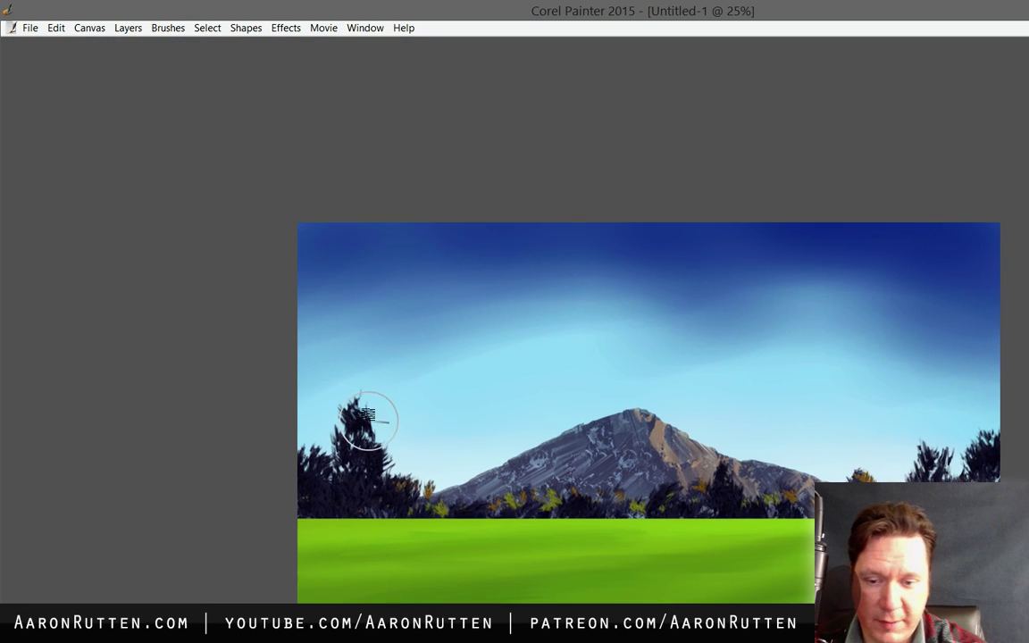
mouse_move(380, 458)
mouse_down()
mouse_move(394, 489)
mouse_move(412, 493)
mouse_move(361, 495)
mouse_move(326, 457)
mouse_up()
drag(706, 489, 730, 487)
mouse_move(988, 459)
mouse_down()
mouse_move(940, 442)
mouse_move(992, 460)
mouse_up()
- Pick a bright green paint color and dab foliage highlights on the outer trees and low bushes of mid-trees
key(Tab)
key(Tab)
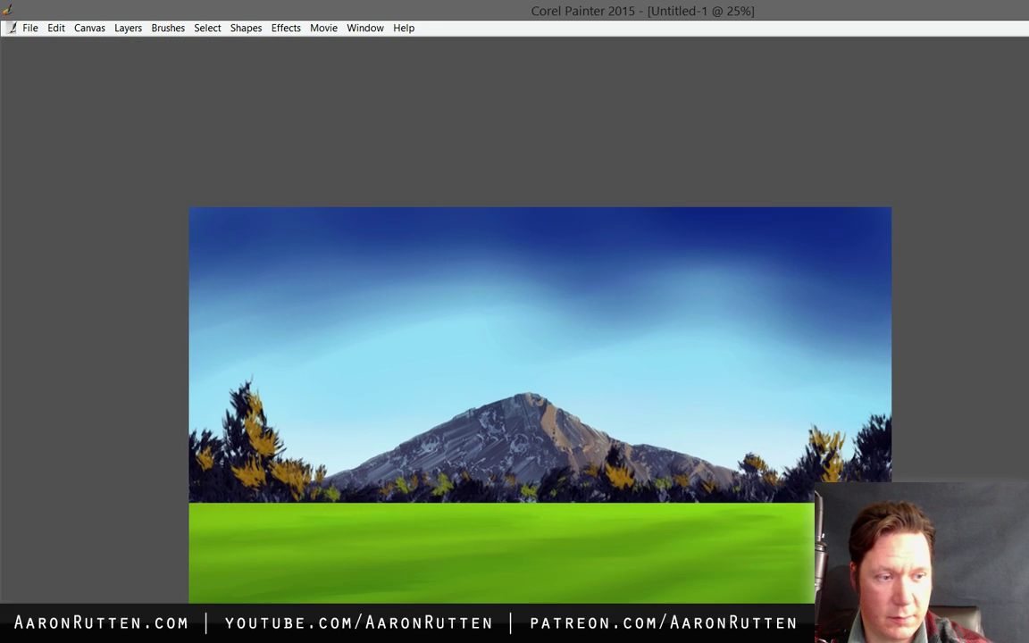
drag(878, 437, 988, 453)
mouse_move(745, 486)
mouse_down()
mouse_move(672, 506)
mouse_move(684, 524)
mouse_move(460, 505)
mouse_move(438, 488)
mouse_move(337, 490)
mouse_up()
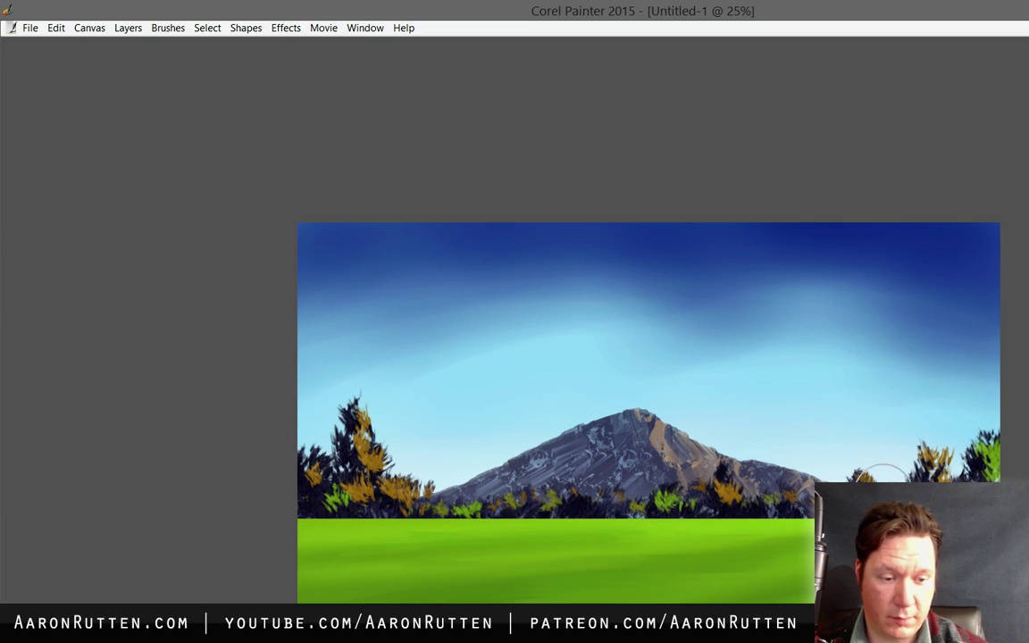
click(591, 510)
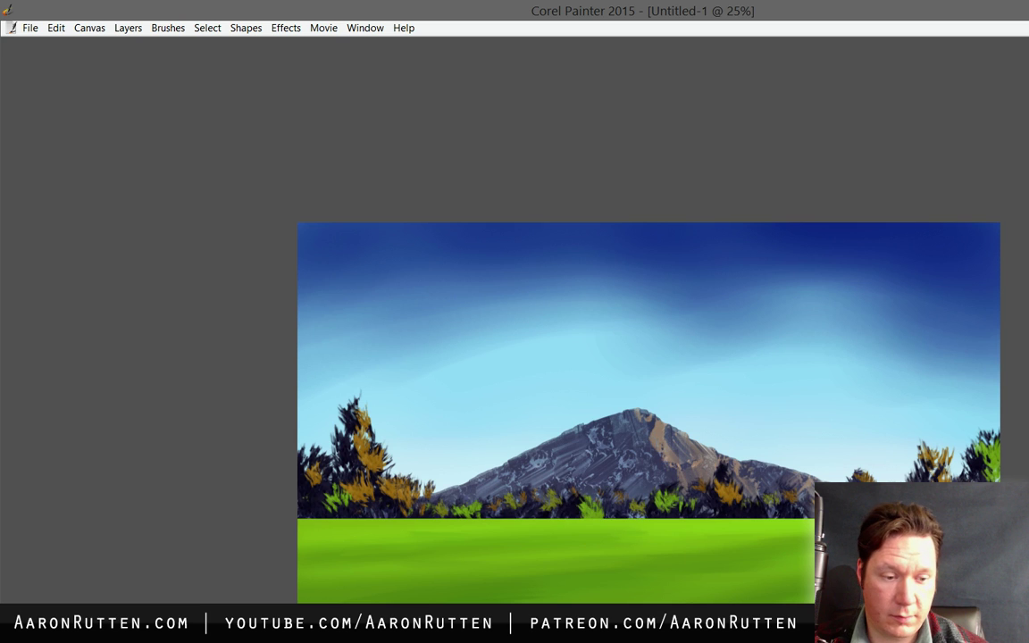
- Add a new layer above mid-trees and name it mist
key(Tab)
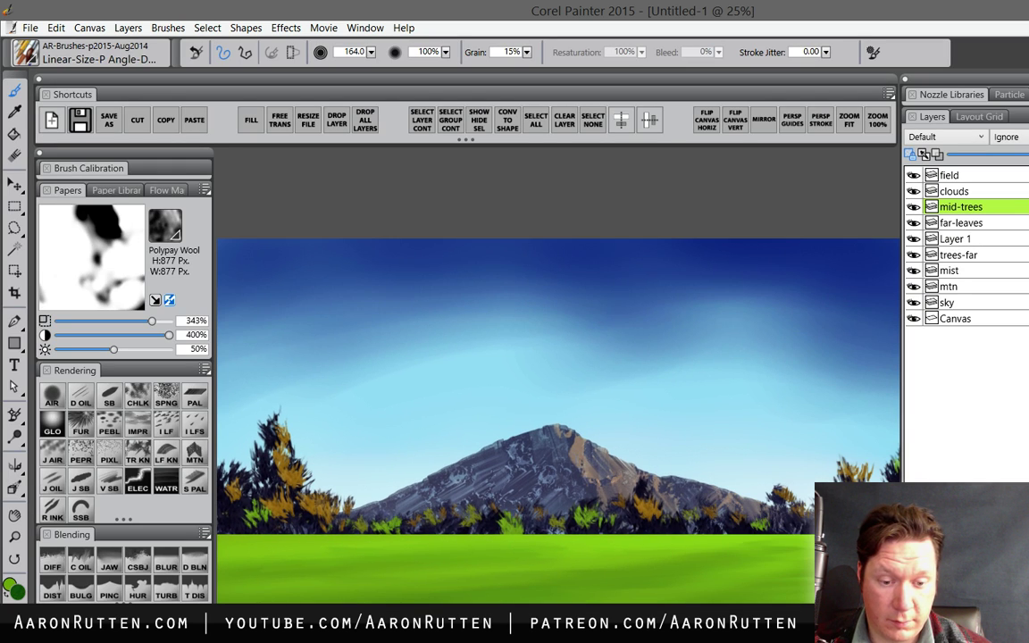
key(ctrl+shift+n)
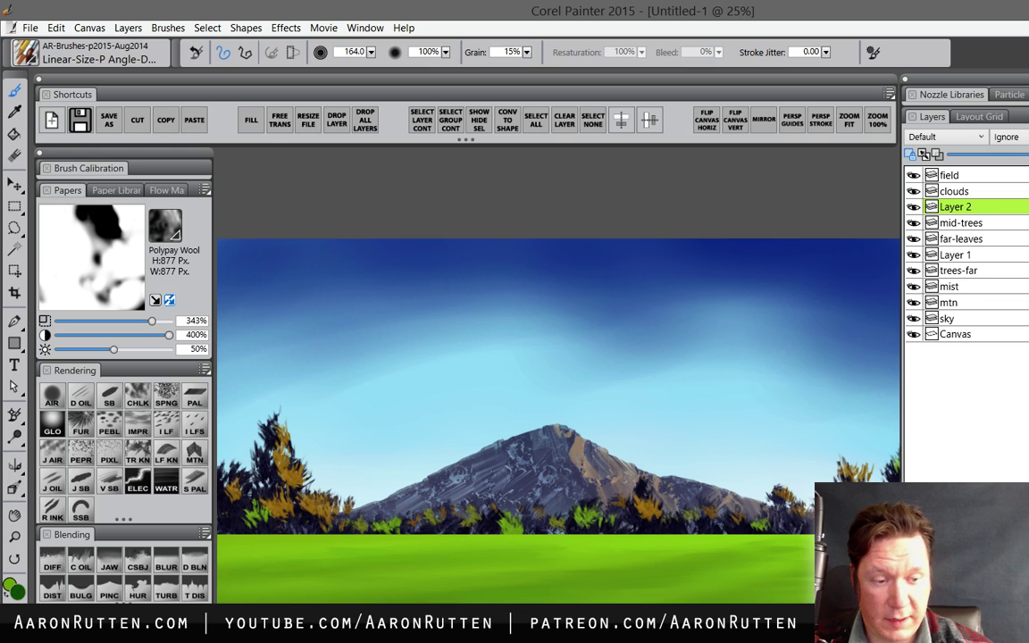
double_click(956, 209)
text(t)
key(Return)
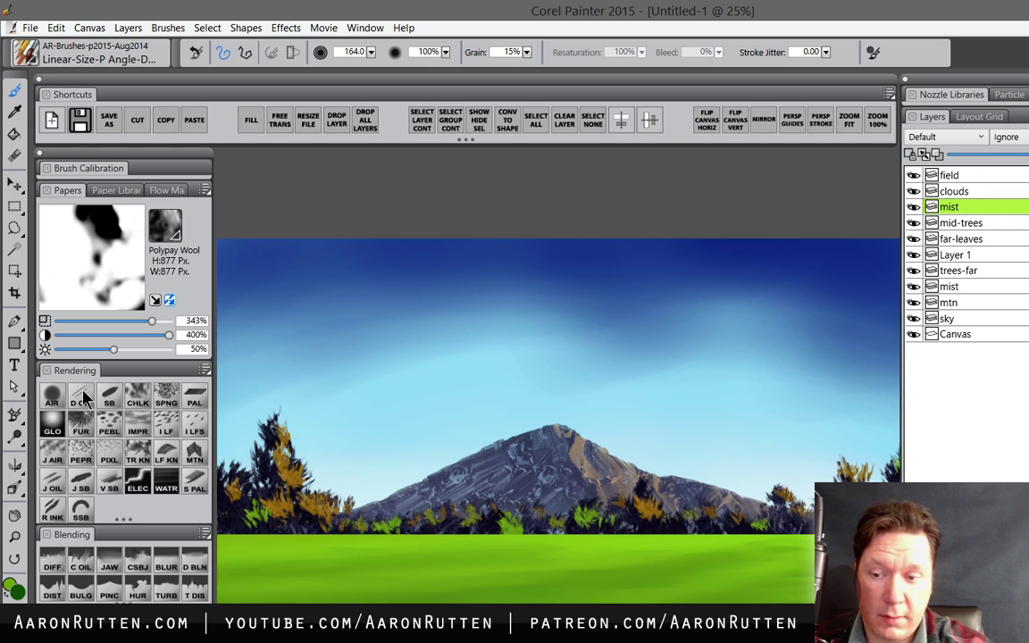
- Spray faint light-blue mist along the base of the trees with the Digital Airbrush at size 283.7 and 9% opacity
click(51, 396)
key(Tab)
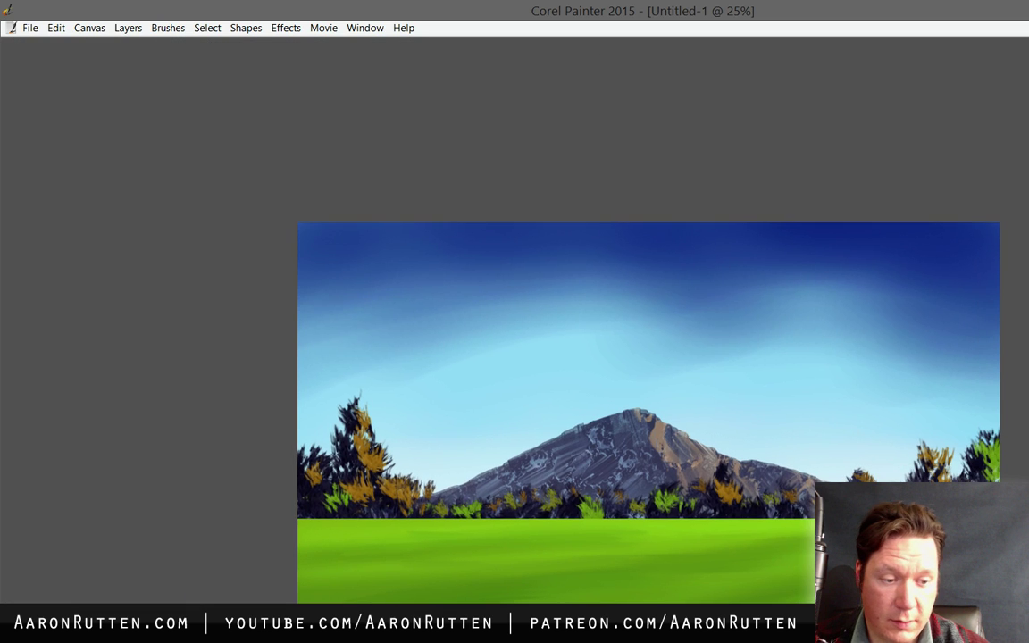
key(Tab)
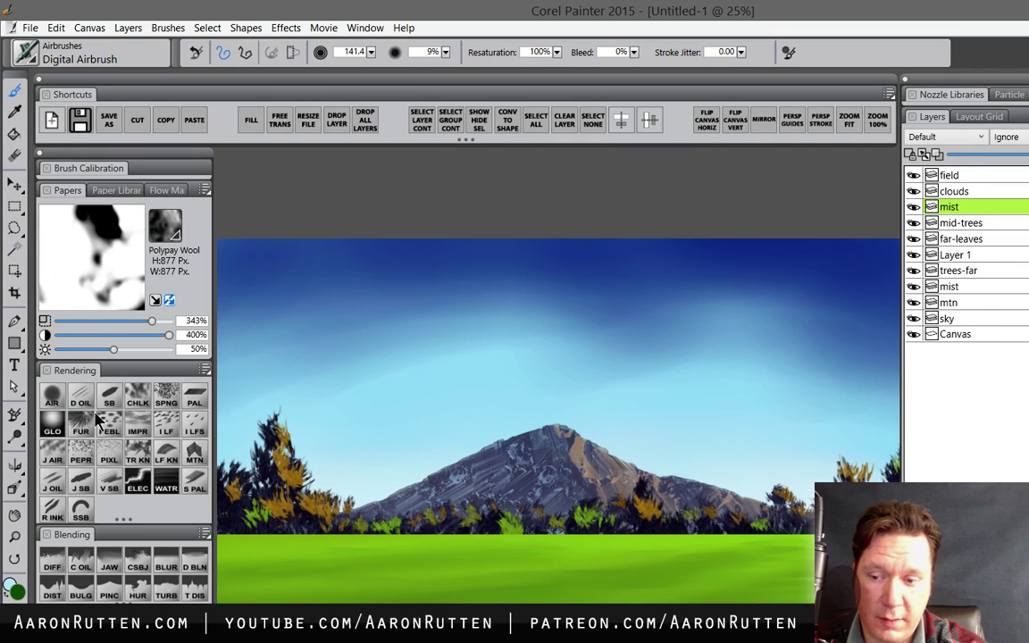
key(Tab)
drag(707, 534, 817, 550)
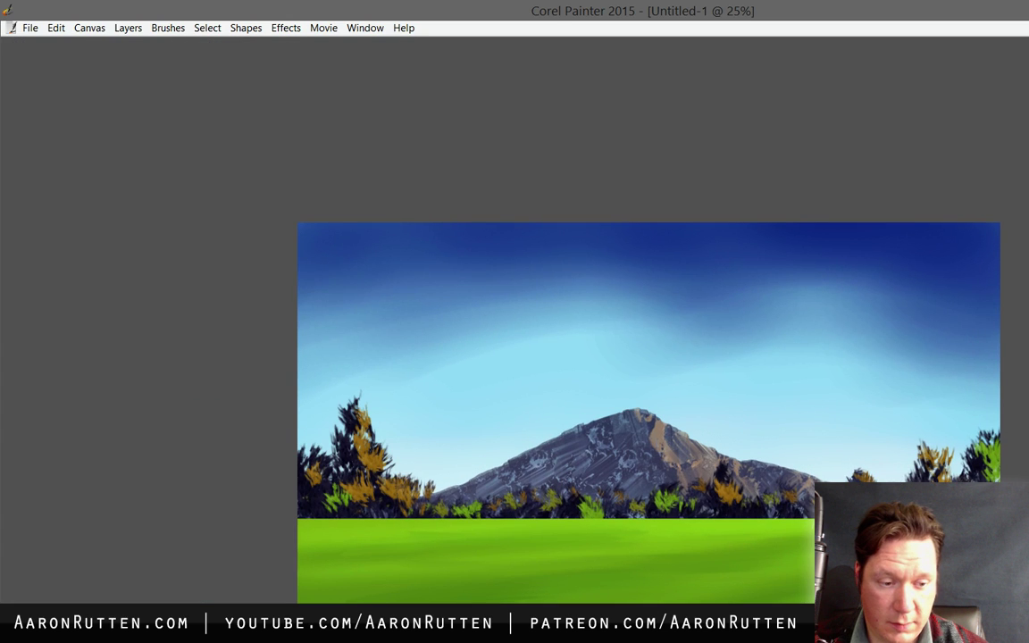
key(Tab)
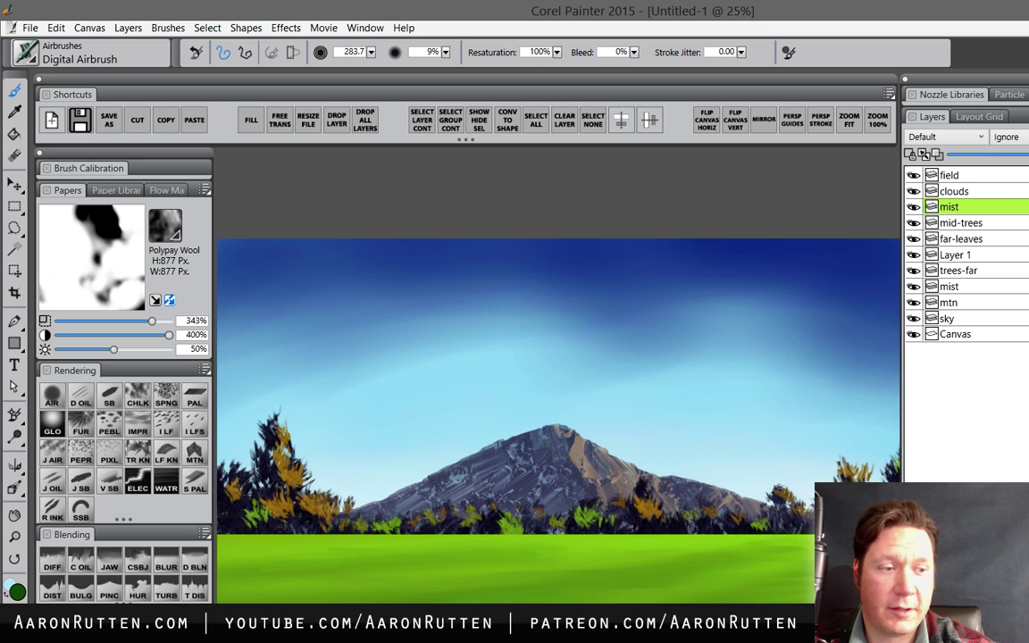
key(Tab)
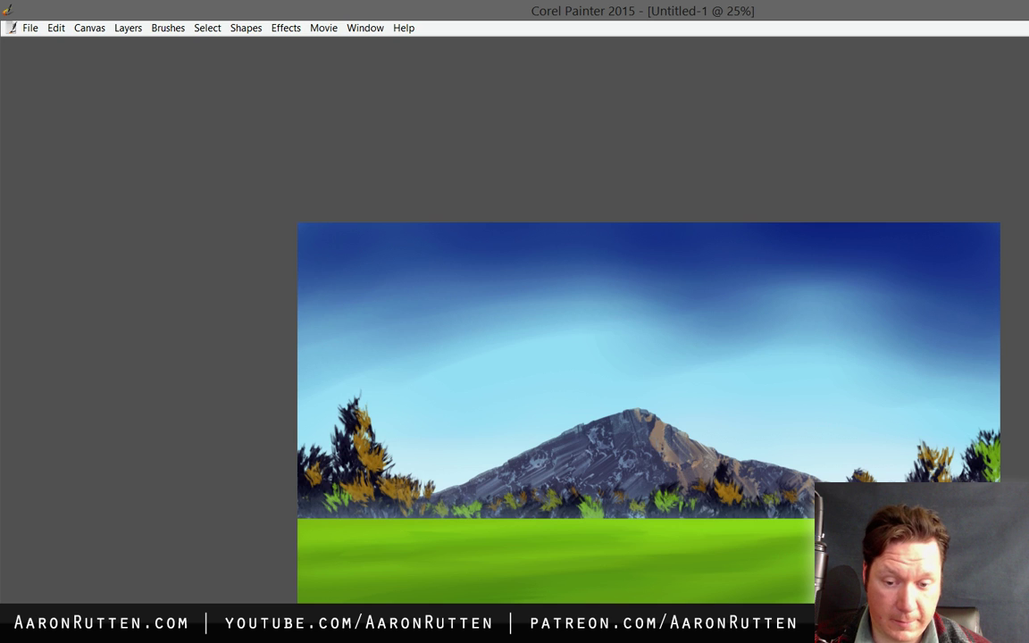
key(Tab)
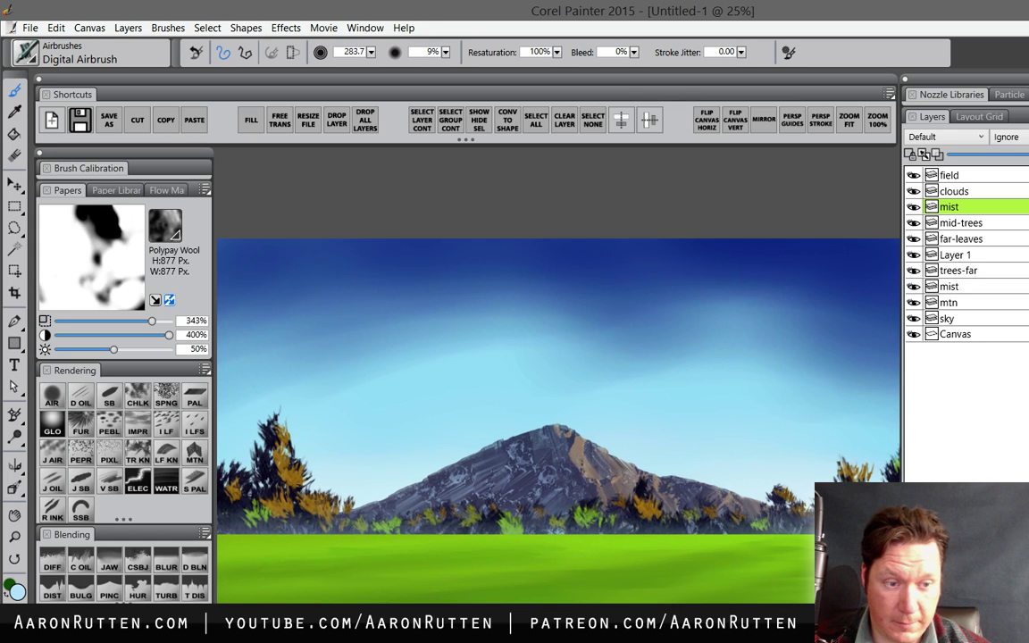
click(972, 224)
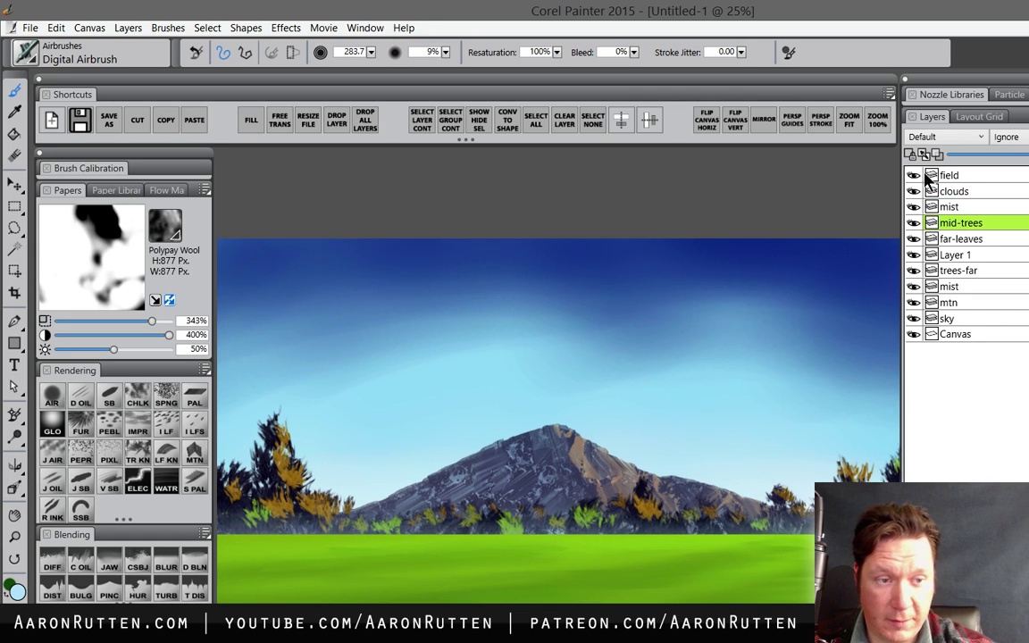
key(Tab)
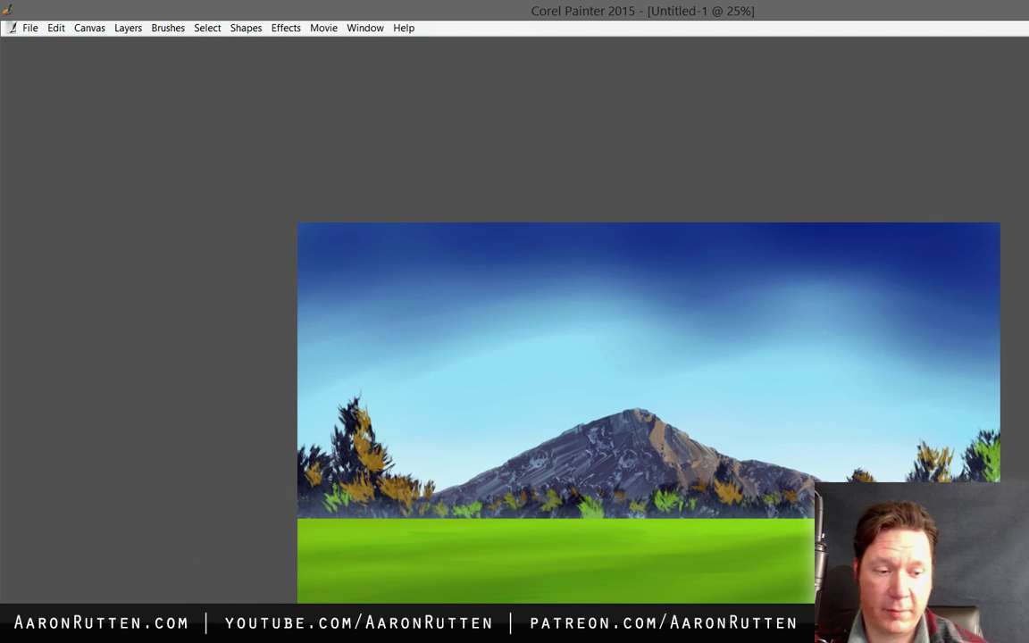
key(Tab)
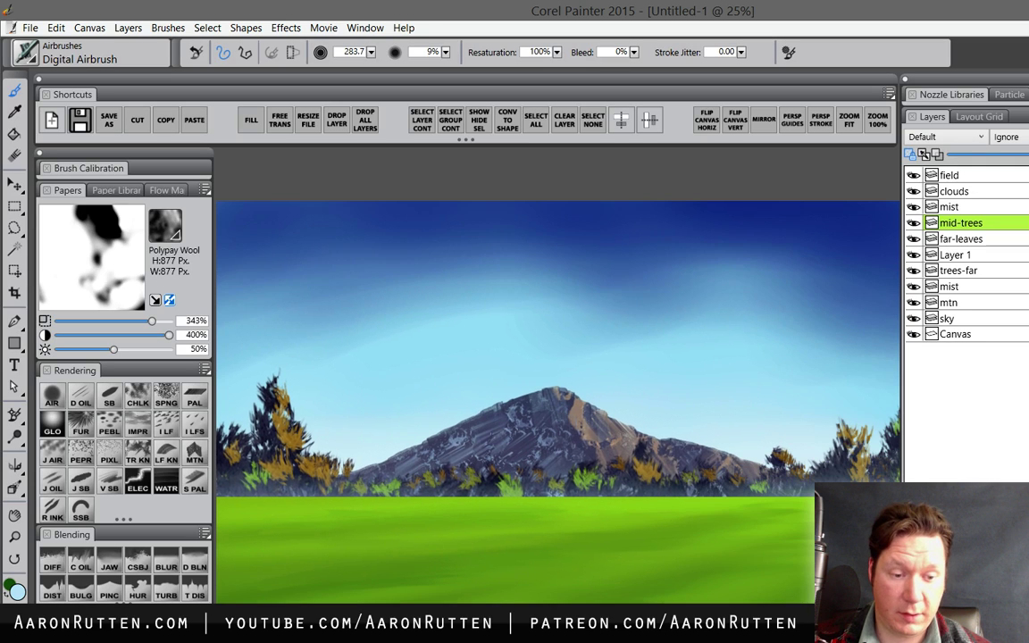
- Paint four large wispy white clouds across the upper part of the sky layer with the Coarse Smear Blender at 24% opacity
click(967, 193)
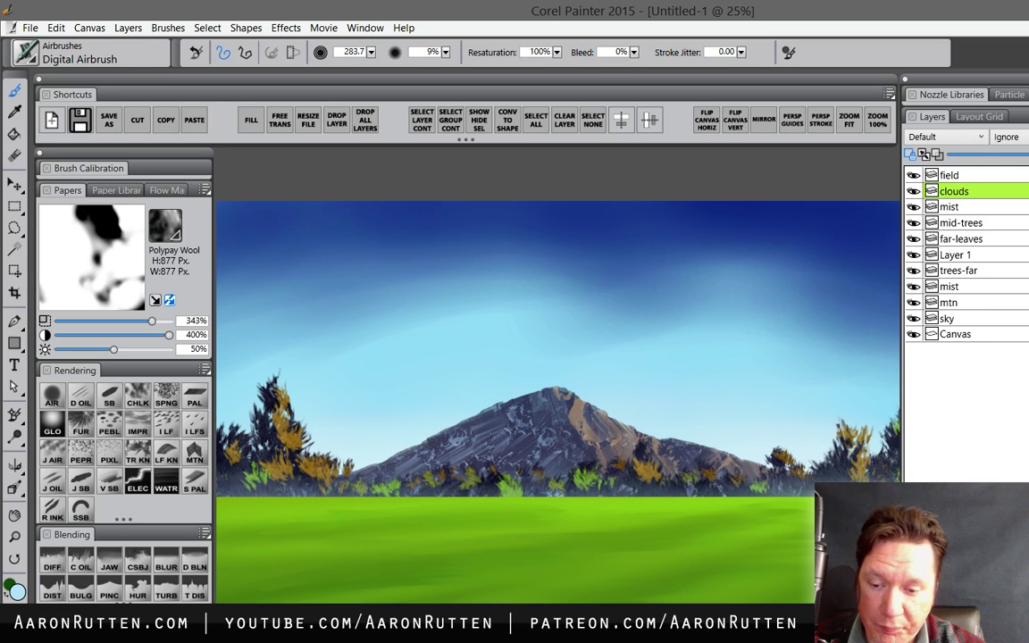
click(143, 562)
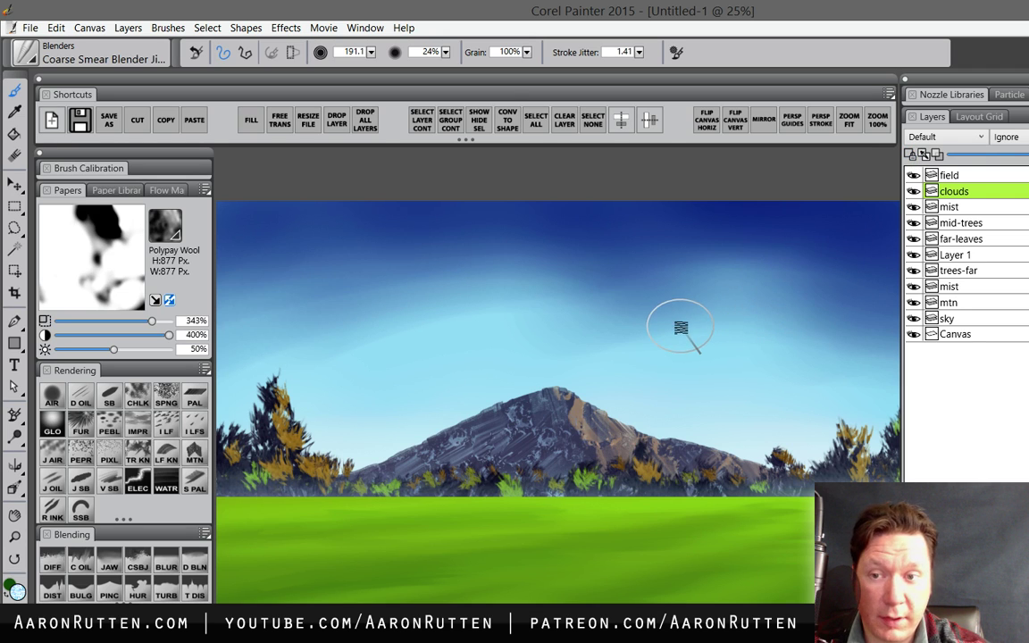
click(953, 318)
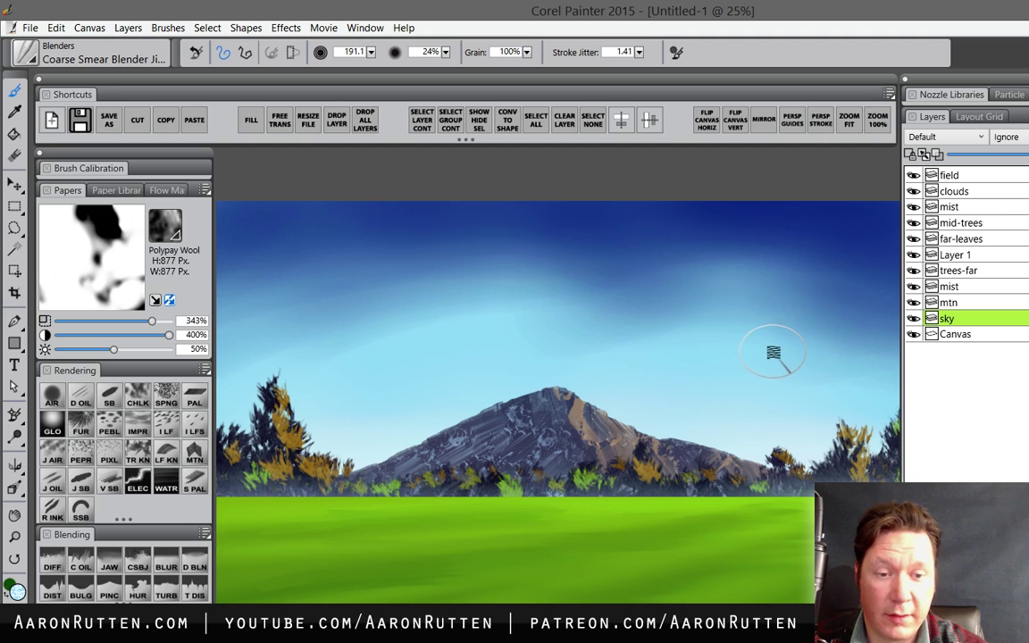
key(Tab)
mouse_move(770, 281)
mouse_down()
mouse_move(822, 286)
mouse_move(863, 237)
mouse_move(884, 282)
mouse_move(941, 271)
mouse_up()
mouse_move(554, 259)
mouse_down()
mouse_move(554, 299)
mouse_move(480, 308)
mouse_move(420, 281)
mouse_up()
mouse_move(375, 224)
mouse_down()
mouse_move(393, 238)
mouse_move(276, 237)
mouse_move(516, 204)
mouse_up()
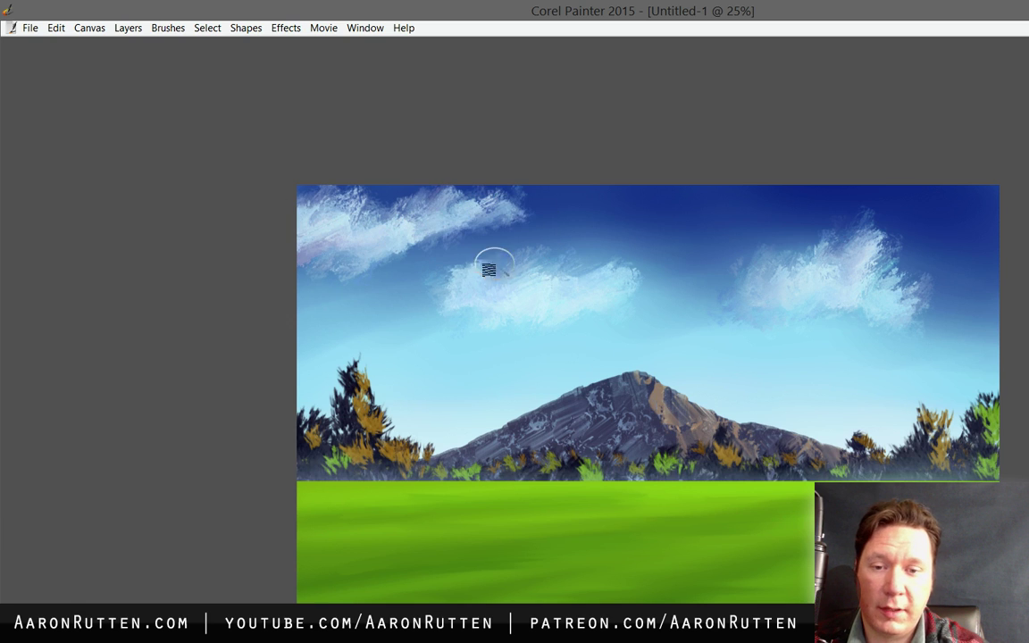
mouse_move(1002, 195)
mouse_down()
mouse_move(978, 176)
mouse_move(862, 184)
mouse_up()
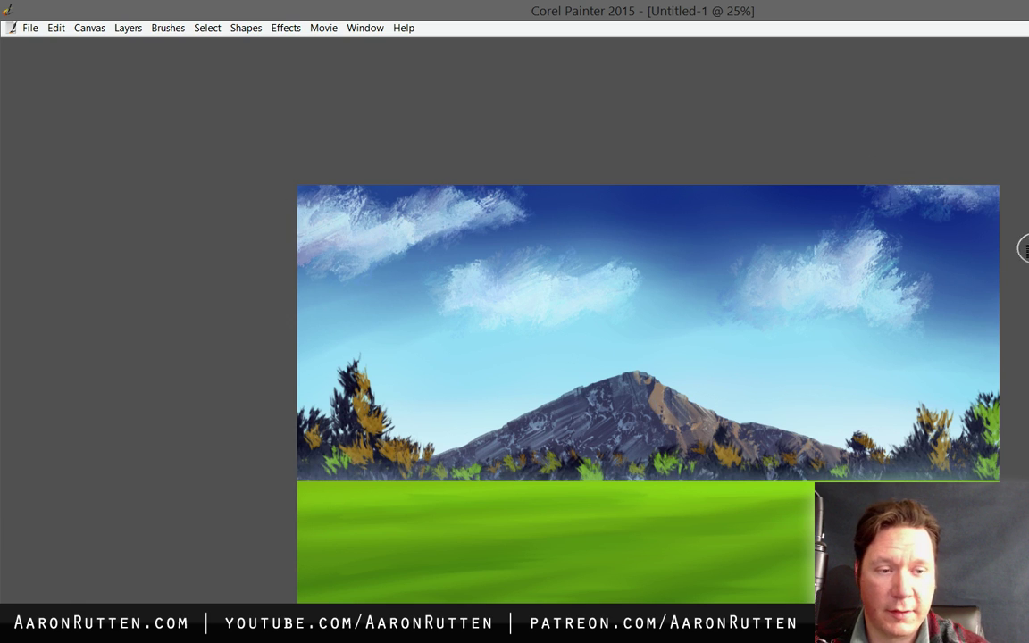
- Add thin, smaller clouds low in the sky around the mountain and one streak along the upper edge of the sky
mouse_move(898, 373)
mouse_down()
mouse_move(803, 377)
mouse_move(930, 370)
mouse_up()
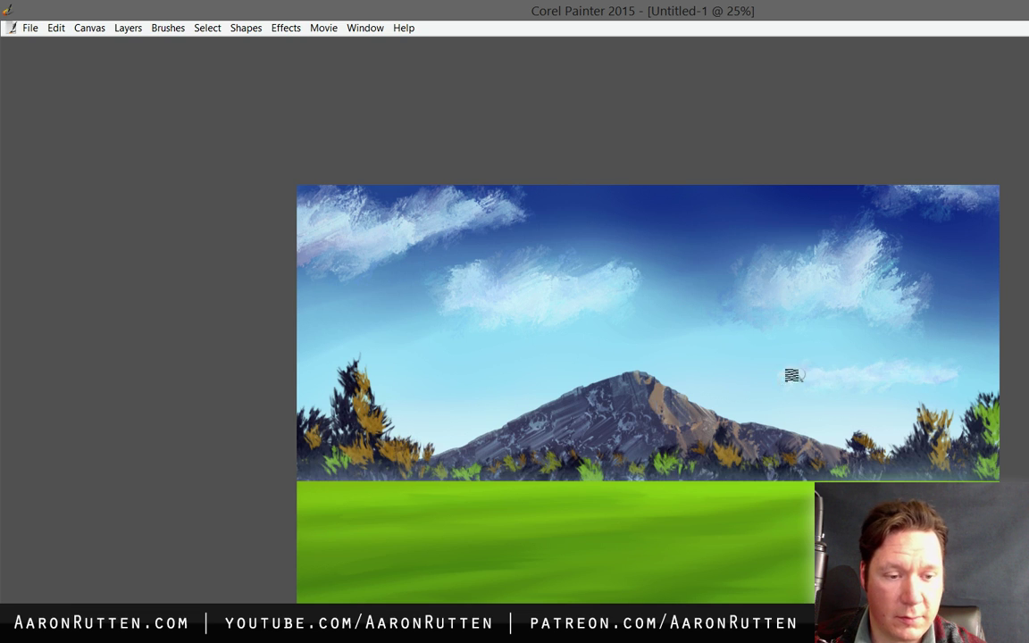
drag(792, 375, 761, 378)
mouse_move(526, 388)
mouse_down()
mouse_move(498, 398)
mouse_move(446, 394)
mouse_move(471, 404)
mouse_move(566, 397)
mouse_move(464, 427)
mouse_up()
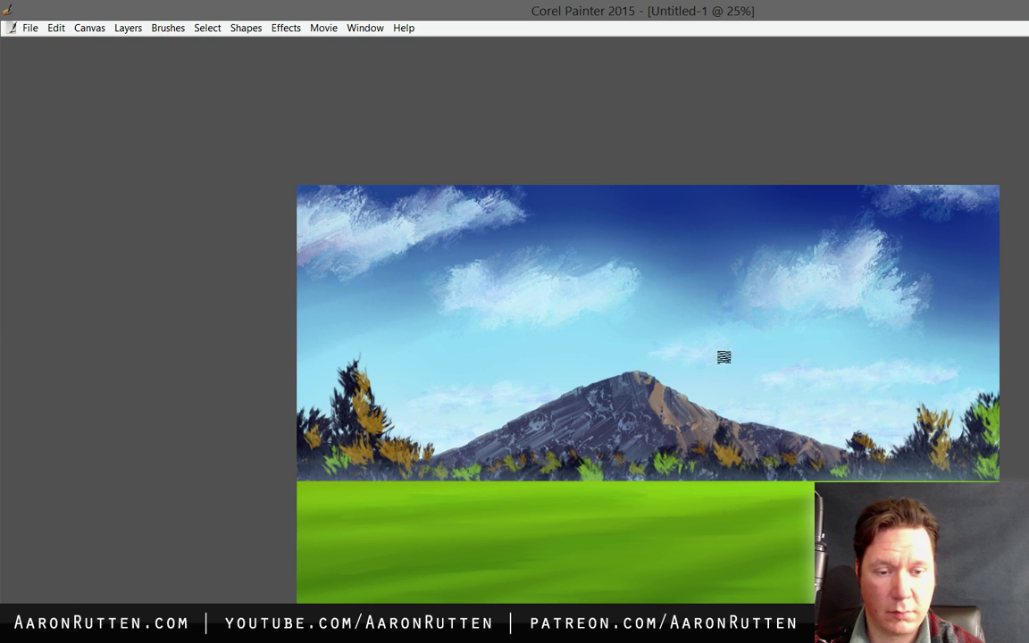
mouse_move(694, 200)
mouse_down()
mouse_move(710, 176)
mouse_move(713, 195)
mouse_move(789, 178)
mouse_move(655, 195)
mouse_move(770, 188)
mouse_up()
- Smooth the rough texture of the clouds on the sky layer with the Diffuse Blur blender at size 199.3 and 25% opacity
key(Tab)
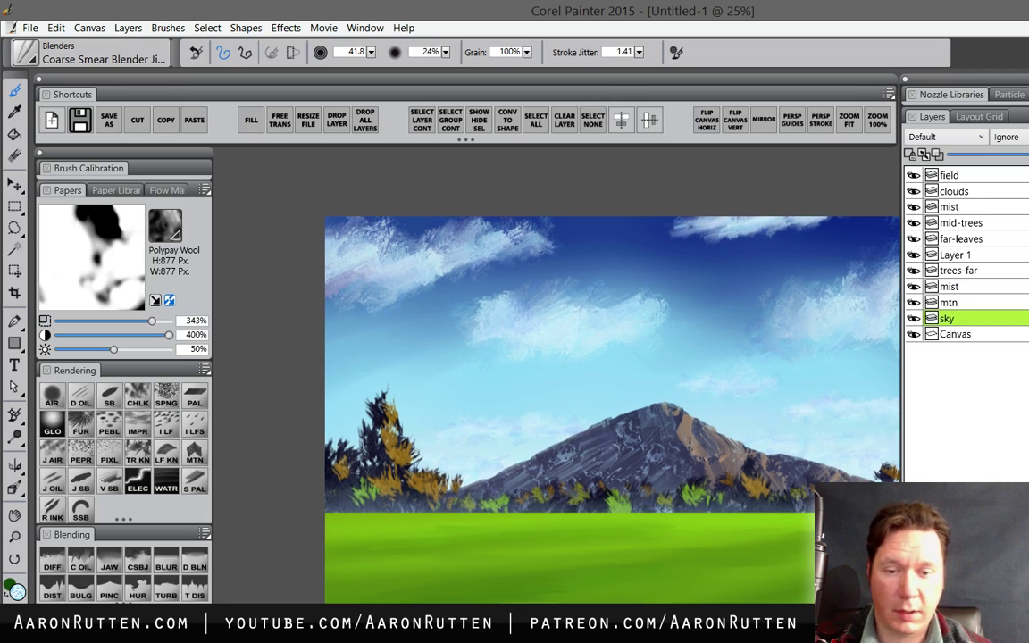
click(51, 565)
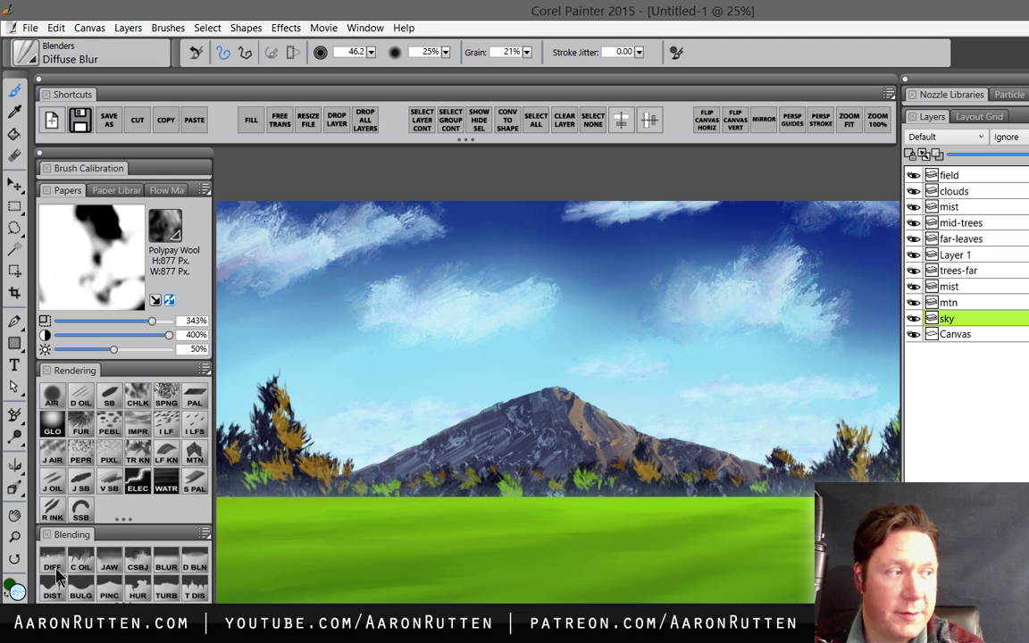
key(Tab)
mouse_move(884, 225)
mouse_down()
mouse_move(869, 252)
mouse_move(849, 224)
mouse_move(885, 237)
mouse_move(824, 262)
mouse_move(878, 282)
mouse_move(914, 313)
mouse_move(944, 279)
mouse_move(851, 246)
mouse_move(766, 251)
mouse_move(828, 363)
mouse_up()
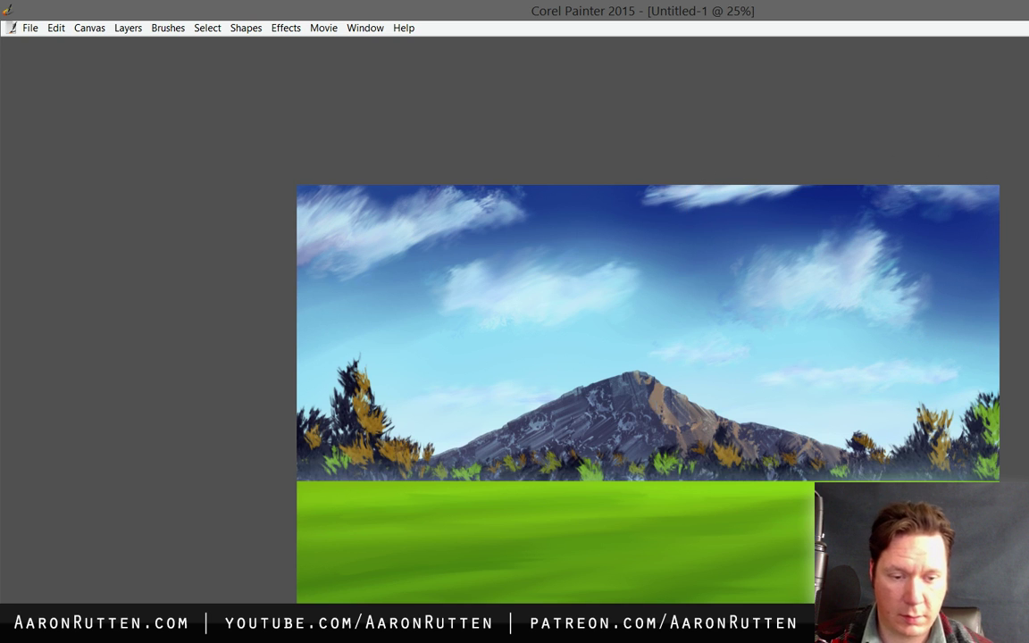
- Apply a Gaussian Soften effect with an amount of 6.94 to the mtn layer and check the whole painting
key(Tab)
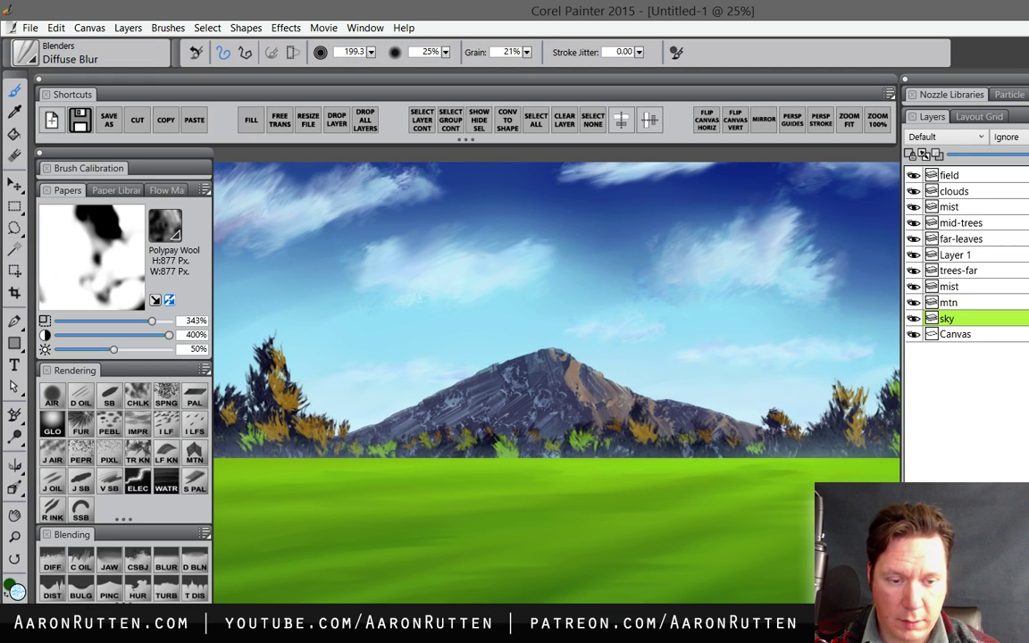
click(961, 306)
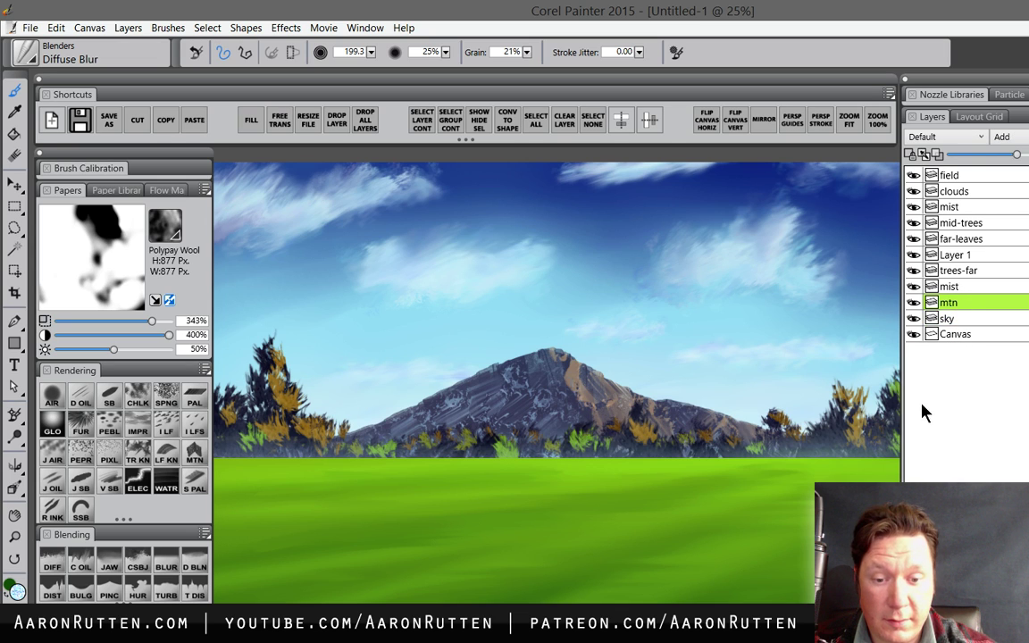
click(287, 27)
mouse_move(321, 116)
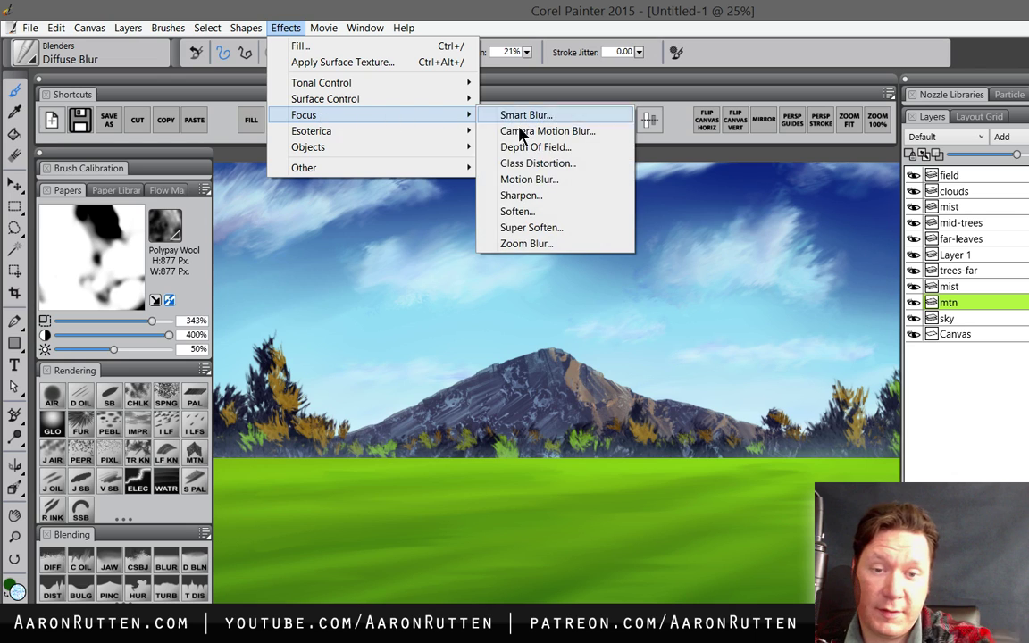
click(516, 212)
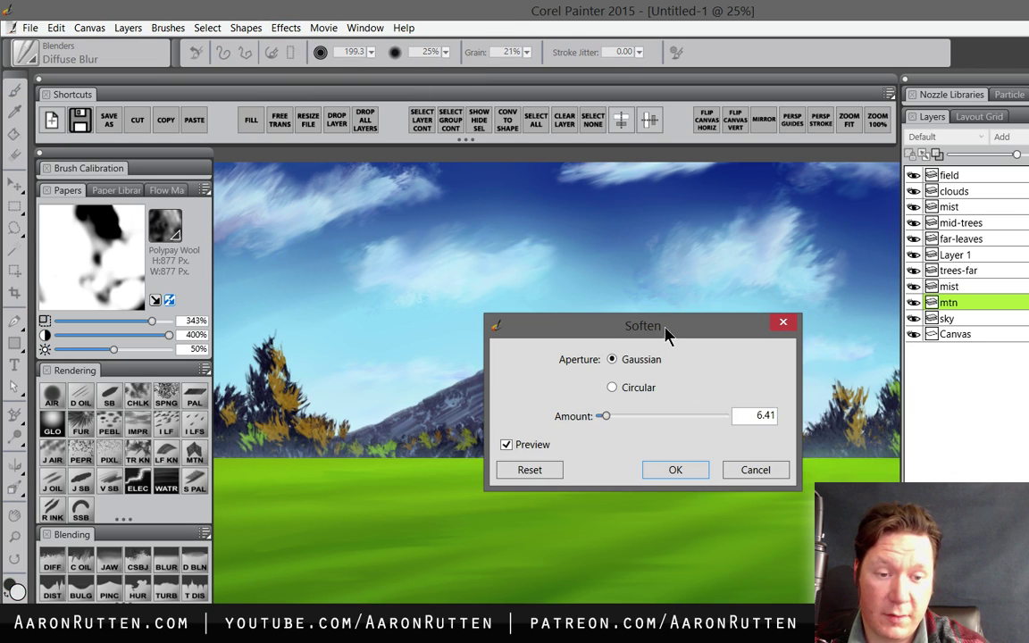
drag(665, 332, 750, 529)
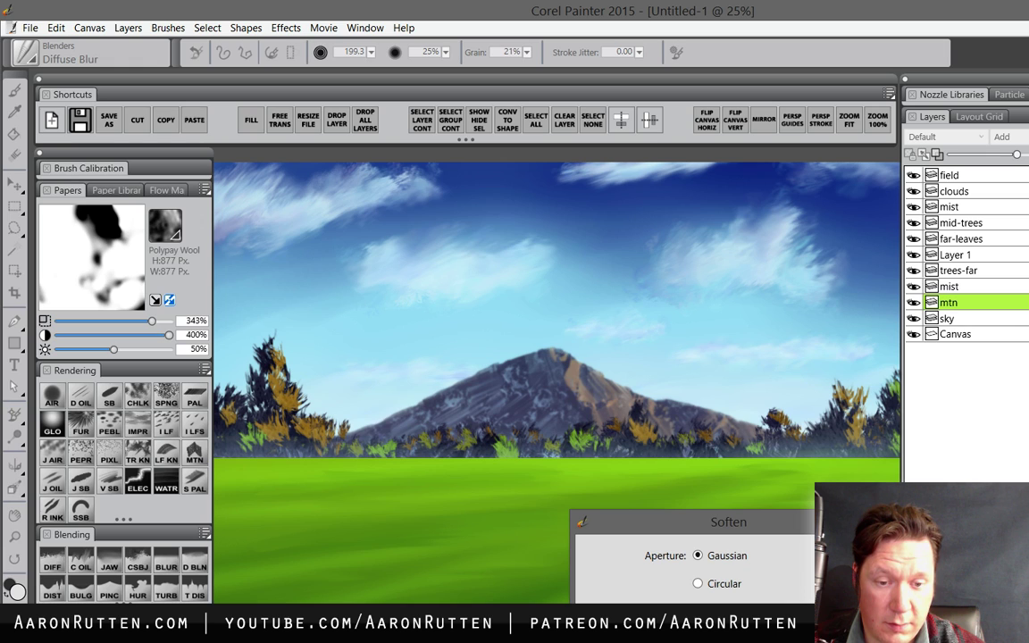
key(Return)
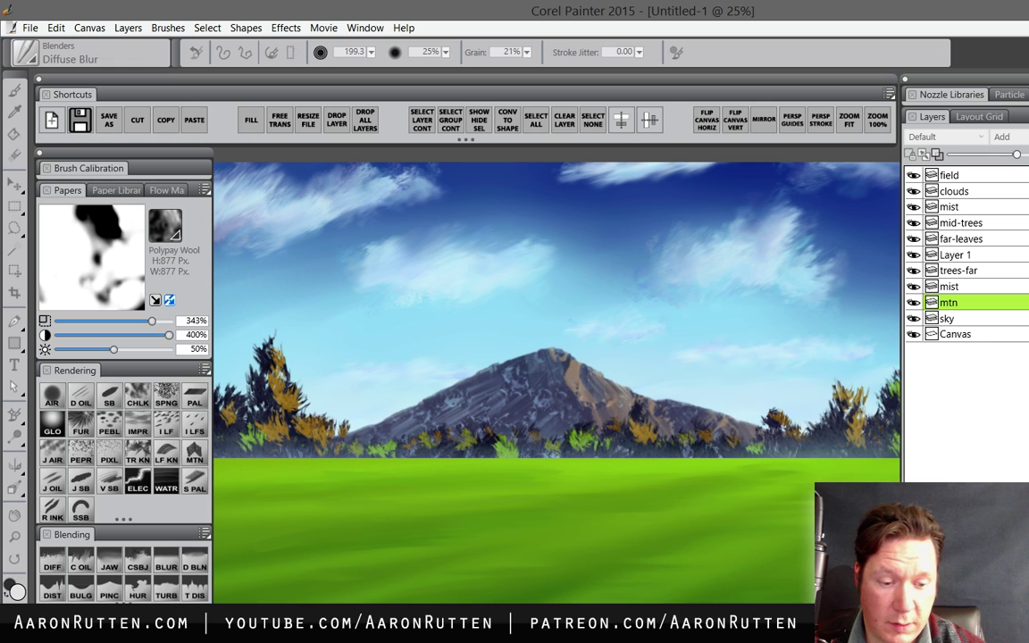
key(Tab)
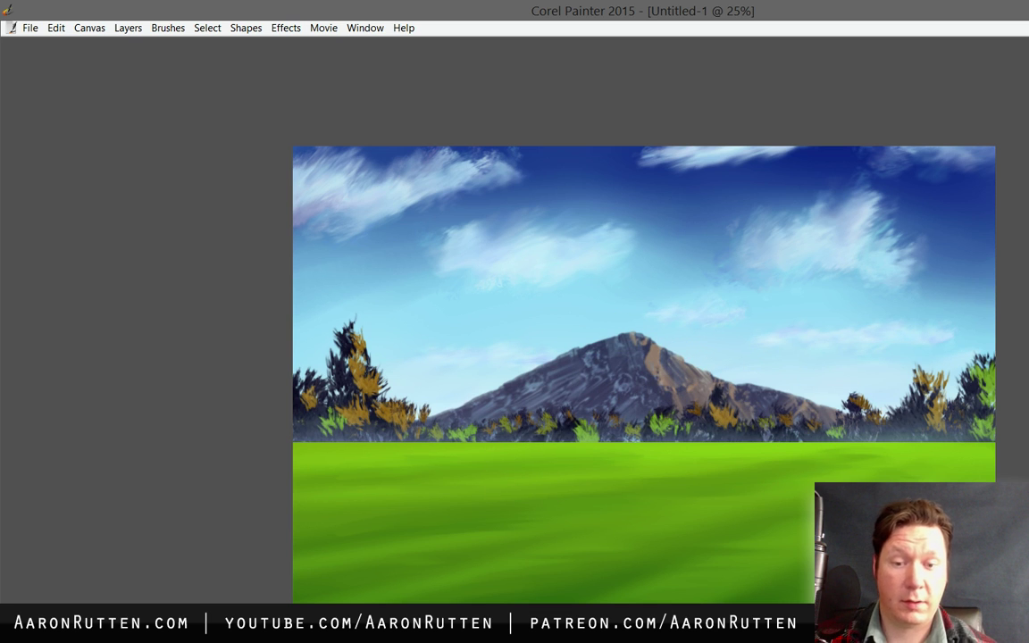
key(Tab)
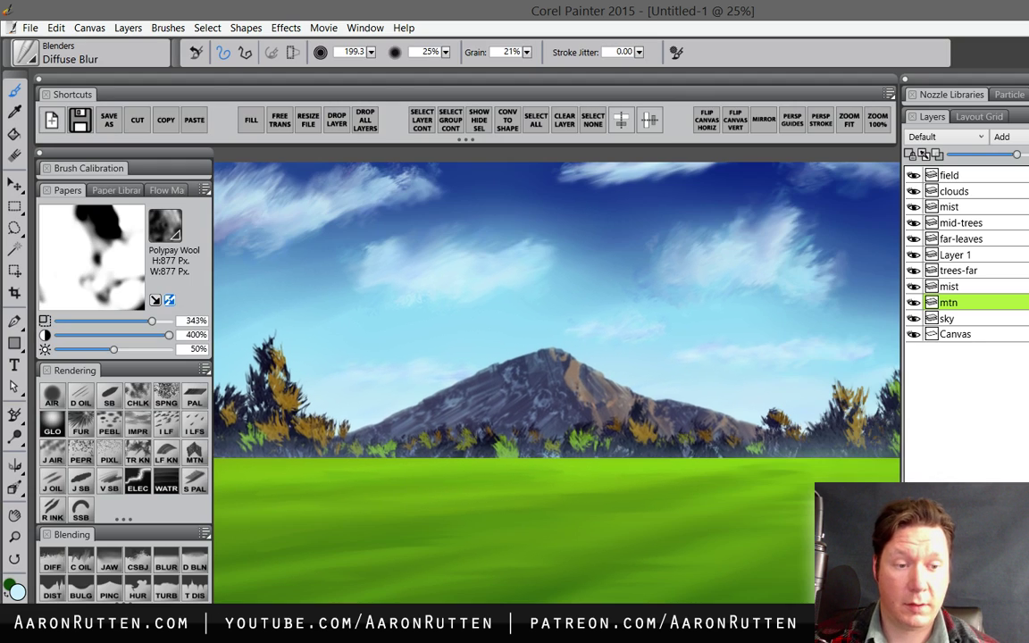
- Collapse the trees-far, Layer 1, far-leaves and mid-trees layers into a single mid-trees layer and toggle its visibility to check it
click(972, 272)
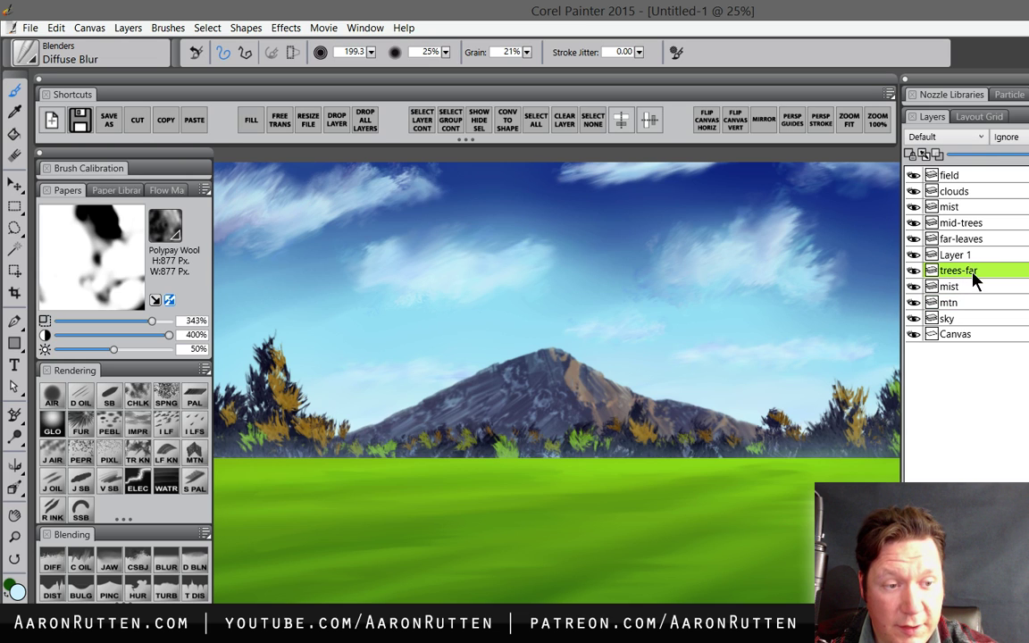
shift+click(963, 222)
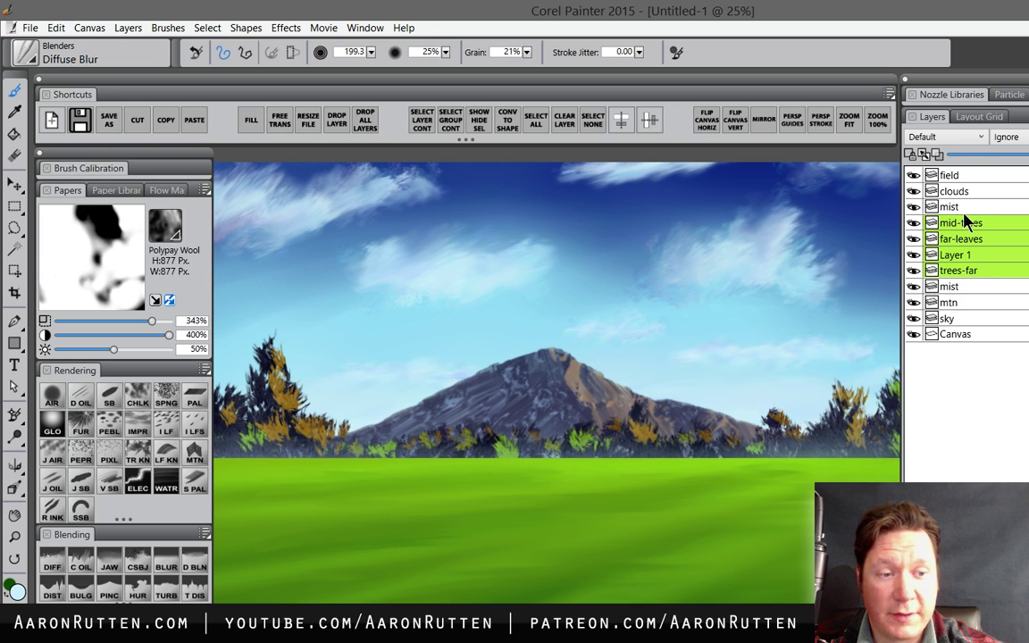
key(ctrl+e)
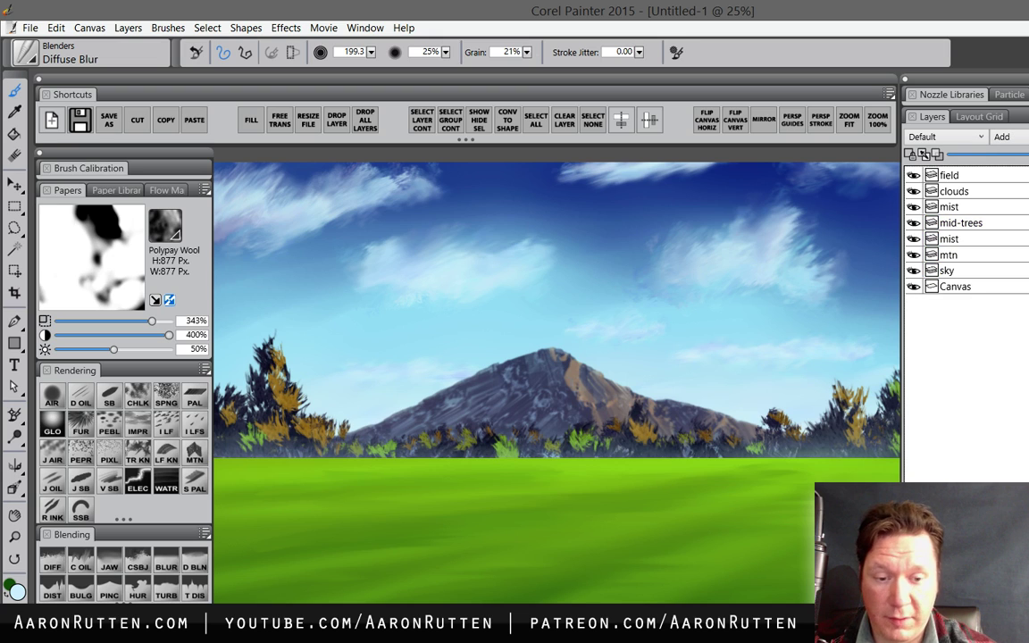
click(963, 222)
click(913, 222)
click(913, 222)
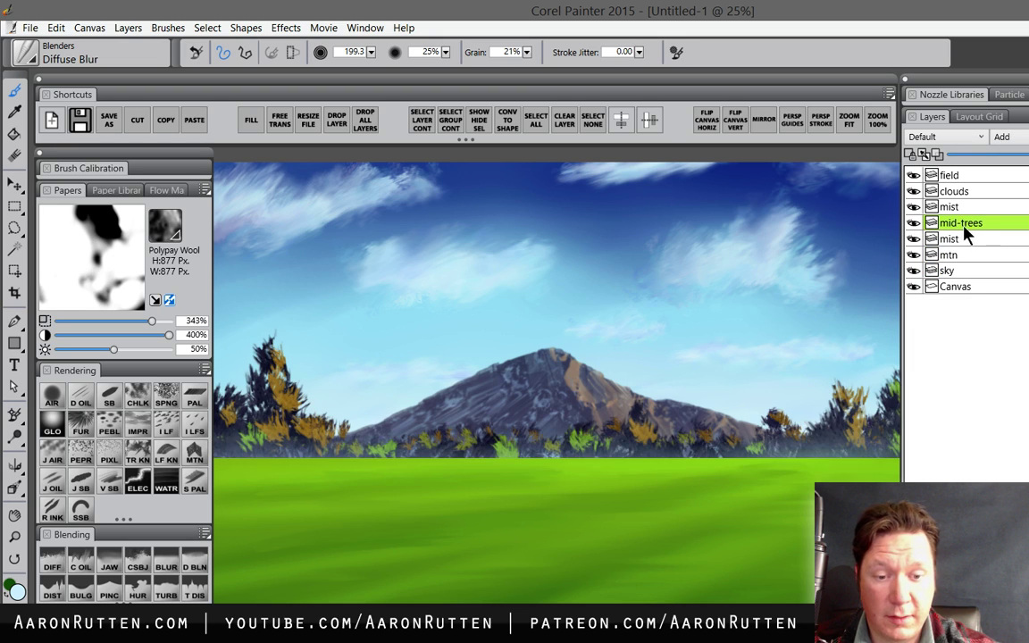
- Soften the merged mid-trees layer with a Gaussian aperture and an amount of 6.94, checking the whole painting
click(287, 28)
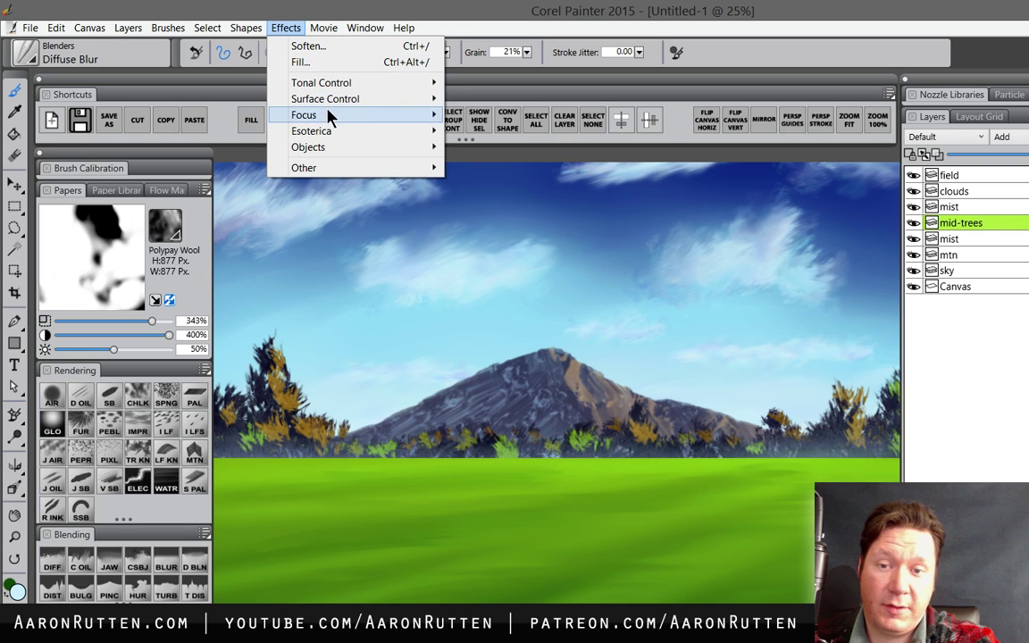
mouse_move(329, 115)
click(486, 211)
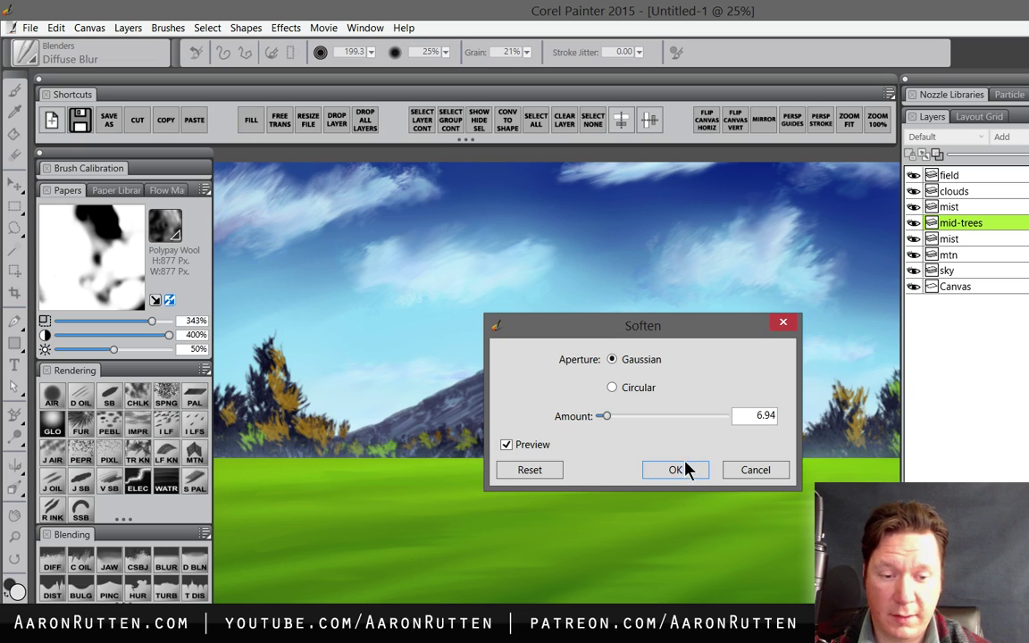
click(675, 470)
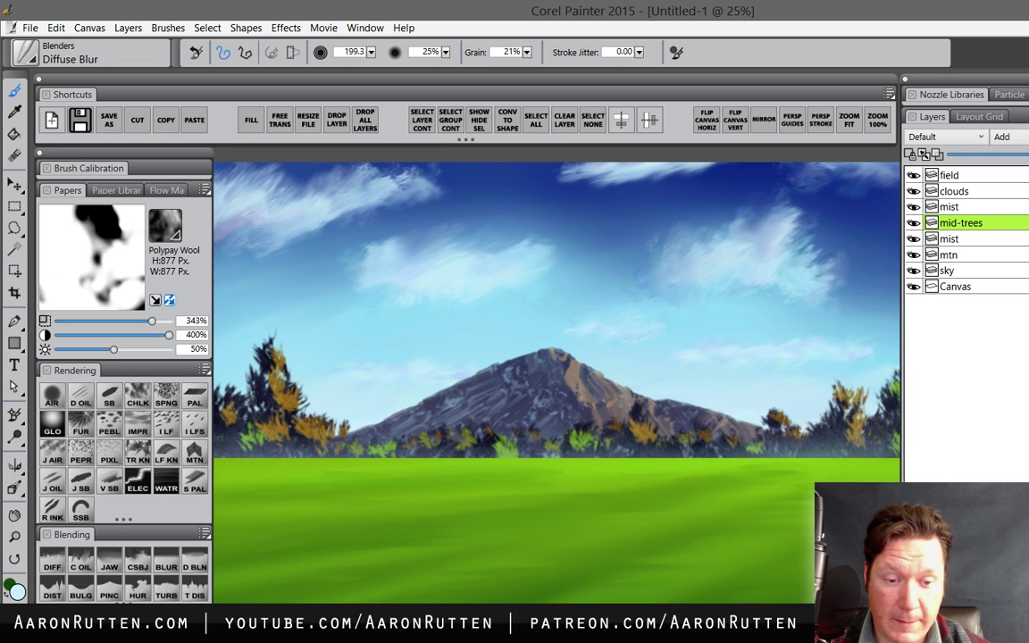
key(Tab)
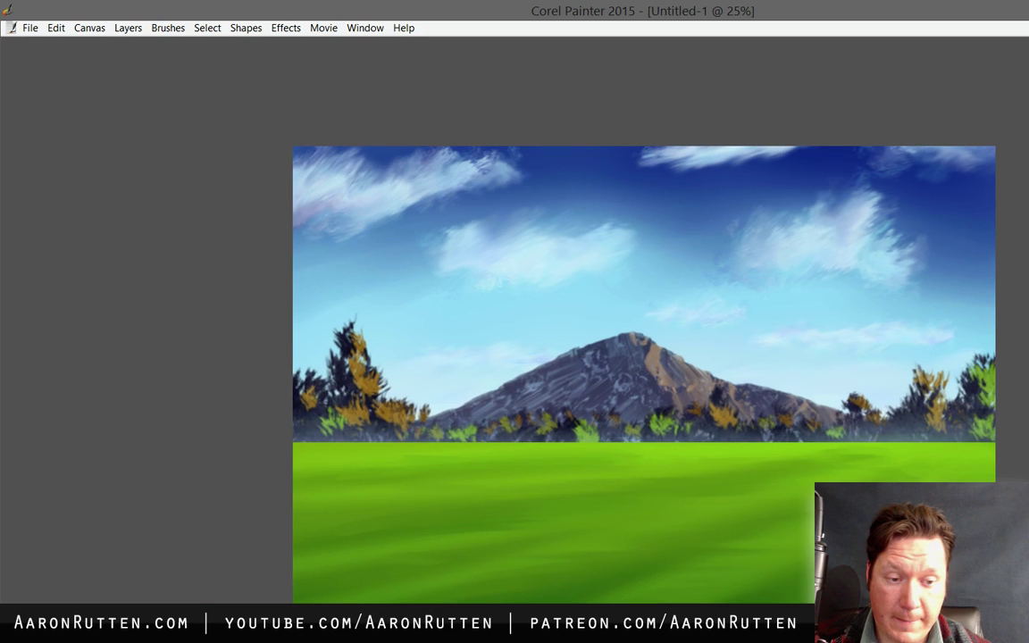
key(Tab)
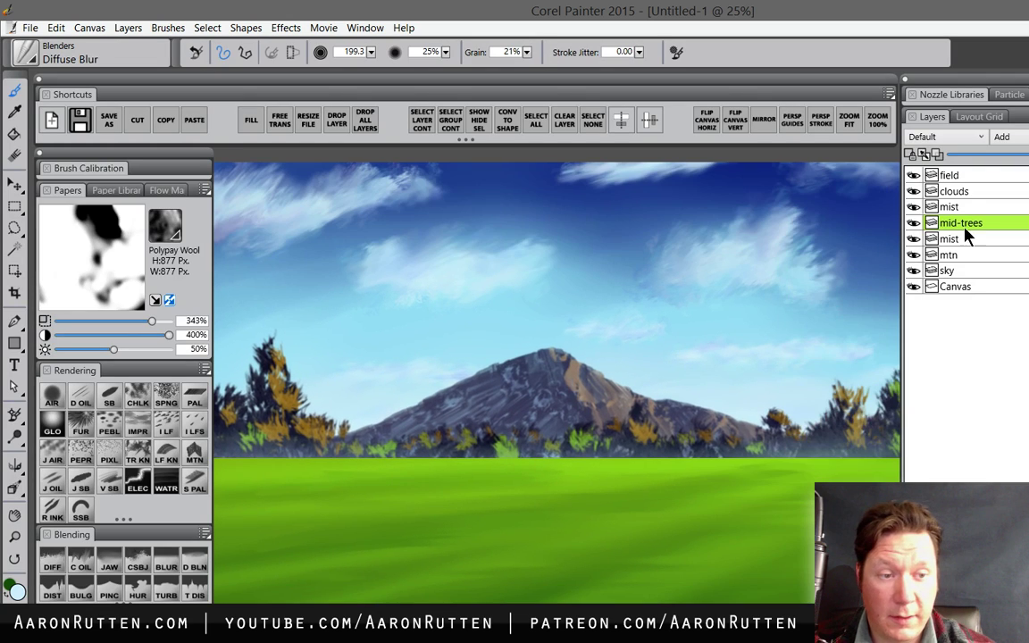
- Apply the Gaussian Soften effect with an amount of 6.94 to the field layer
click(965, 177)
click(286, 27)
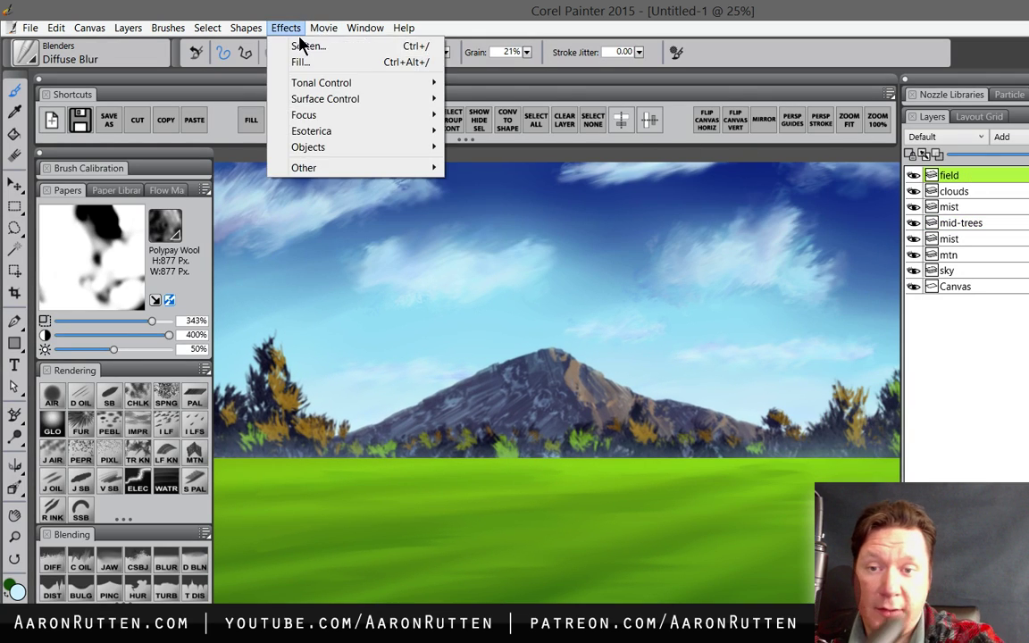
click(300, 42)
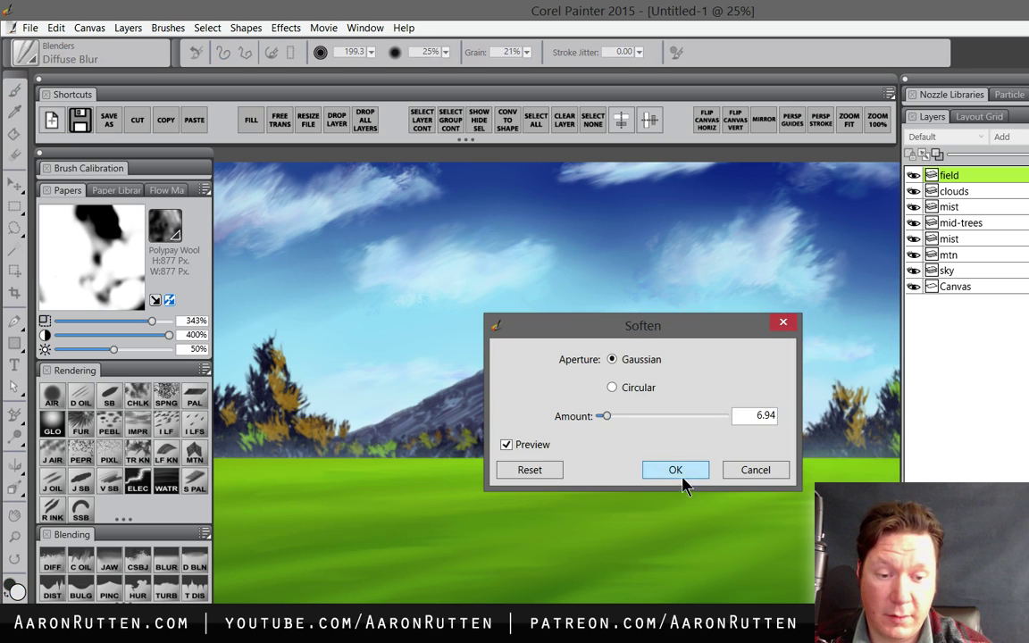
click(675, 470)
key(Tab)
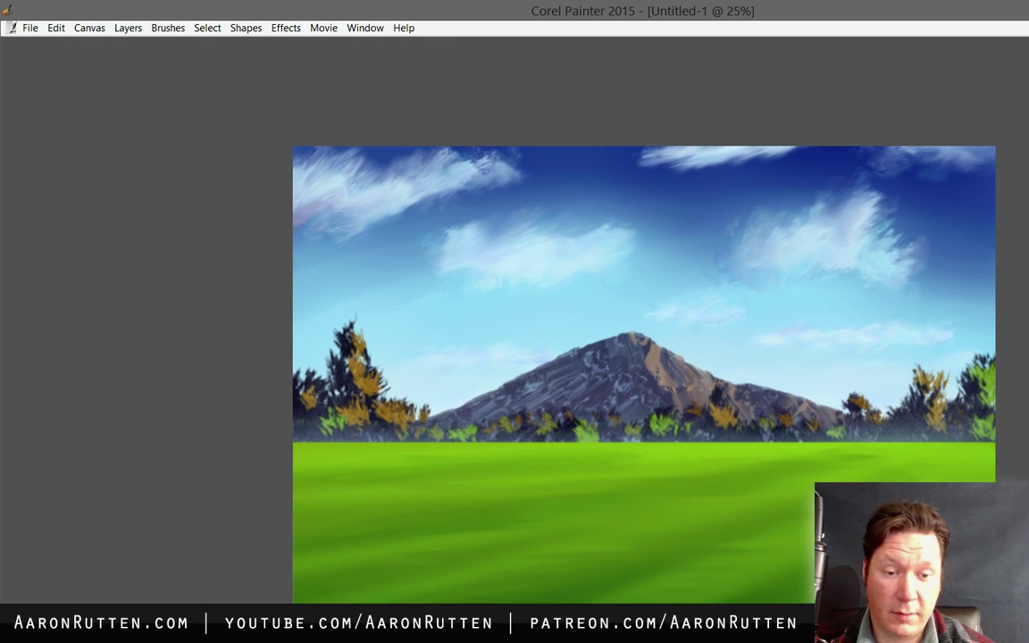
- Brighten the far part of the field with yellow-green using the Digital Airbrush at size 283.7 and 9% opacity, preserving the layer's transparency
key(Tab)
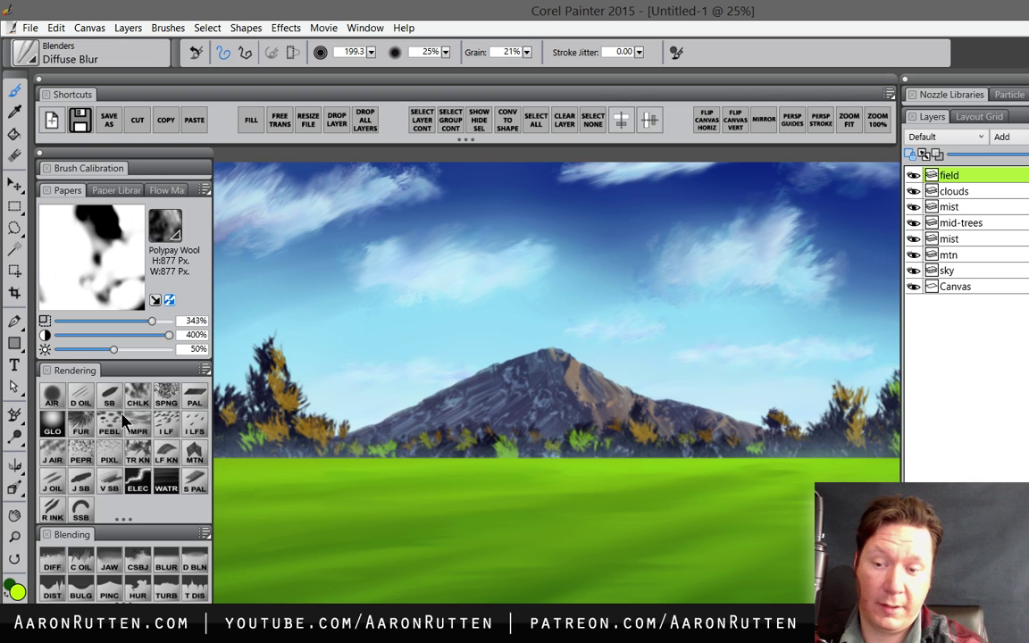
click(56, 397)
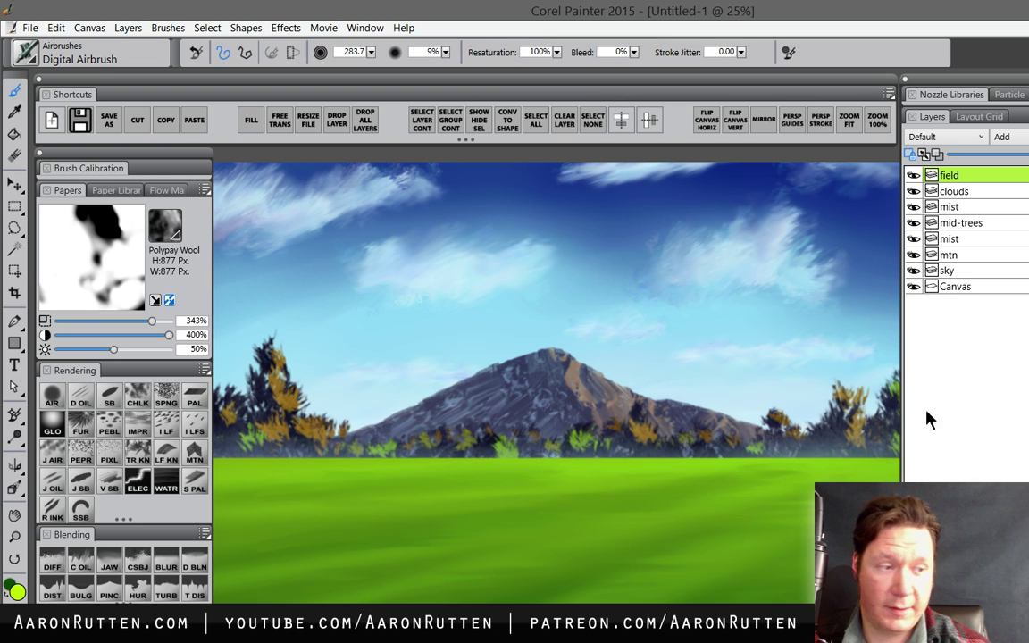
key(Tab)
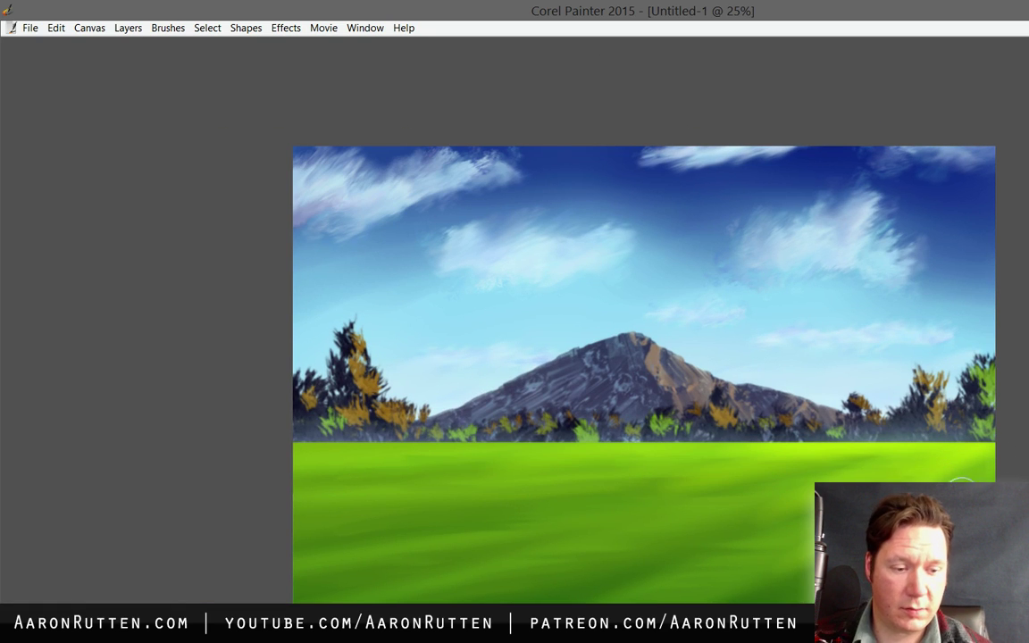
- Blend the light and dark green streaks of the field into soft bands with the Diffuse Blur brush
key(Tab)
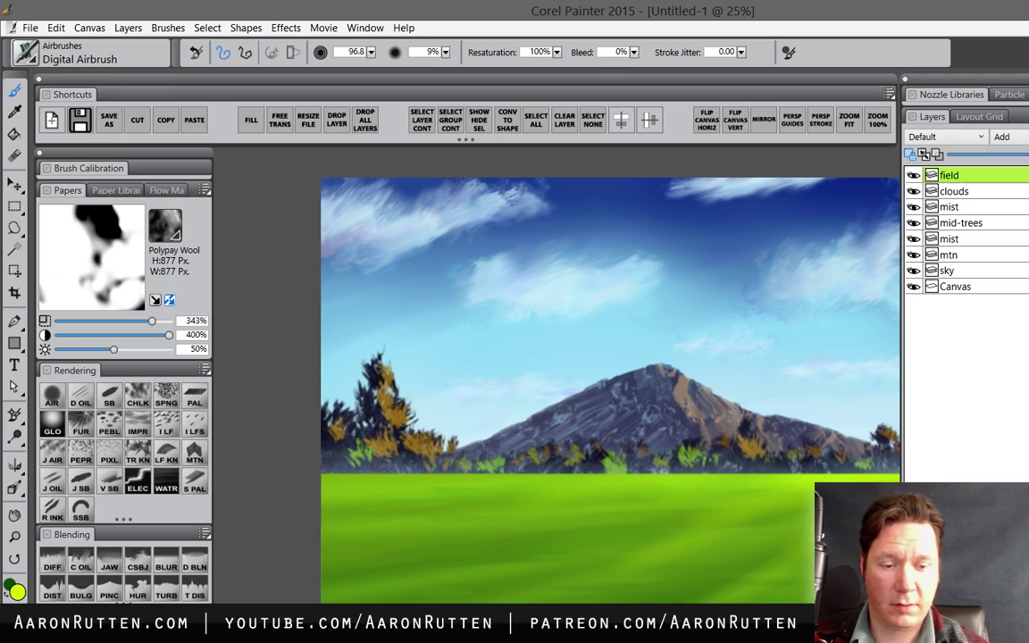
key(Tab)
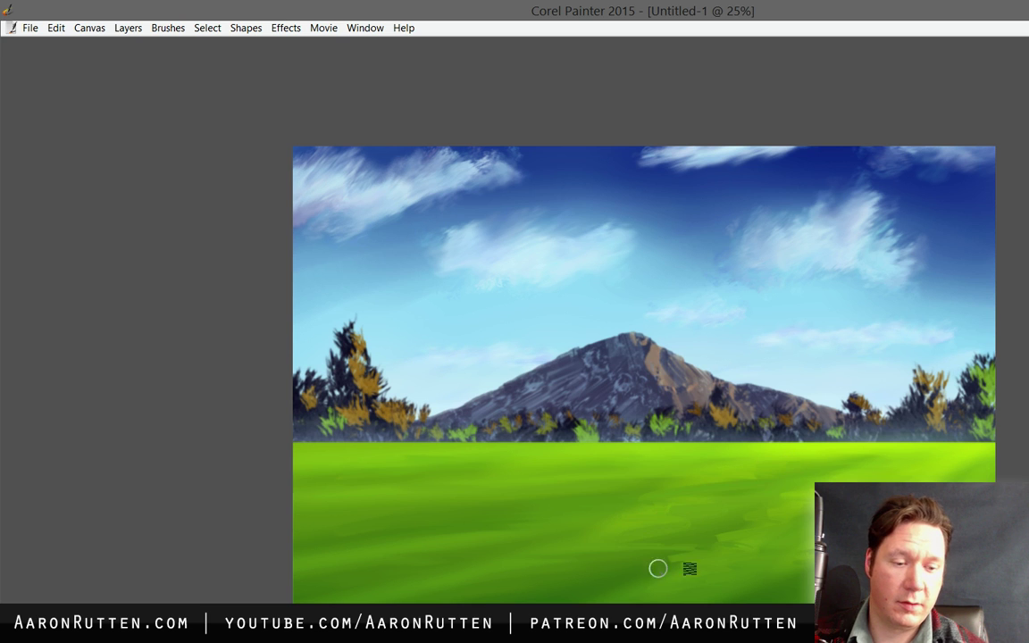
key(Tab)
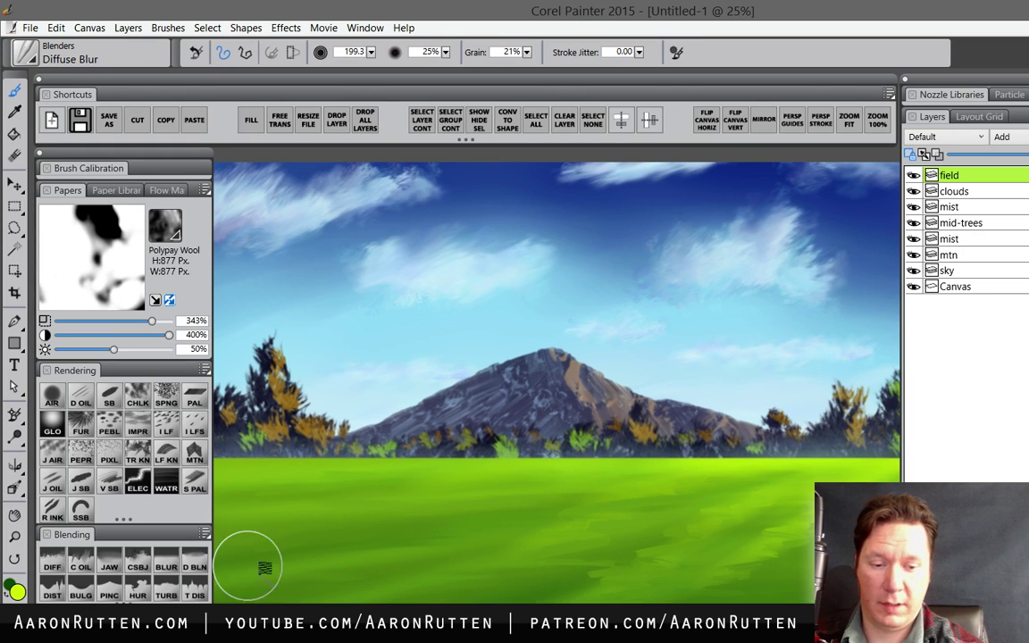
key(Tab)
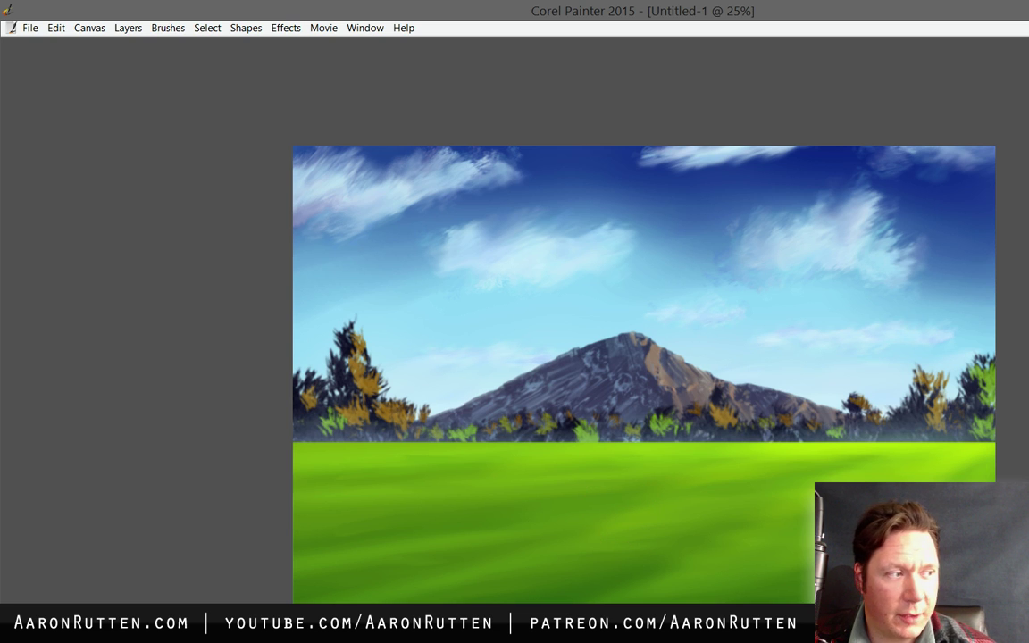
mouse_move(572, 357)
mouse_down()
mouse_move(525, 351)
mouse_move(545, 344)
mouse_up()
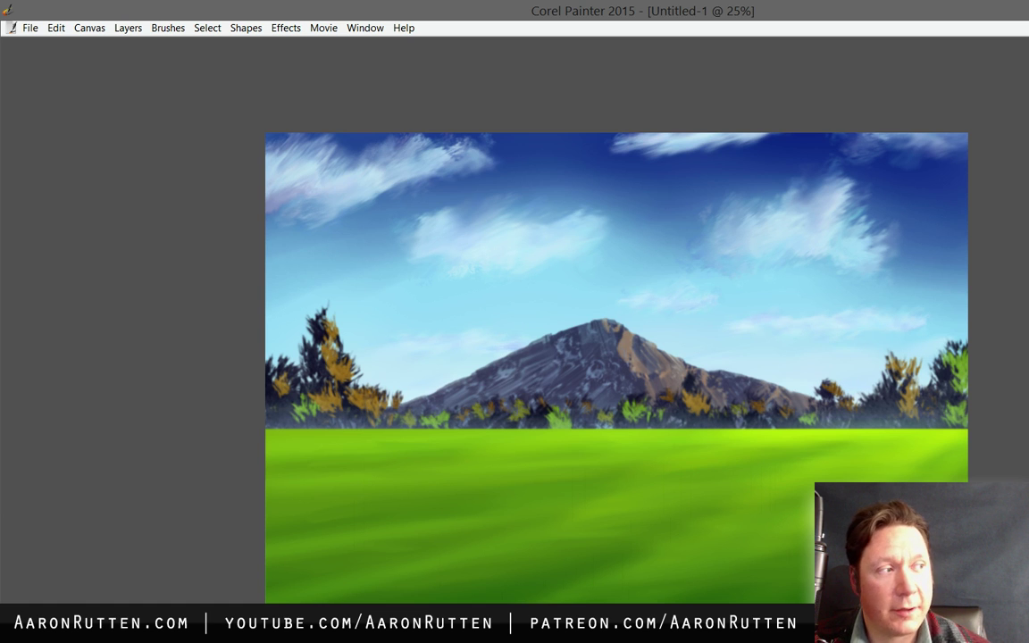
drag(672, 601, 693, 574)
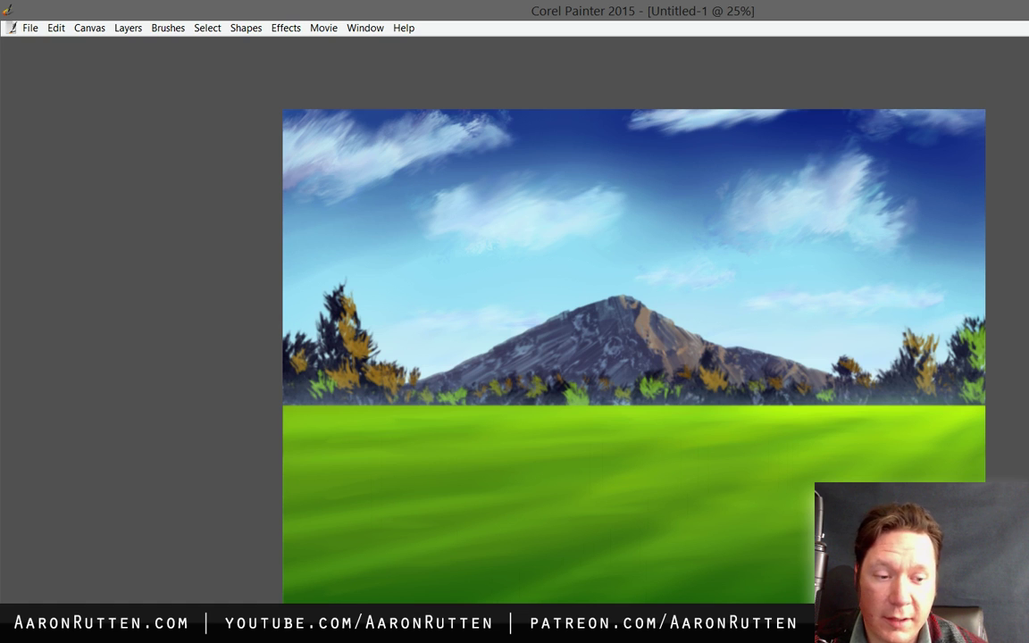
mouse_move(626, 358)
mouse_down()
mouse_move(614, 393)
mouse_move(614, 384)
mouse_up()
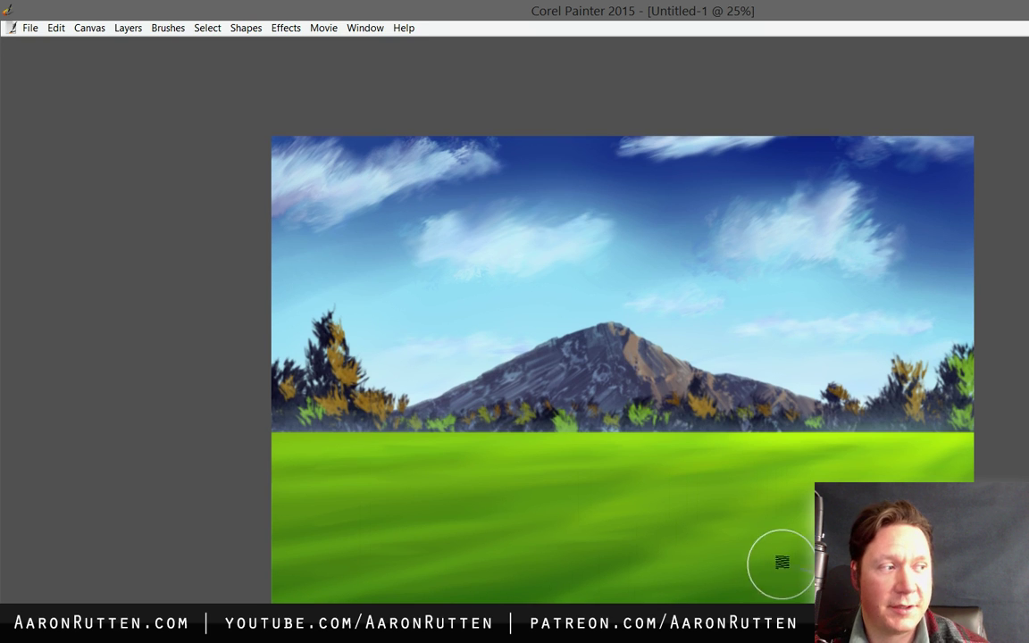
drag(820, 637, 810, 590)
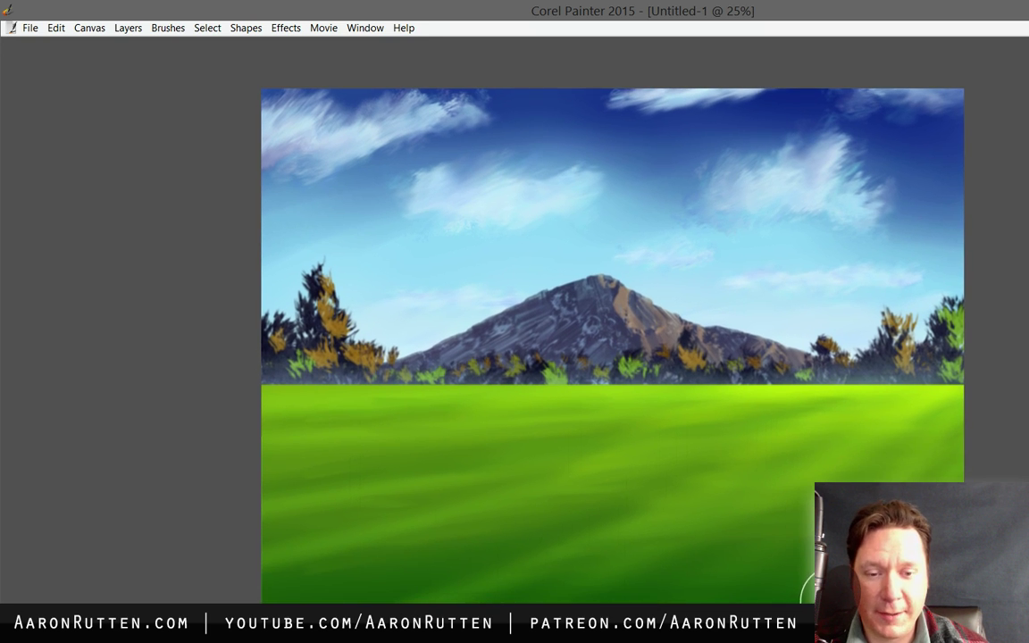
- Add a new layer above the field layer, name it "texture", and set its blend mode to Multiply
key(Tab)
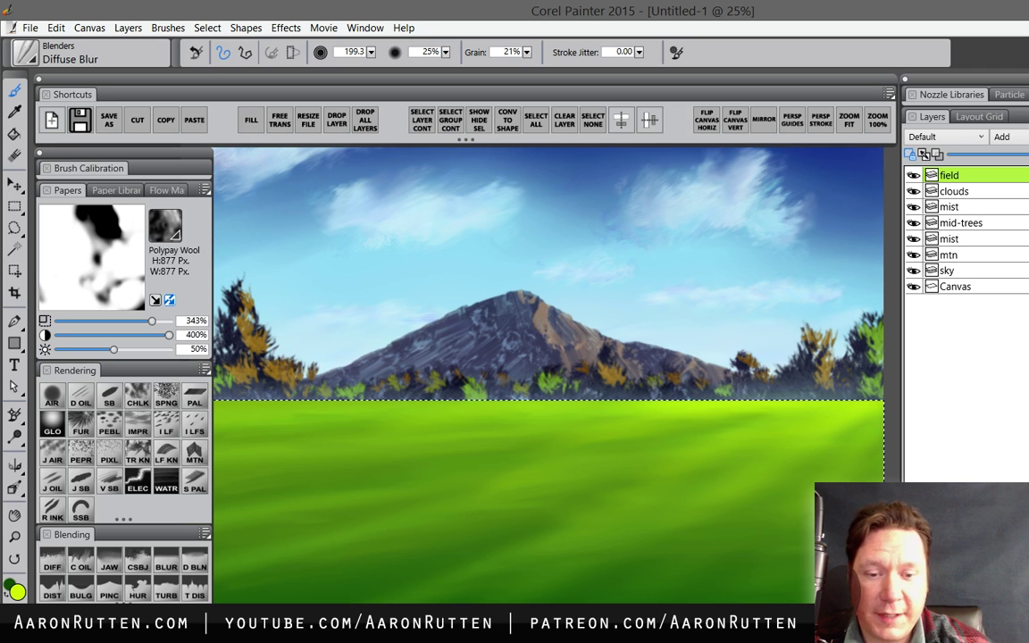
key(ctrl+shift+n)
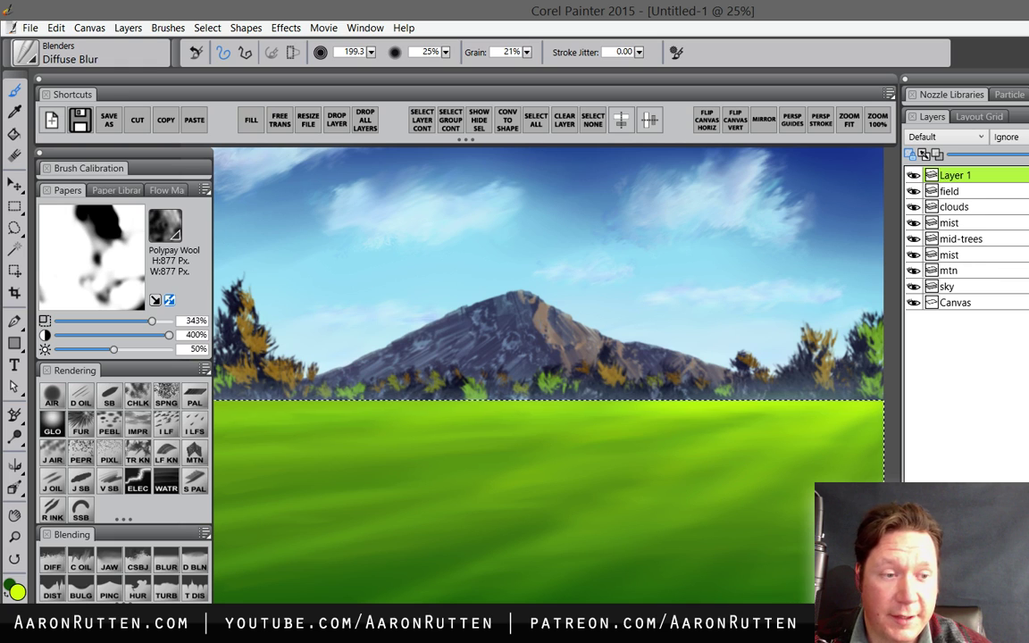
double_click(954, 175)
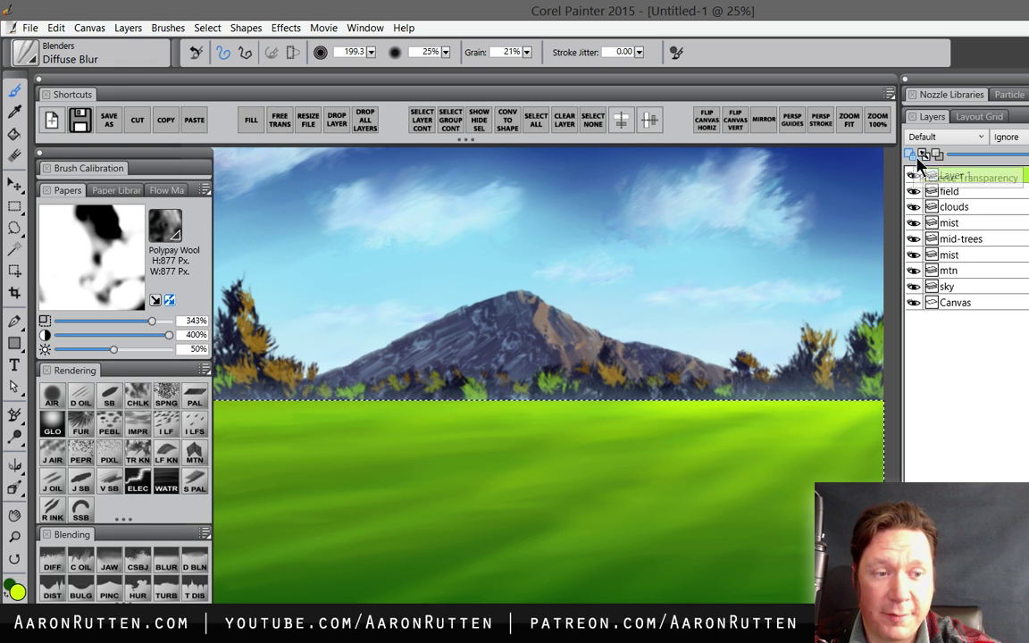
text(texture)
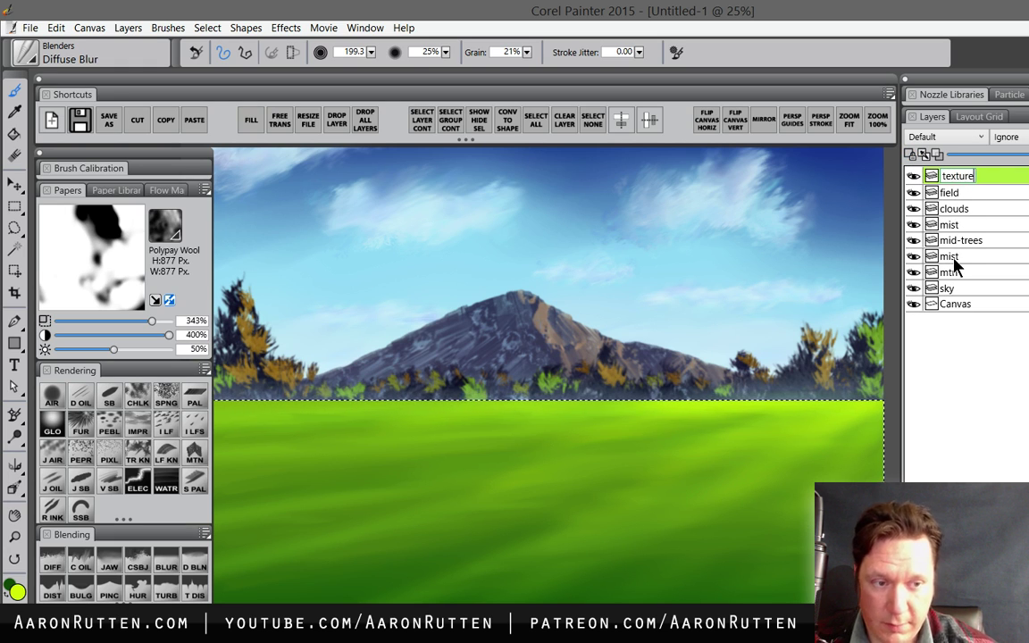
key(Return)
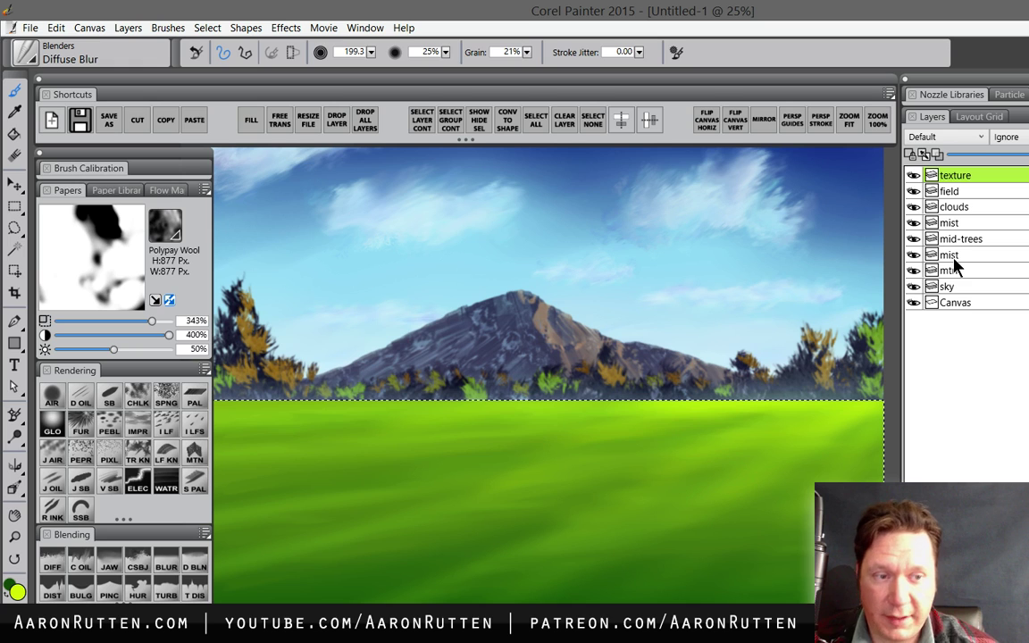
click(938, 140)
click(943, 304)
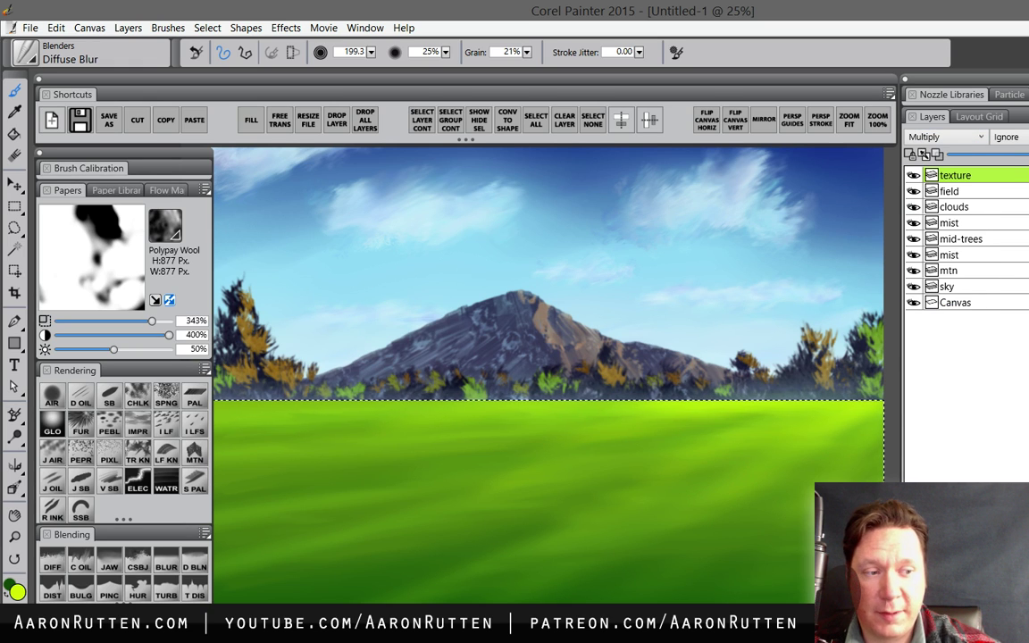
- Hide the selection outline and cover the field with a dark blue-grey grain texture using the Sponge brush
key(shift+s)
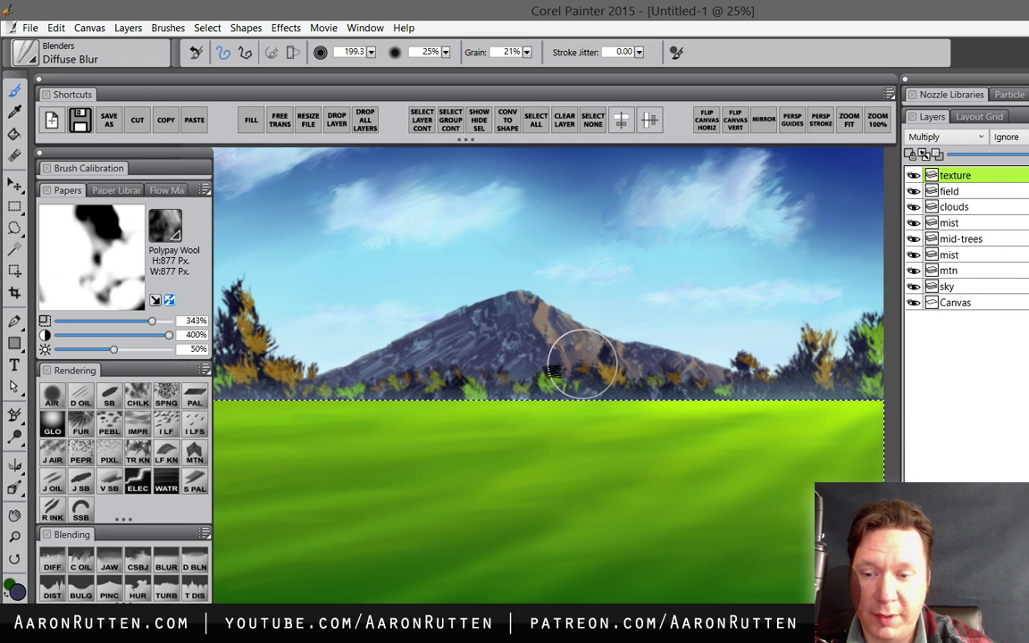
click(167, 399)
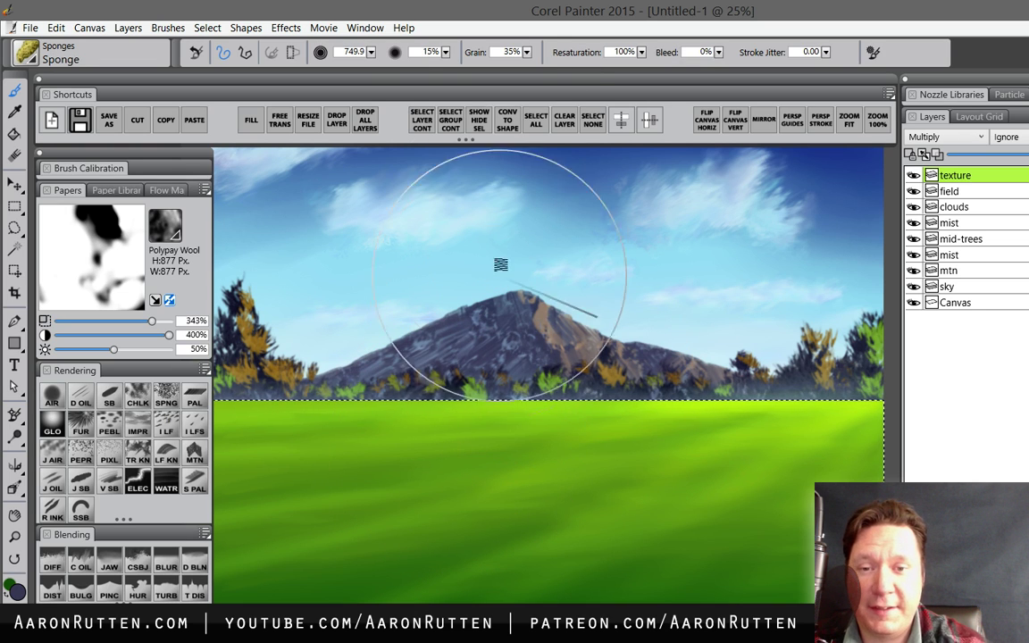
click(483, 121)
key(Tab)
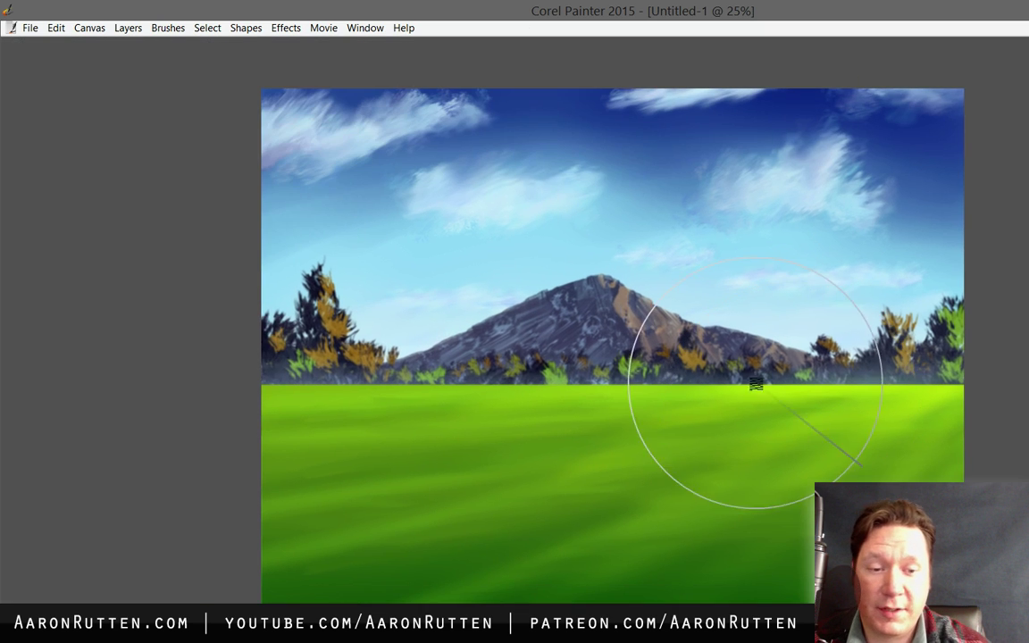
mouse_move(960, 393)
mouse_down()
mouse_move(459, 390)
mouse_move(298, 374)
mouse_move(840, 384)
mouse_move(373, 398)
mouse_move(634, 433)
mouse_move(974, 404)
mouse_move(949, 462)
mouse_move(339, 478)
mouse_move(946, 468)
mouse_move(930, 437)
mouse_up()
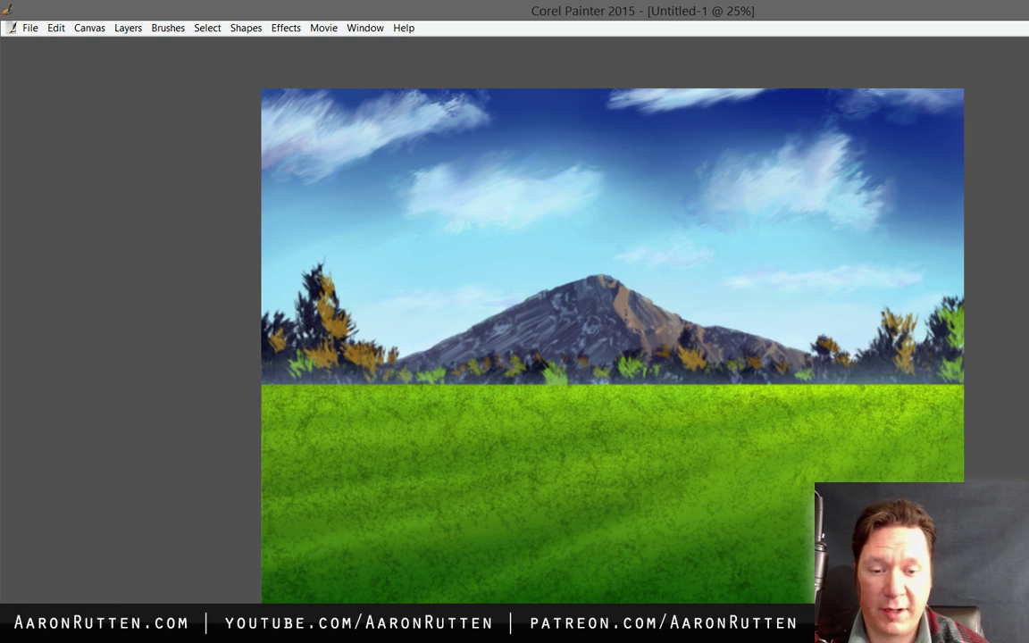
drag(746, 467, 720, 411)
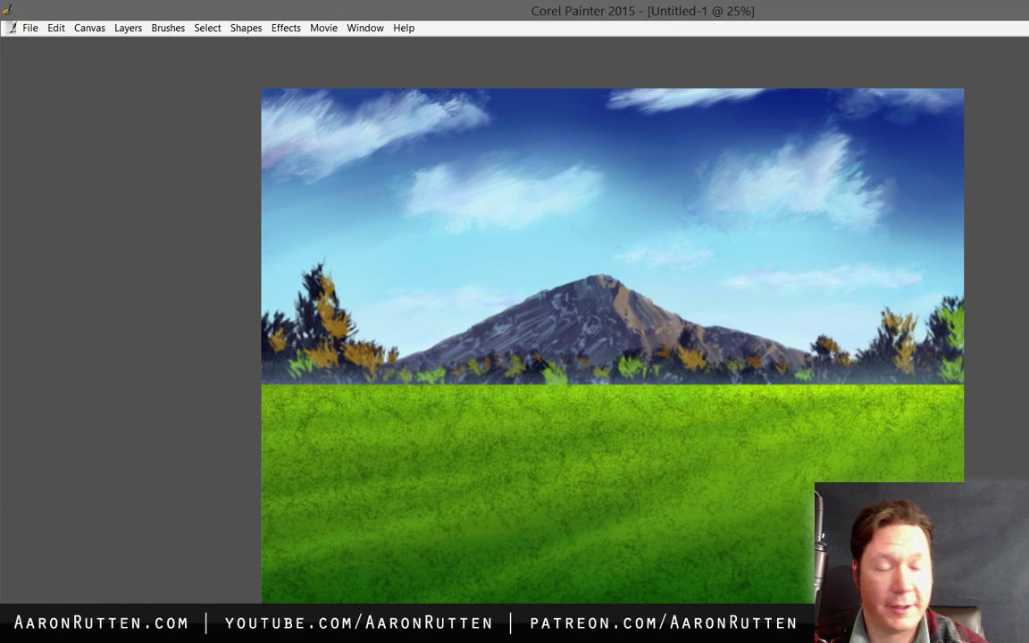
- Smear the sponged texture into grass-like streaks with the Diffuse Blur brush and lower the texture layer's opacity
key(Tab)
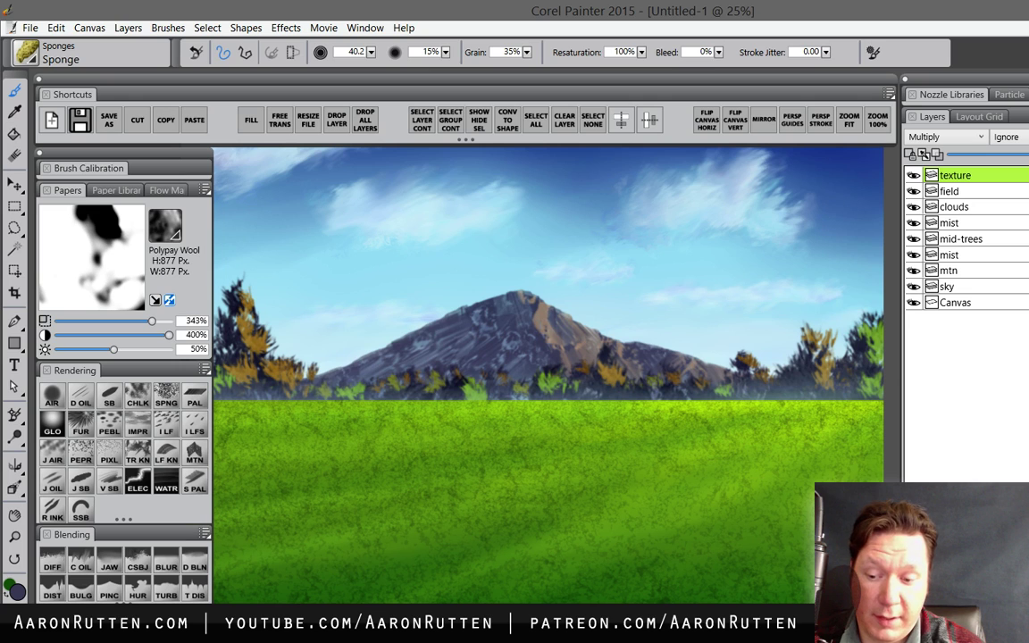
click(53, 561)
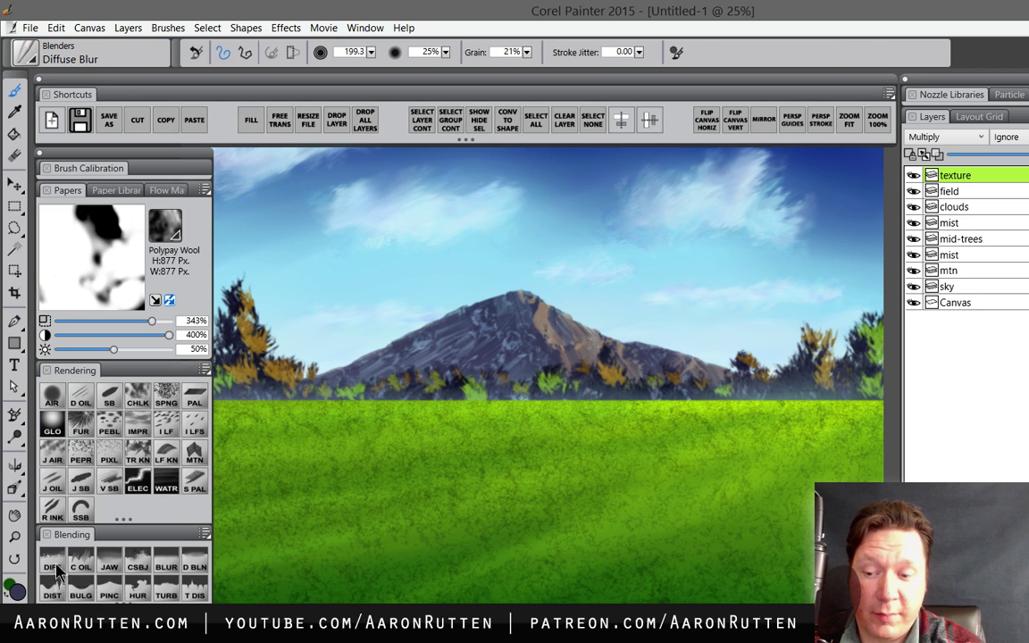
key(Tab)
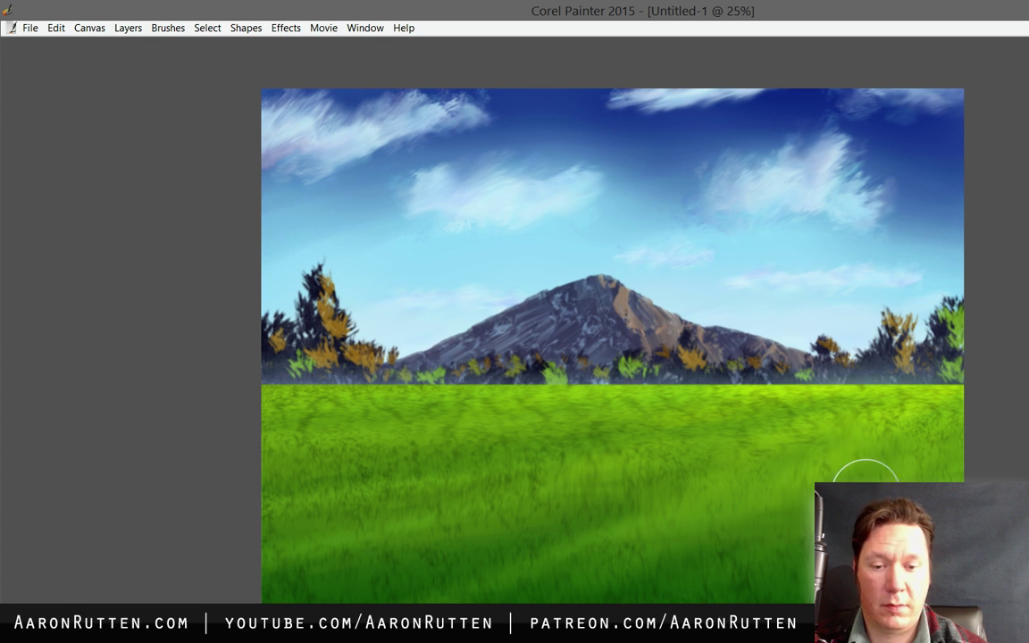
key(Tab)
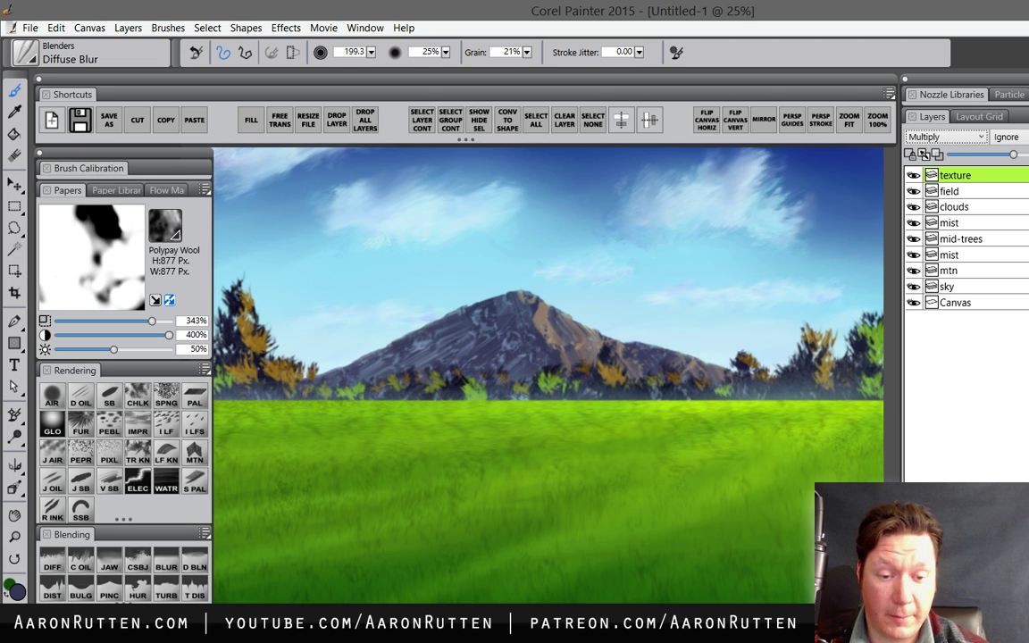
mouse_move(536, 357)
mouse_down()
mouse_move(575, 400)
mouse_move(599, 400)
mouse_up()
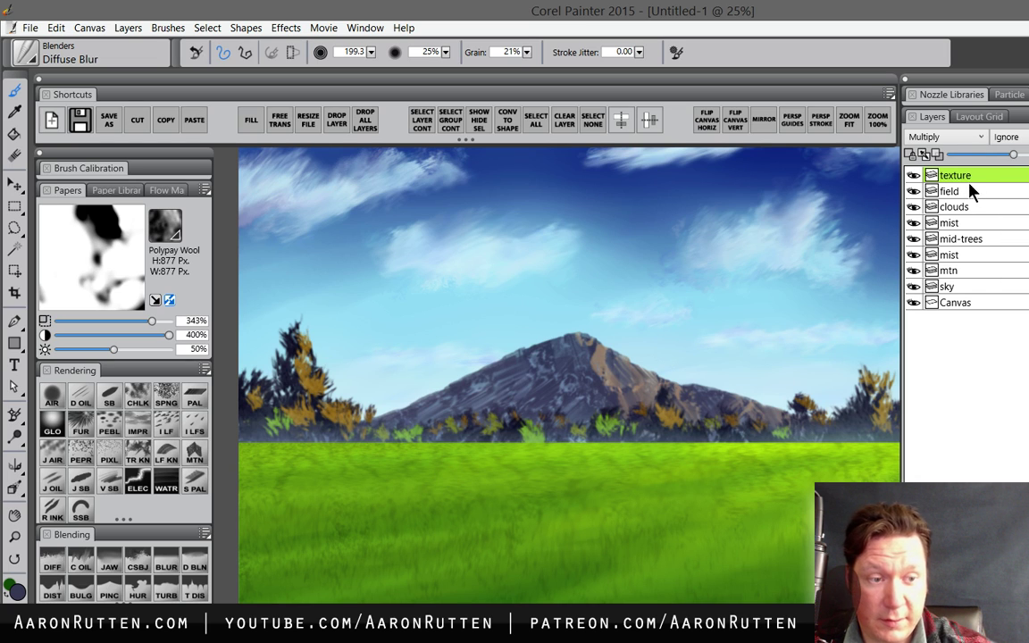
- Add a layer above mid-trees and paint thin pale trunks among the left-hand trees with the Detail Oils Brush
click(965, 238)
key(ctrl+shift+n)
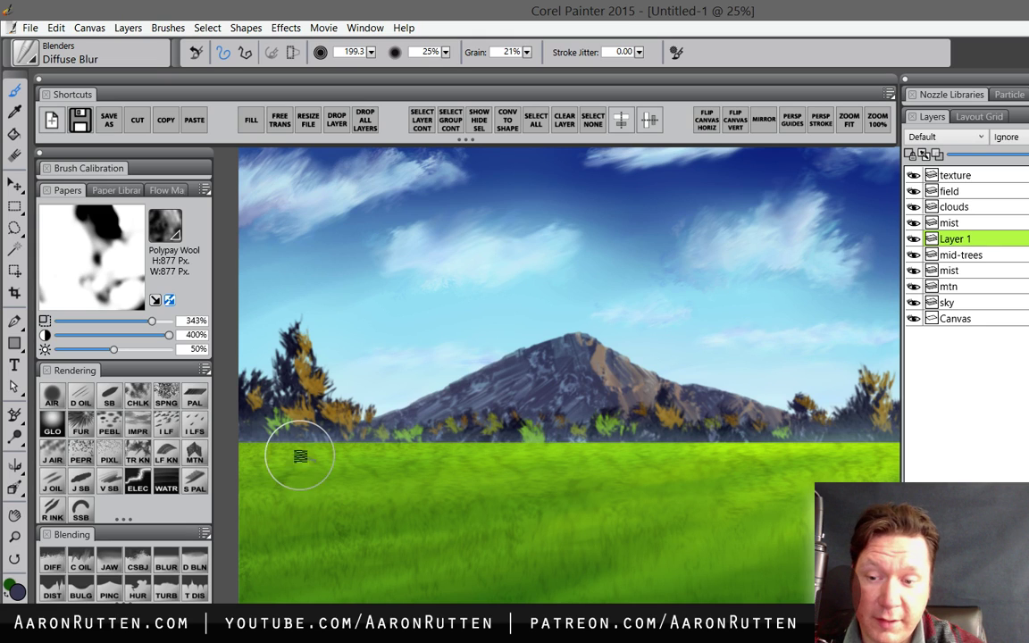
click(80, 393)
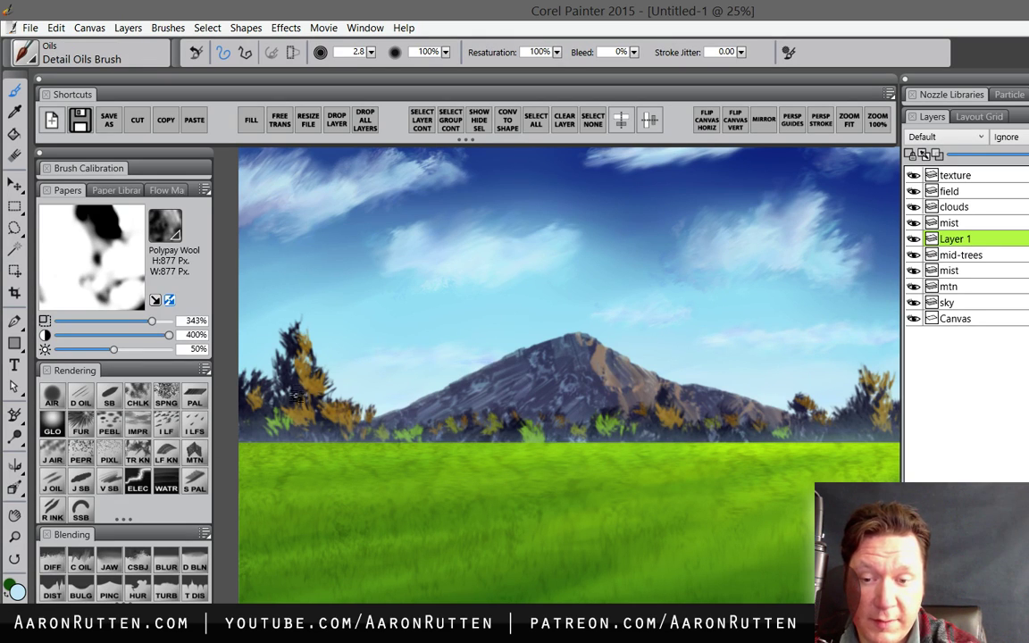
key(m)
click(337, 397)
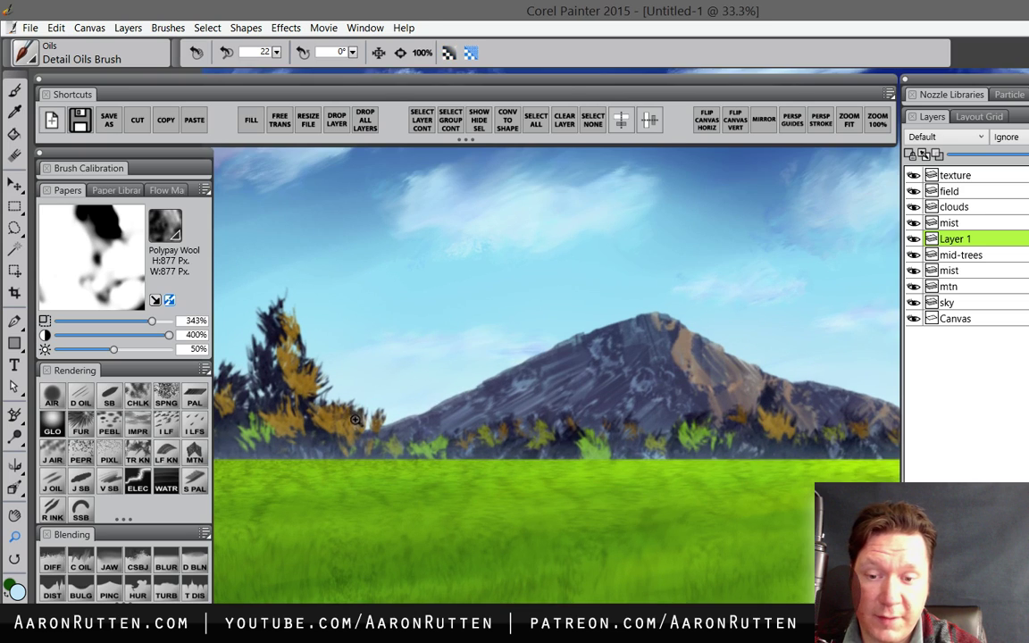
key(Tab)
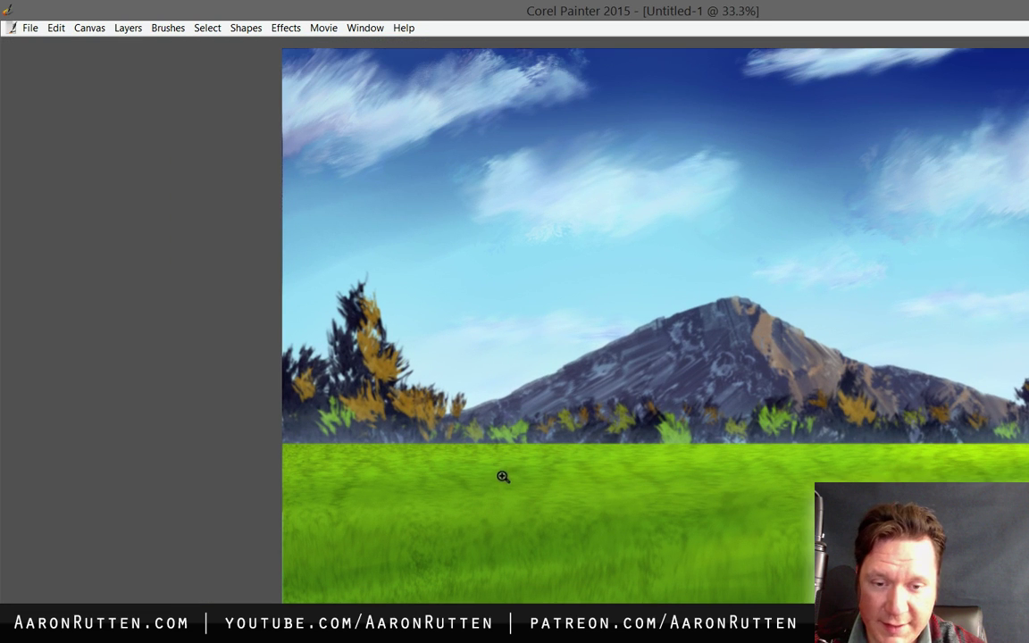
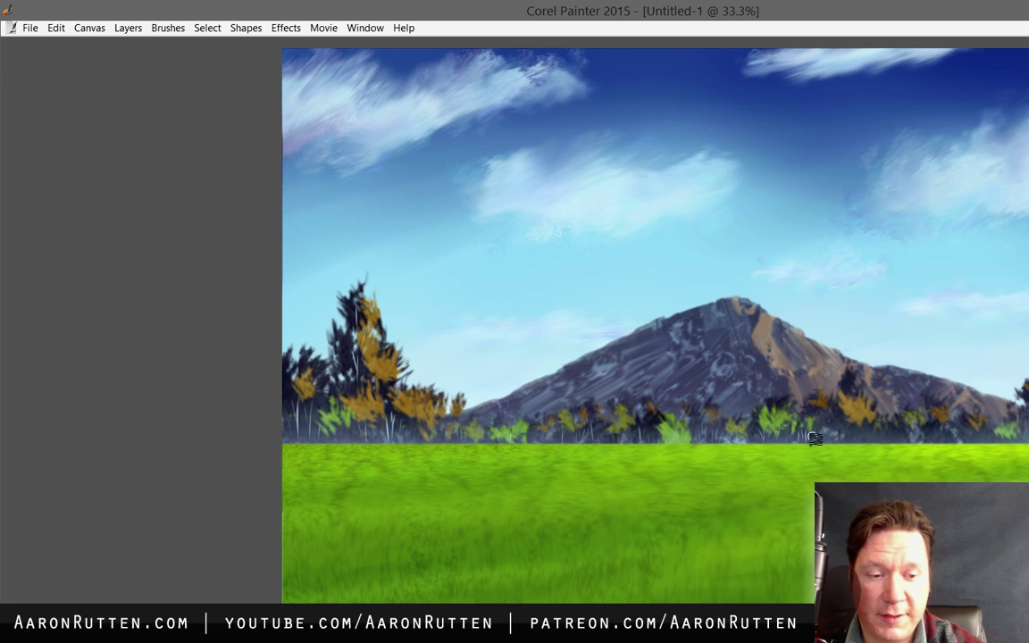
- Paint more thin pale trunks along the tree line from the foot of the mountain to the right-hand trees
mouse_move(717, 474)
mouse_down()
mouse_move(696, 544)
mouse_move(582, 499)
mouse_up()
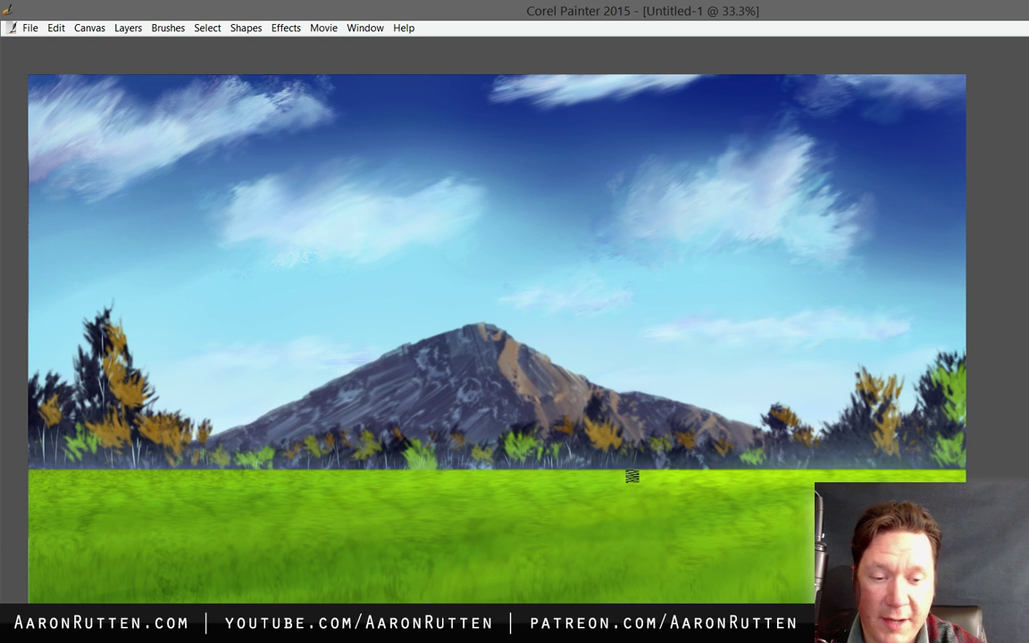
mouse_move(689, 494)
mouse_down()
mouse_move(607, 546)
mouse_move(563, 464)
mouse_up()
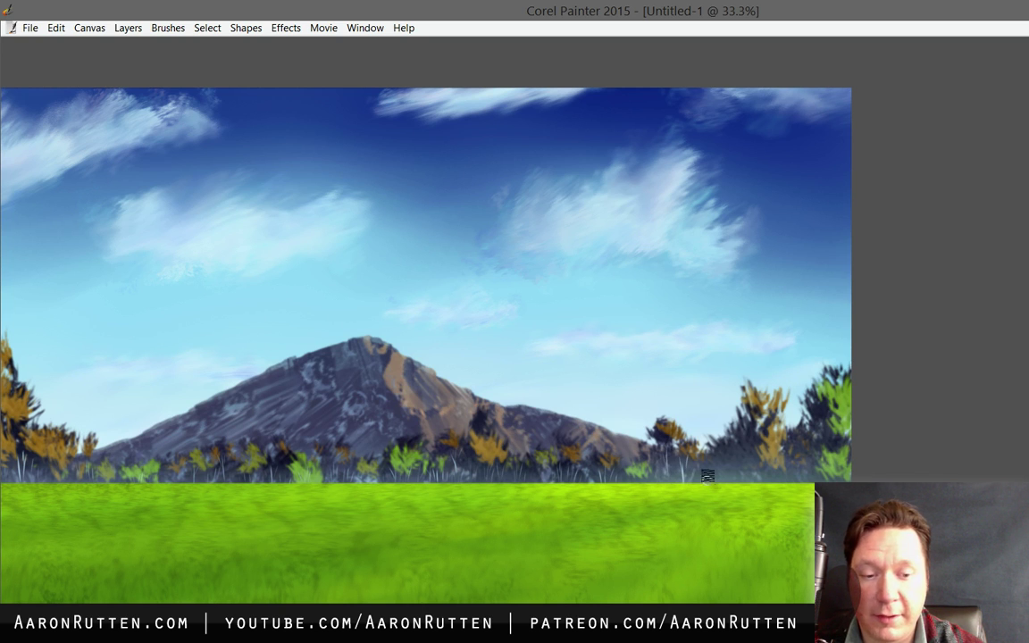
drag(733, 469, 732, 422)
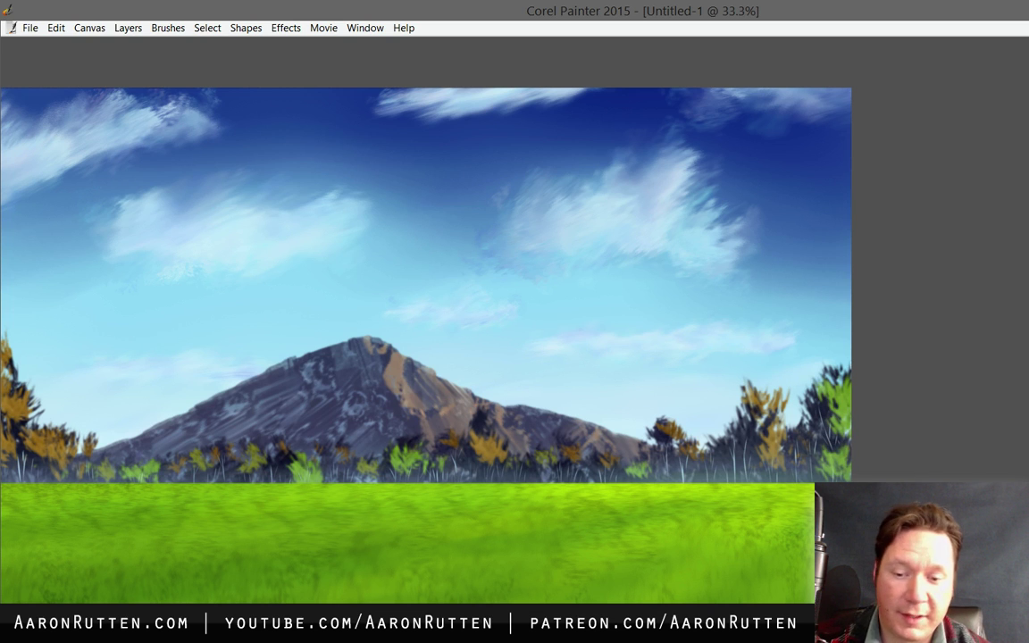
- Paint dark trunks and branches among the pale ones along the tree line with the Detail Oils Brush
drag(375, 358, 672, 291)
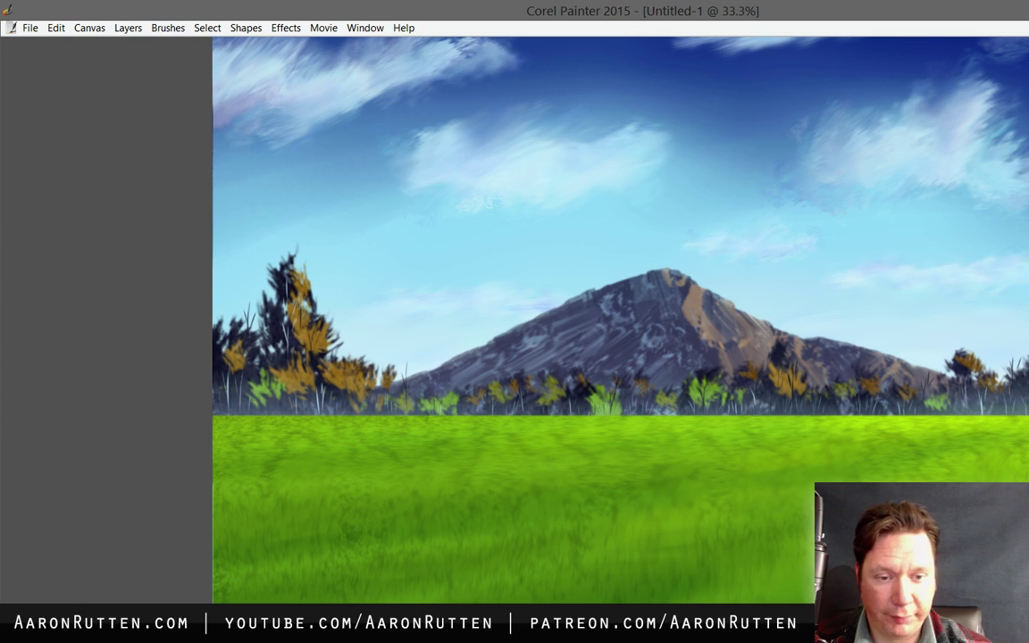
drag(536, 358, 509, 461)
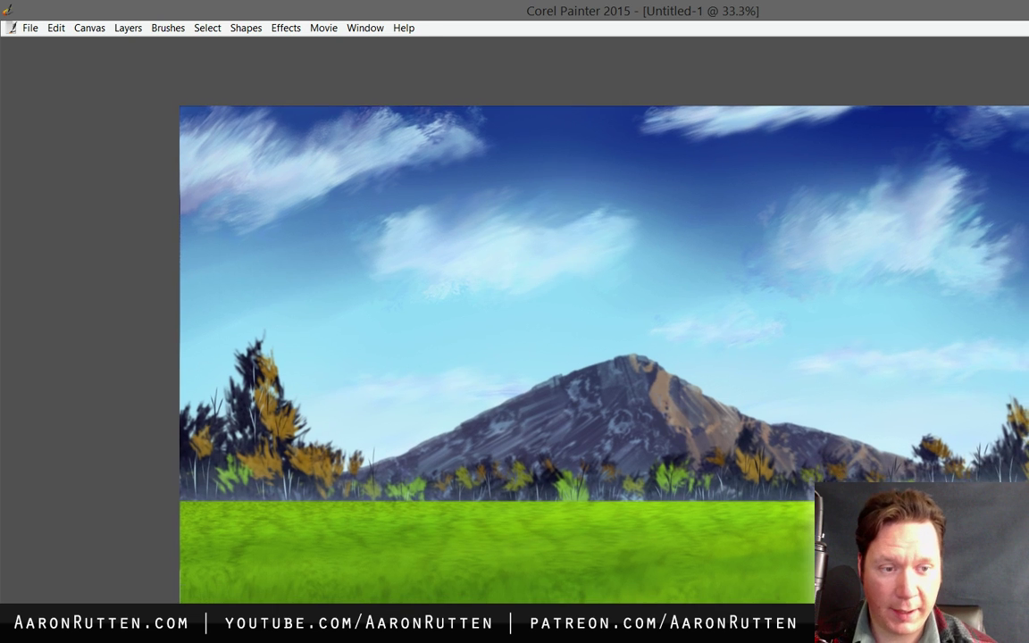
key(Tab)
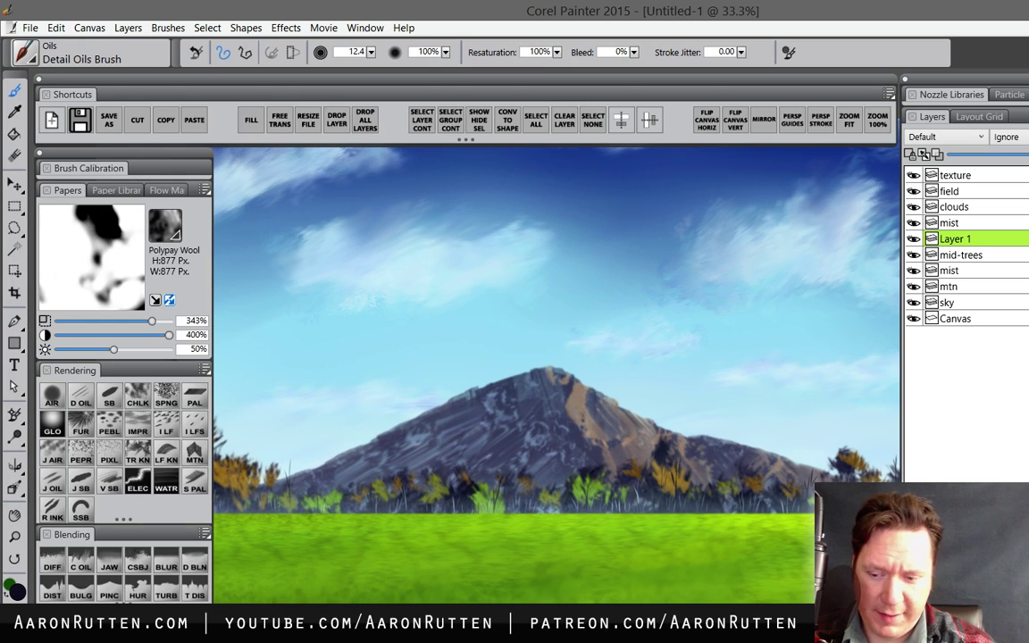
- Choose the Coarse Oily Blender, then delete the clouds layer and make the sky layer active
click(84, 564)
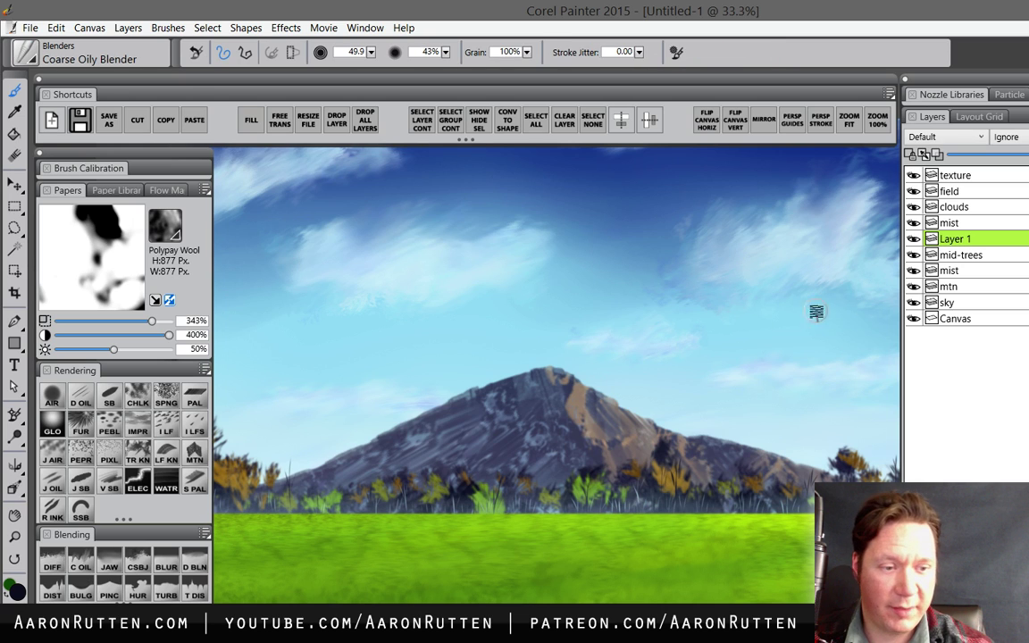
click(960, 306)
click(974, 207)
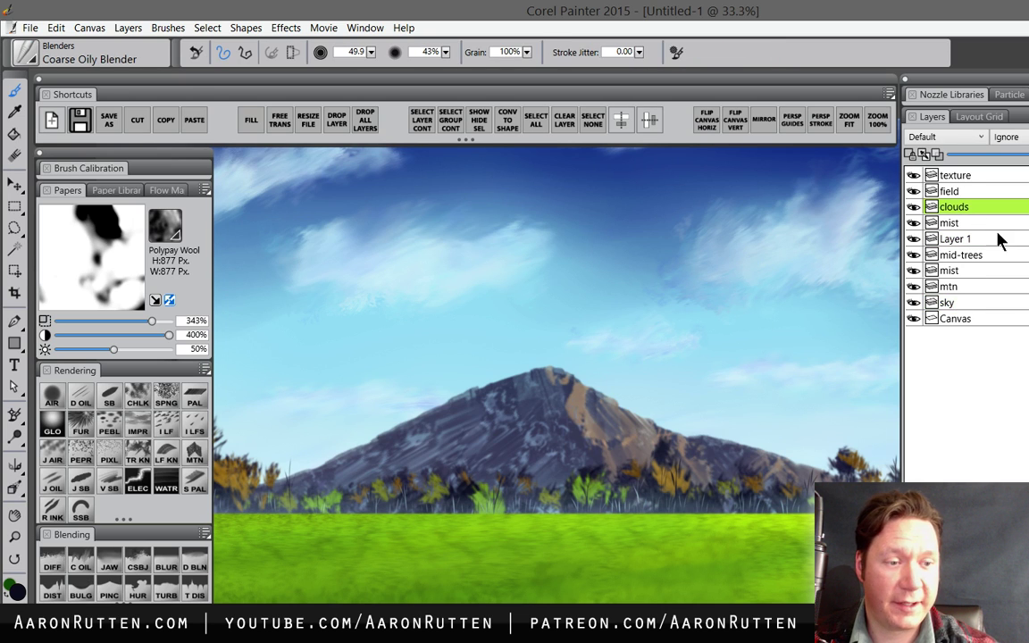
key(Delete)
click(972, 286)
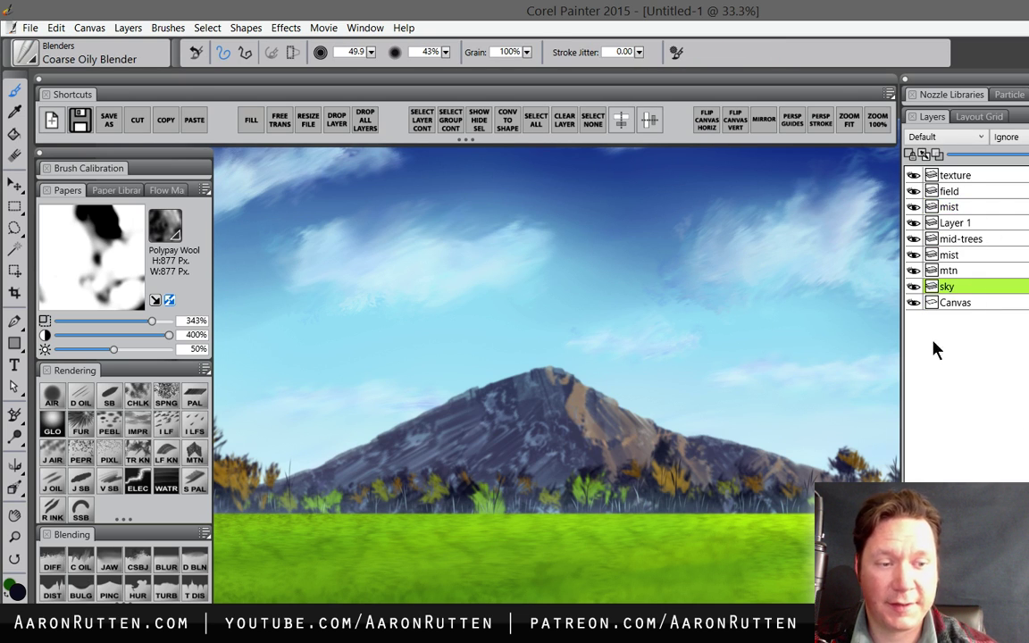
- Switch the paper texture to Basic Paper and roughen the cloud edges across the sky with the Coarse Oily Blender
key(Tab)
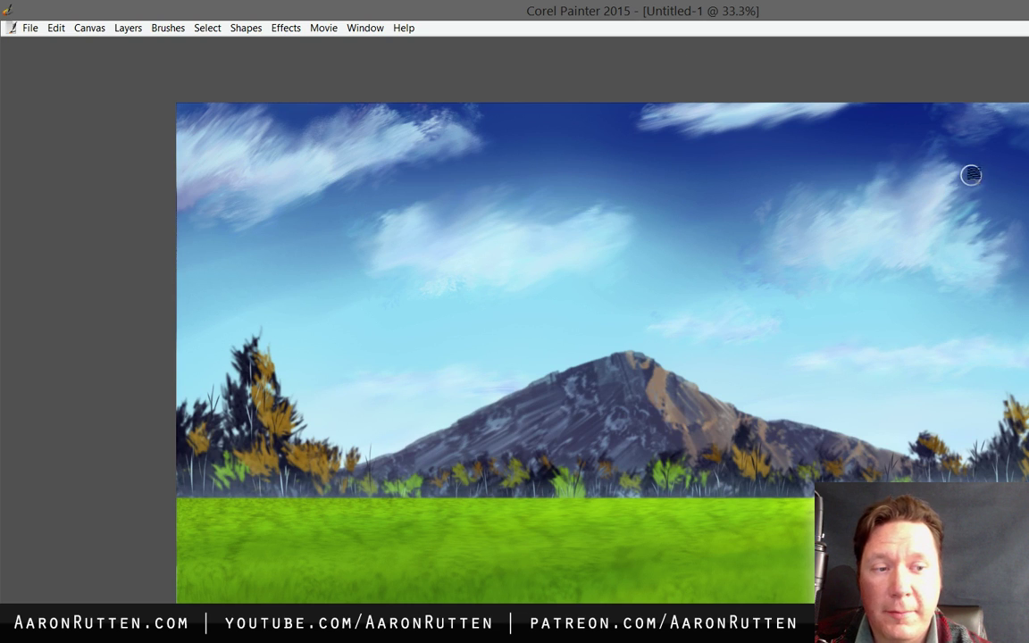
key(Tab)
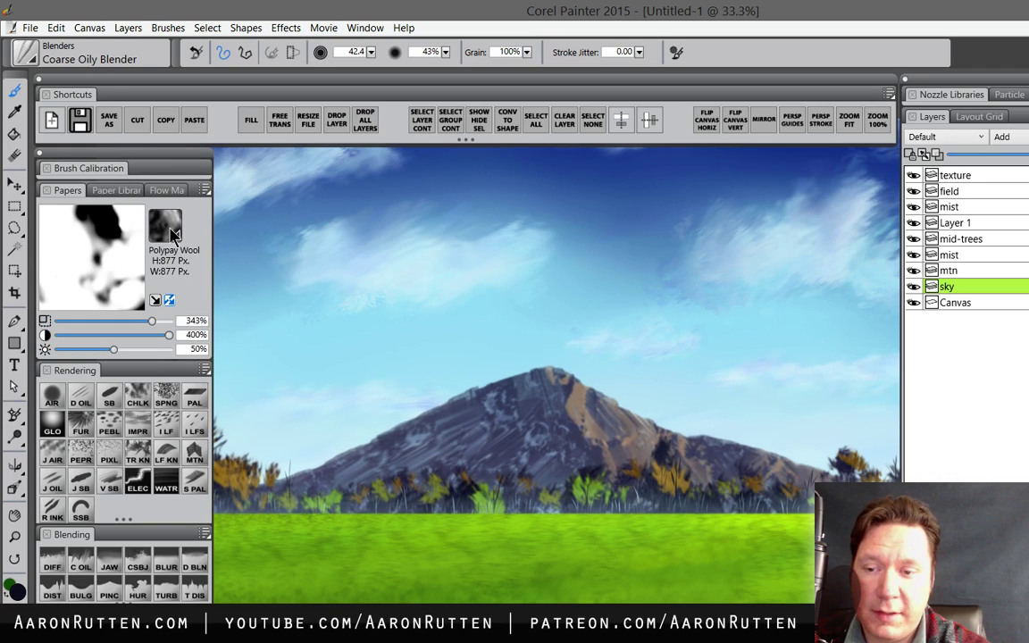
click(163, 223)
scroll(324, 329, up, 3)
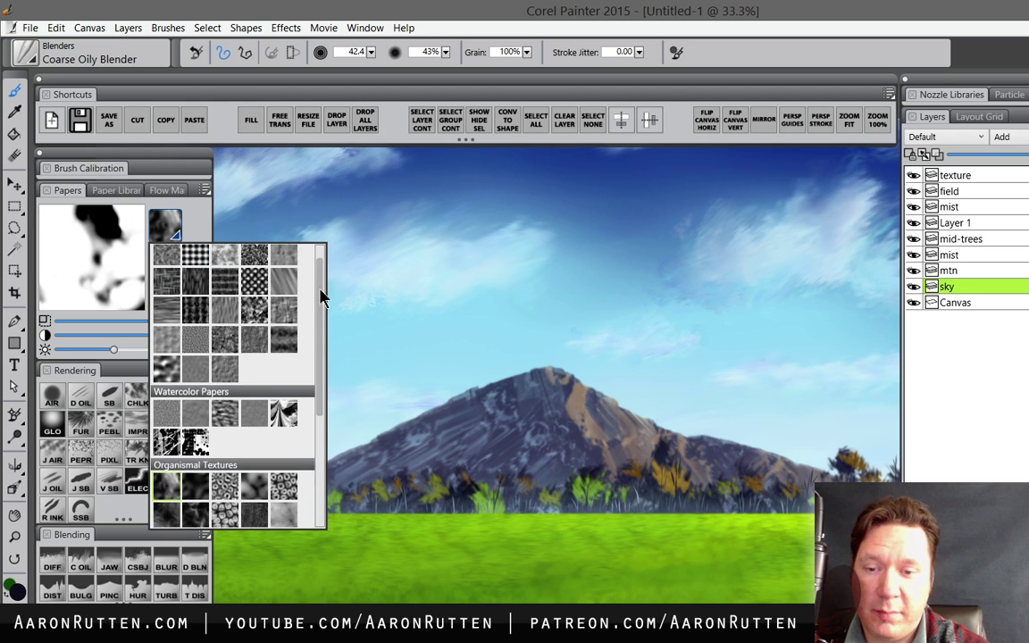
click(169, 270)
key(Tab)
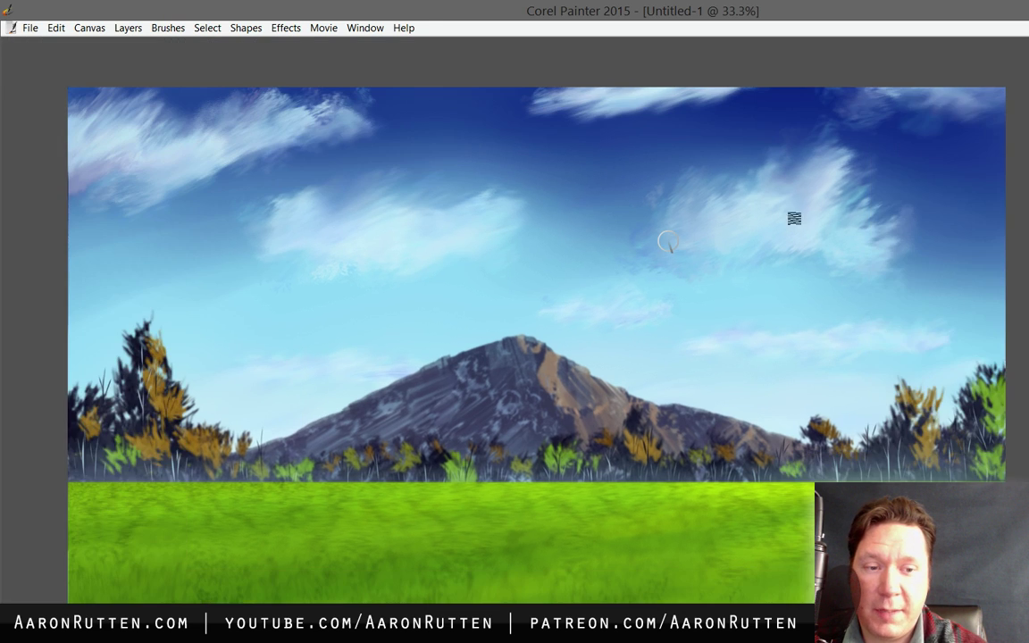
mouse_move(953, 183)
mouse_down()
mouse_move(929, 159)
mouse_move(928, 178)
mouse_move(912, 166)
mouse_move(895, 189)
mouse_move(895, 172)
mouse_move(869, 188)
mouse_move(864, 210)
mouse_move(846, 211)
mouse_move(833, 195)
mouse_move(823, 215)
mouse_move(786, 208)
mouse_up()
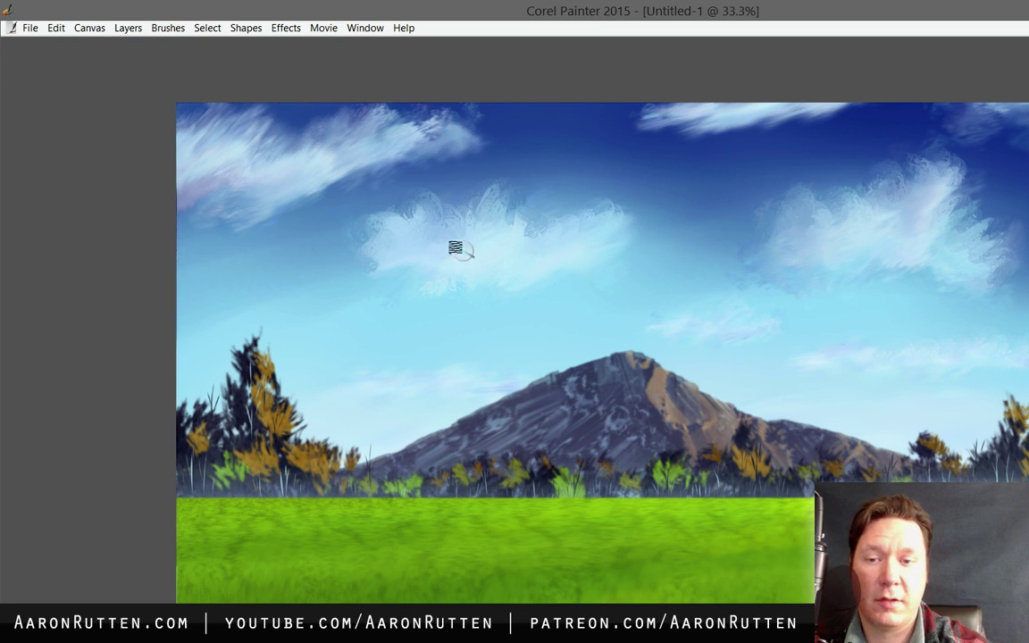
mouse_move(322, 159)
mouse_down()
mouse_move(271, 170)
mouse_move(270, 131)
mouse_move(229, 108)
mouse_move(170, 107)
mouse_up()
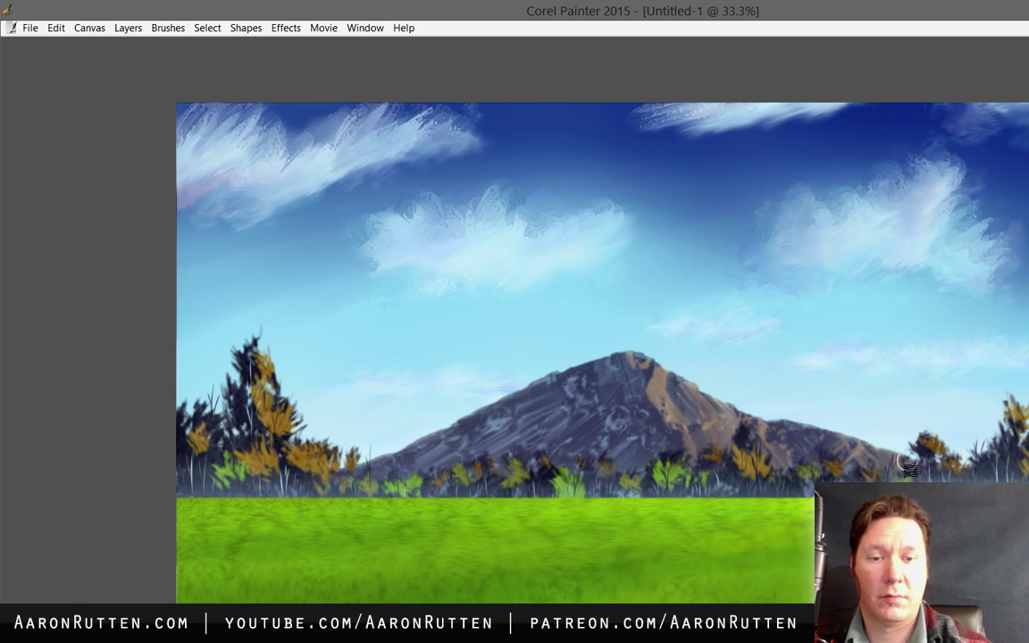
- Soften the roughened clouds across the sky into feathery wisps with the Diffuse Blur brush
key(Tab)
click(56, 563)
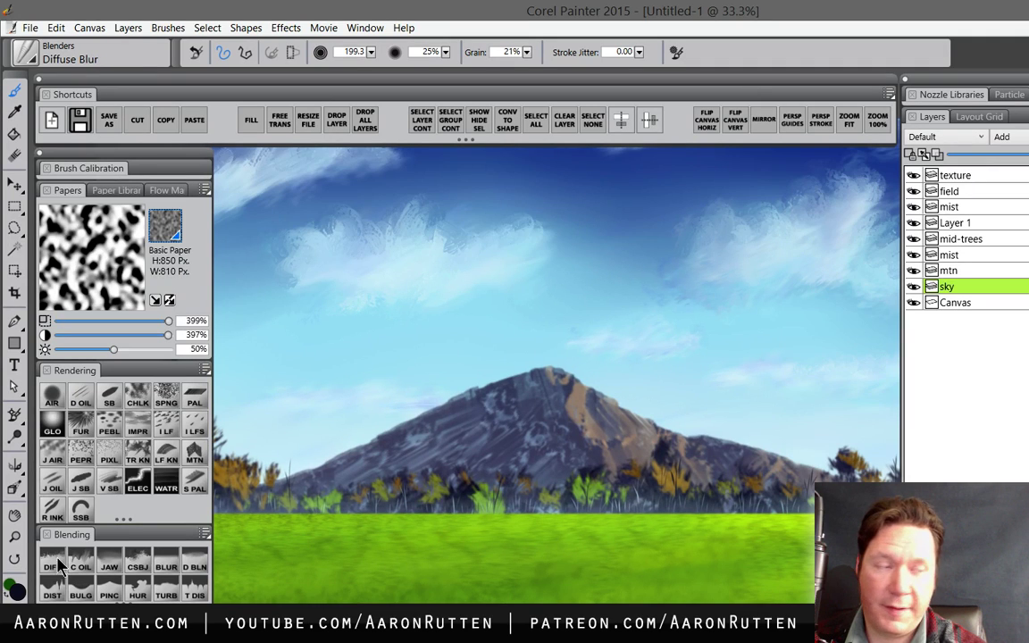
key(Tab)
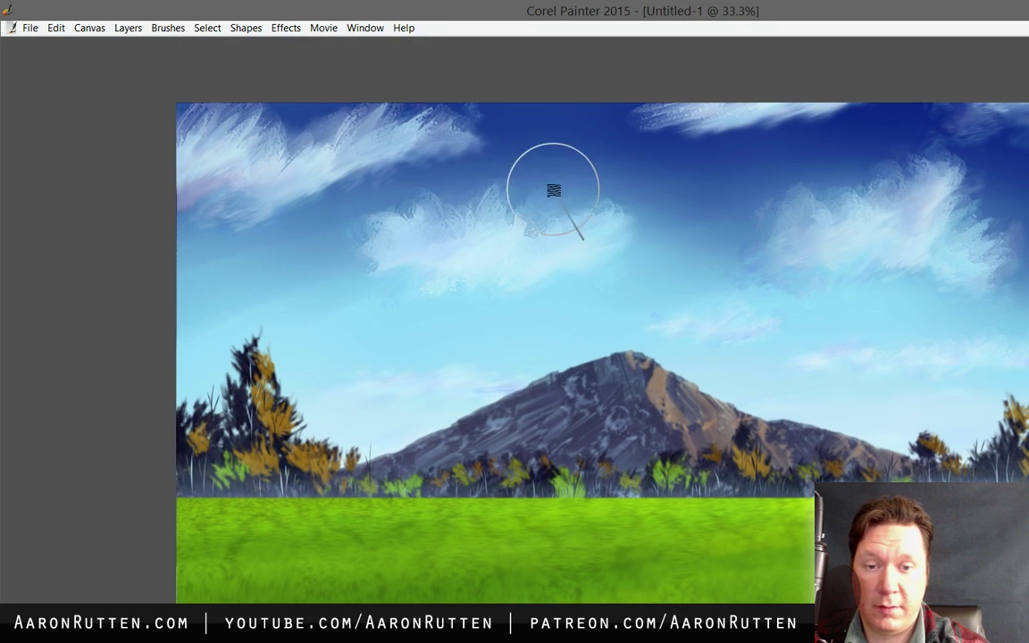
drag(499, 196, 480, 244)
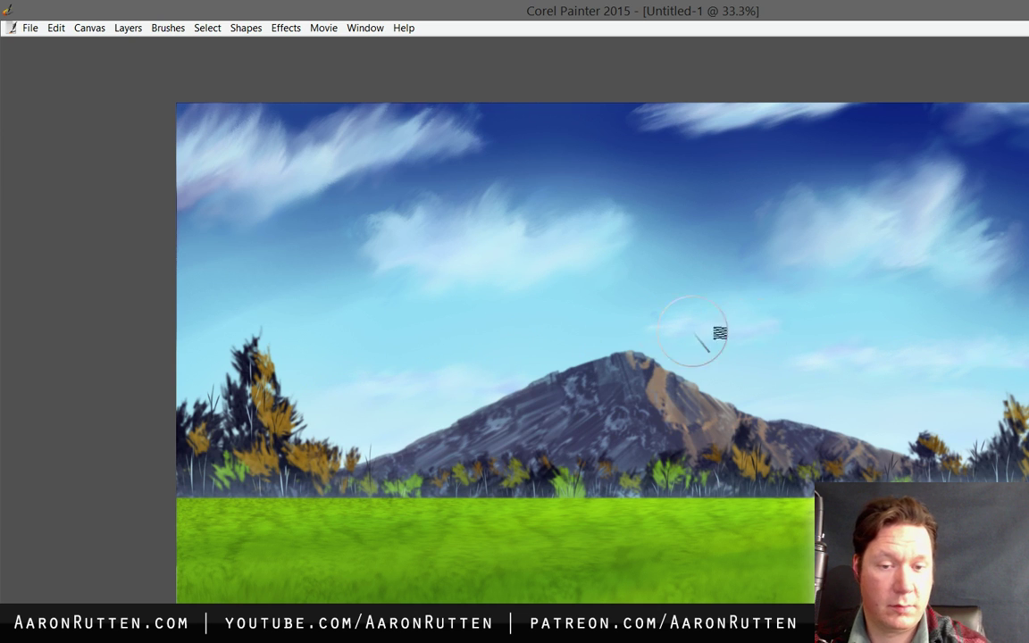
- Rename Layer 1, directly above the mid-trees layer, as trunks
drag(536, 358, 516, 283)
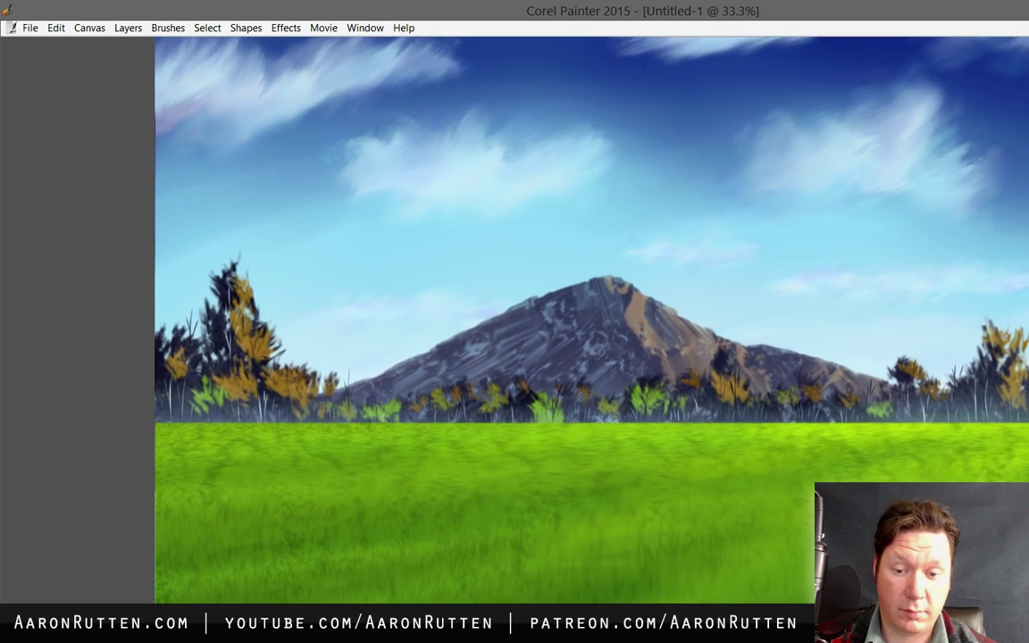
drag(536, 357, 513, 384)
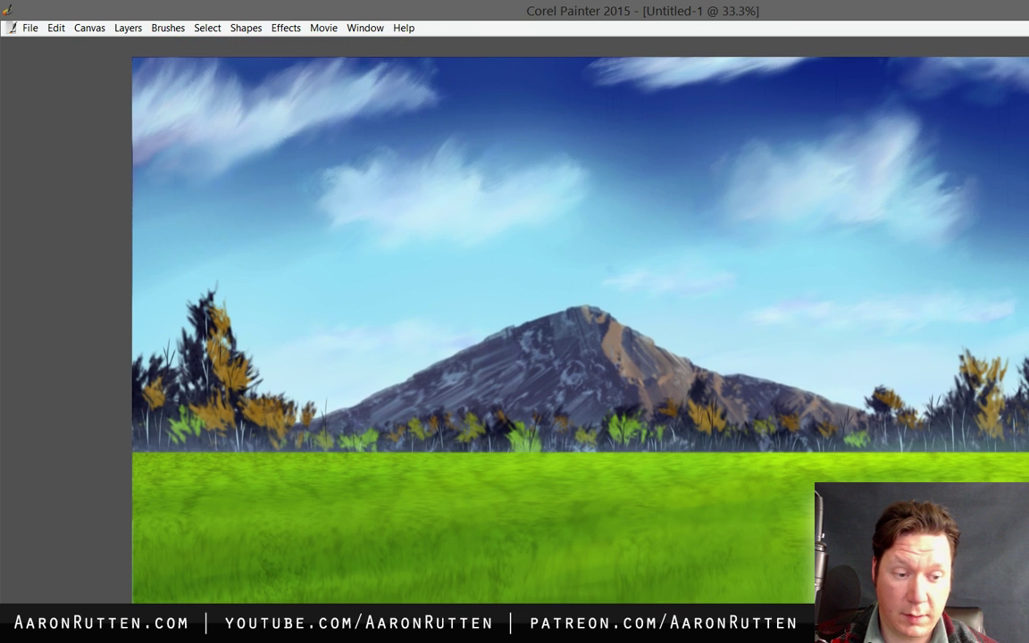
key(Tab)
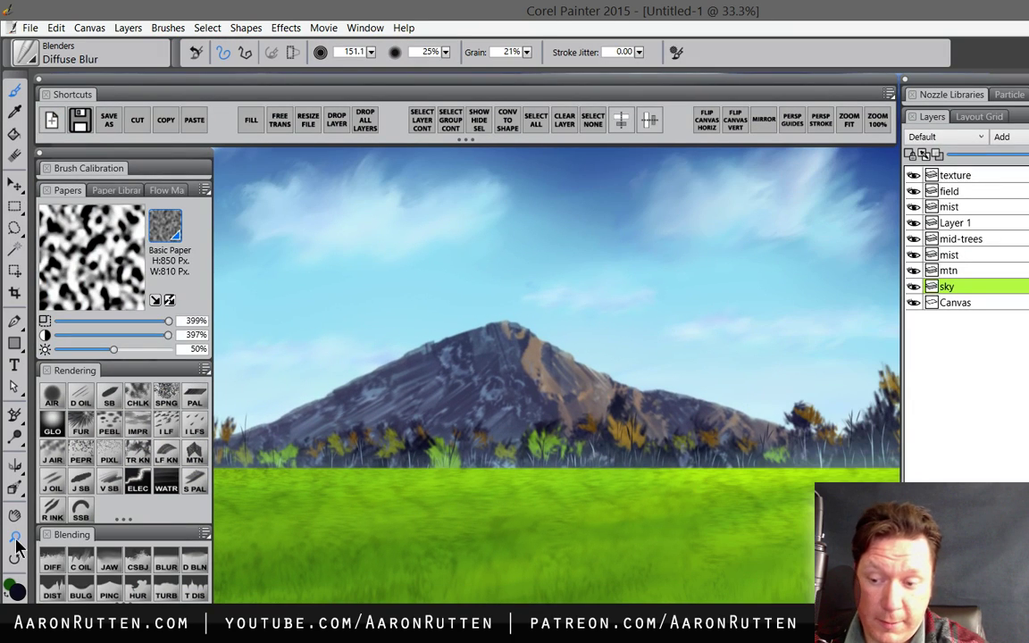
click(15, 538)
alt+click(480, 539)
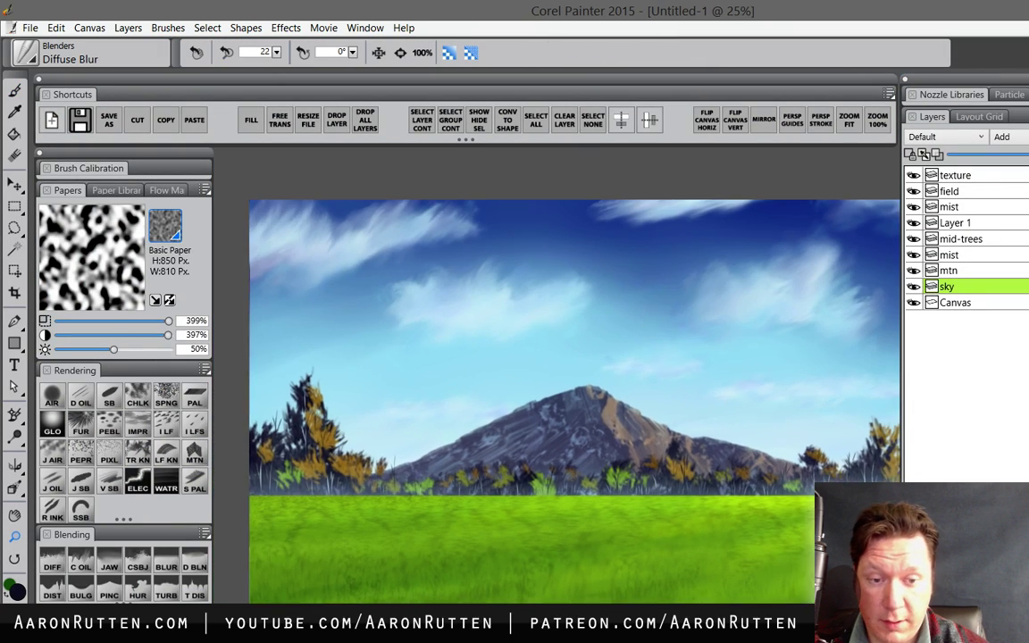
scroll(611, 603, down, 1)
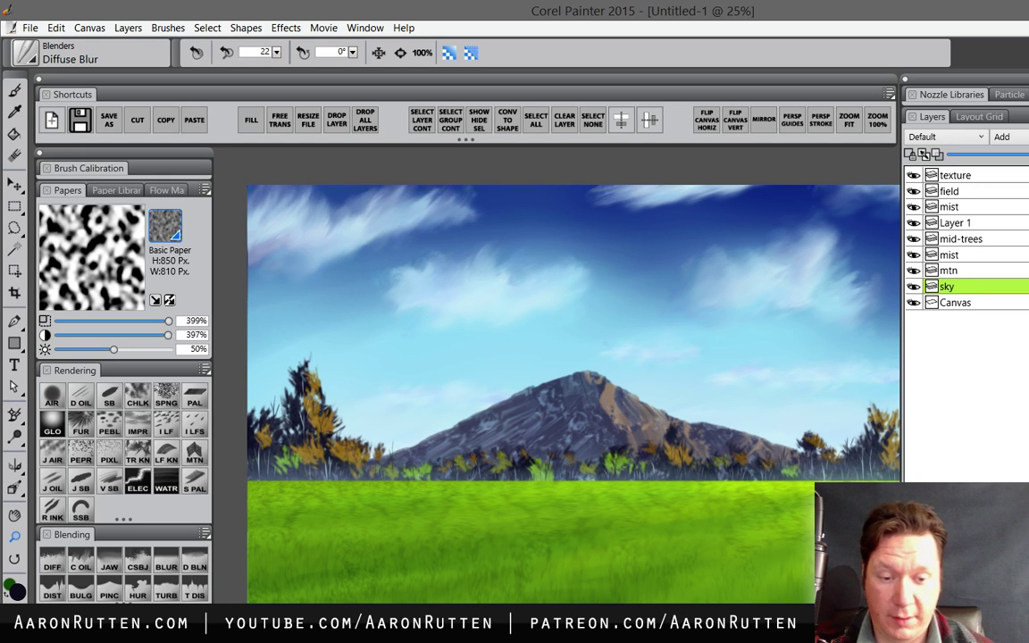
scroll(566, 391, down, 1)
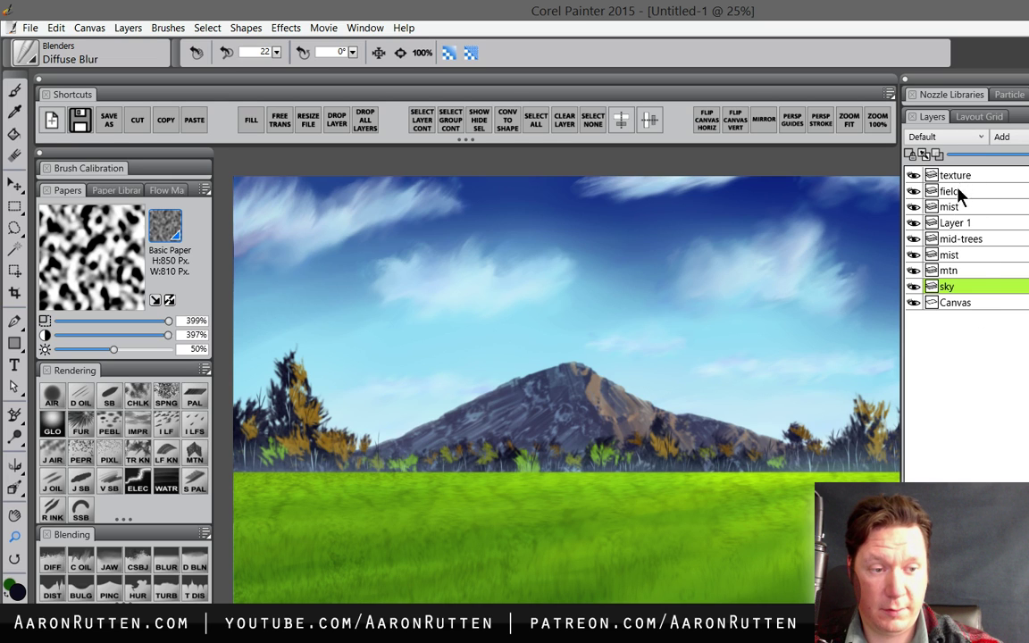
click(940, 223)
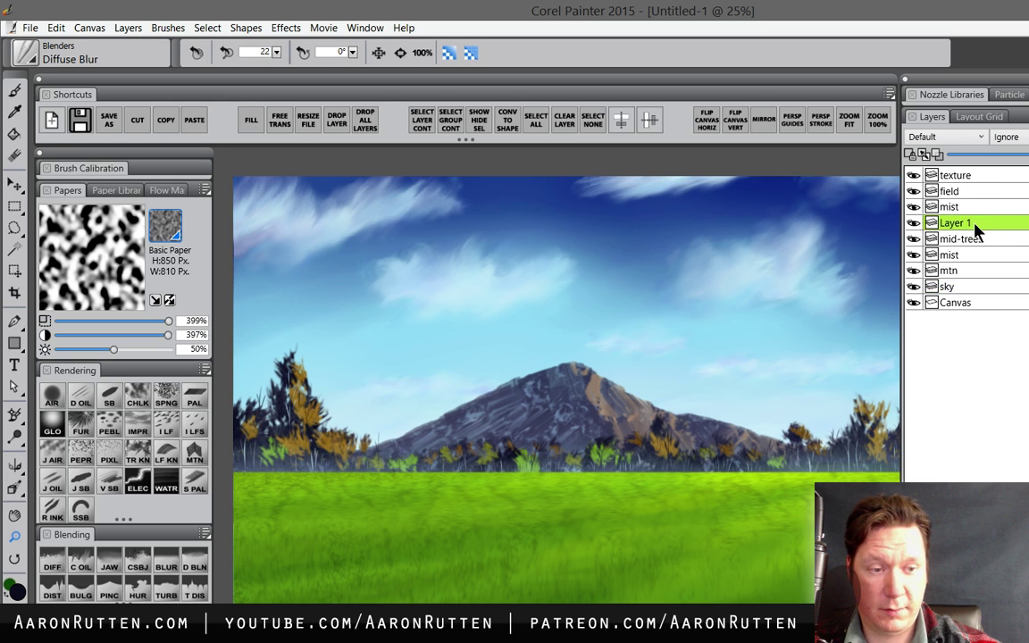
double_click(965, 226)
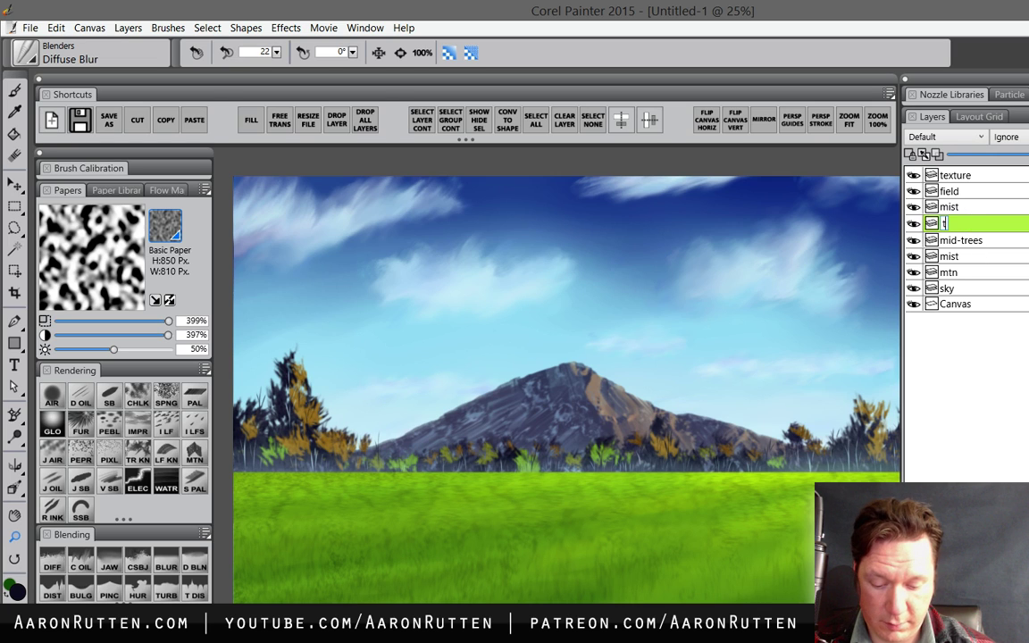
text(trunks)
key(Return)
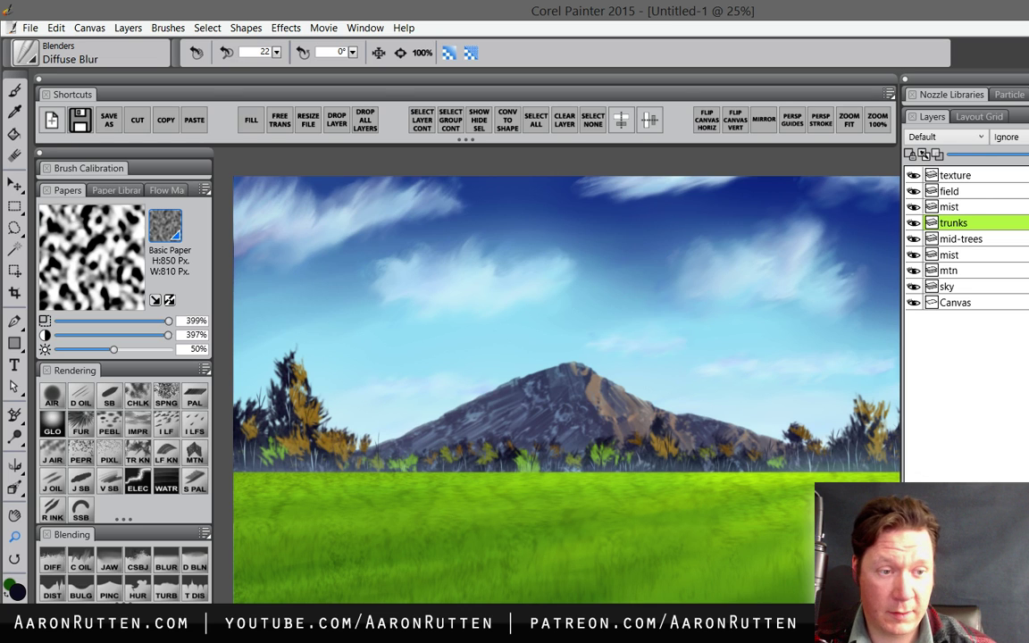
- Add a layer above the texture layer and name it trunk
click(974, 178)
key(ctrl+shift+n)
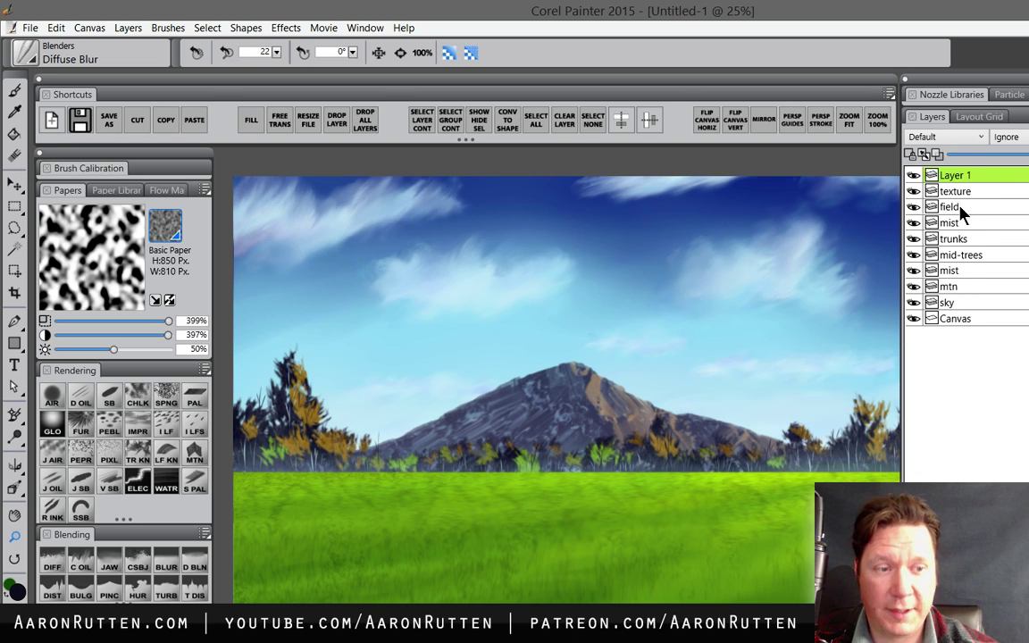
double_click(960, 176)
text(trunk)
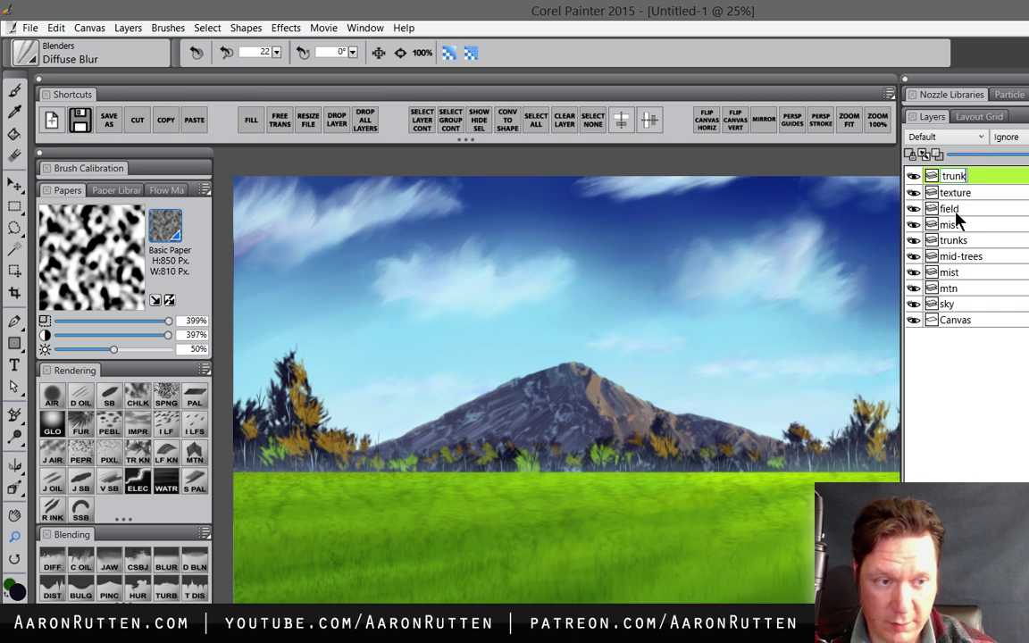
key(Return)
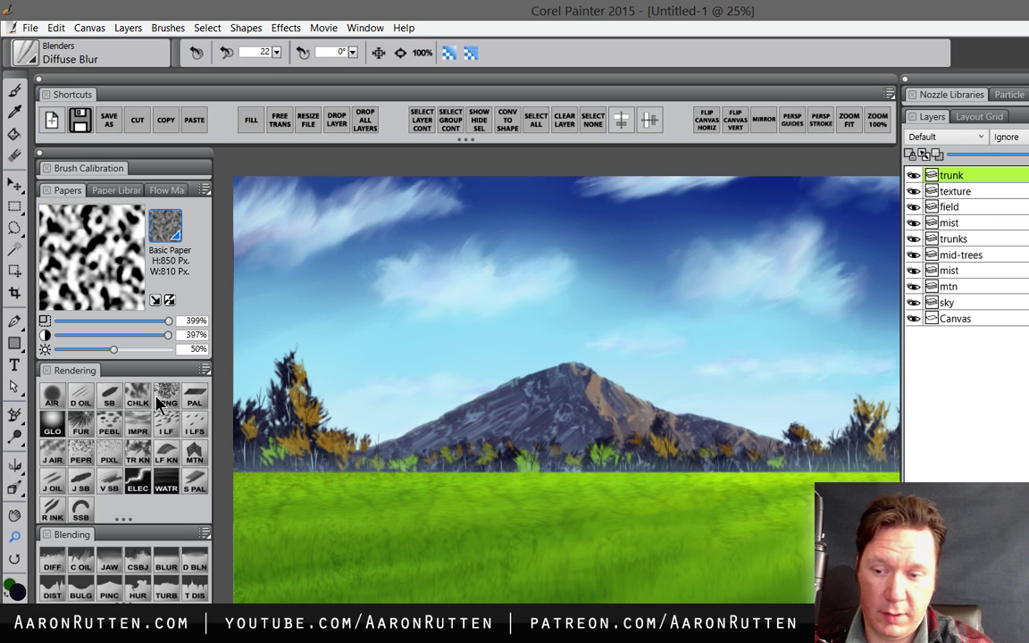
- Paint a thick dark trunk with the Rough-Ink brush, leaning from the canvas's lower-left corner to its upper edge and widening at the base
click(55, 511)
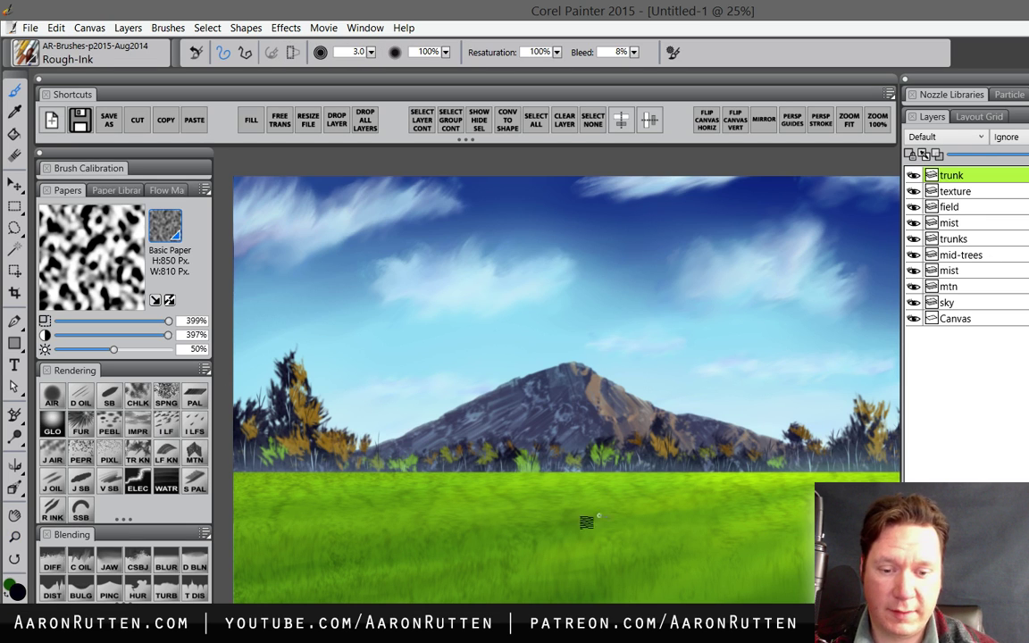
key(Tab)
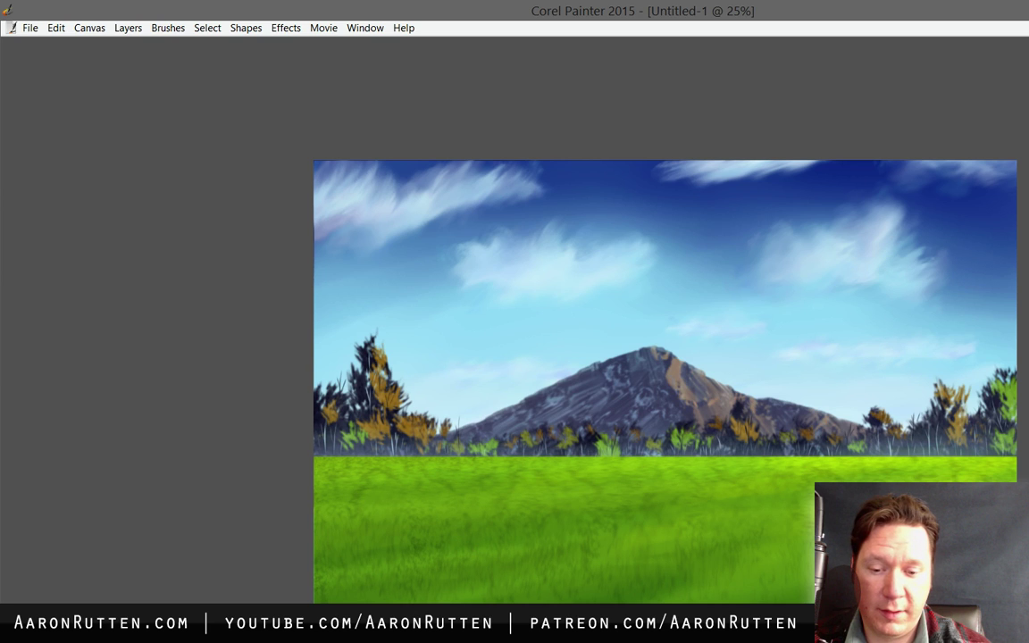
drag(321, 601, 514, 234)
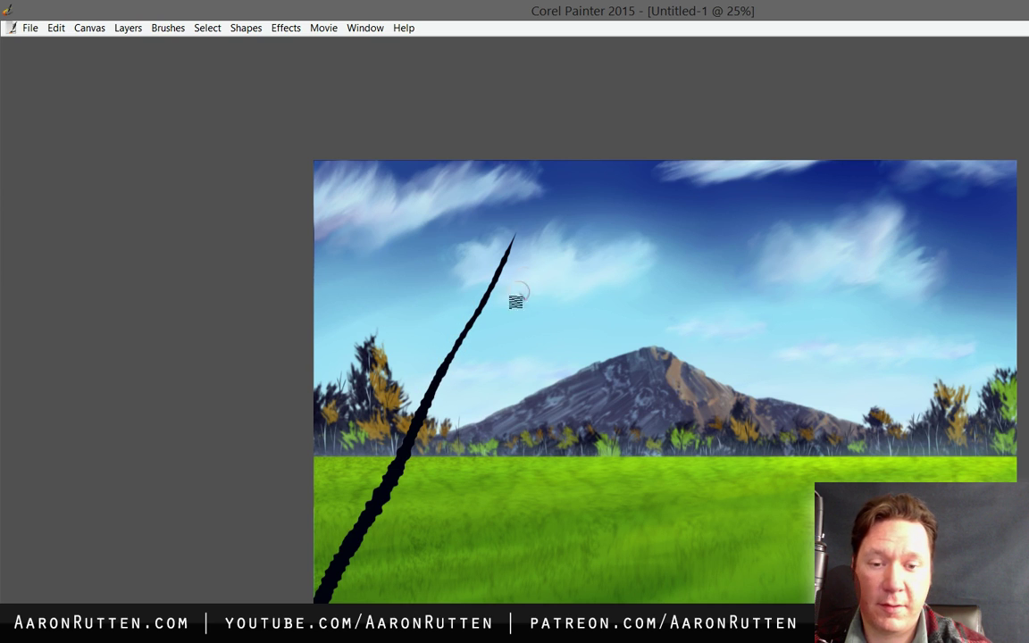
mouse_move(357, 418)
mouse_down()
mouse_move(453, 237)
mouse_move(562, 105)
mouse_up()
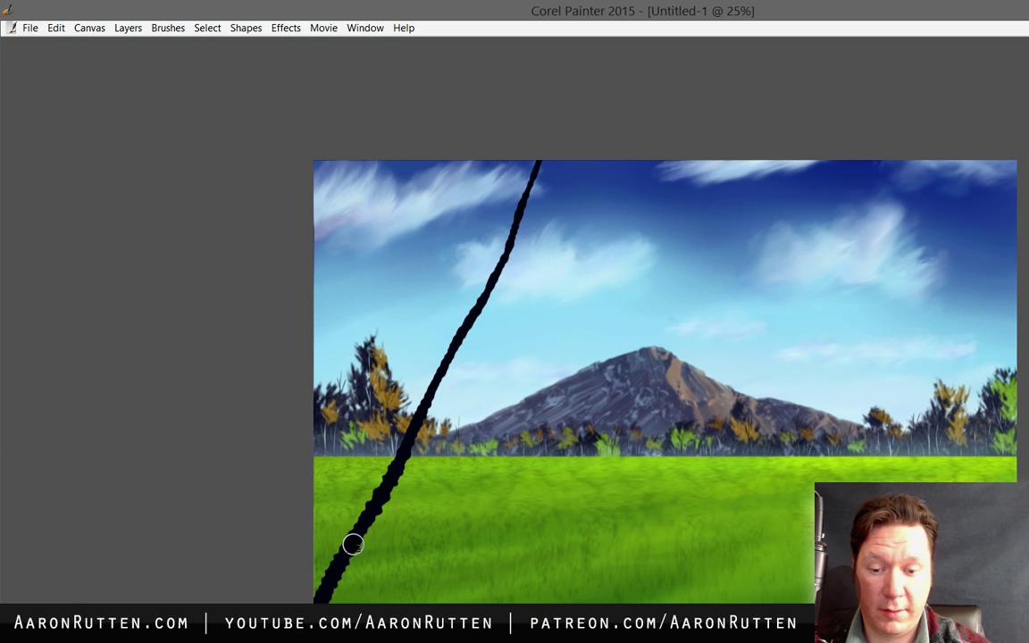
mouse_move(314, 593)
mouse_down()
mouse_move(458, 339)
mouse_move(539, 156)
mouse_up()
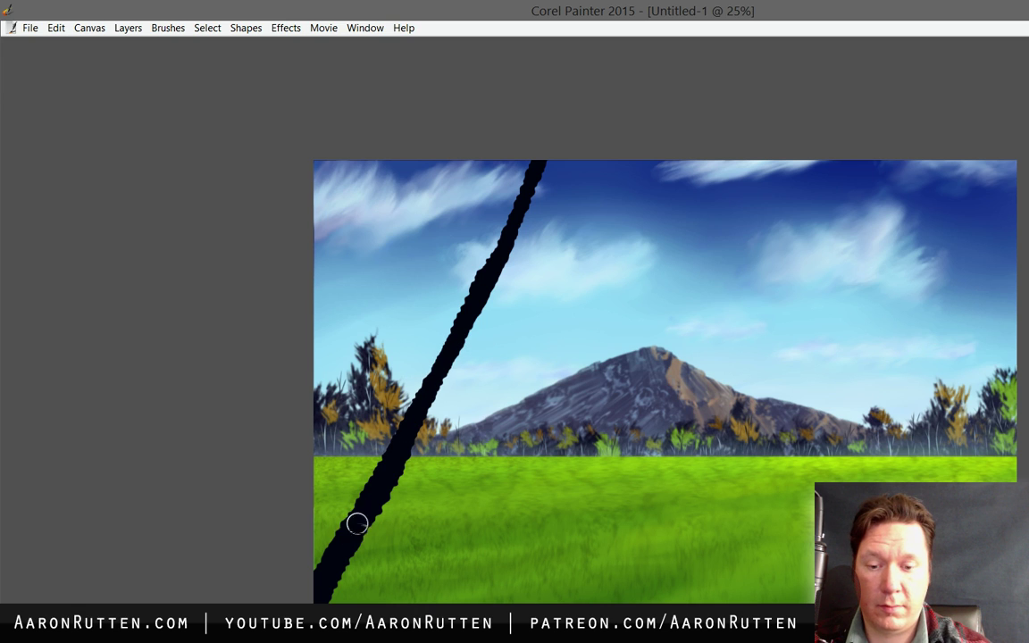
mouse_move(341, 528)
mouse_down()
mouse_move(380, 448)
mouse_move(436, 404)
mouse_move(455, 340)
mouse_move(338, 558)
mouse_move(338, 586)
mouse_up()
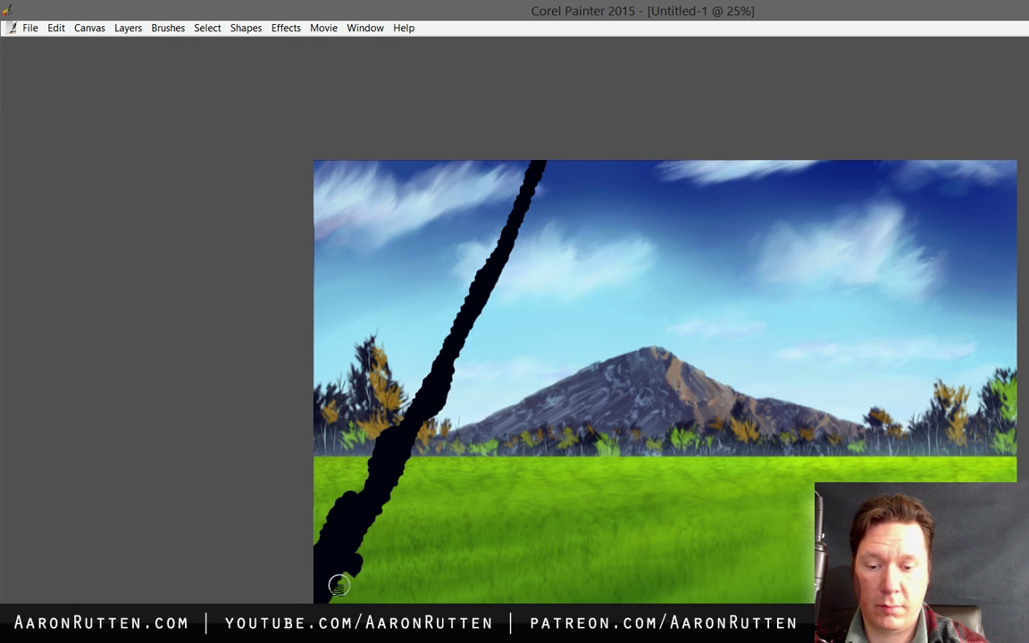
- Paint two long dark branches rising from the left side of the leaning trunk to the top of the canvas
mouse_move(386, 430)
mouse_down()
mouse_move(385, 375)
mouse_move(338, 171)
mouse_up()
key(ctrl+z)
mouse_move(391, 430)
mouse_down()
mouse_move(355, 262)
mouse_move(327, 190)
mouse_move(345, 138)
mouse_up()
drag(443, 360, 424, 170)
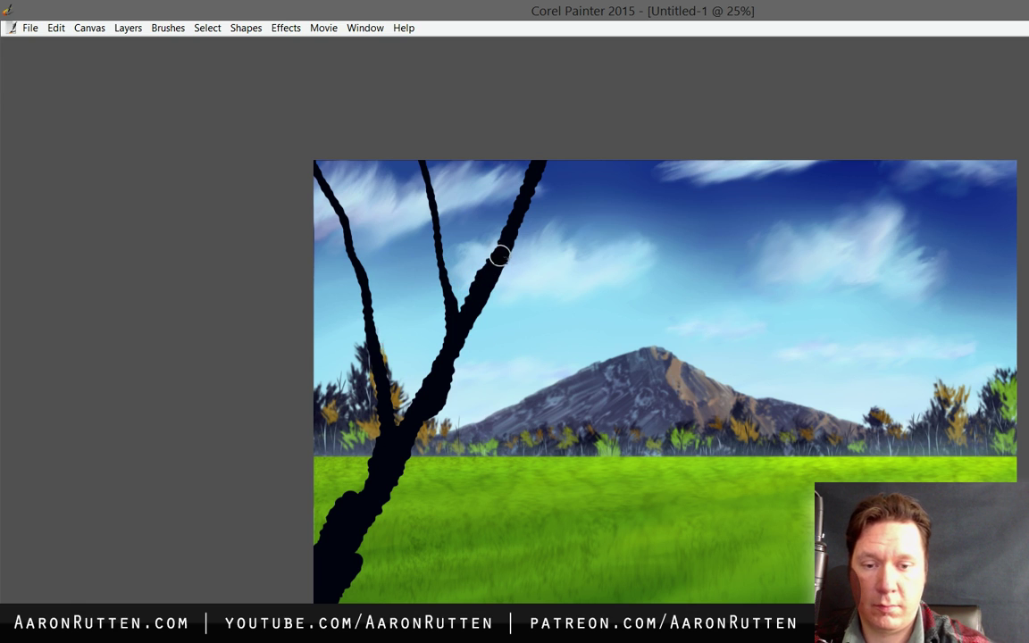
- Paint thin dark branches forking from the upper right of the leaning trunk and from the middle branch toward the canvas's upper edge
drag(535, 209, 576, 162)
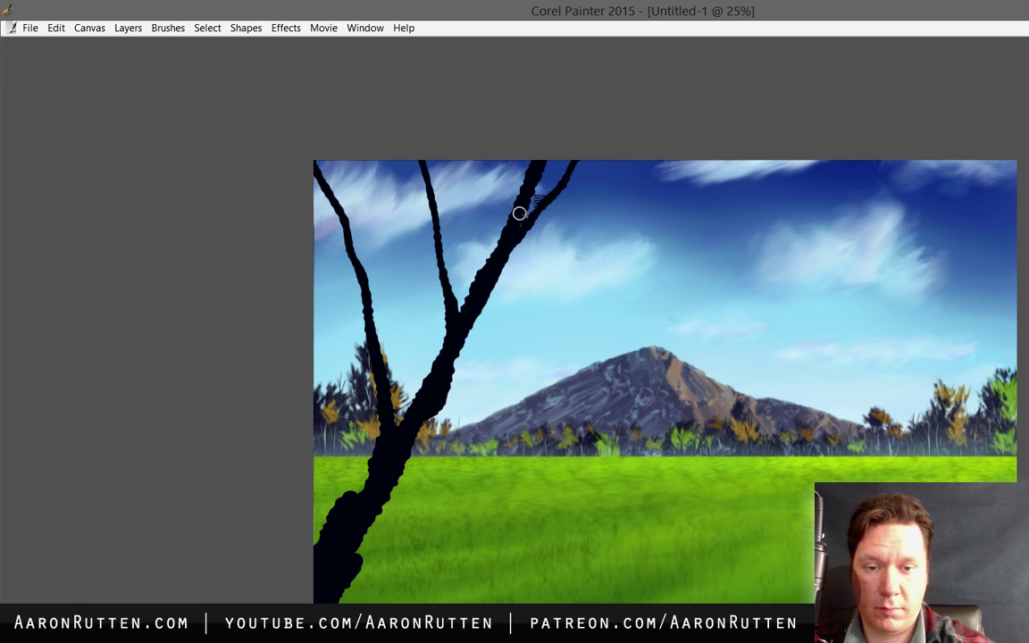
mouse_move(534, 214)
mouse_down()
mouse_move(640, 190)
mouse_move(705, 163)
mouse_up()
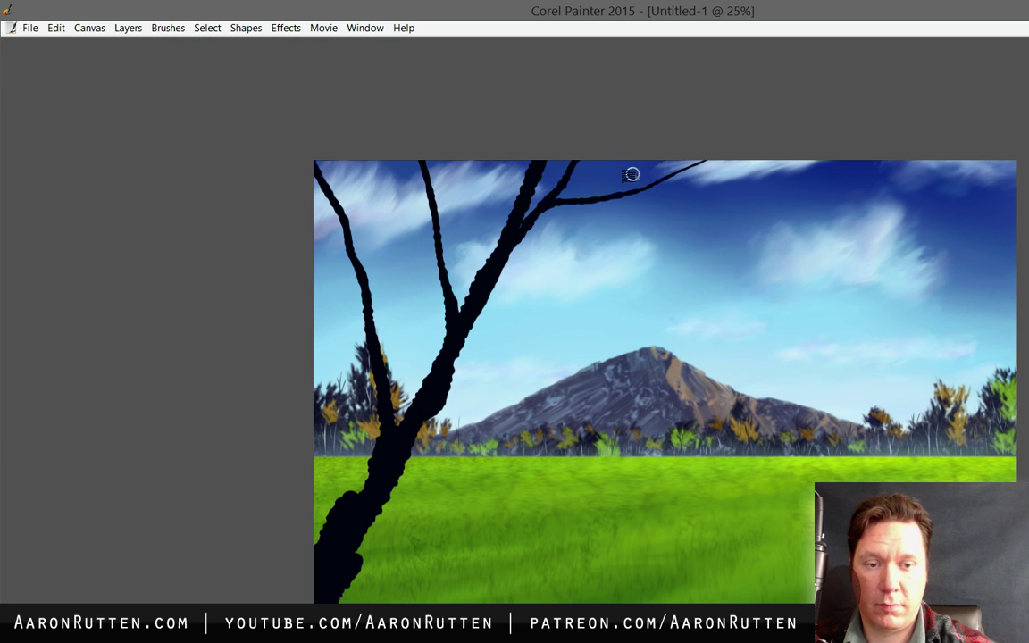
drag(447, 276, 490, 114)
drag(465, 230, 467, 103)
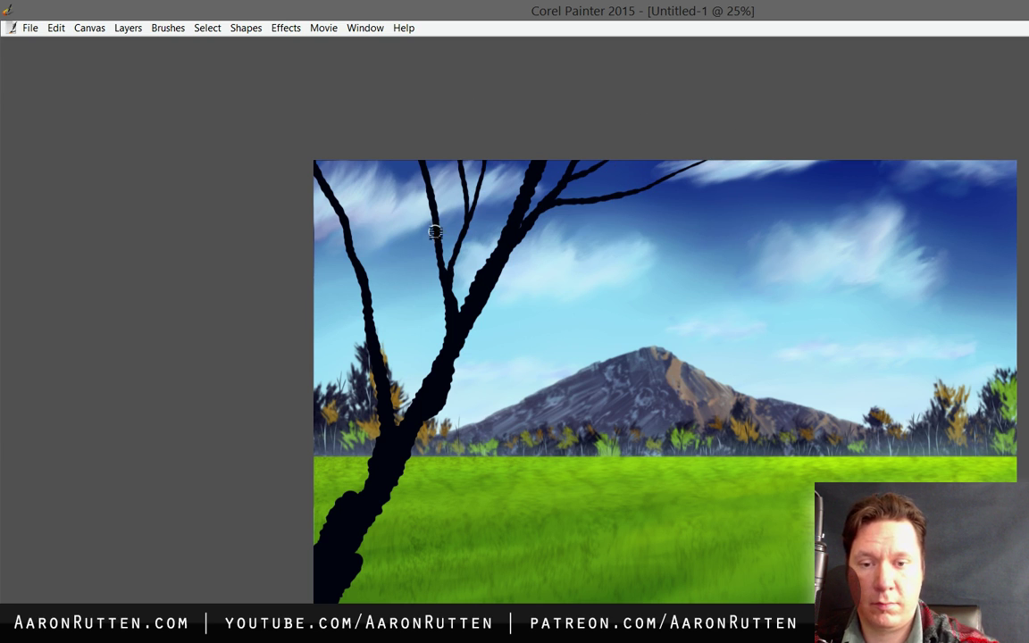
drag(434, 231, 366, 100)
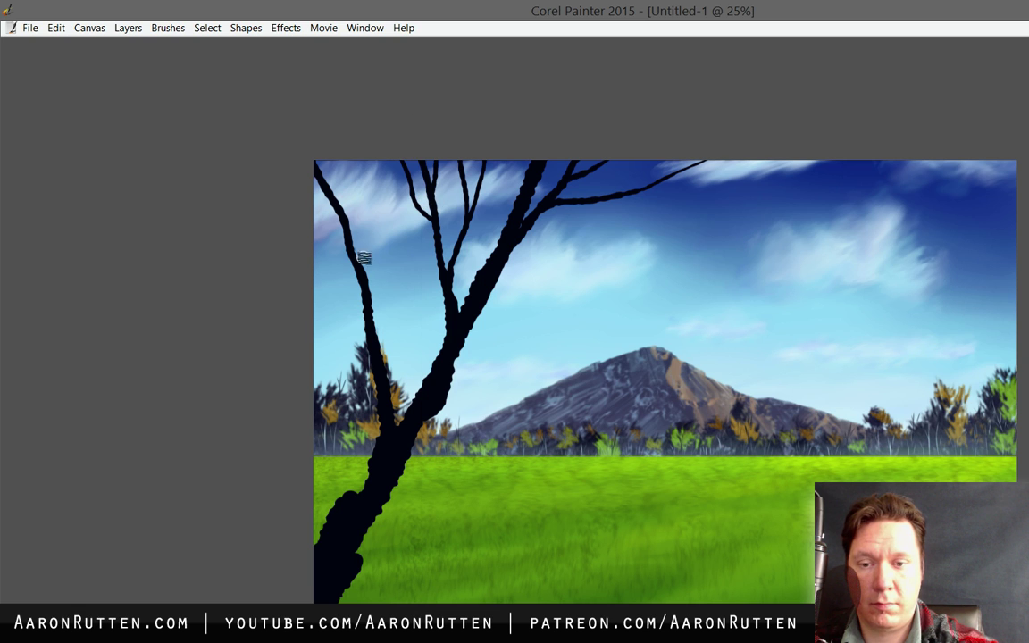
- Paint thin forked offshoots on both sides of the leftmost branch, reaching the canvas's upper and left edges and crossing the middle branch
mouse_move(361, 257)
mouse_down()
mouse_move(433, 152)
mouse_move(381, 184)
mouse_up()
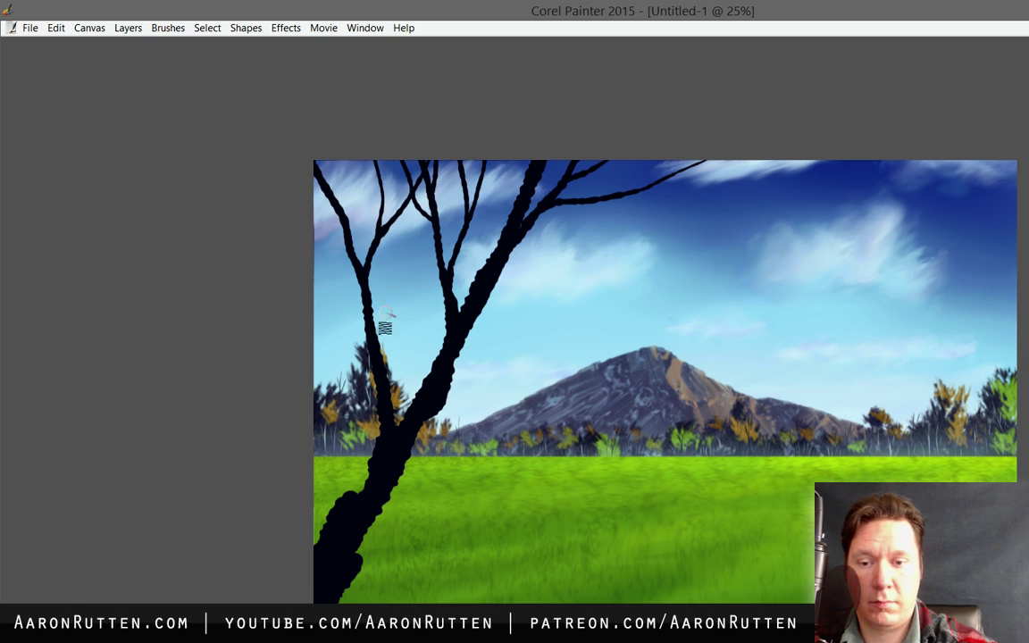
mouse_move(359, 341)
mouse_down()
mouse_move(266, 260)
mouse_move(360, 316)
mouse_move(369, 356)
mouse_move(304, 345)
mouse_up()
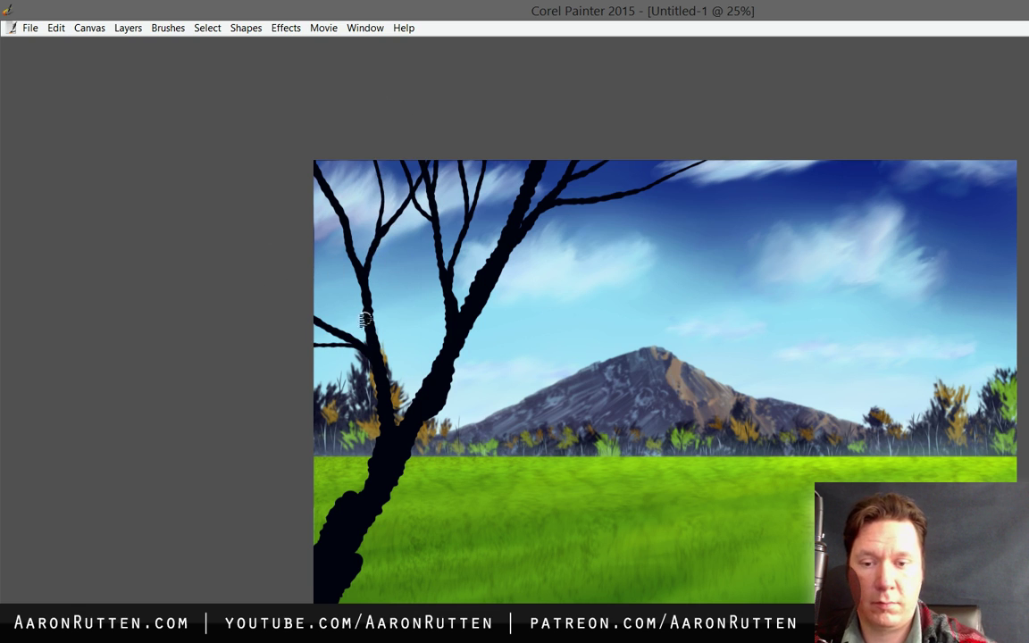
drag(366, 318, 441, 246)
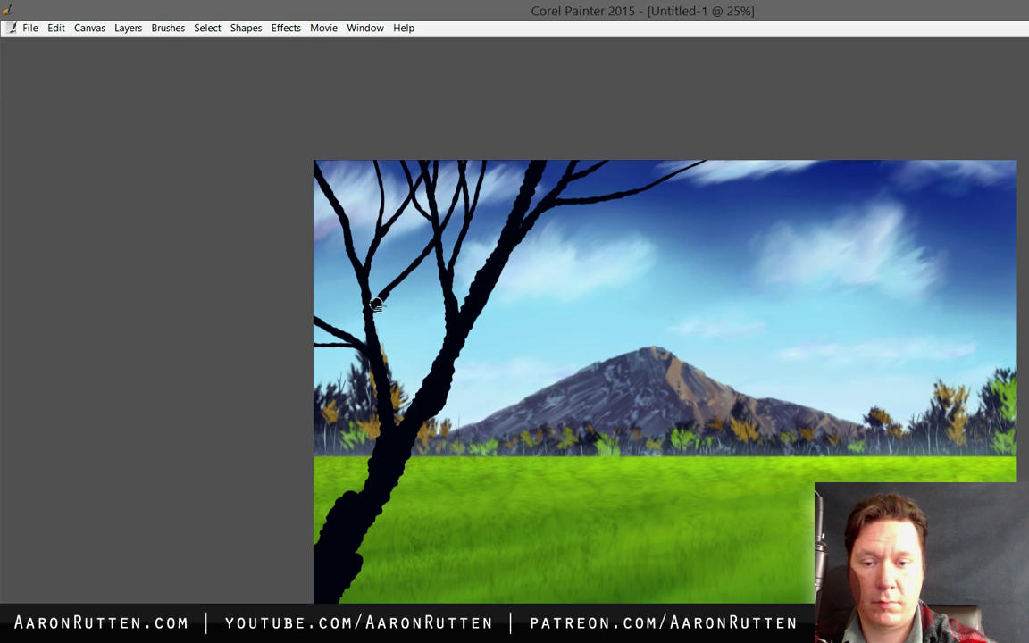
drag(382, 302, 417, 290)
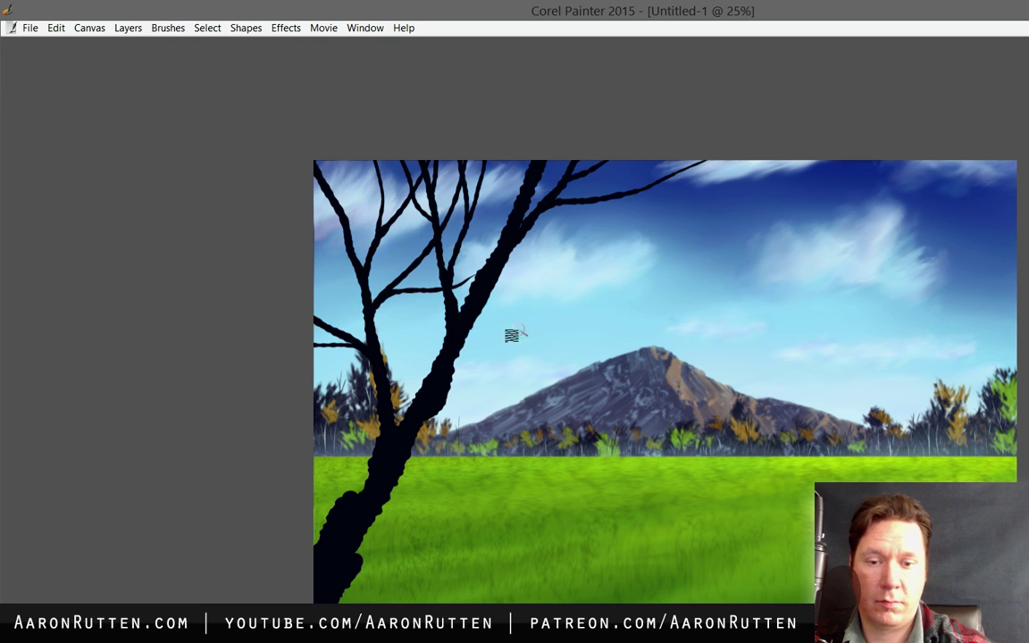
- Paint a short broken branch ending in a thin twig on the right side of the trunk at mid-height
drag(456, 361, 578, 277)
key(ctrl+z)
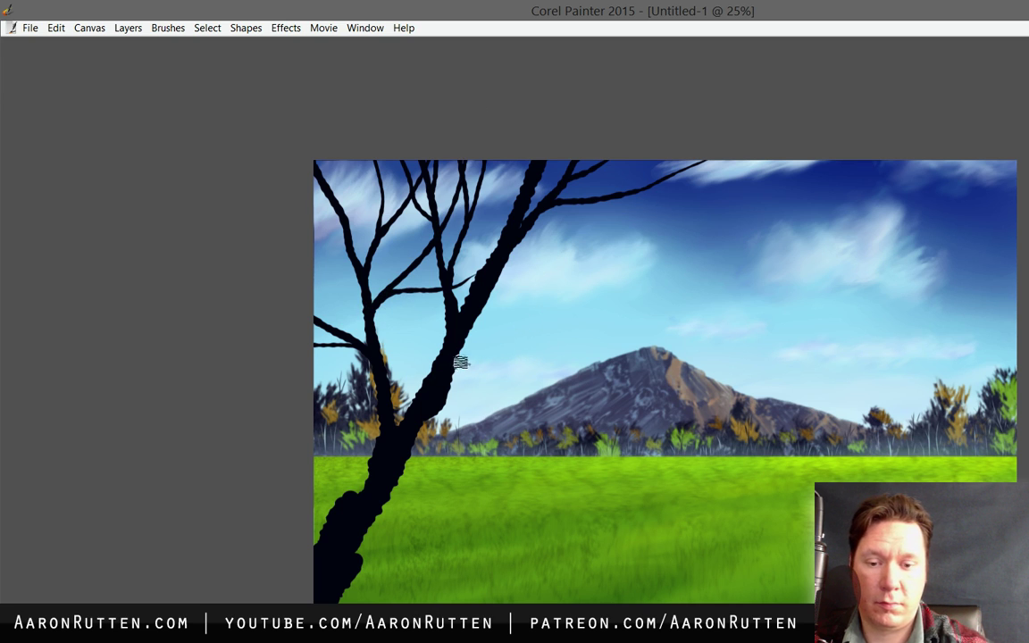
mouse_move(459, 357)
mouse_down()
mouse_move(500, 348)
mouse_move(490, 354)
mouse_move(548, 358)
mouse_up()
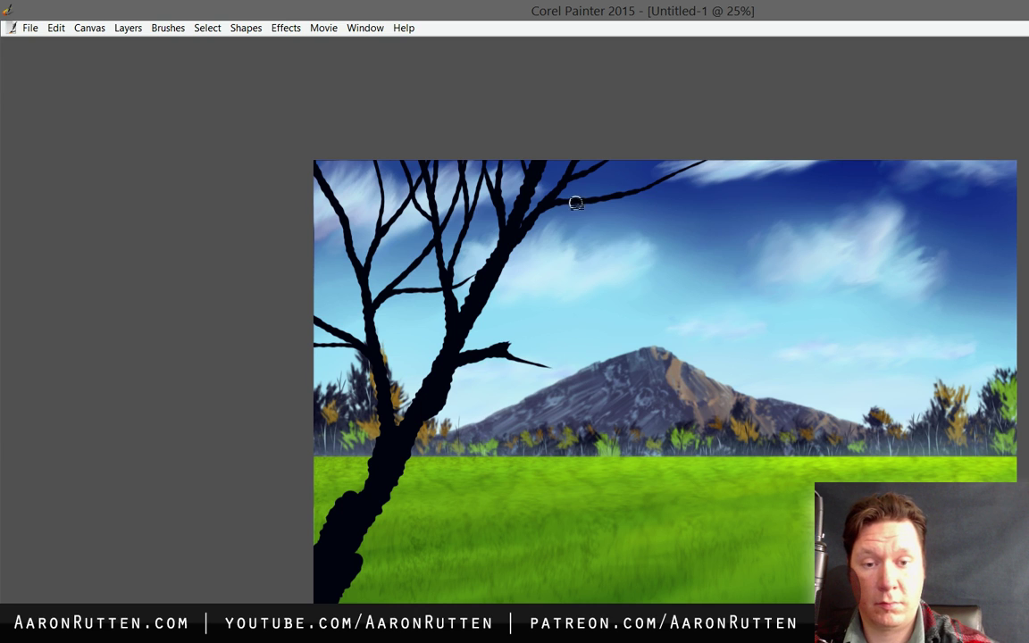
- Add fine twigs to the upper branches, then fill out the lower trunk's outline with small broken stubs on its right side
drag(516, 180, 624, 202)
drag(548, 193, 661, 230)
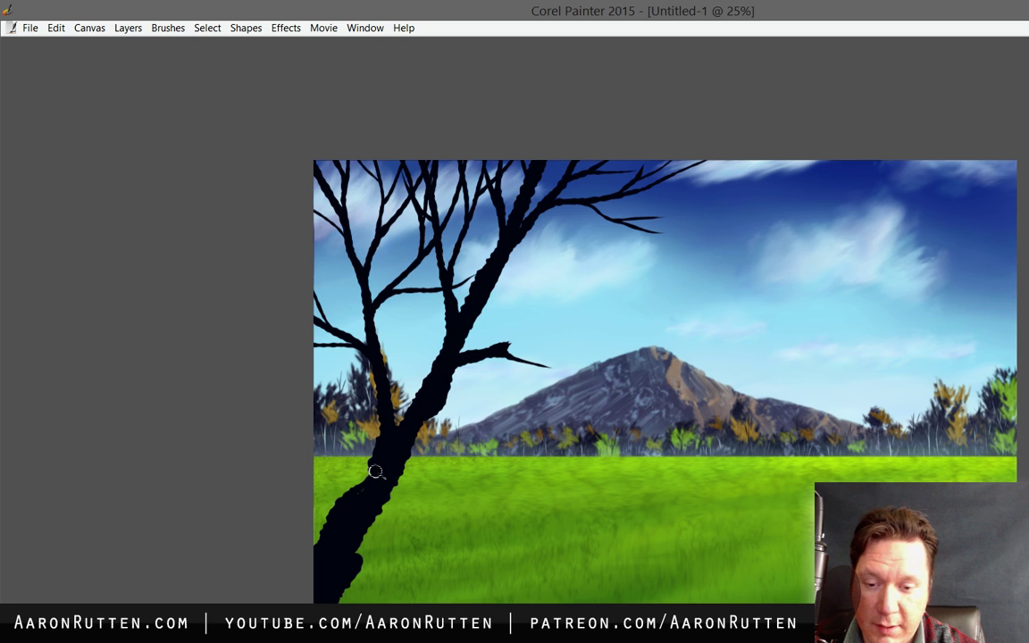
mouse_move(349, 515)
mouse_down()
mouse_move(327, 485)
mouse_move(357, 565)
mouse_up()
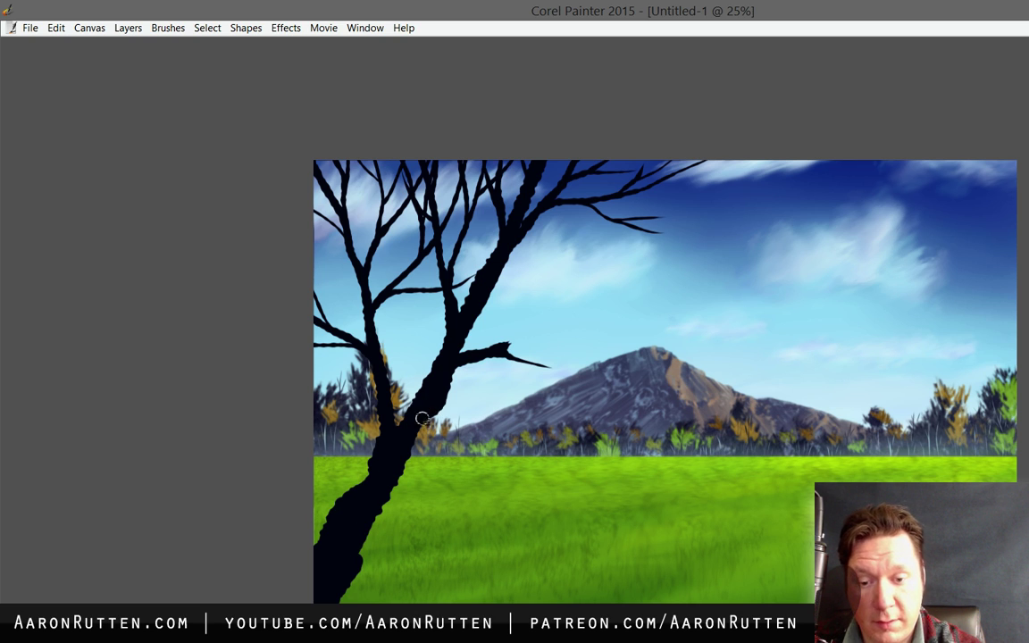
drag(433, 409, 444, 405)
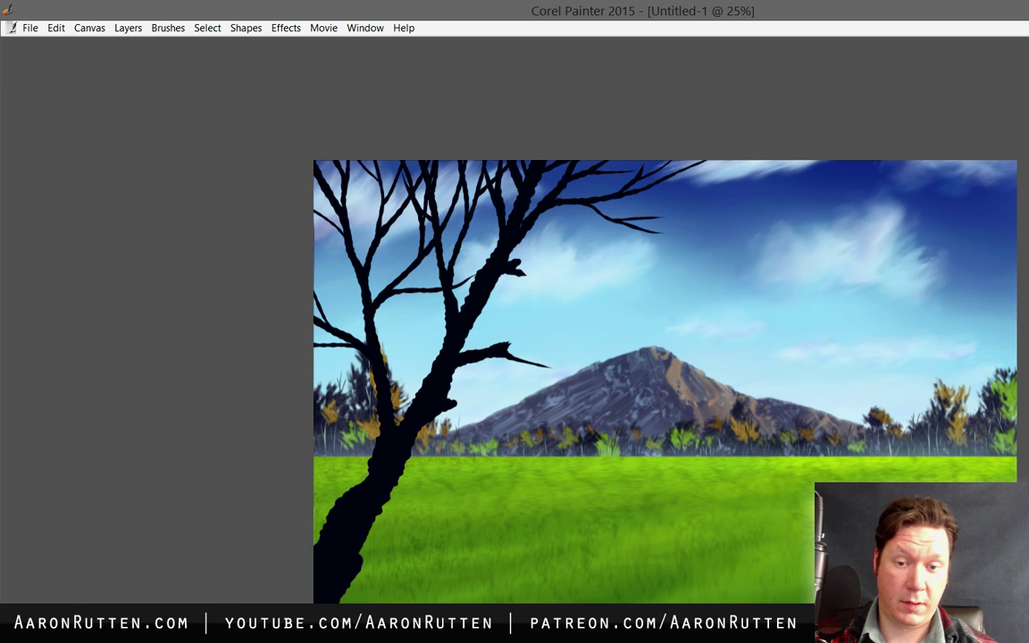
- Paint brown bark along the right side of the trunk and its broken branch, adding lighter brown patches on top
key(Tab)
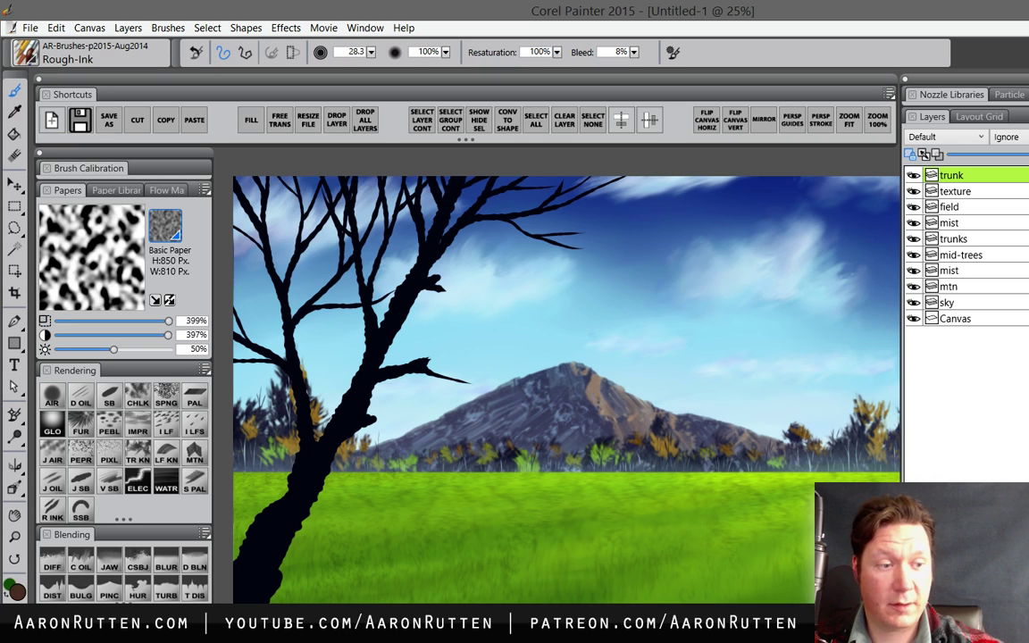
key(Tab)
mouse_move(355, 552)
mouse_down()
mouse_move(330, 597)
mouse_move(350, 532)
mouse_move(339, 573)
mouse_move(414, 433)
mouse_move(407, 448)
mouse_move(440, 393)
mouse_move(453, 403)
mouse_move(435, 404)
mouse_move(444, 374)
mouse_move(484, 356)
mouse_move(514, 357)
mouse_move(467, 329)
mouse_move(489, 281)
mouse_move(518, 265)
mouse_move(504, 257)
mouse_move(527, 229)
mouse_move(513, 224)
mouse_move(536, 165)
mouse_up()
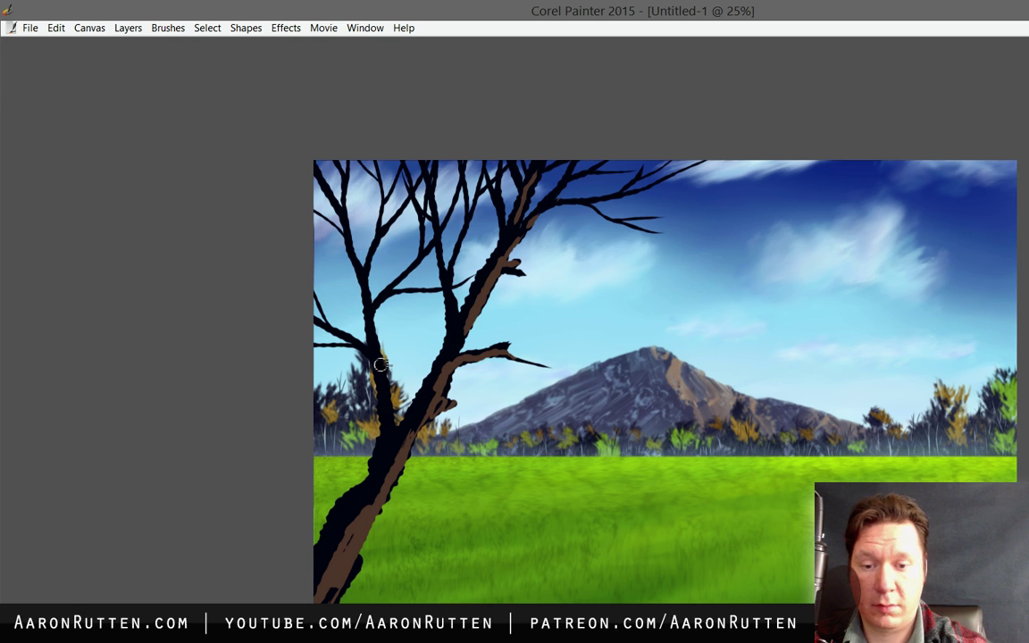
mouse_move(382, 365)
mouse_down()
mouse_move(389, 430)
mouse_move(378, 346)
mouse_up()
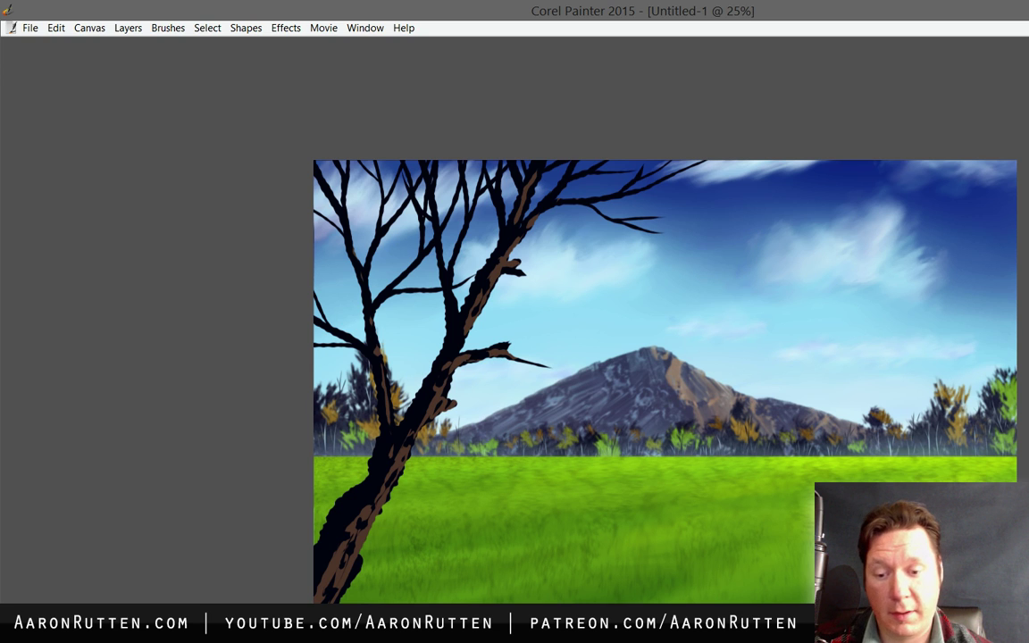
key(Tab)
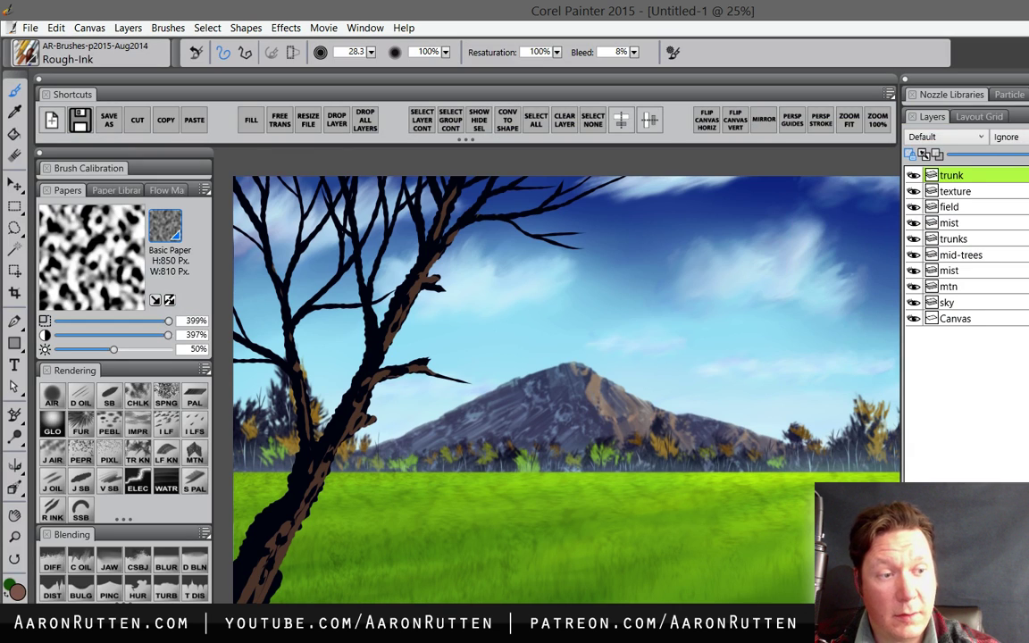
key(Tab)
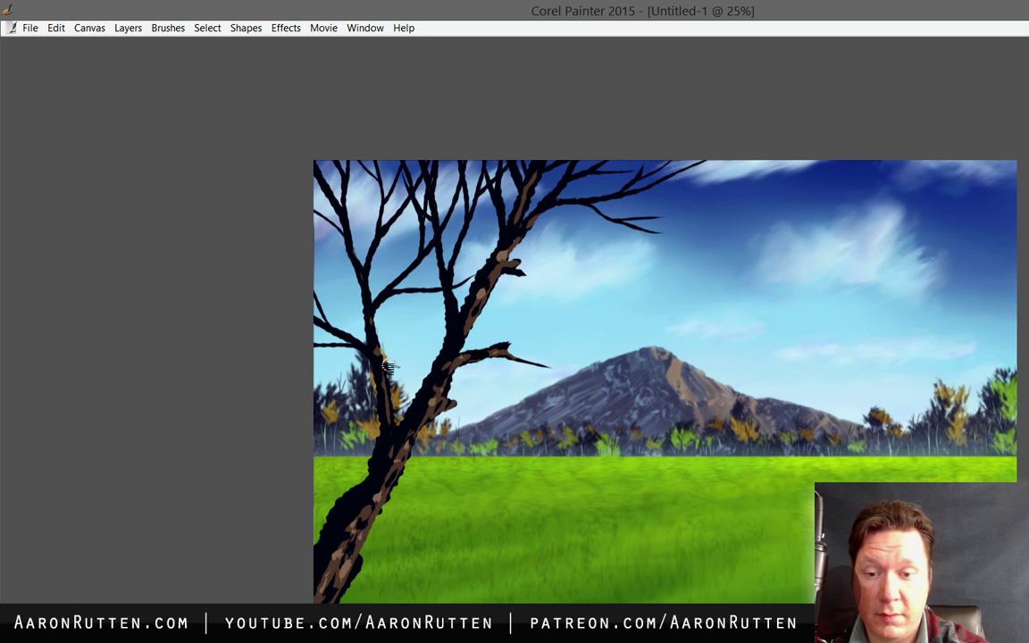
- Dab pale blue-grey highlights along the shaded left side of the trunk
key(Tab)
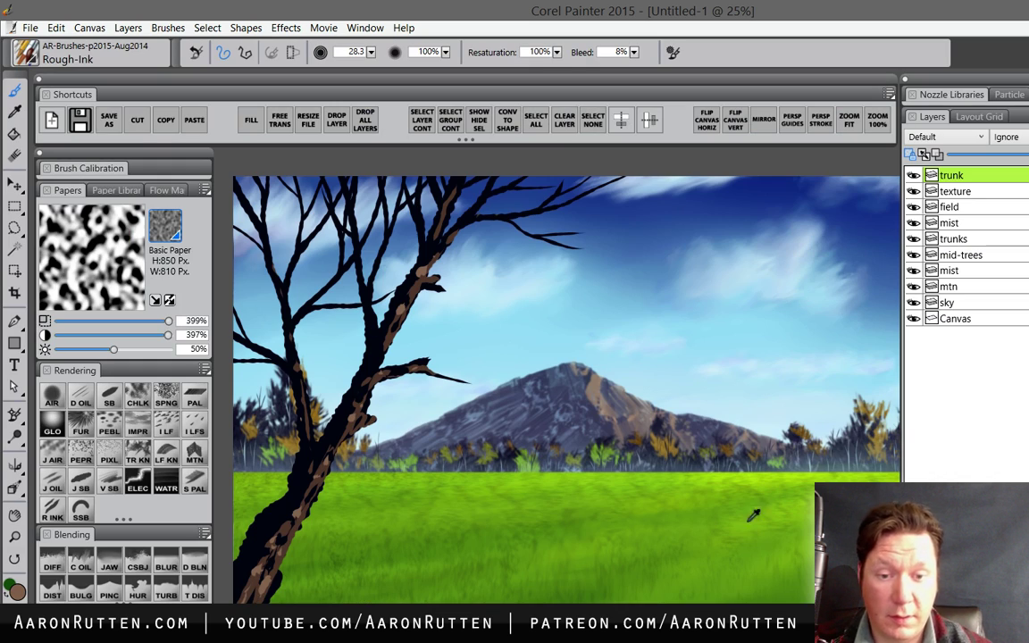
alt+click(638, 286)
key(Tab)
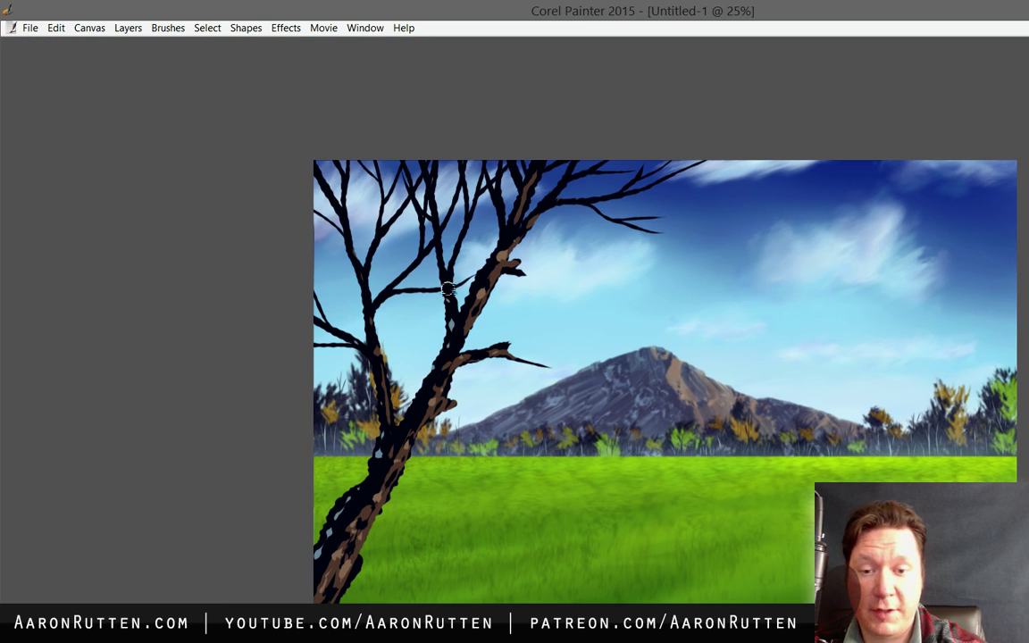
- Blend the brown and blue-grey bark patches along the trunk's length with the Coarse Oily Blender
key(Tab)
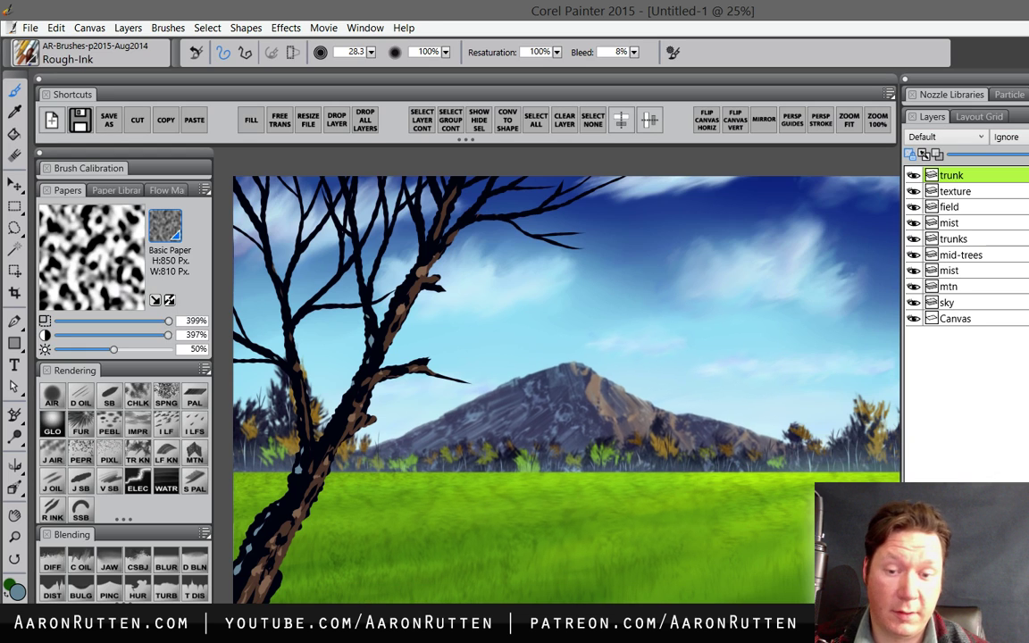
click(79, 563)
key(Tab)
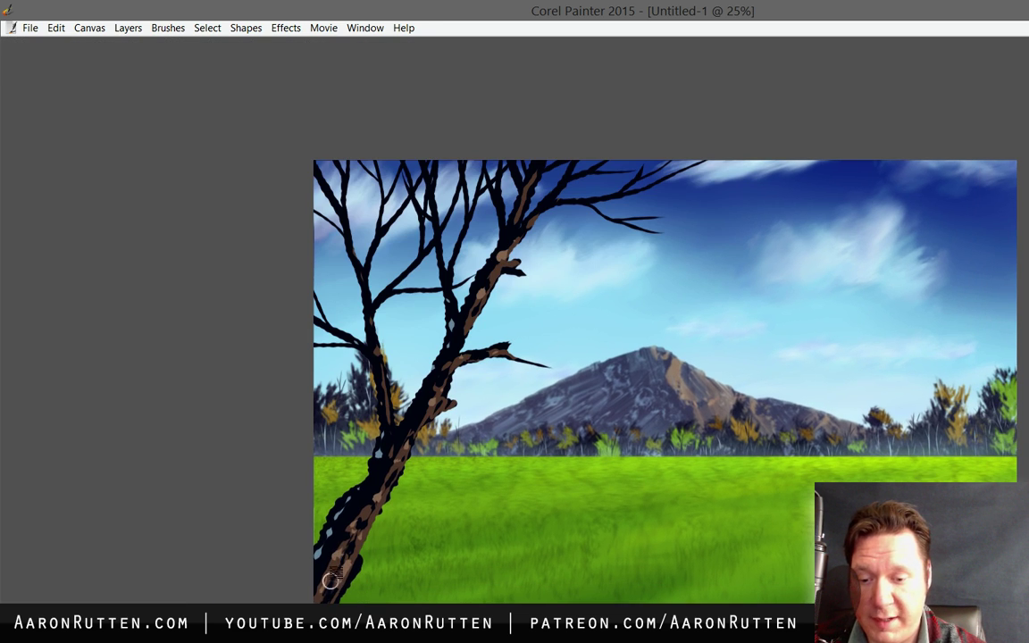
mouse_move(327, 562)
mouse_down()
mouse_move(359, 524)
mouse_move(349, 555)
mouse_move(374, 493)
mouse_move(356, 508)
mouse_move(353, 496)
mouse_move(379, 477)
mouse_move(344, 568)
mouse_move(383, 450)
mouse_move(379, 491)
mouse_move(453, 353)
mouse_move(445, 373)
mouse_move(521, 345)
mouse_move(488, 354)
mouse_move(495, 337)
mouse_move(458, 327)
mouse_move(507, 253)
mouse_move(520, 209)
mouse_move(455, 330)
mouse_move(450, 308)
mouse_move(378, 406)
mouse_move(379, 384)
mouse_move(390, 480)
mouse_up()
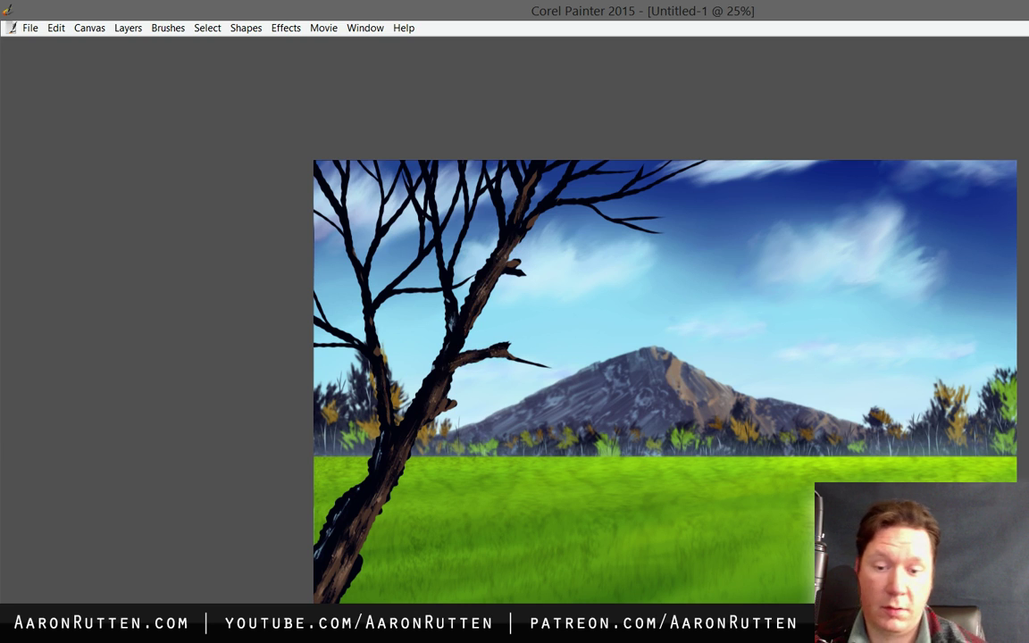
- Dab black bark texture over the trunk with the Sponge brush to darken it
key(Tab)
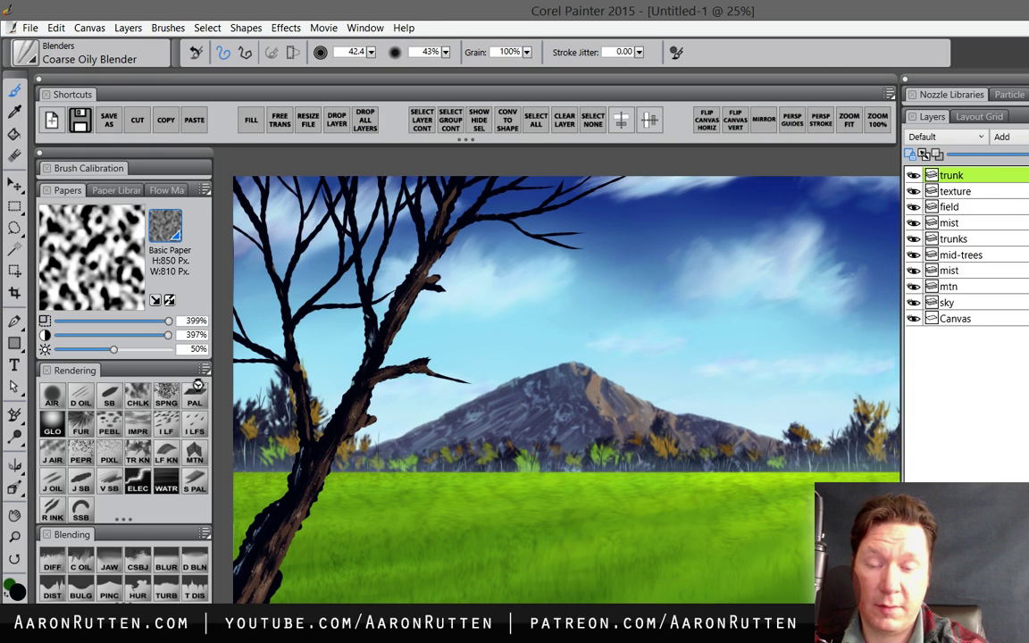
click(166, 393)
key(Tab)
mouse_move(536, 237)
mouse_down()
mouse_move(548, 238)
mouse_move(553, 270)
mouse_up()
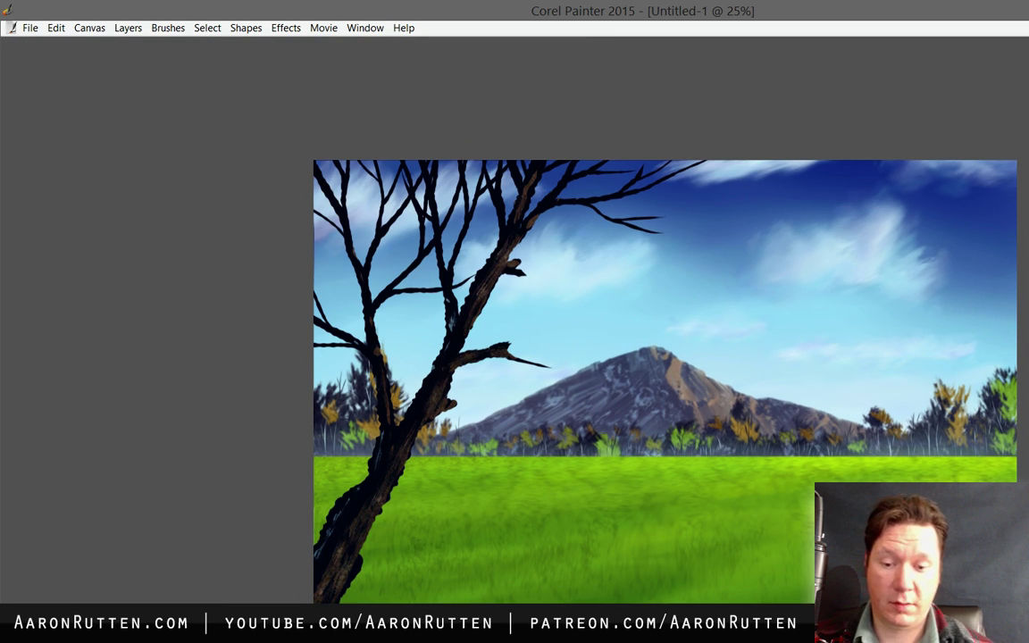
- Paint fine tan bark highlights along the trunk with the Detail Oils Brush at size 12.4 and soften them with the Coarse Oily Blender
drag(661, 393, 617, 355)
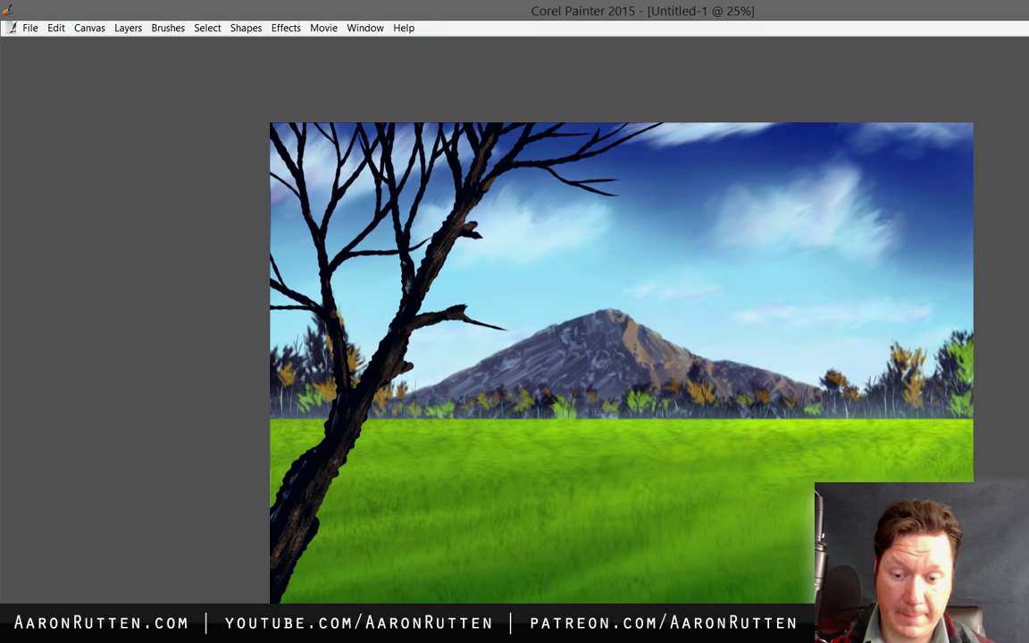
key(Tab)
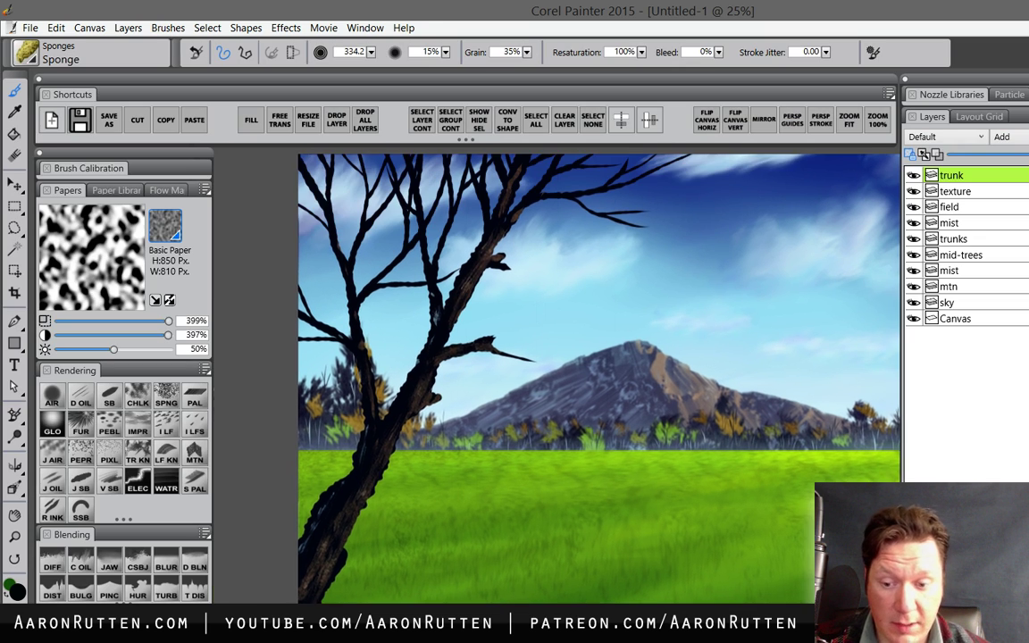
click(80, 393)
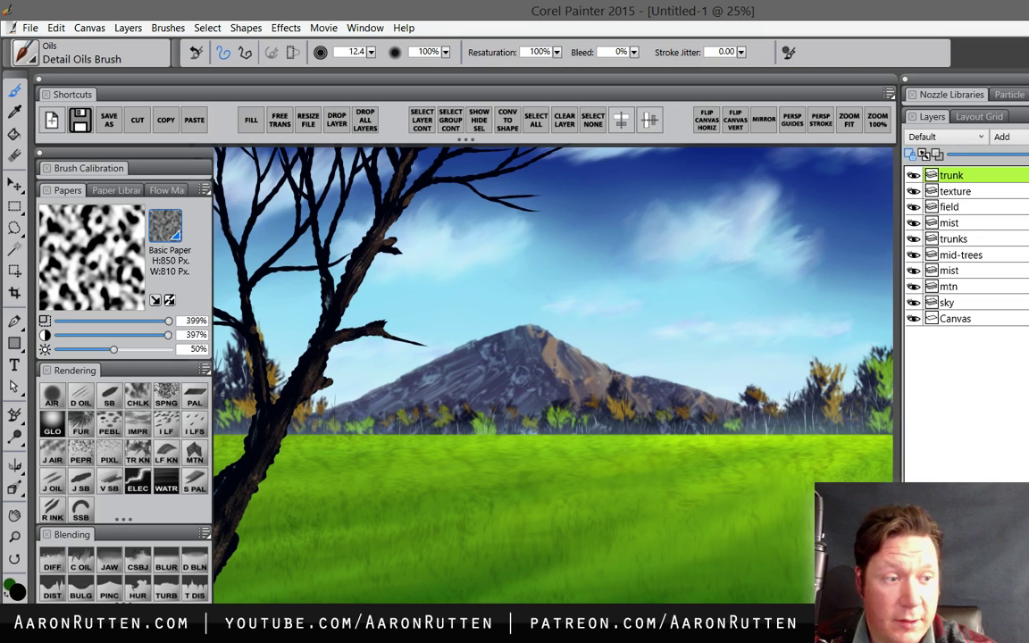
key(Tab)
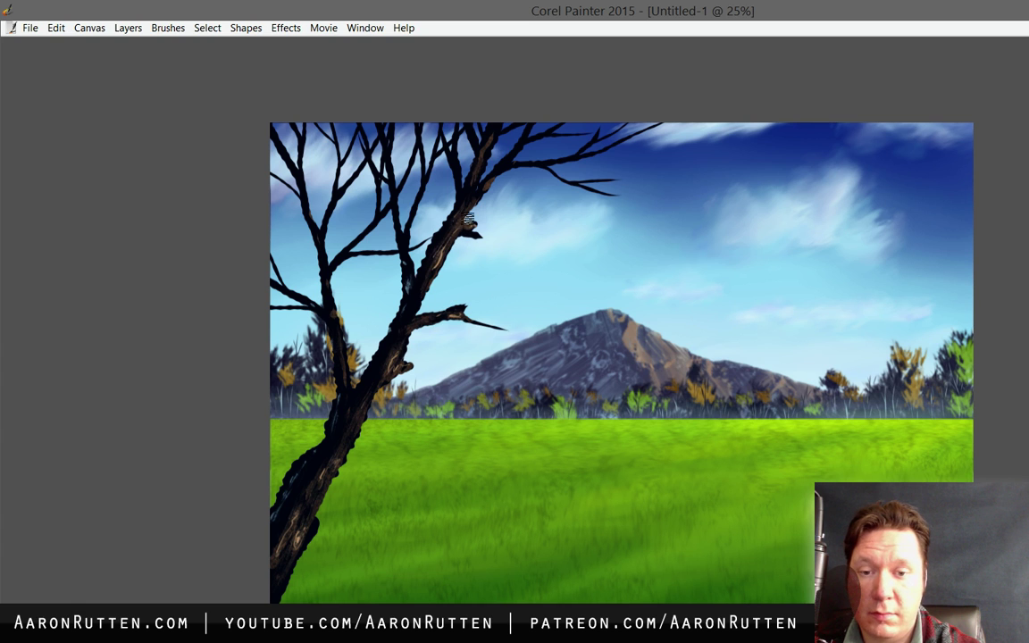
key(Tab)
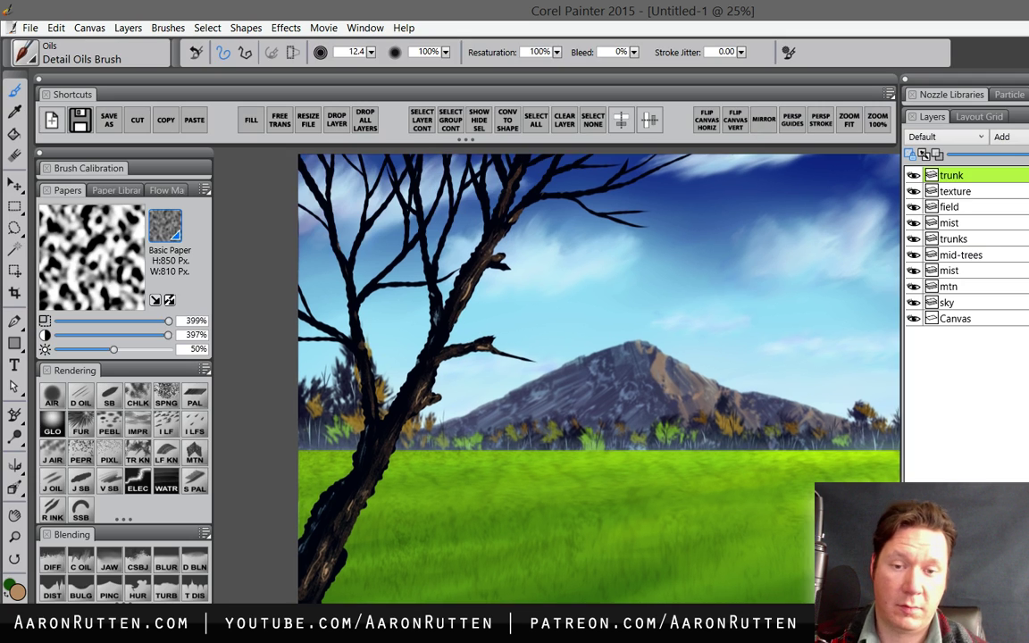
key(Tab)
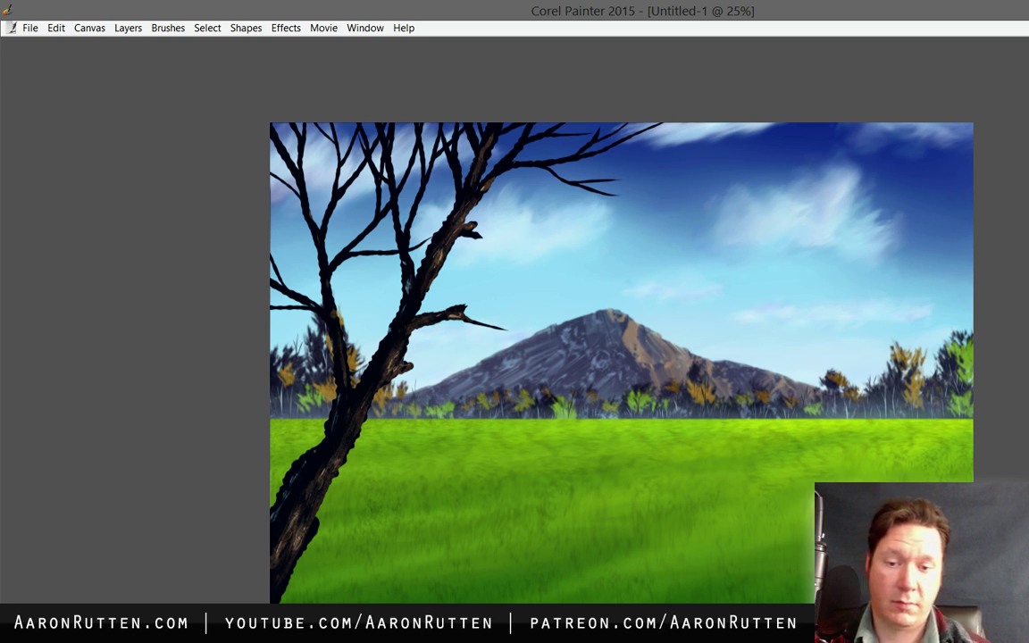
drag(572, 357, 541, 345)
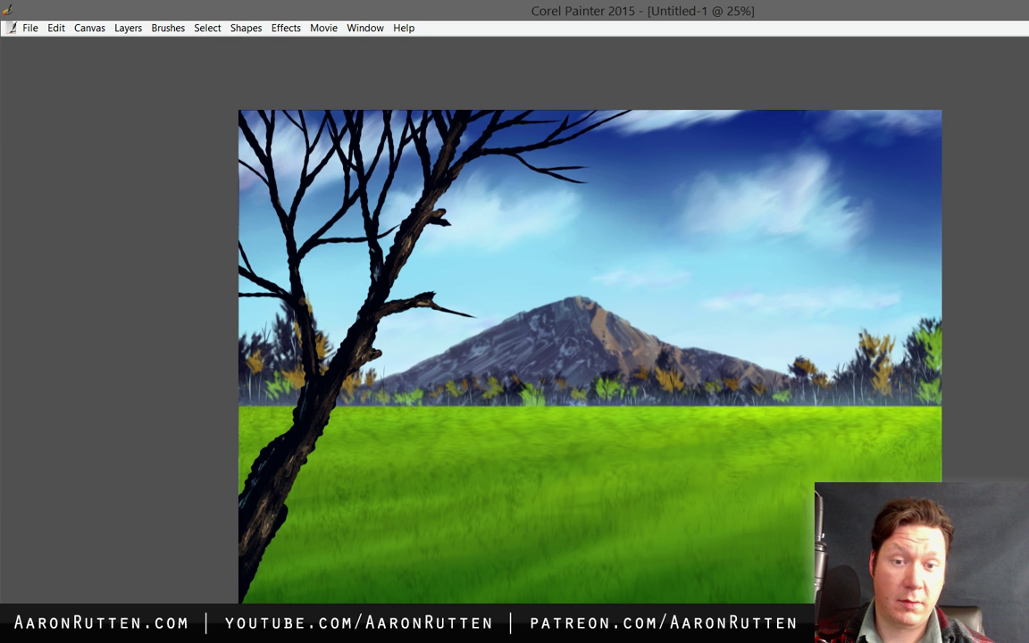
key(Tab)
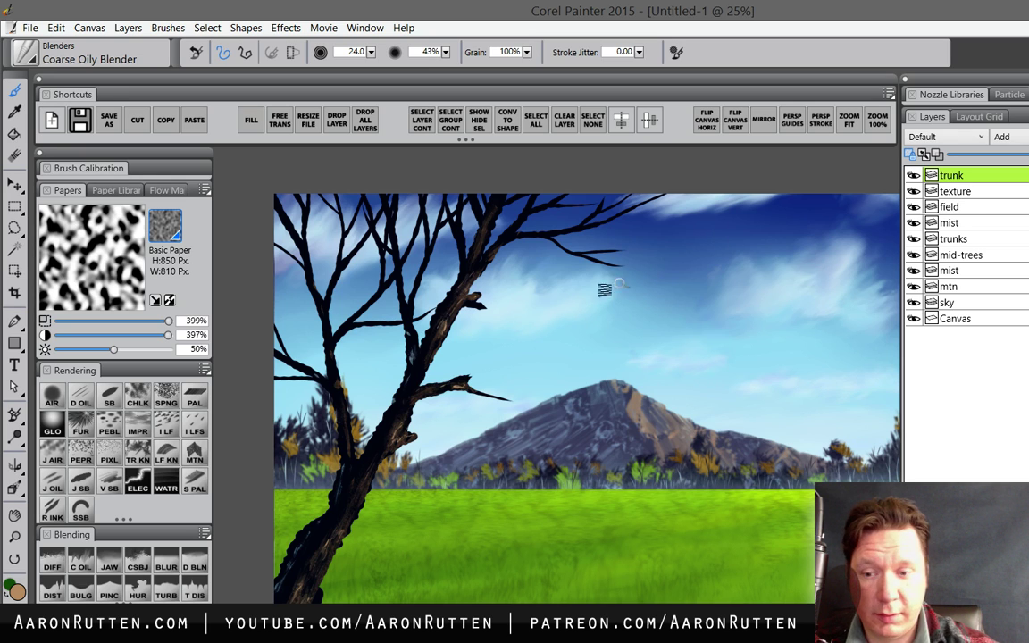
- Paint fine tan and light blue bark highlights along the lower trunk with the Detail Oils Brush and blend them with the Coarse Oily Blender
click(105, 407)
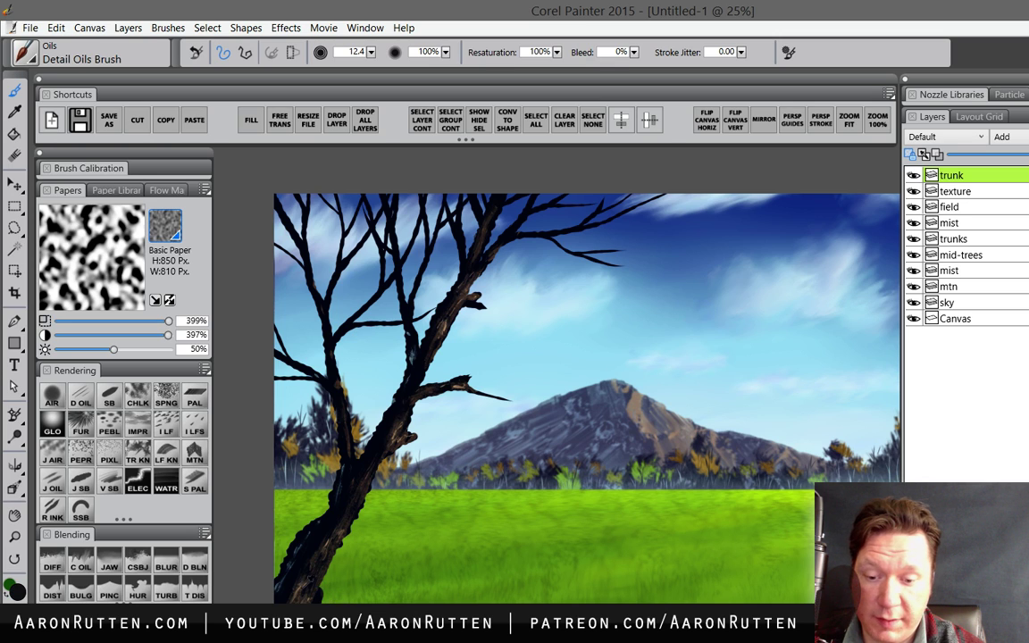
drag(332, 500, 313, 473)
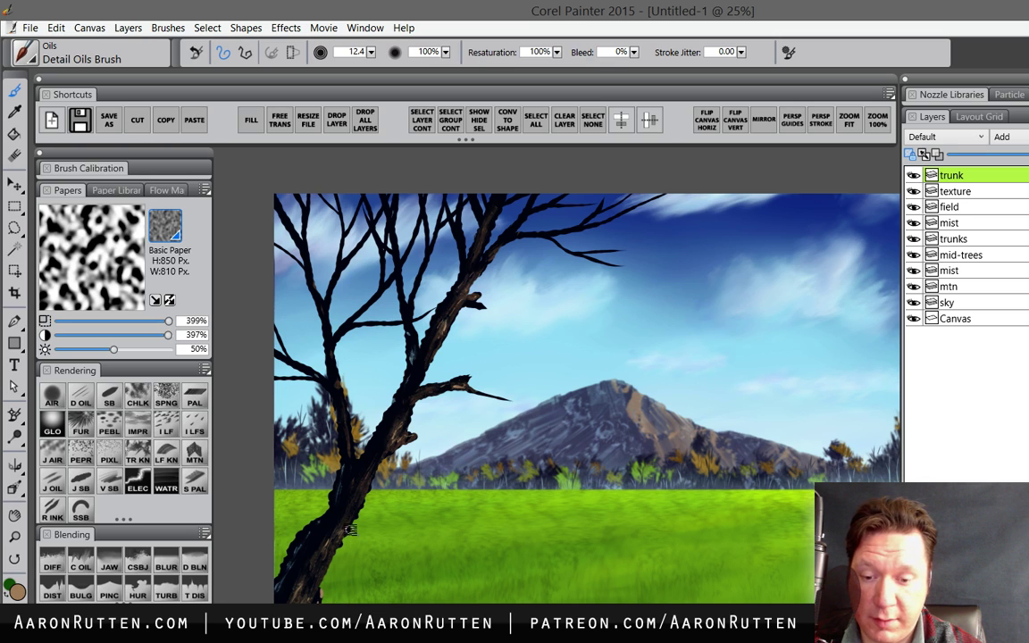
mouse_move(364, 511)
mouse_down()
mouse_move(349, 536)
mouse_move(375, 489)
mouse_up()
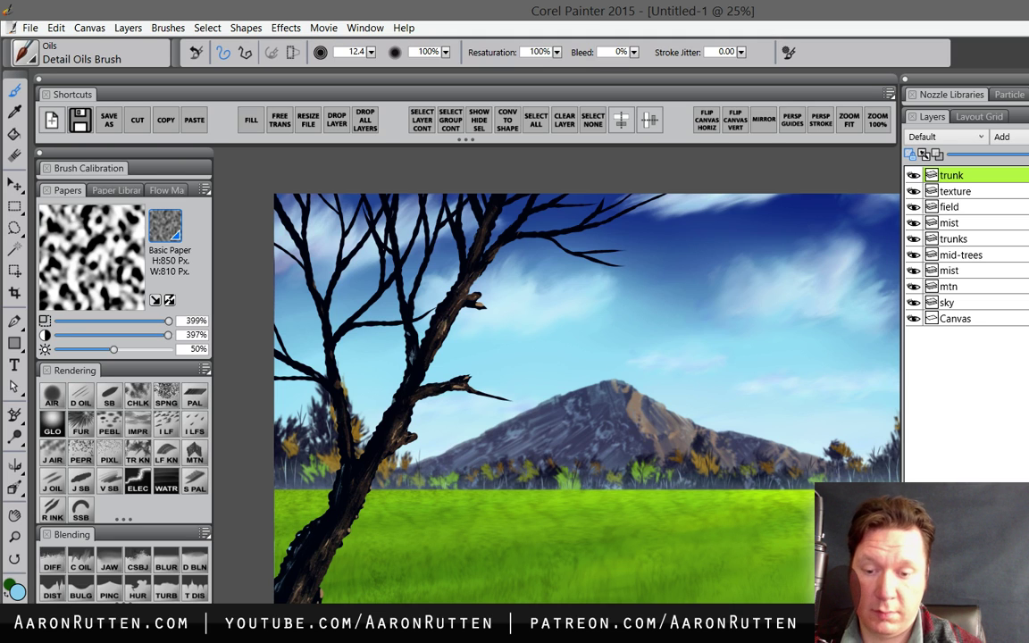
click(80, 569)
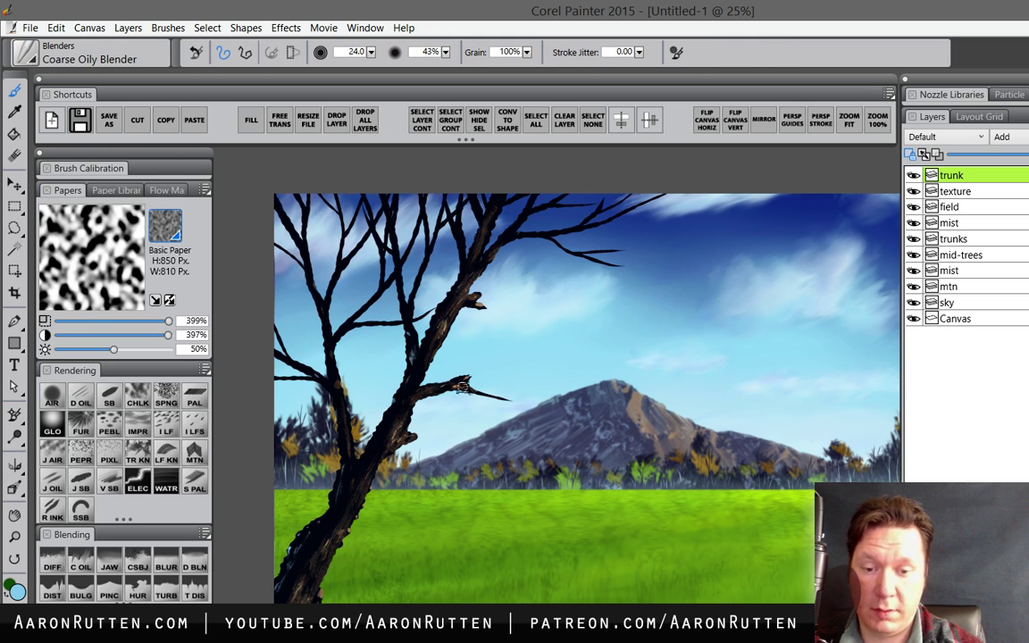
scroll(581, 393, down, 1)
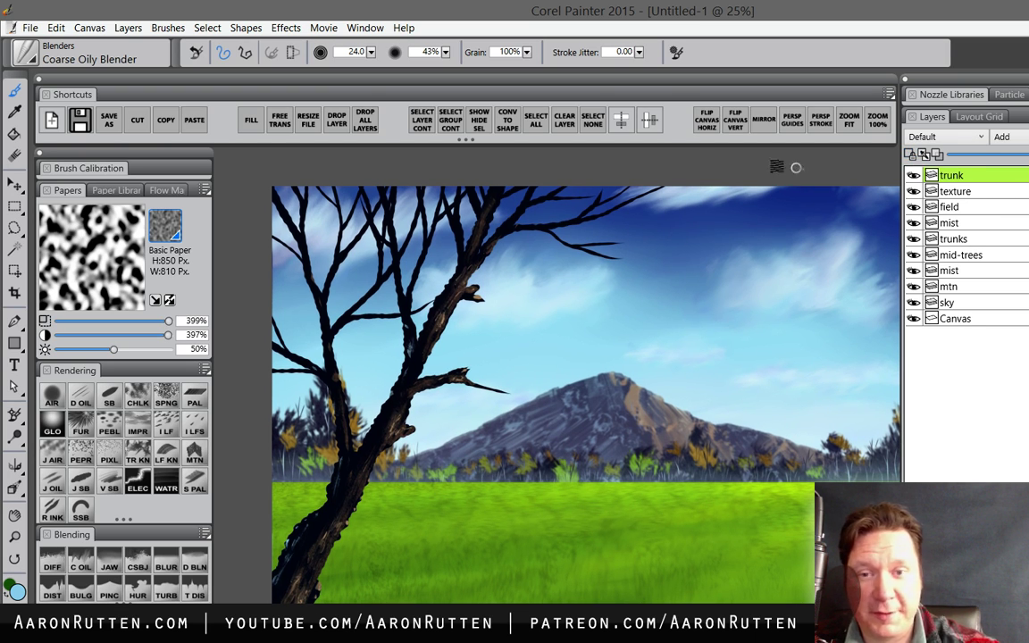
- Soften the trunk layer with a Gaussian aperture and an amount of 7.47
click(294, 31)
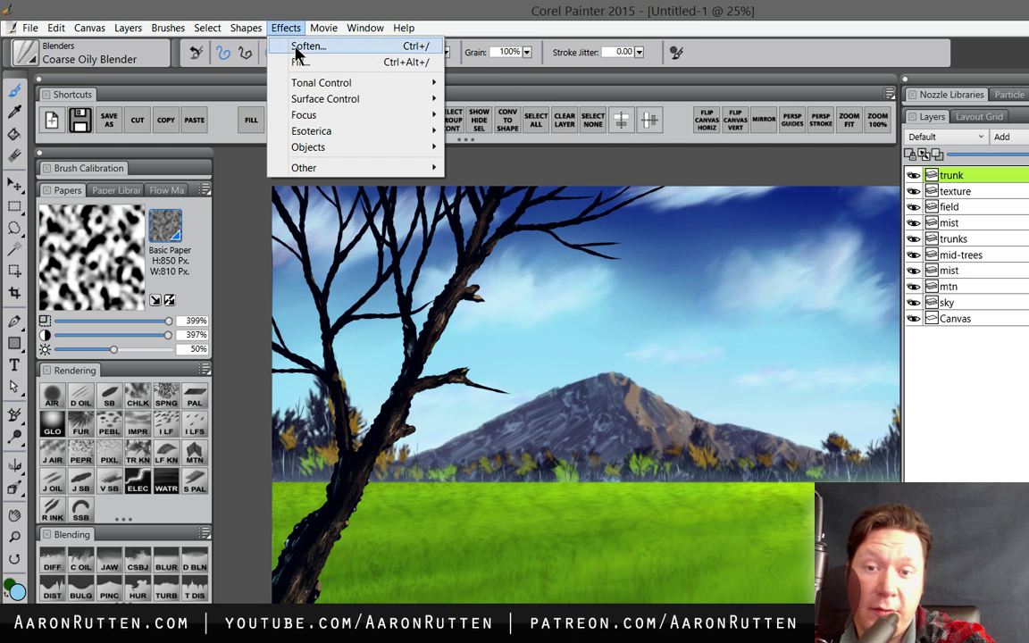
mouse_move(349, 117)
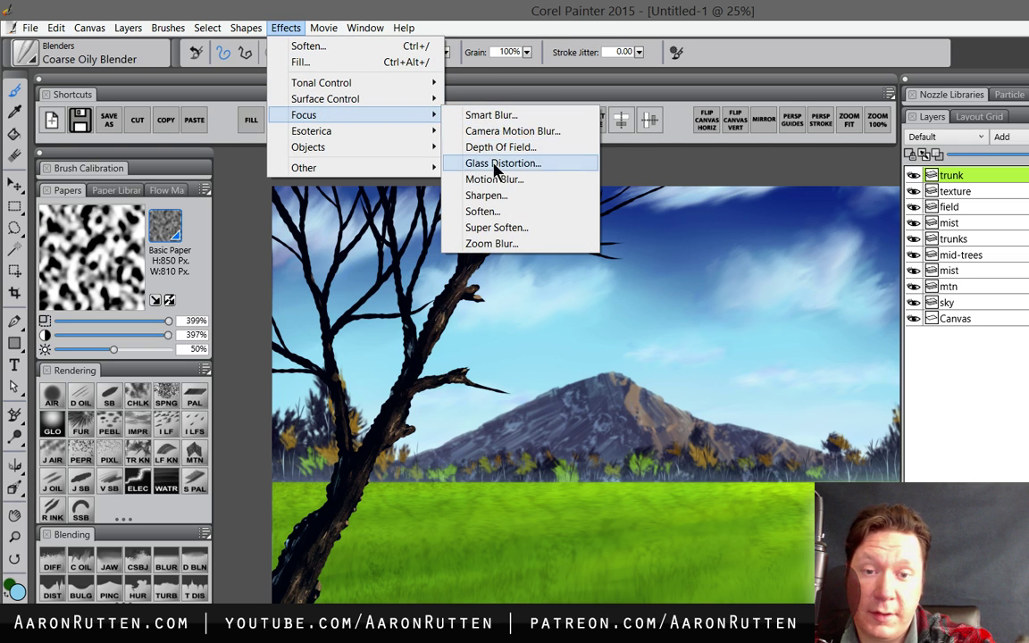
click(483, 211)
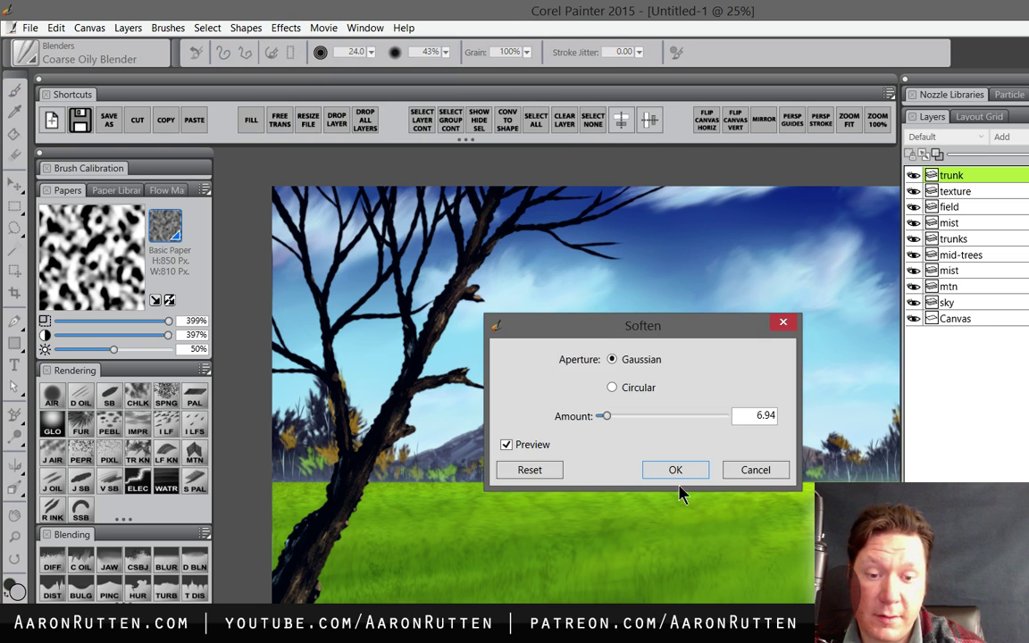
click(626, 418)
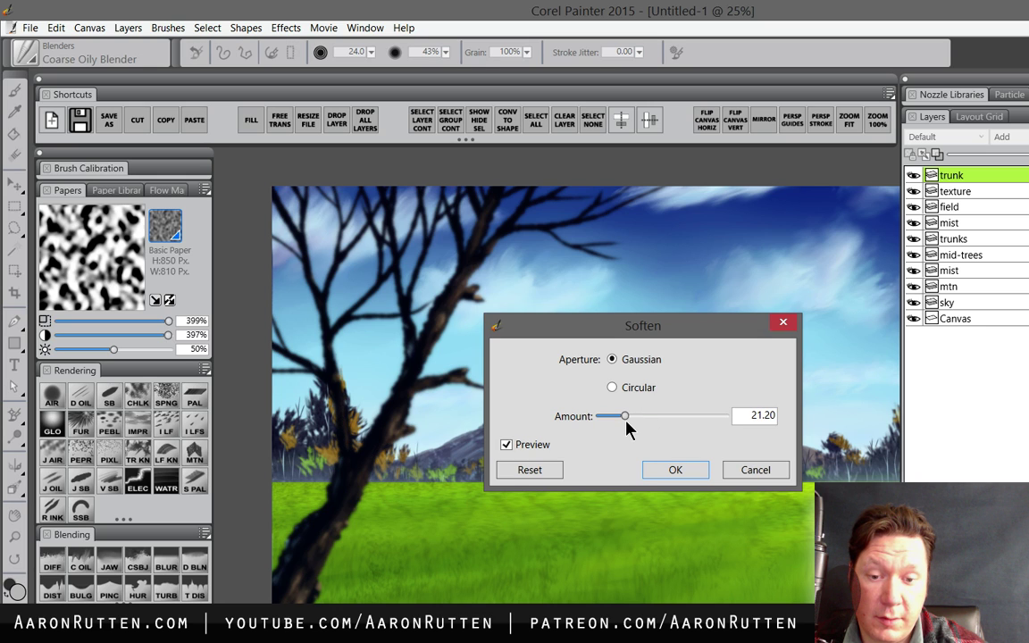
drag(624, 418, 612, 416)
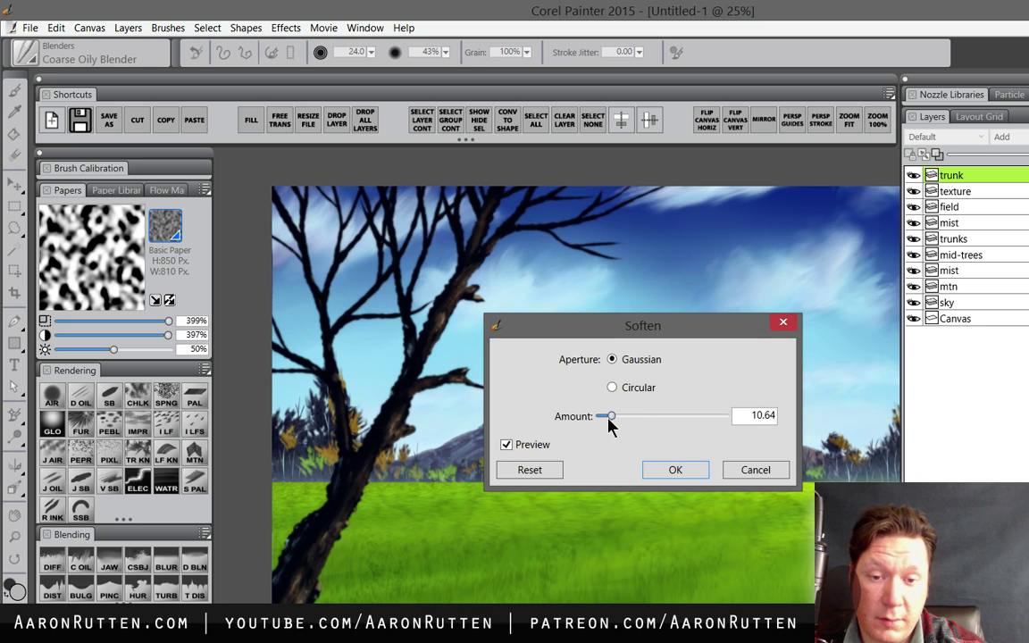
drag(608, 416, 607, 418)
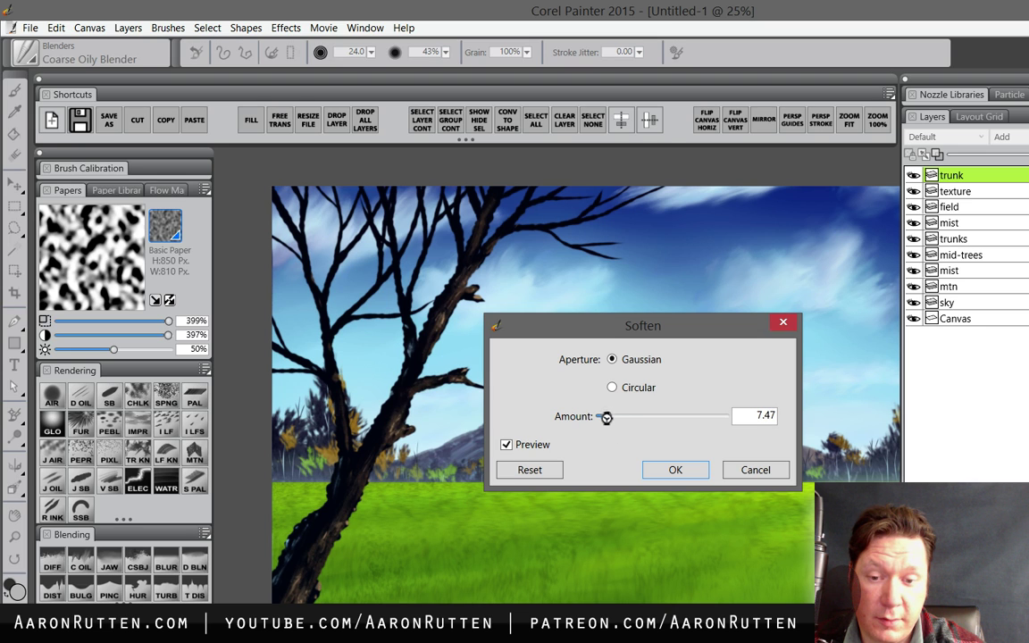
click(705, 479)
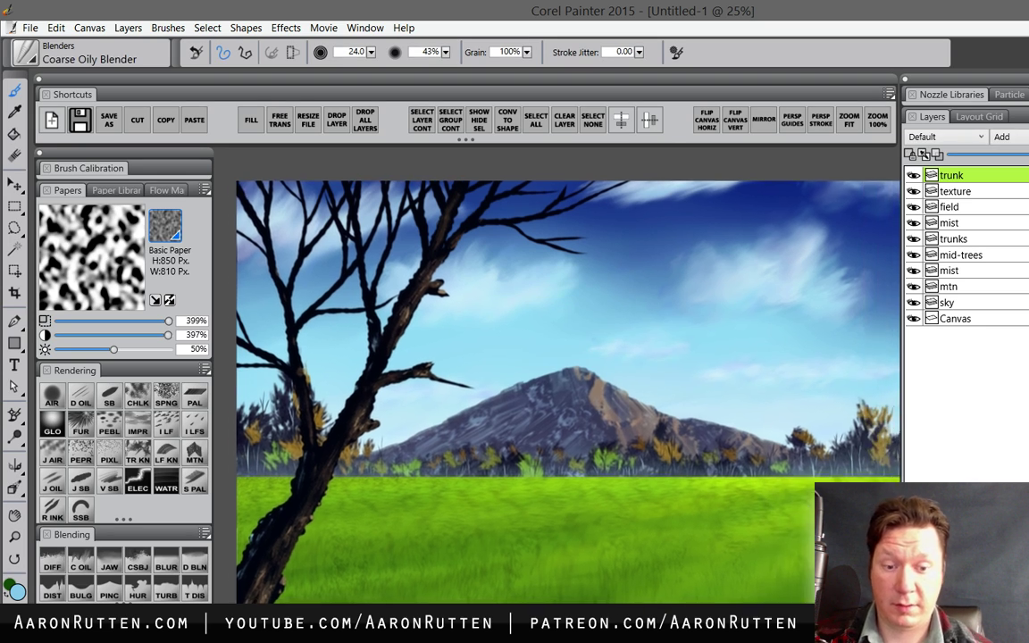
- Create a new layer above the trunk layer and name it plants
mouse_move(572, 375)
mouse_down()
mouse_move(550, 377)
mouse_move(573, 381)
mouse_up()
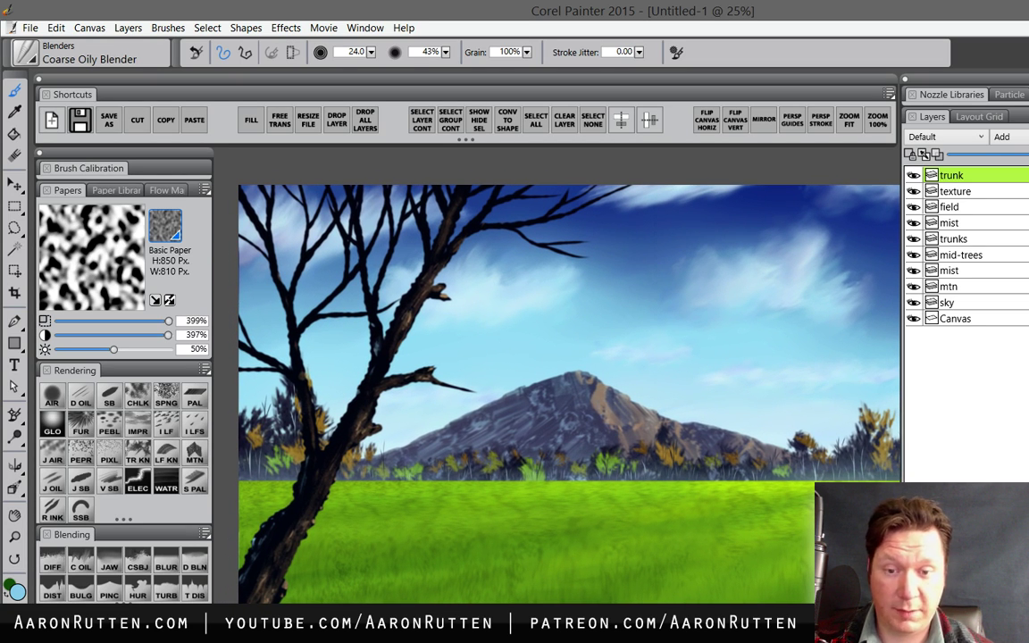
key(ctrl+shift+n)
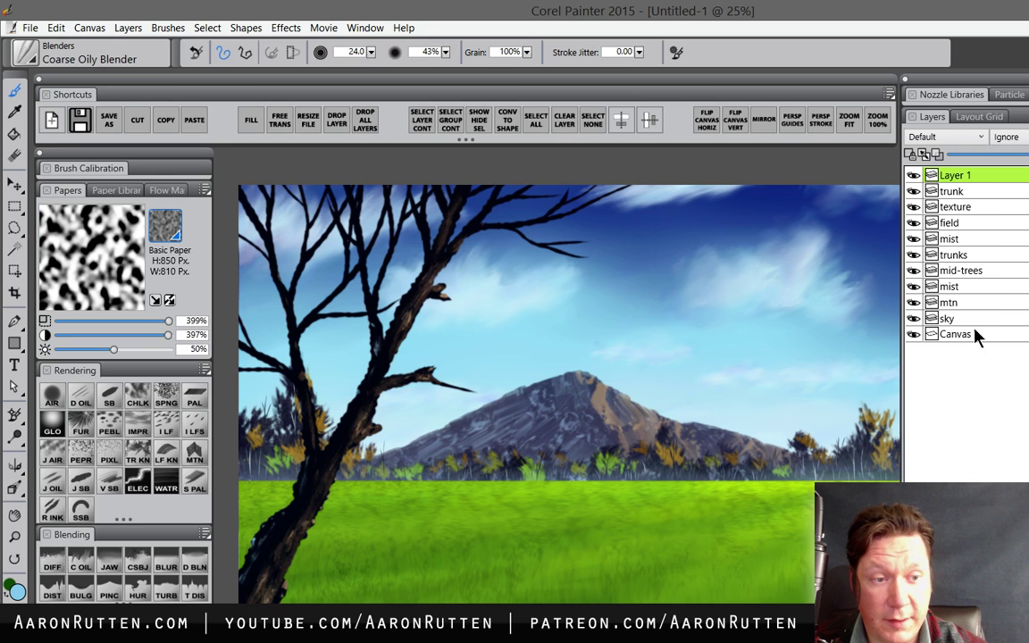
double_click(965, 178)
text(pla)
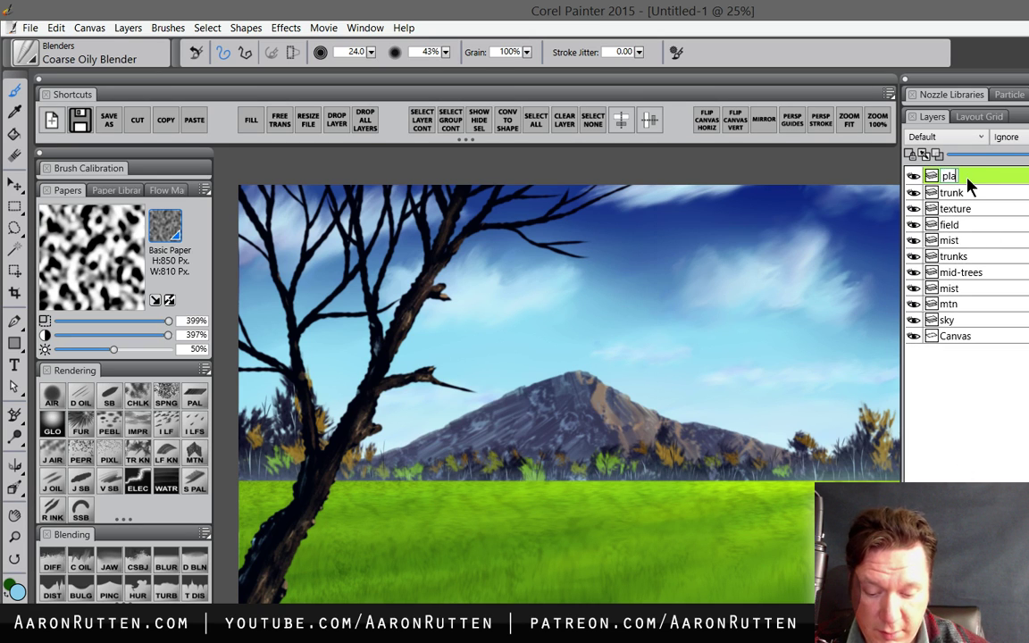
text(nts)
key(Return)
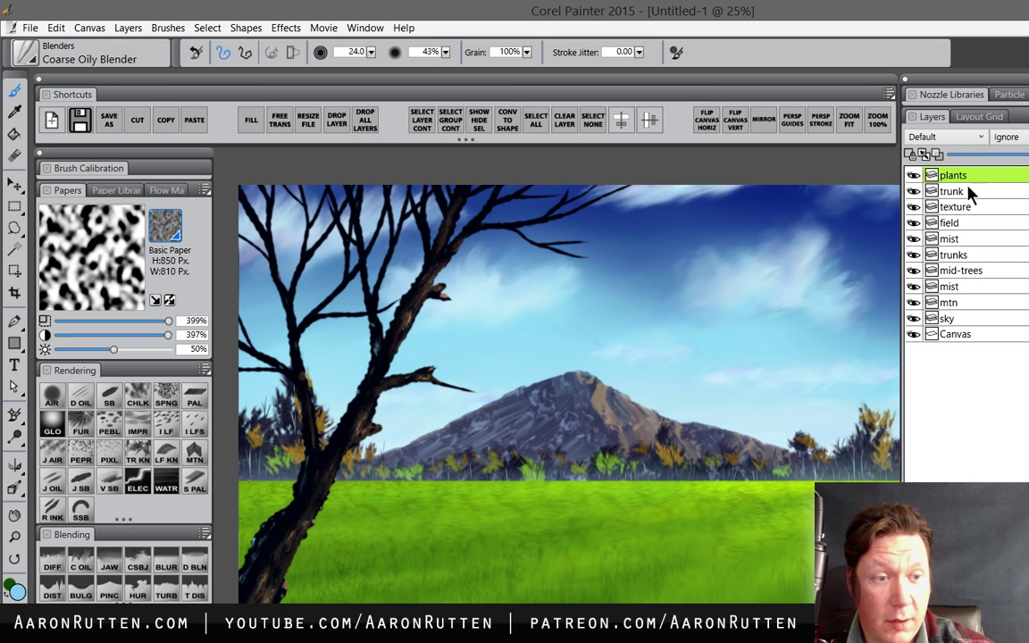
- Paint small bright yellow-green plants in the middle of the field and along its lower edge with the Plant-Brush
click(1011, 94)
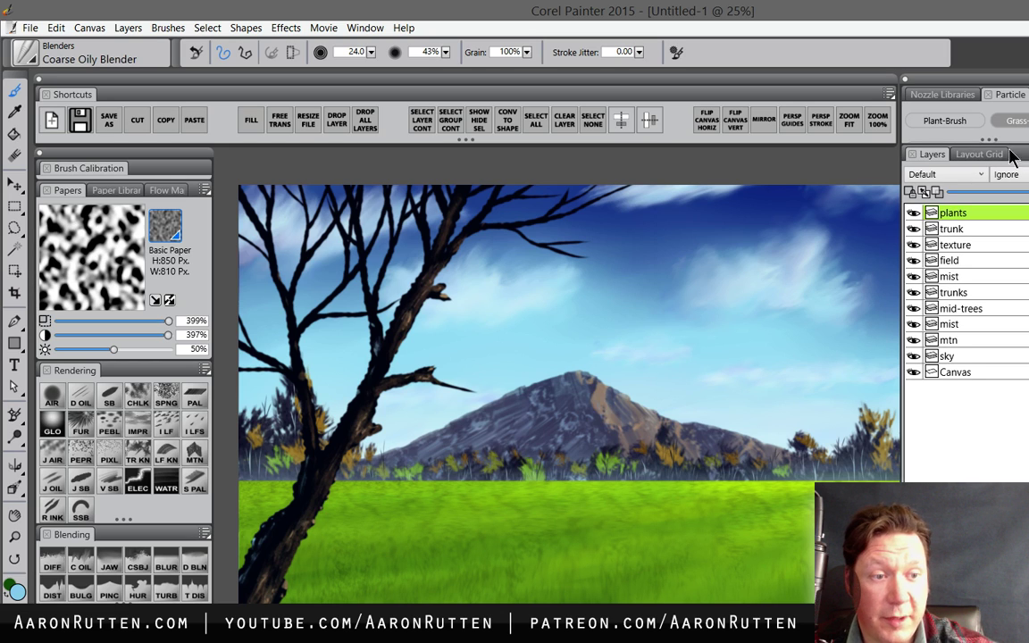
click(961, 126)
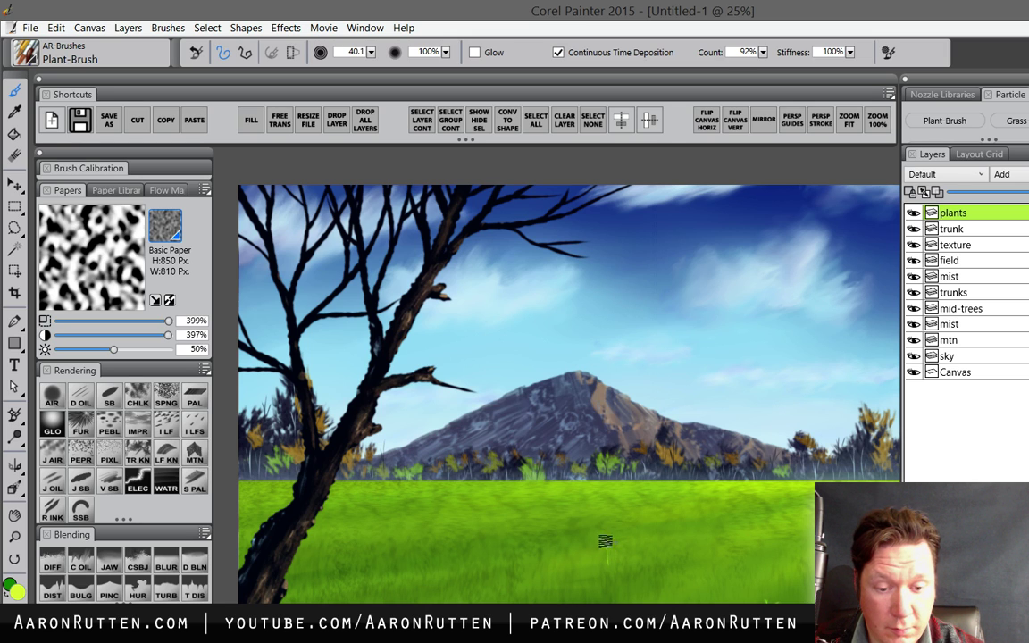
click(608, 545)
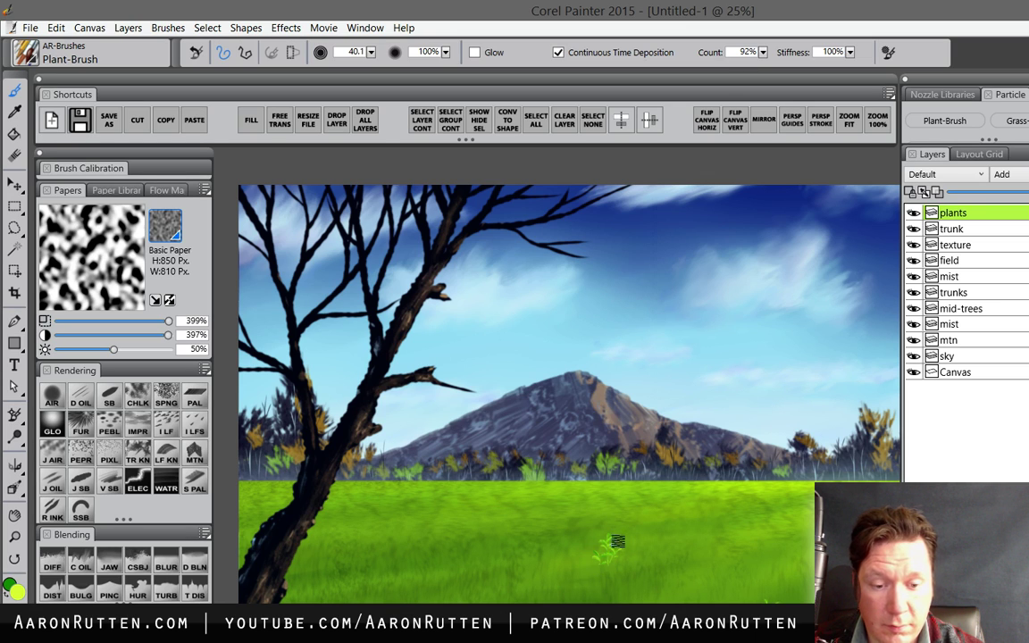
drag(654, 501, 514, 491)
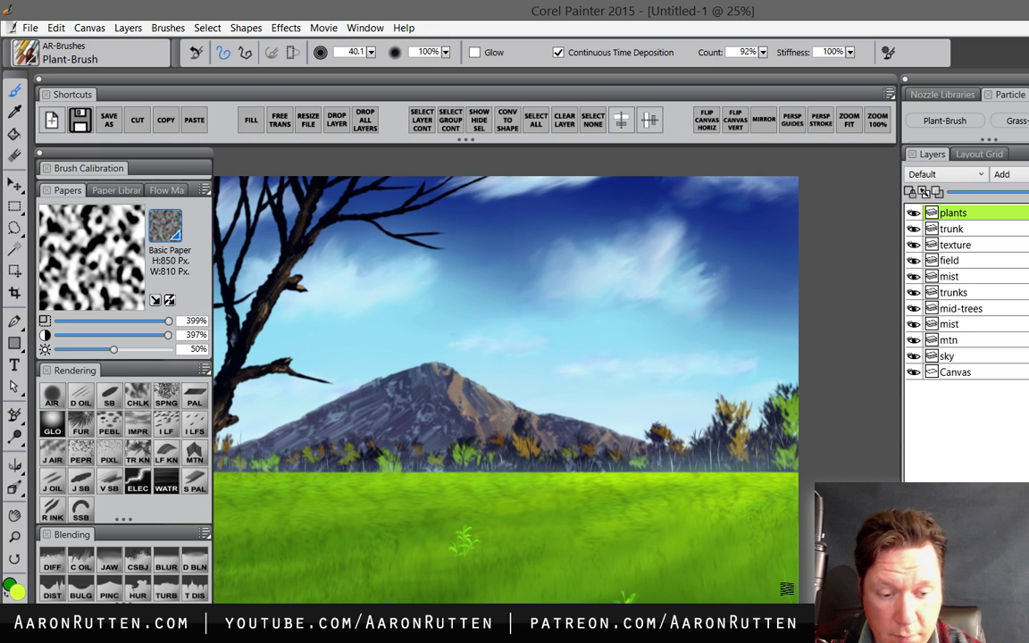
mouse_move(786, 589)
mouse_down()
mouse_move(791, 563)
mouse_move(779, 547)
mouse_up()
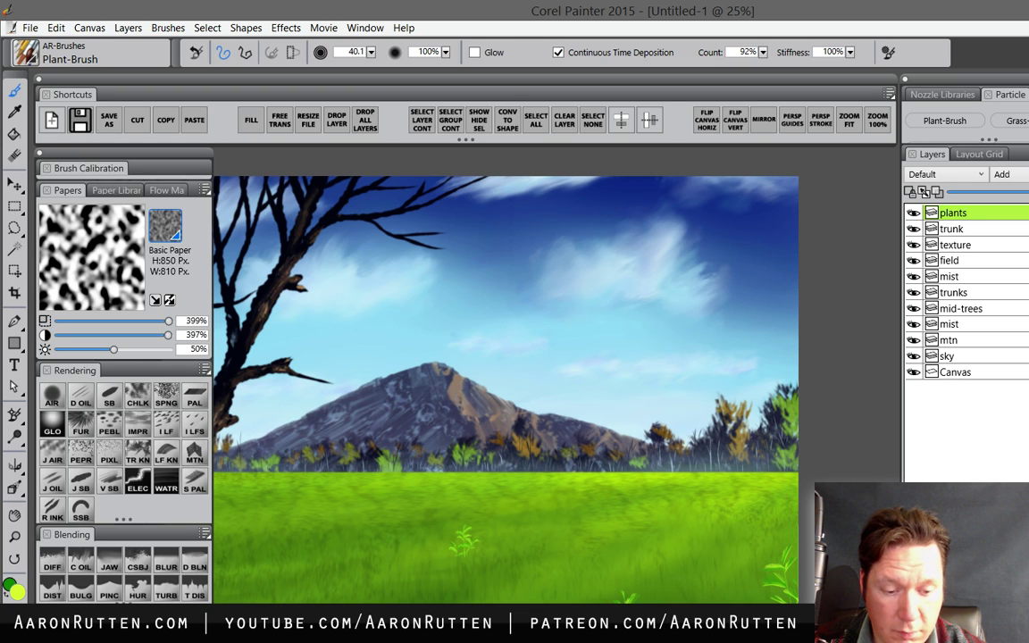
drag(446, 357, 617, 362)
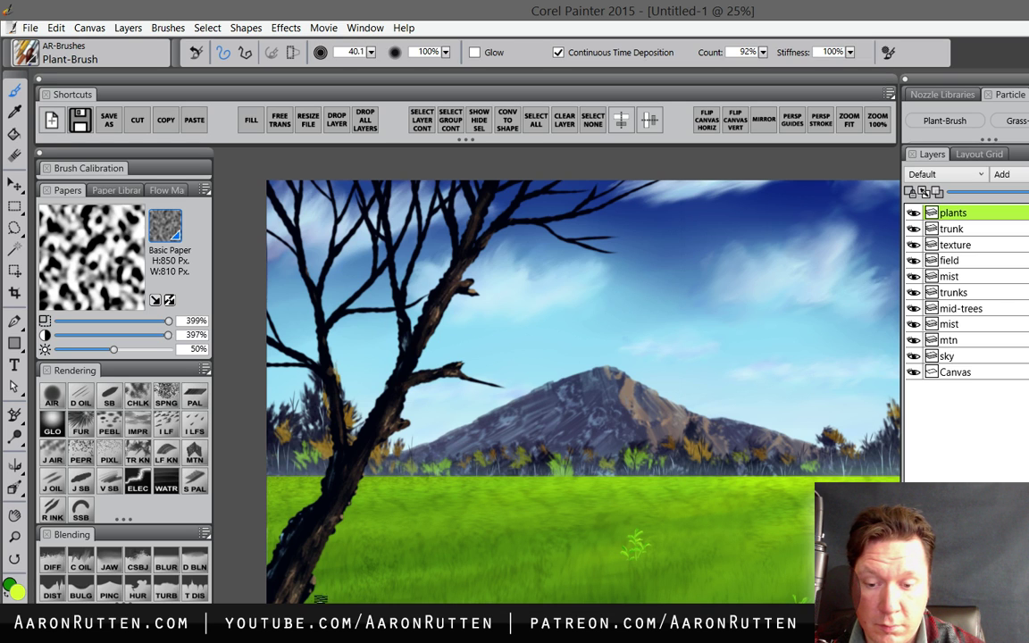
- Shade the plants with darker green Plant-Brush strokes while preserving the layer's transparency
mouse_move(553, 375)
mouse_down()
mouse_move(520, 384)
mouse_move(455, 369)
mouse_up()
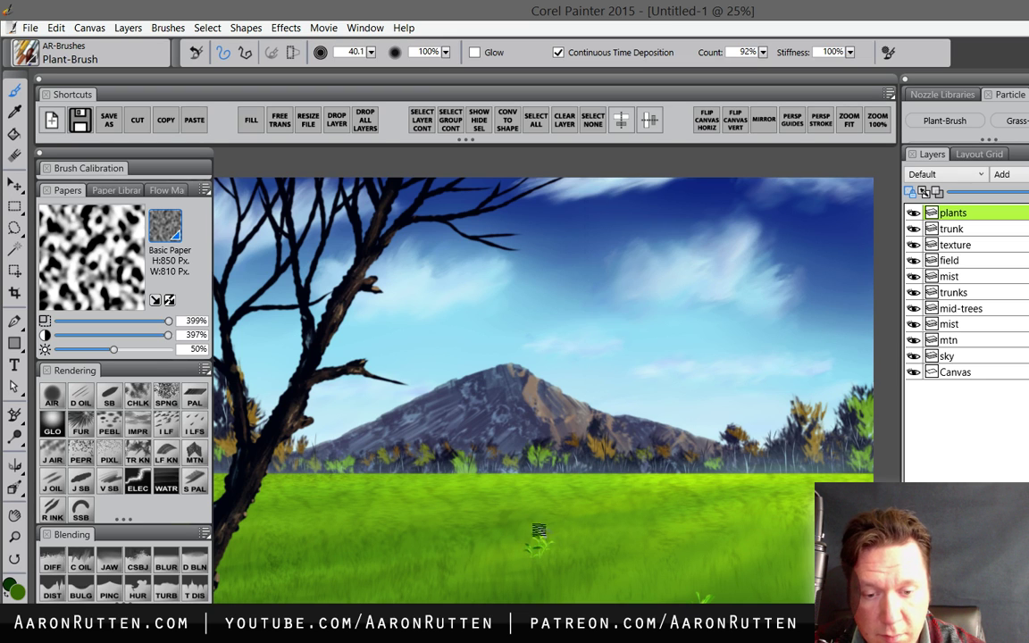
drag(540, 540, 670, 526)
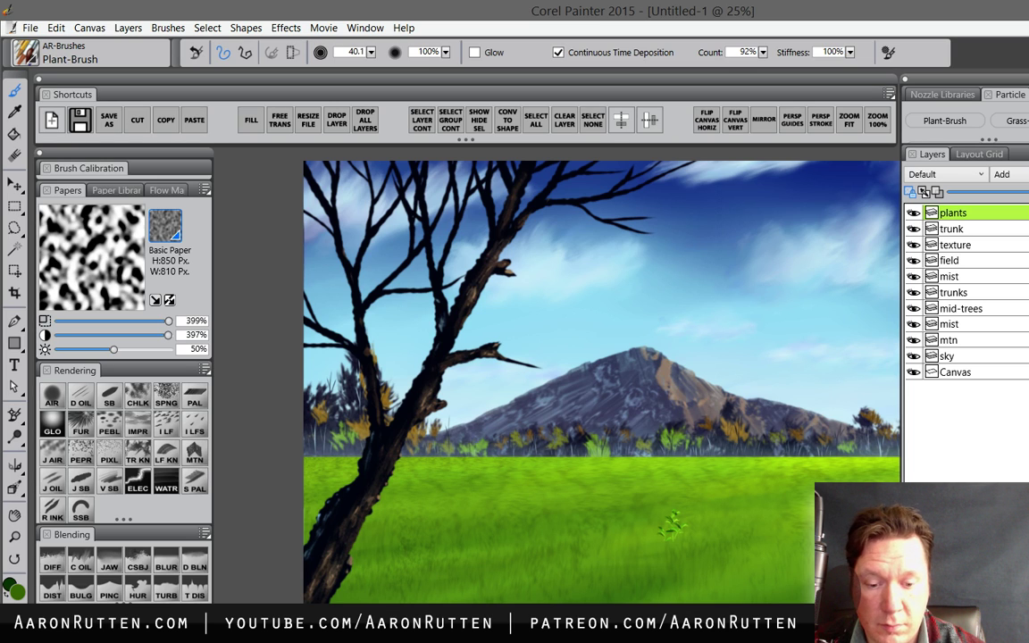
drag(666, 542, 634, 555)
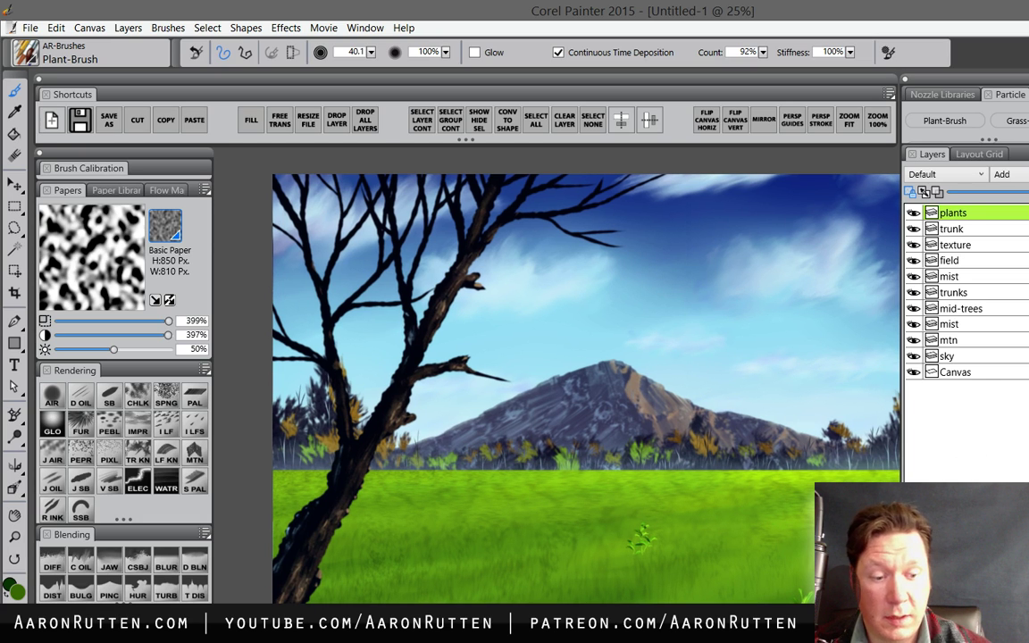
- Add a new layer directly beneath the plants layer and set its composite method to Multiply
key(ctrl+shift+n)
drag(954, 212, 960, 228)
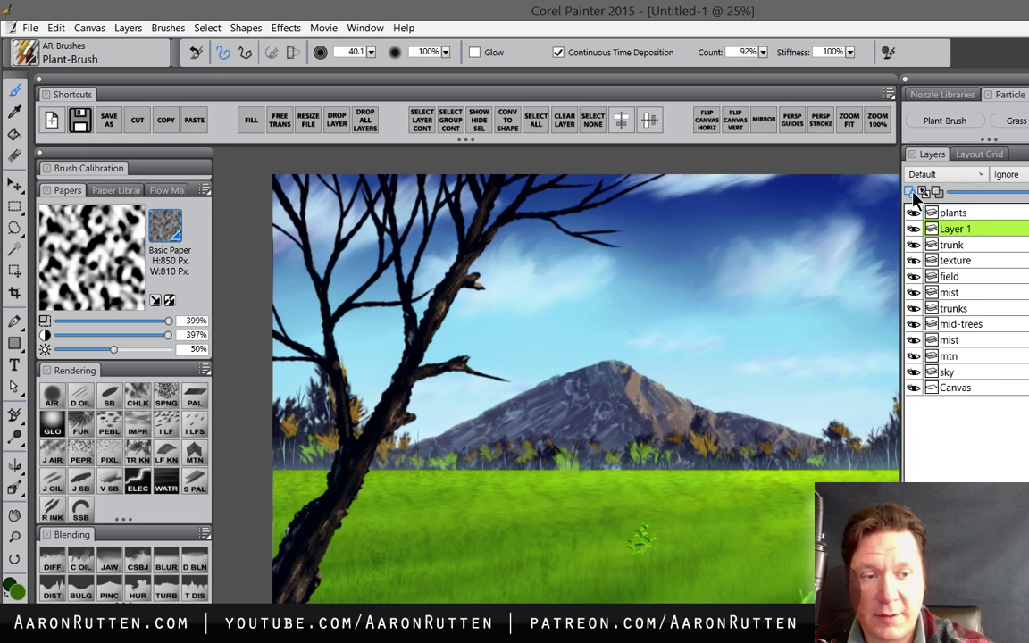
click(943, 178)
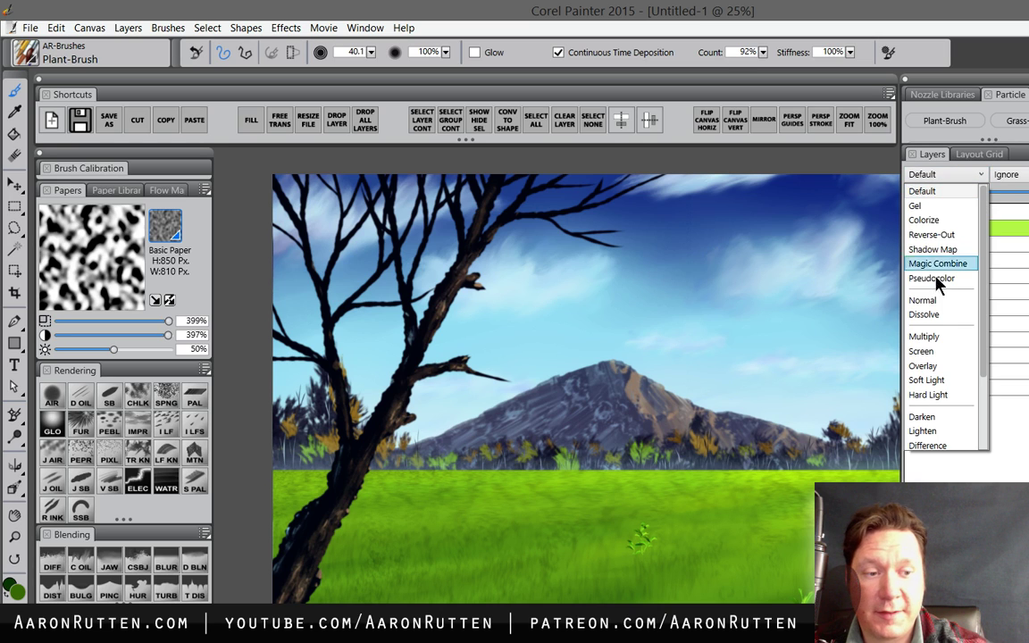
click(937, 337)
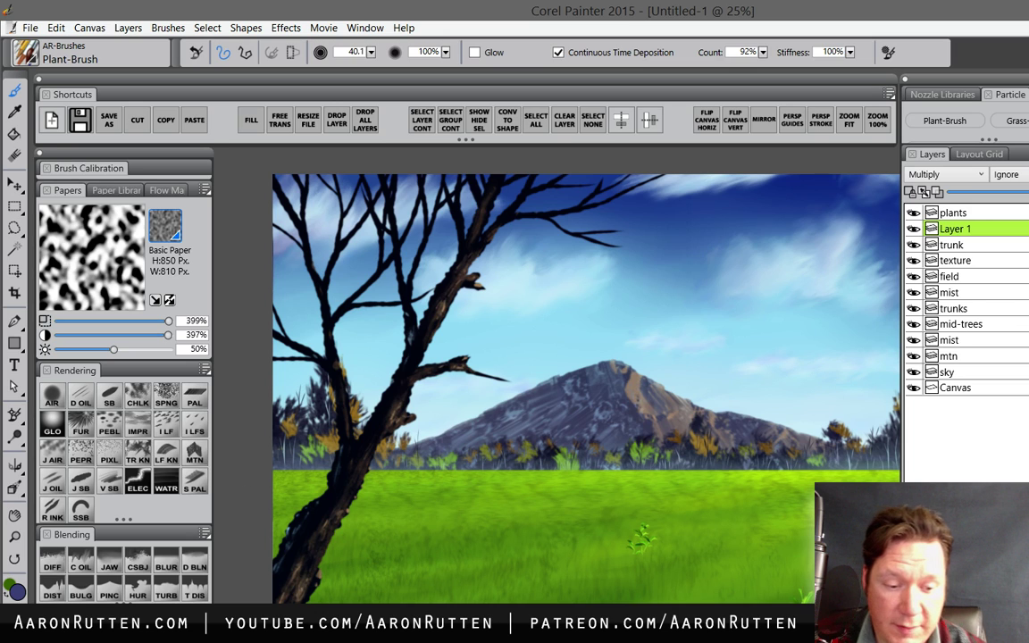
- Airbrush a soft dark blue shadow beneath the mid-field plant with the Digital Airbrush and lower the shadow layer's opacity
click(52, 395)
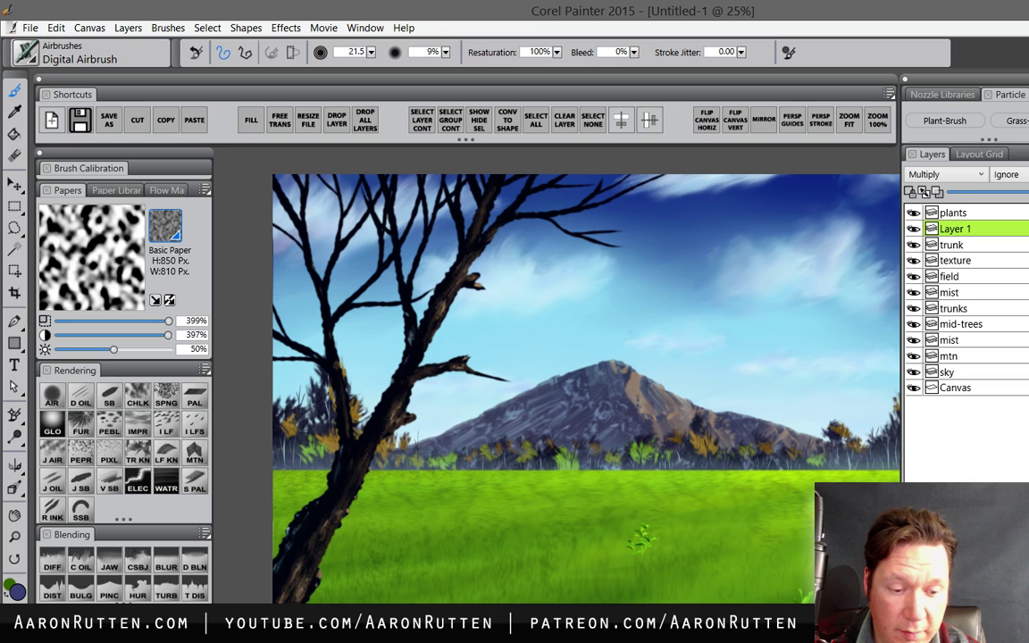
key(bracketleft)
key(bracketleft)
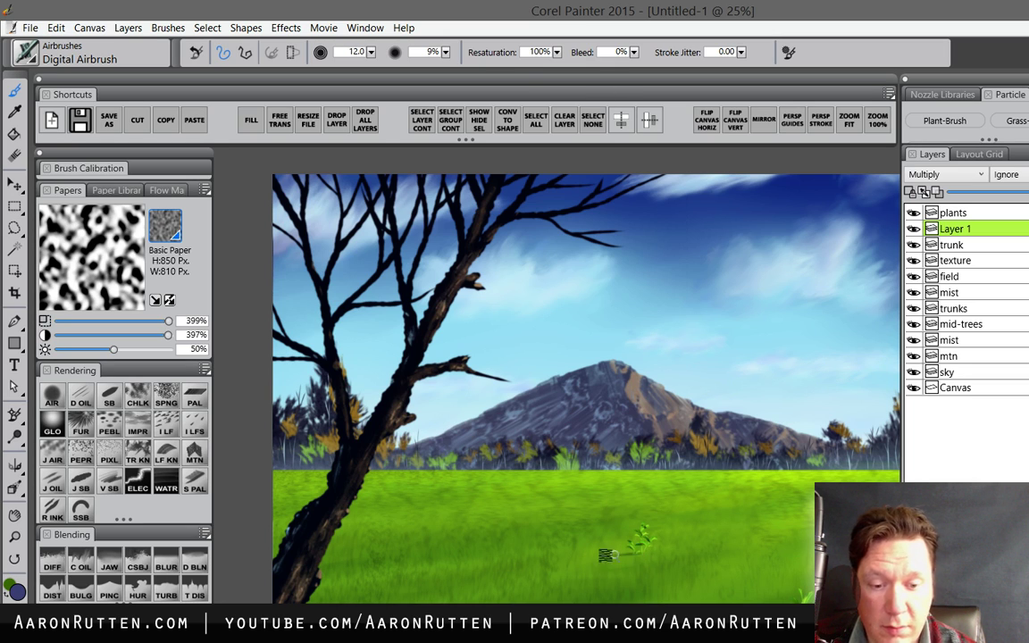
key(bracketright)
key(bracketright)
key(bracketright)
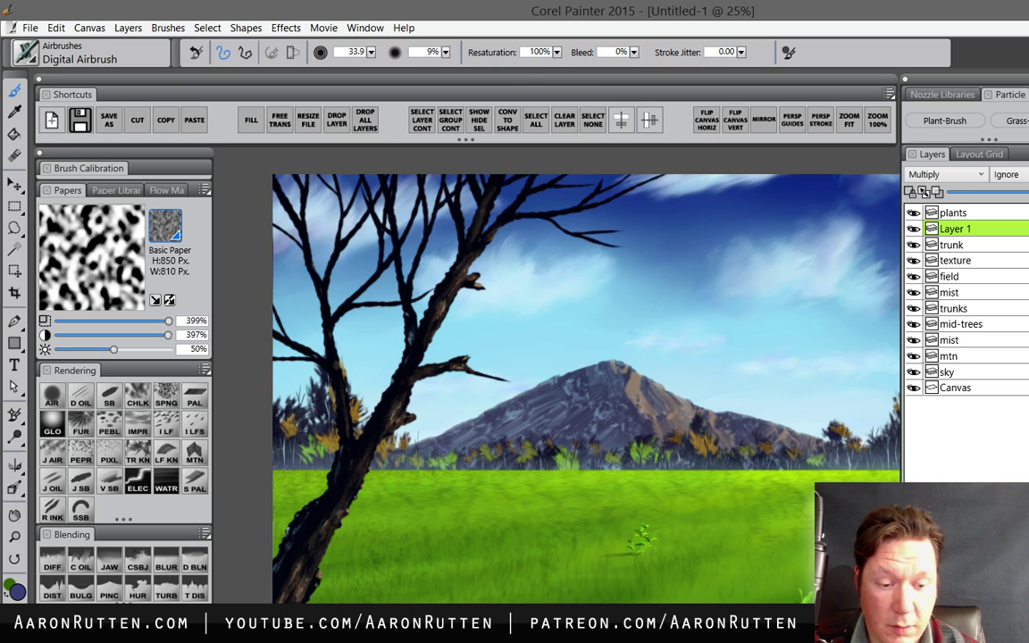
click(1005, 193)
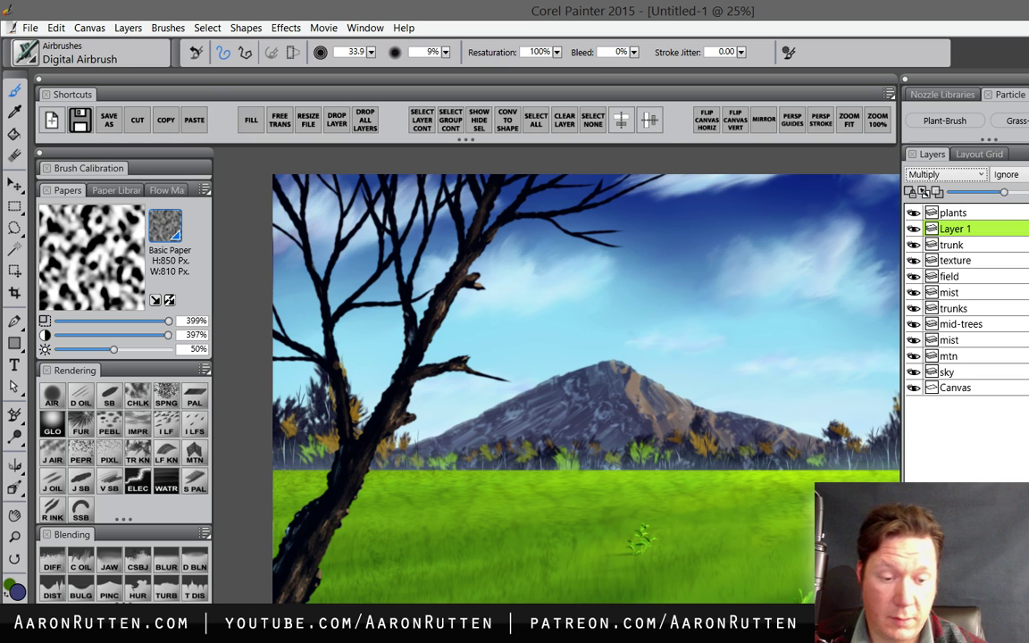
- Examine the shadows around the plants in the grass and the overall landscape composition, both zoomed in and zoomed out
scroll(545, 384, right, 3)
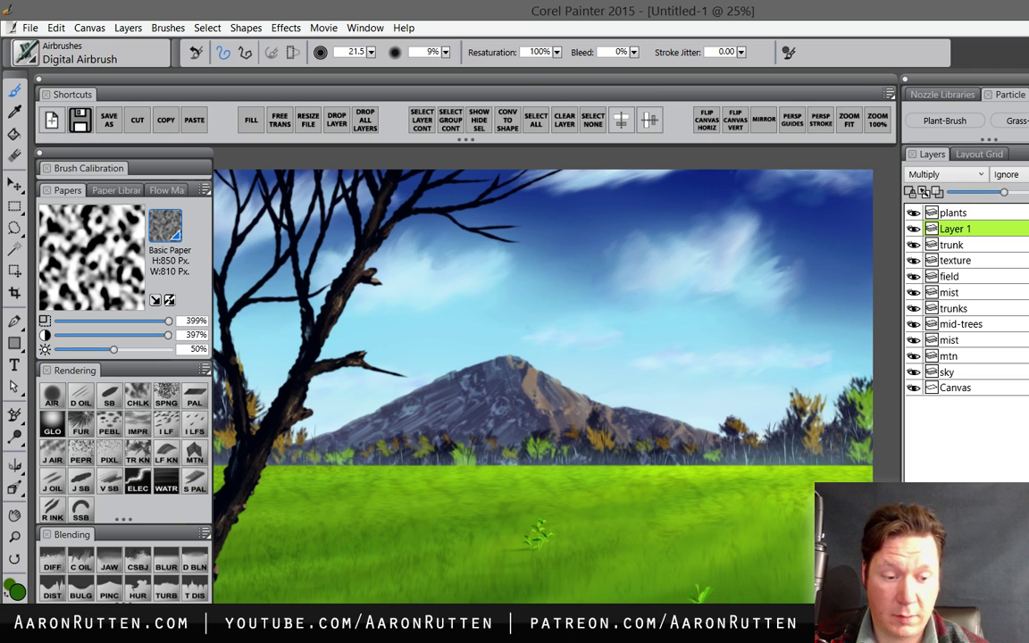
mouse_move(536, 357)
mouse_down()
mouse_move(682, 346)
mouse_move(510, 316)
mouse_up()
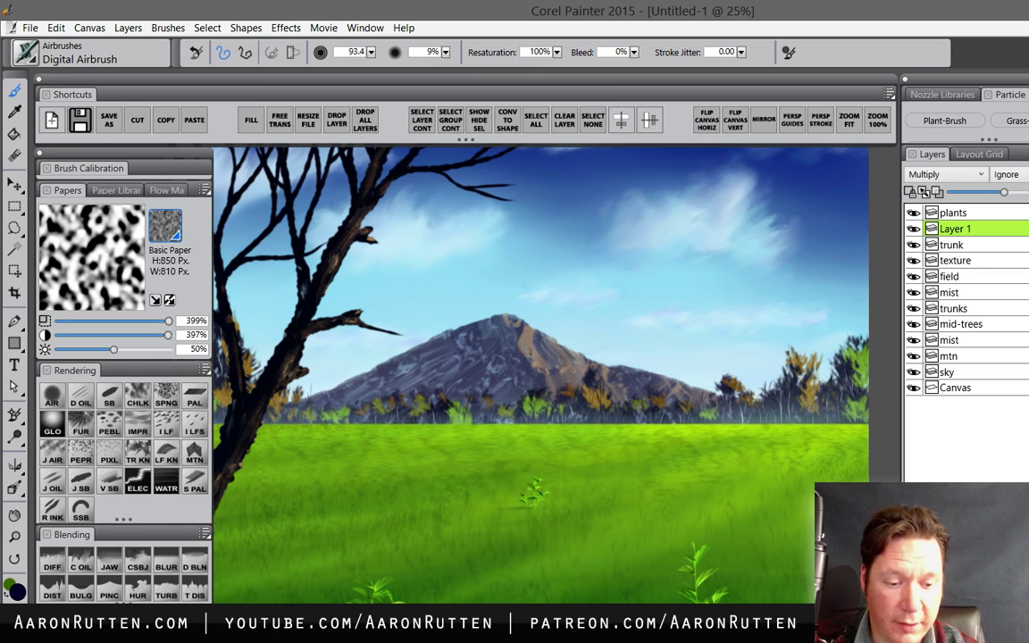
drag(706, 451, 683, 451)
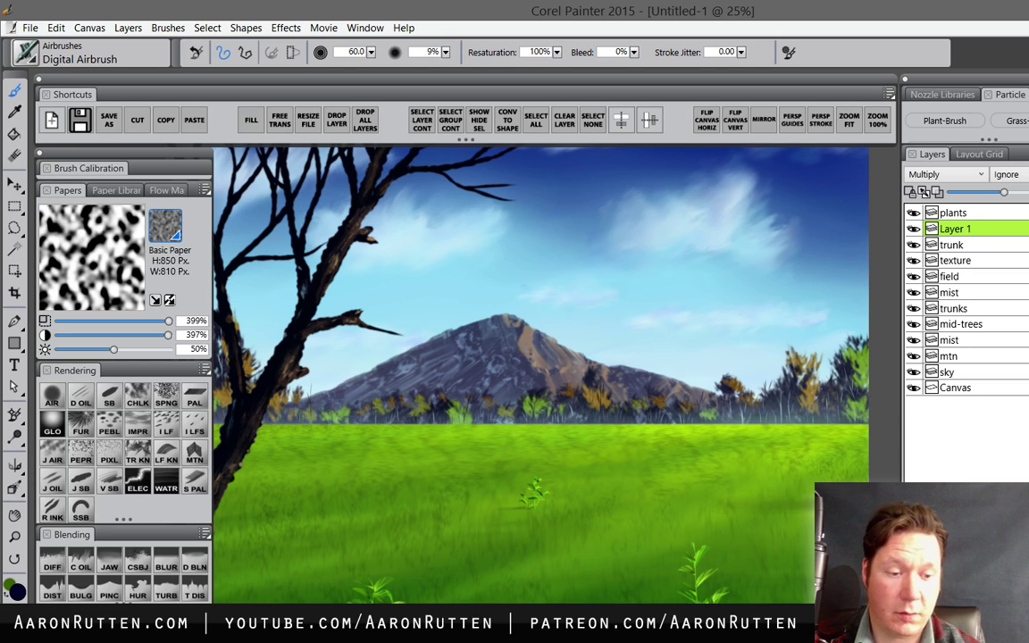
mouse_move(500, 384)
mouse_down()
mouse_move(641, 378)
mouse_move(665, 393)
mouse_up()
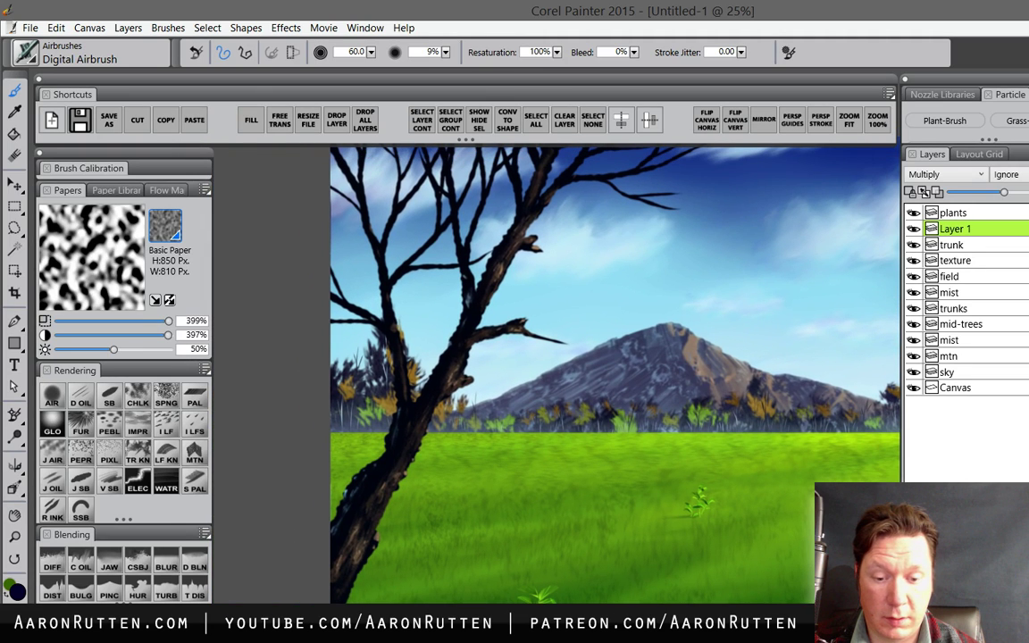
drag(572, 376, 486, 386)
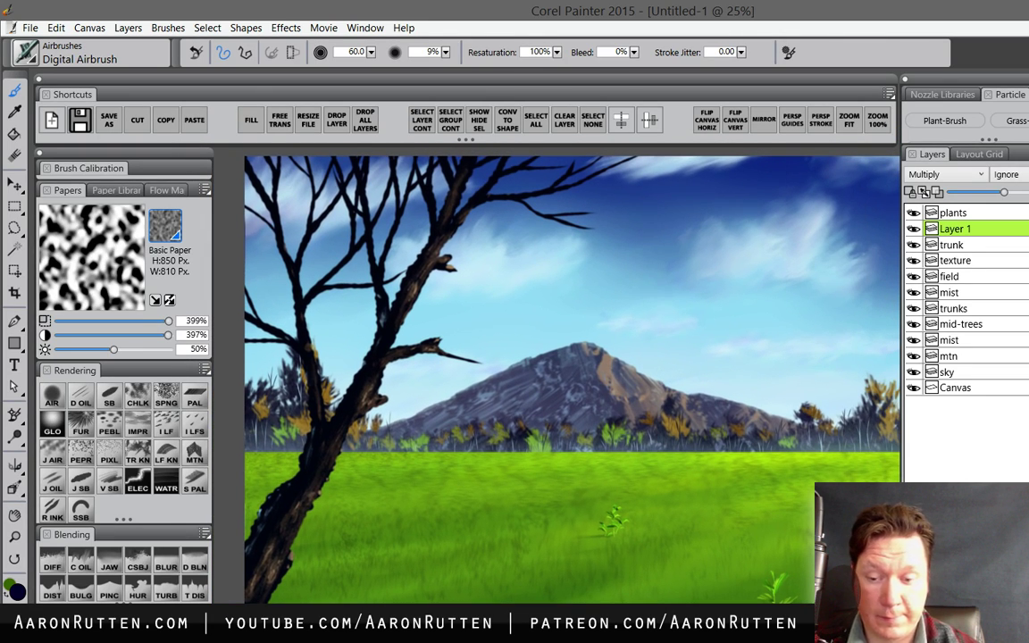
key(ctrl+minus)
key(m)
key(ctrl+minus)
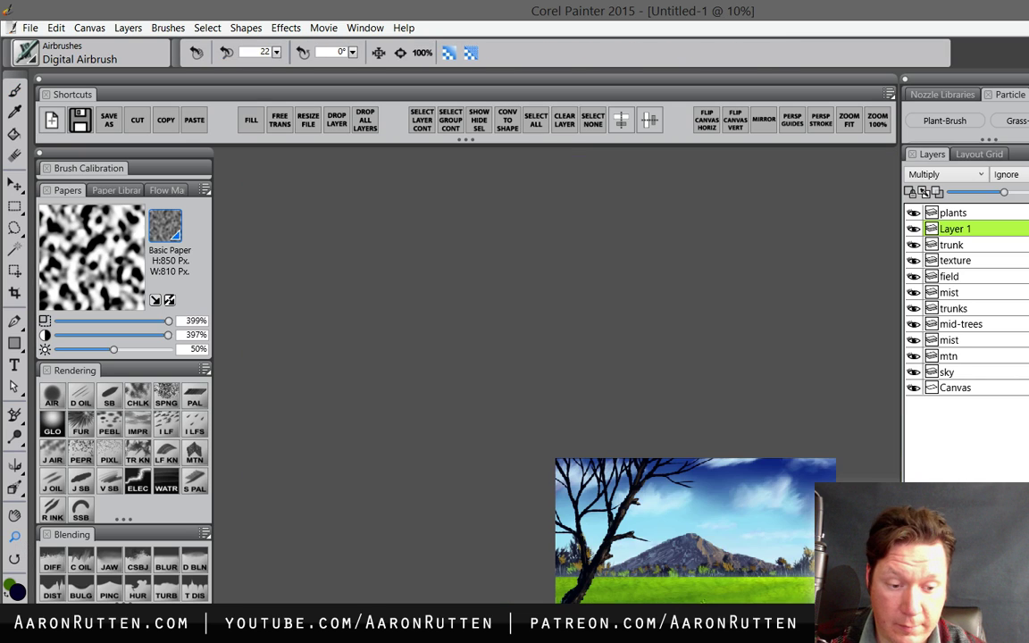
drag(697, 527, 670, 521)
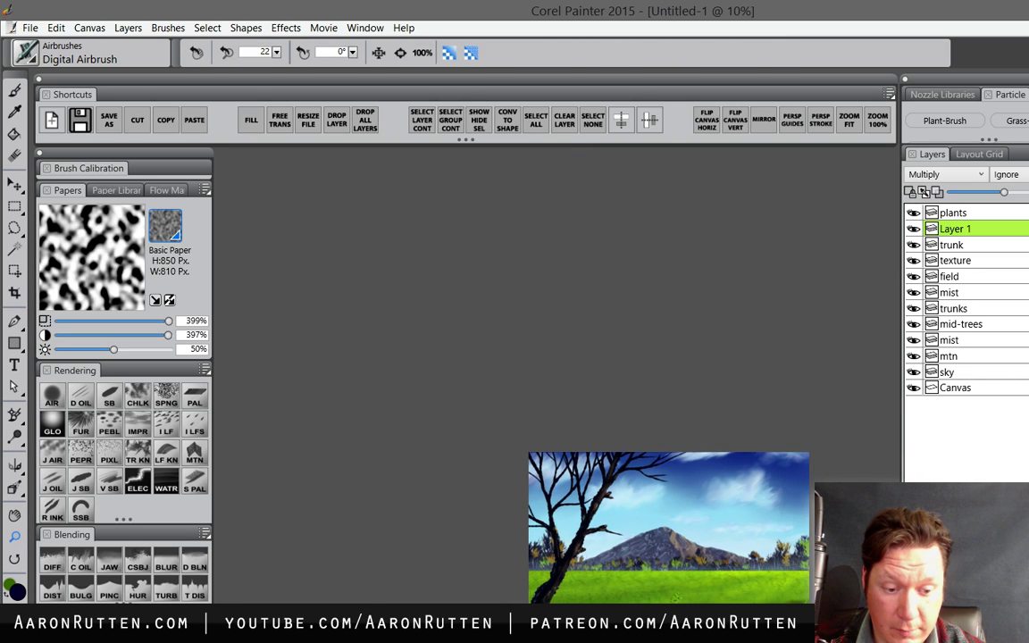
key(ctrl+plus)
mouse_move(536, 402)
mouse_down()
mouse_move(536, 442)
mouse_move(562, 475)
mouse_move(603, 451)
mouse_up()
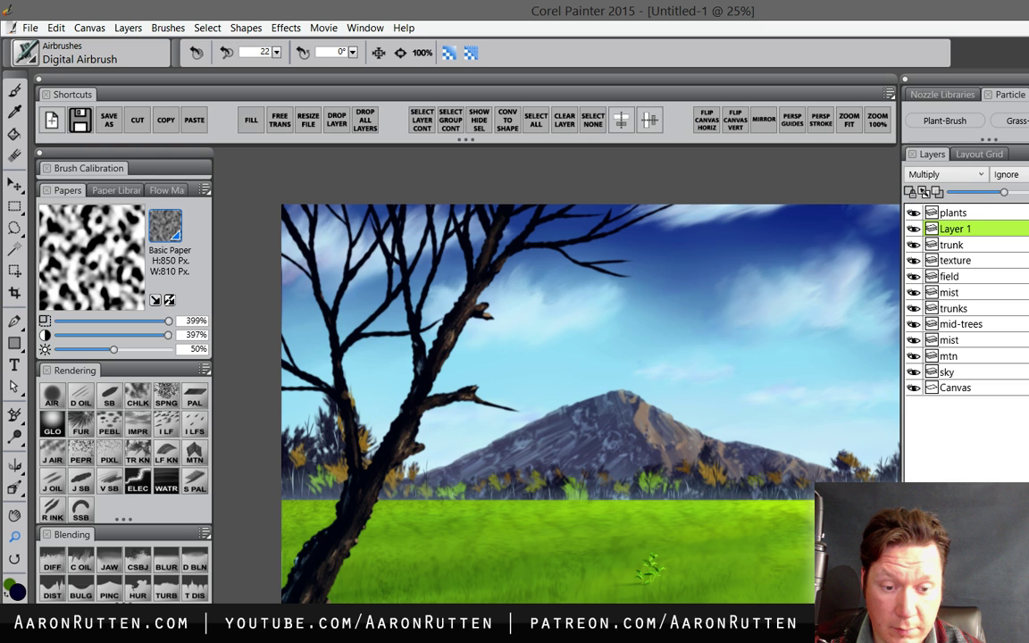
key(ctrl+minus)
drag(617, 536, 480, 455)
scroll(562, 436, up, 5)
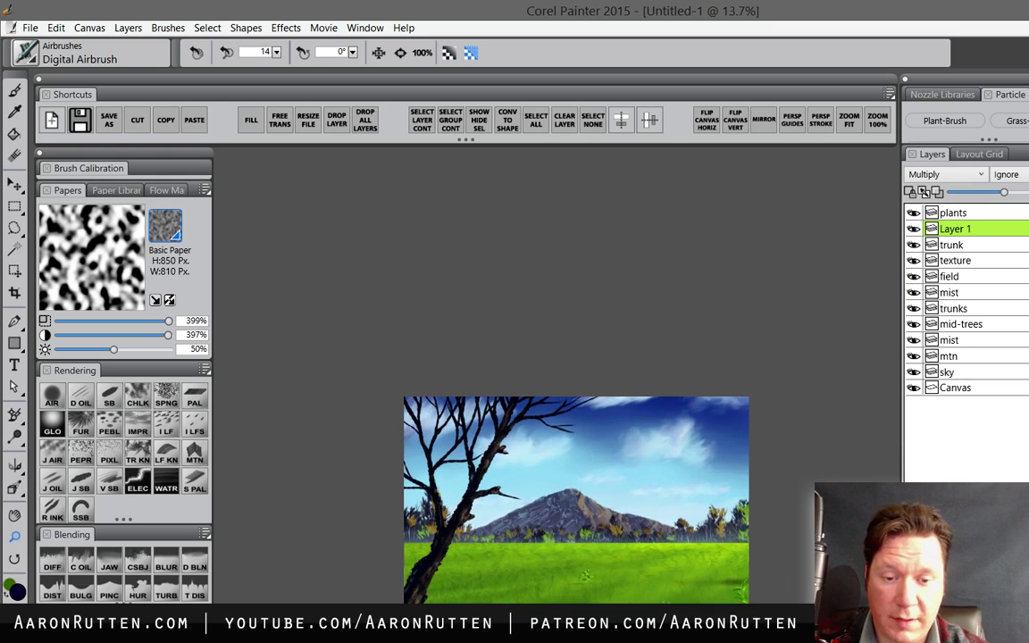
scroll(562, 437, up, 1)
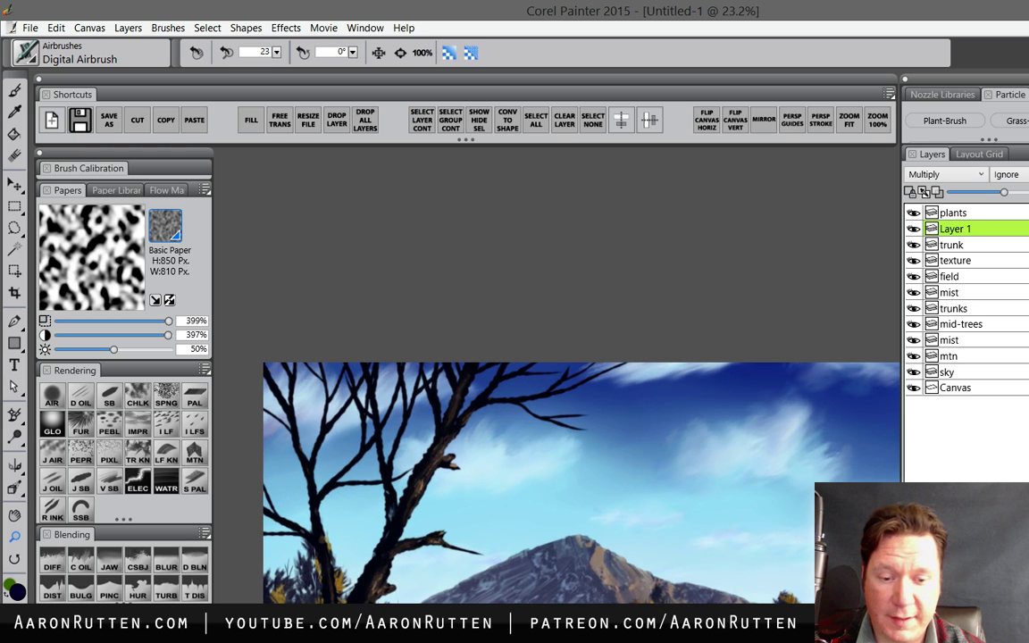
mouse_move(692, 639)
mouse_down()
mouse_move(677, 558)
mouse_move(657, 559)
mouse_move(661, 547)
mouse_up()
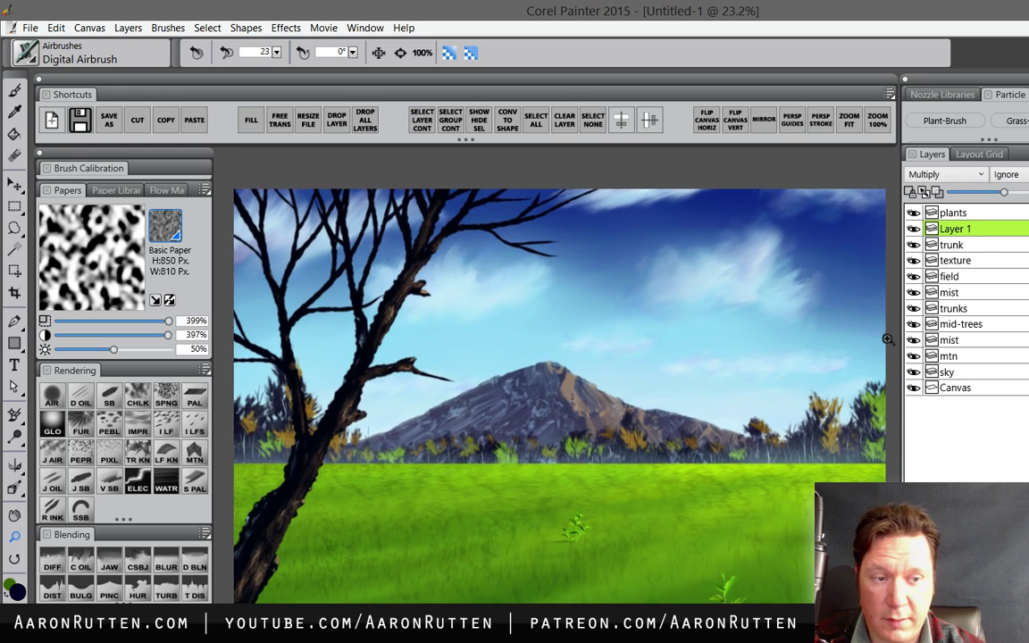
- Rename the plant shadow layer as plant-sh
double_click(960, 228)
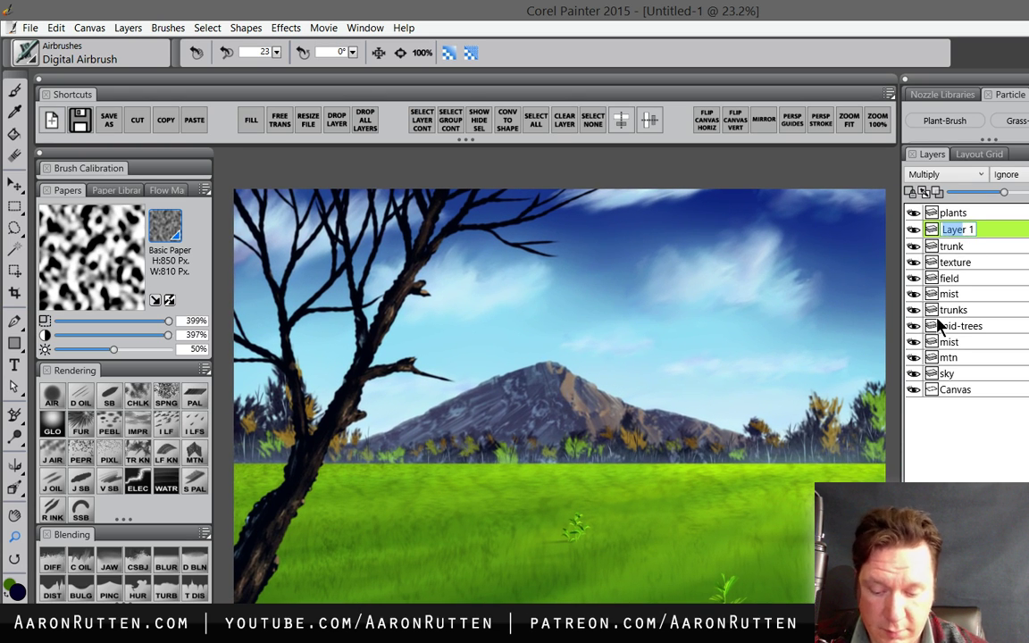
text(pa)
key(BackSpace)
text(lan)
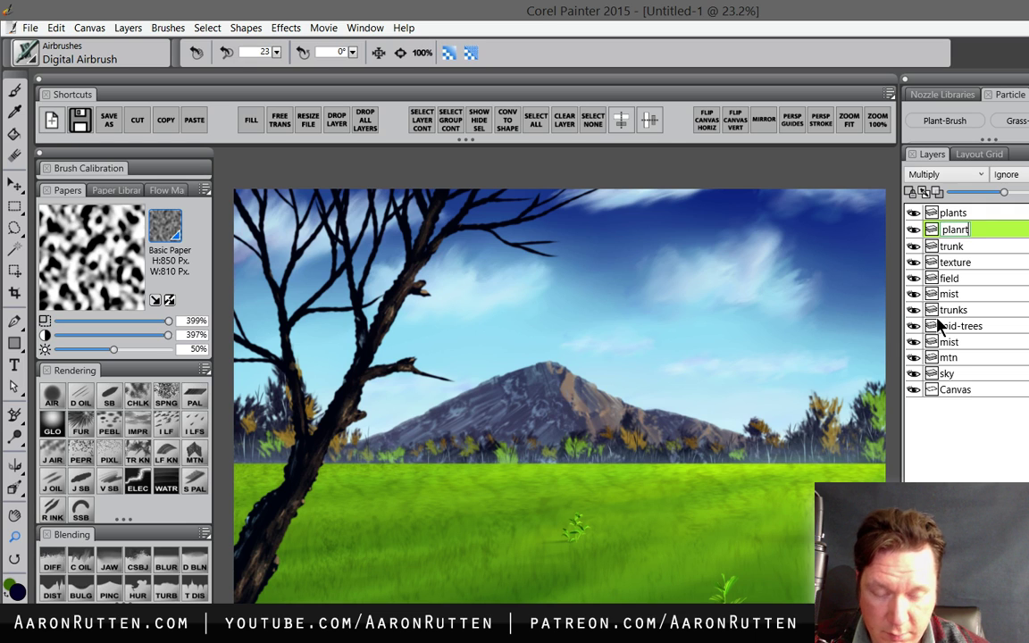
text(t-sh)
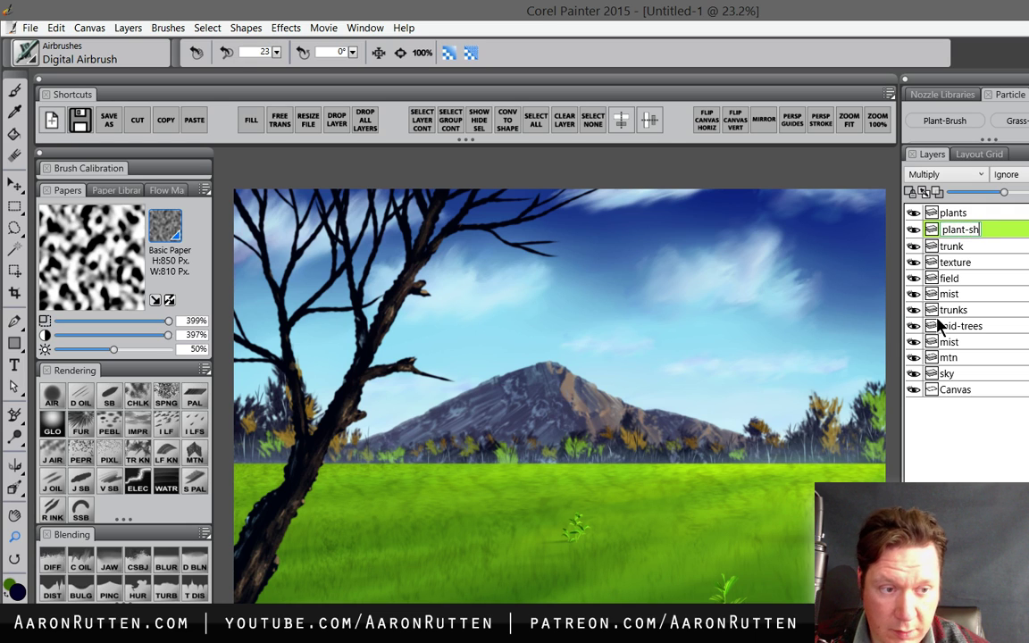
key(Return)
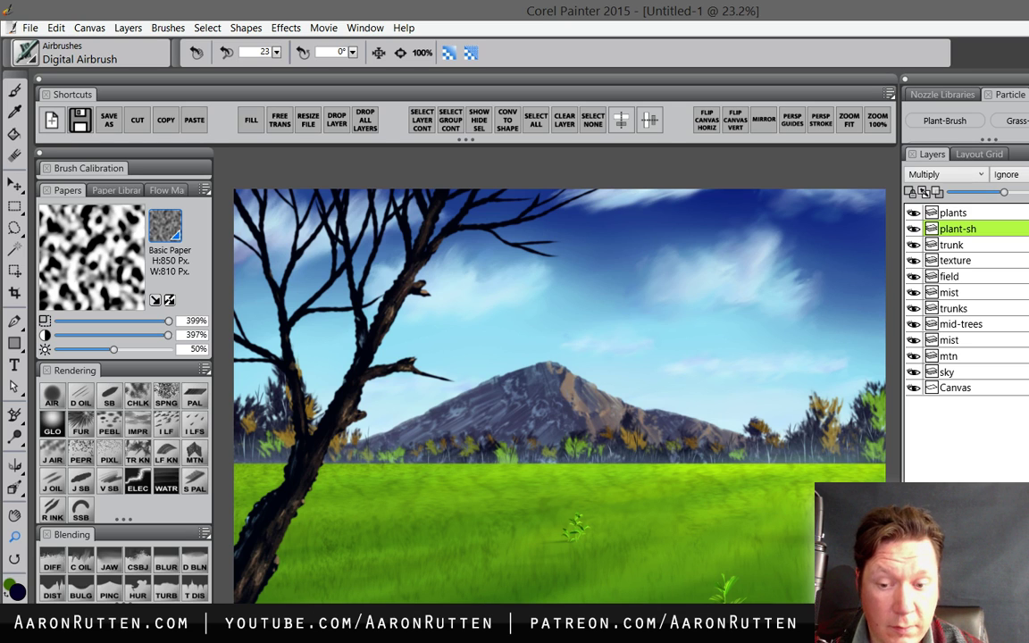
- Add a new layer above the plants layer, name it vignette and set its composite method to Multiply
key(ctrl+shift+n)
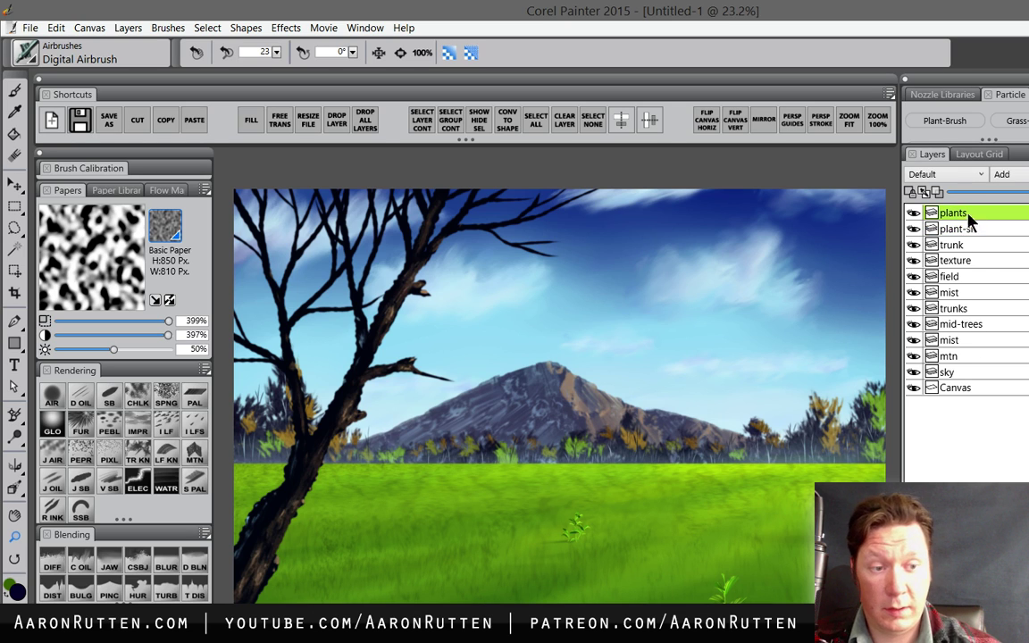
double_click(960, 215)
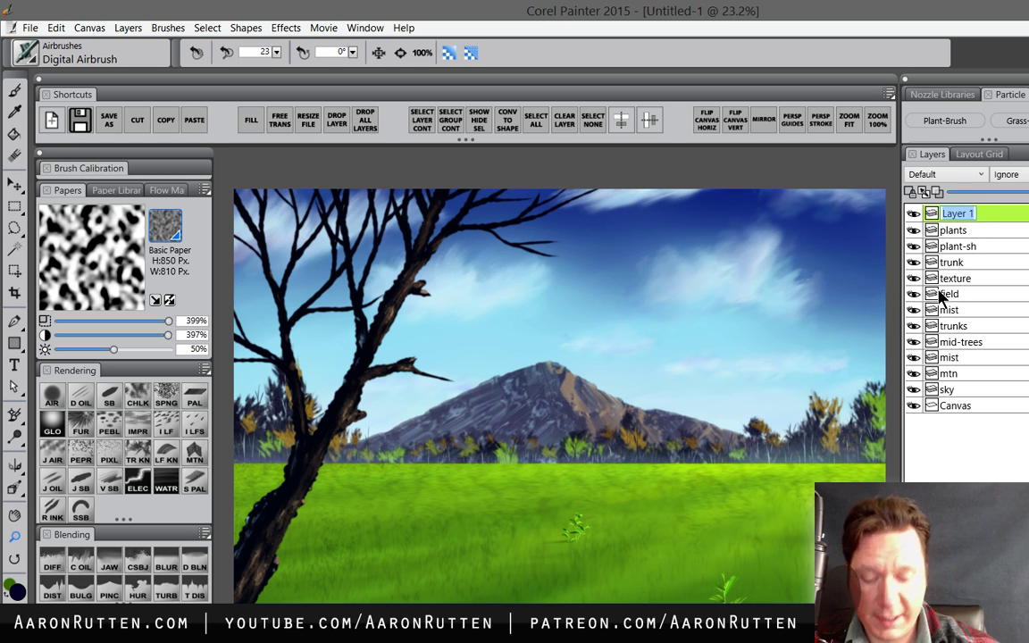
text(vignett)
key(Return)
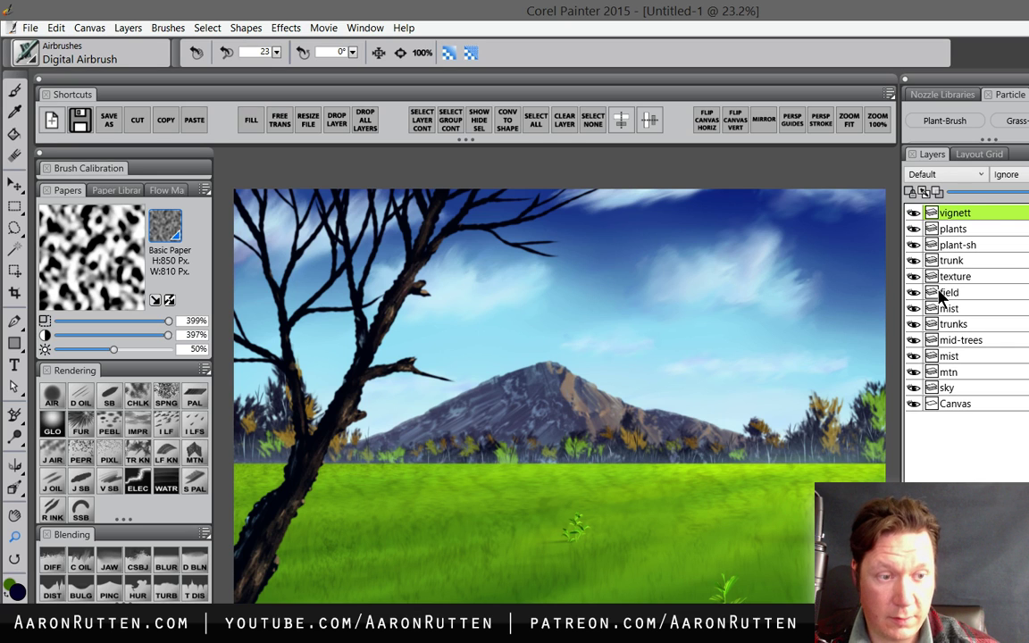
double_click(969, 214)
text(e)
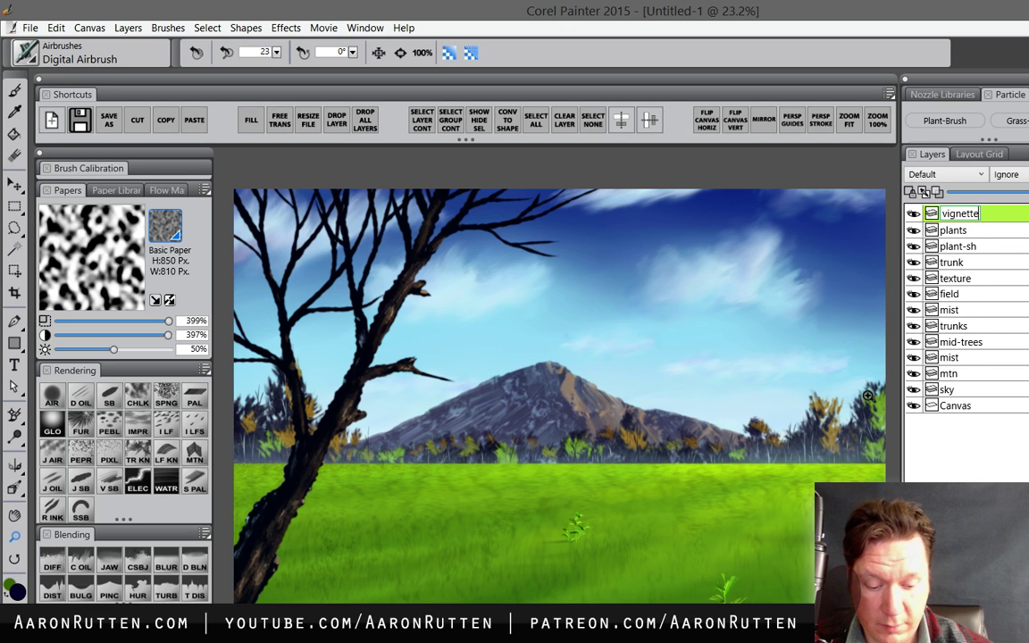
key(Return)
click(945, 174)
click(943, 335)
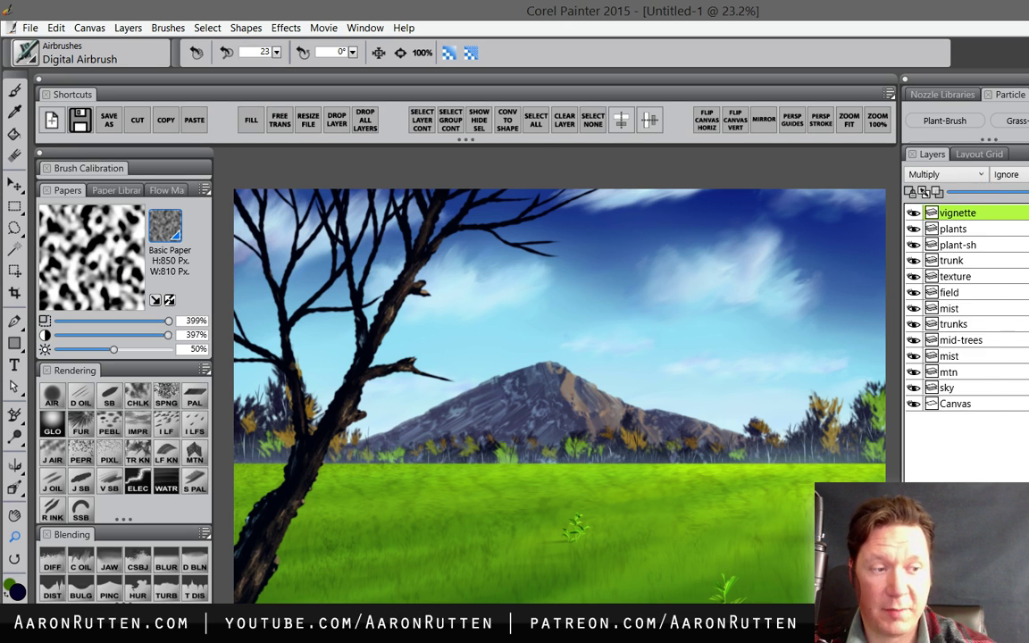
- Paint a dark blue vignette around the edges and corners of the painting with a very large Digital Airbrush
key(b)
key(Tab)
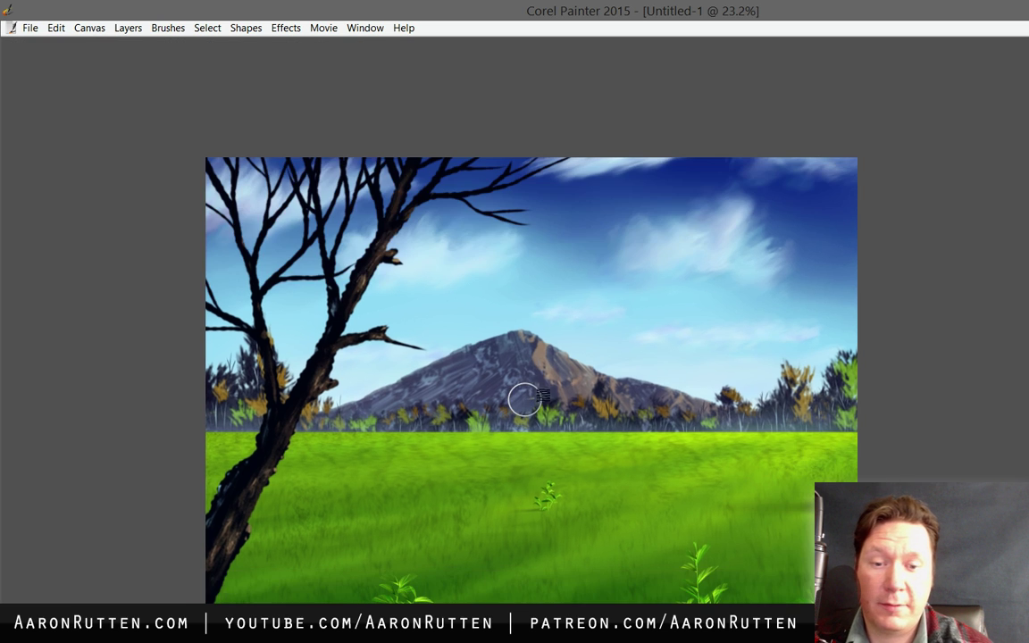
drag(488, 356, 597, 371)
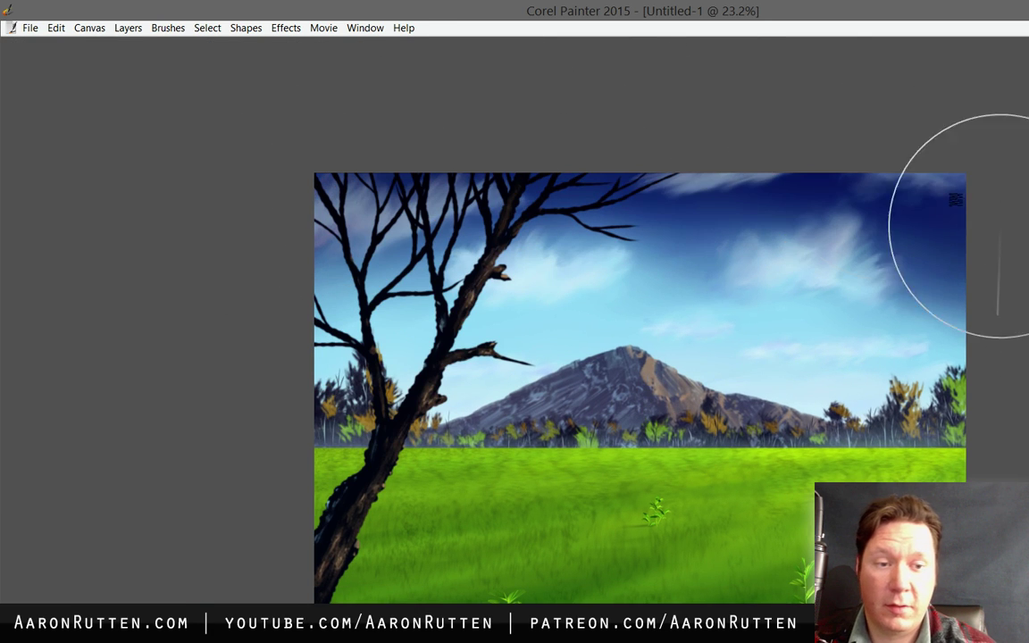
mouse_move(1000, 226)
mouse_down()
mouse_move(333, 321)
mouse_move(356, 611)
mouse_move(298, 562)
mouse_move(393, 616)
mouse_up()
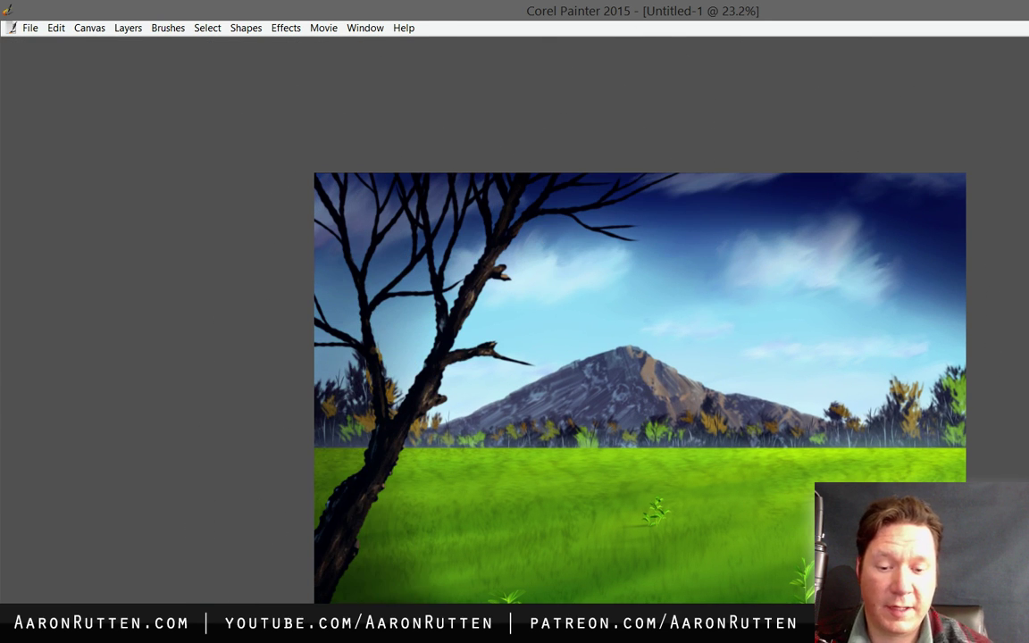
mouse_move(979, 554)
mouse_down()
mouse_move(991, 465)
mouse_move(937, 149)
mouse_move(875, 134)
mouse_up()
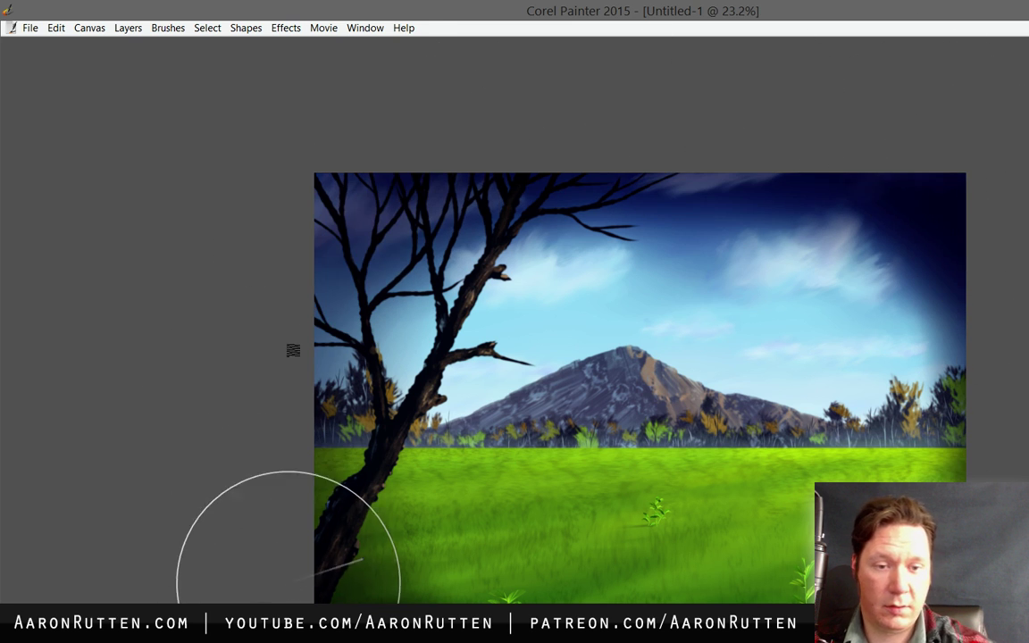
drag(379, 237, 268, 483)
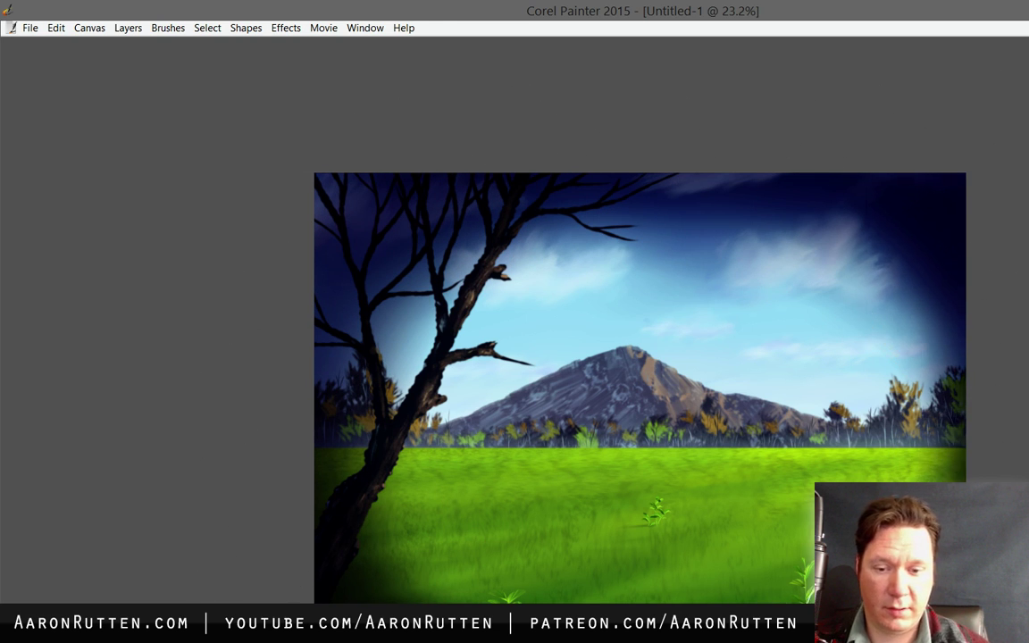
- Lower the vignette layer's opacity to soften the darkened edges
key(Tab)
click(1003, 194)
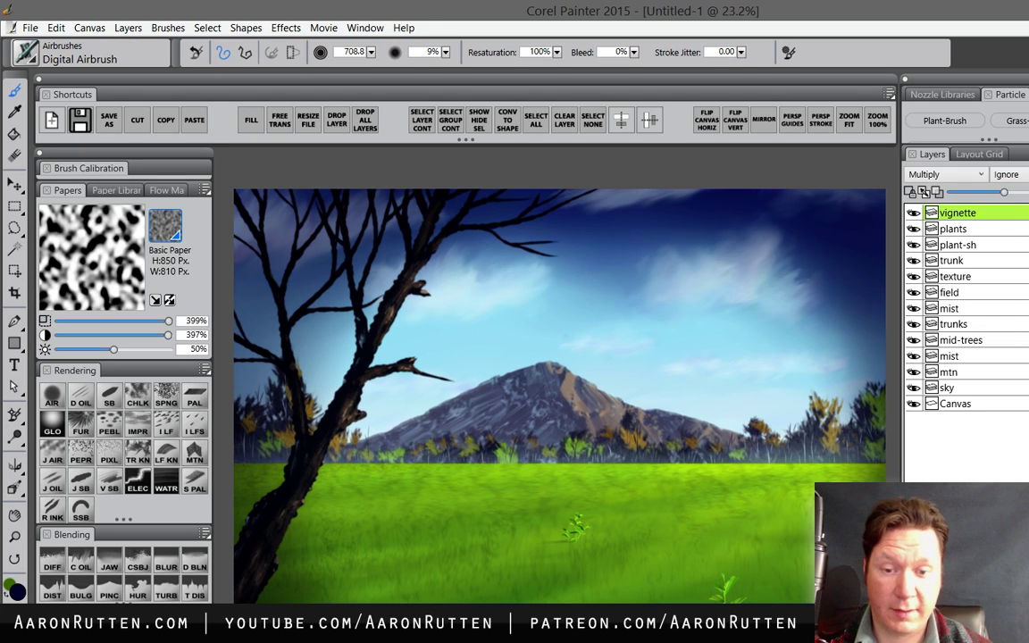
click(991, 193)
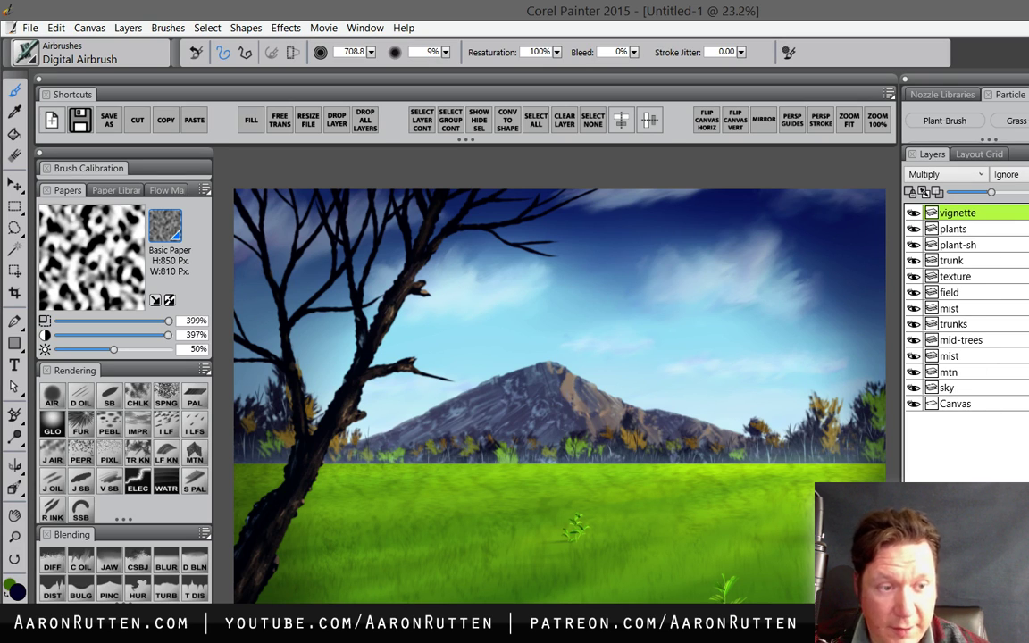
- Add a new layer above the vignette layer and name it overlay
key(ctrl+shift+n)
double_click(956, 215)
text(ove)
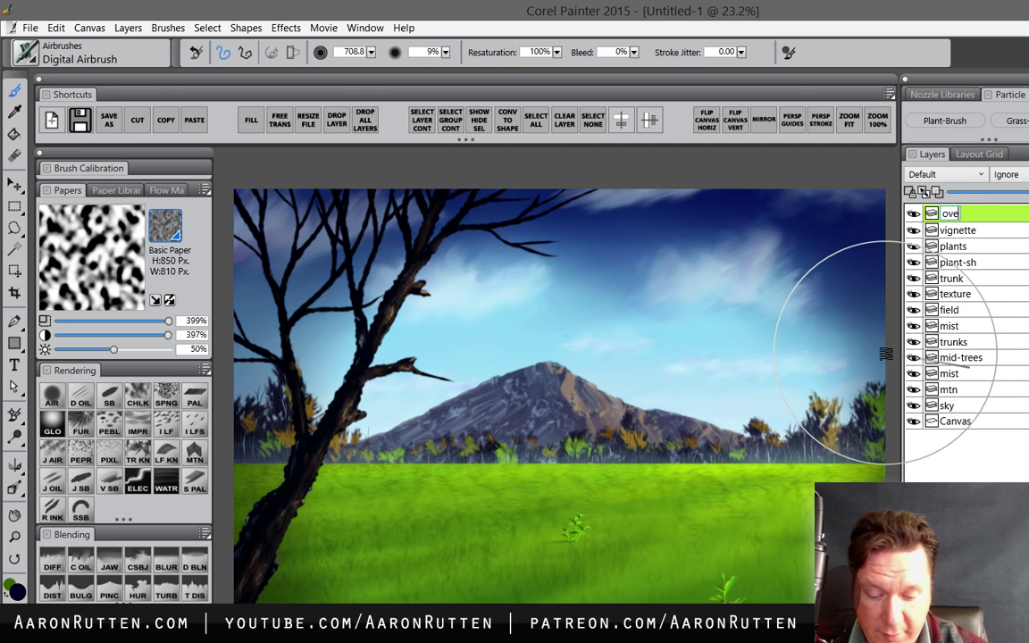
text(rlay)
key(Return)
- Set the overlay layer's composite method to Overlay and fill the layer with orange
click(950, 175)
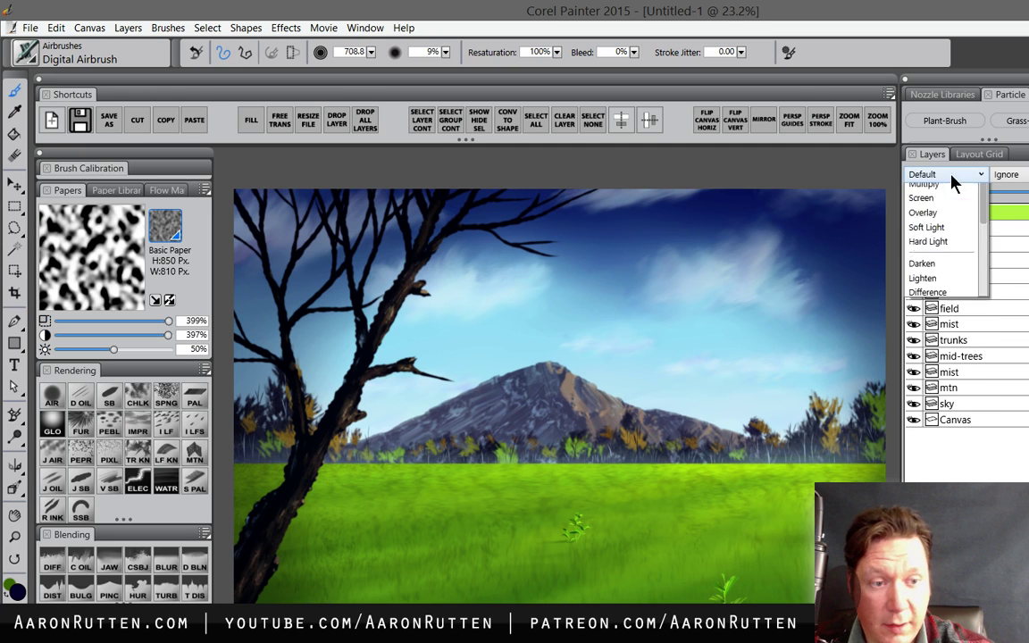
click(940, 368)
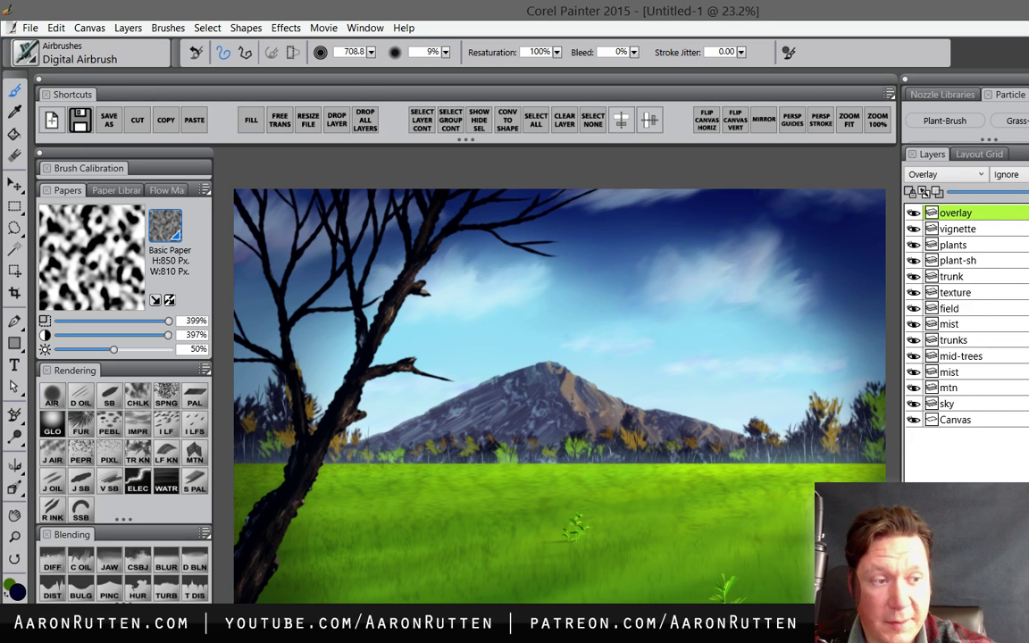
click(251, 120)
click(636, 422)
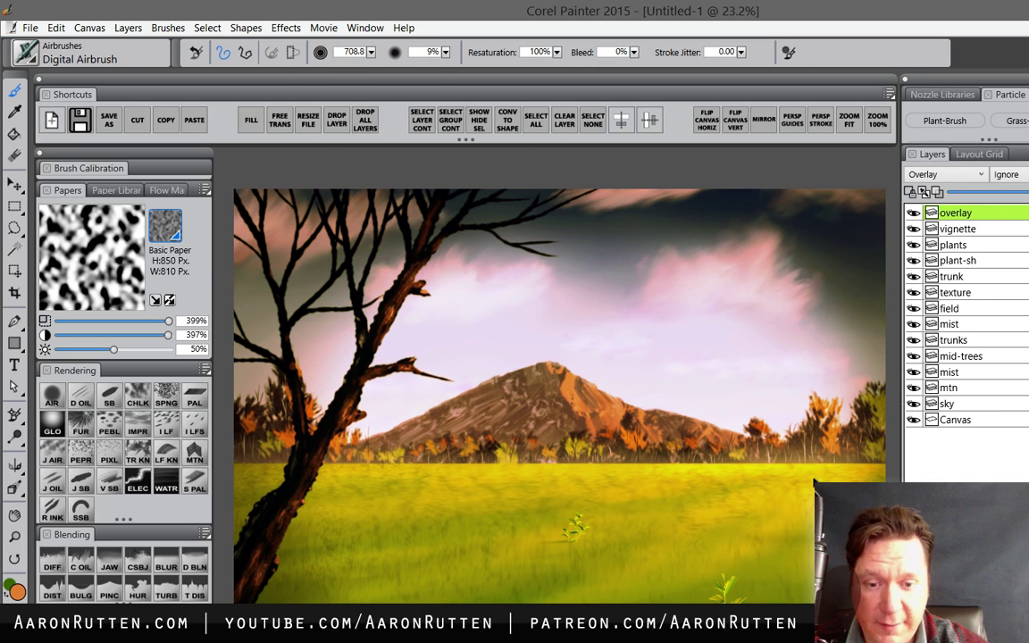
- Save the painting as the Photoshop file 3-31-2015-artworkb1 in the 3-31-2015 folder
key(ctrl+s)
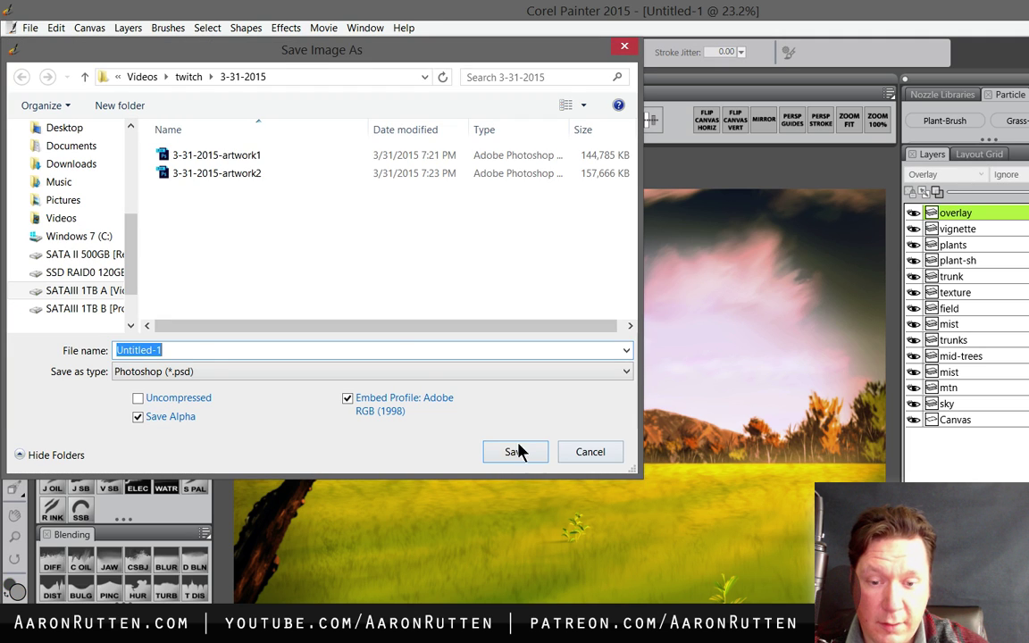
click(259, 173)
click(205, 350)
click(315, 350)
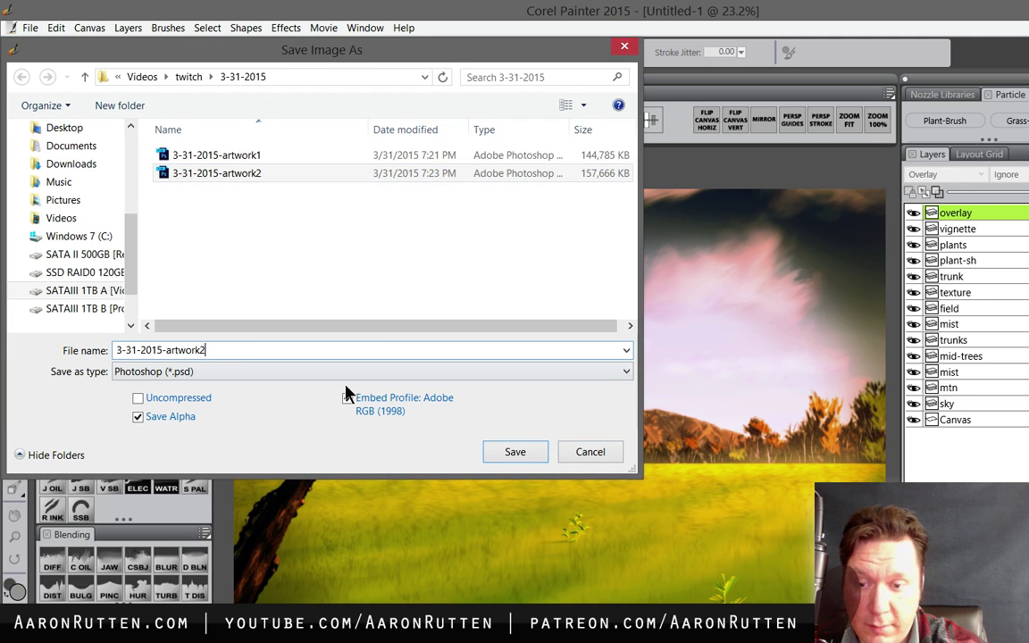
key(BackSpace)
text(3)
key(Return)
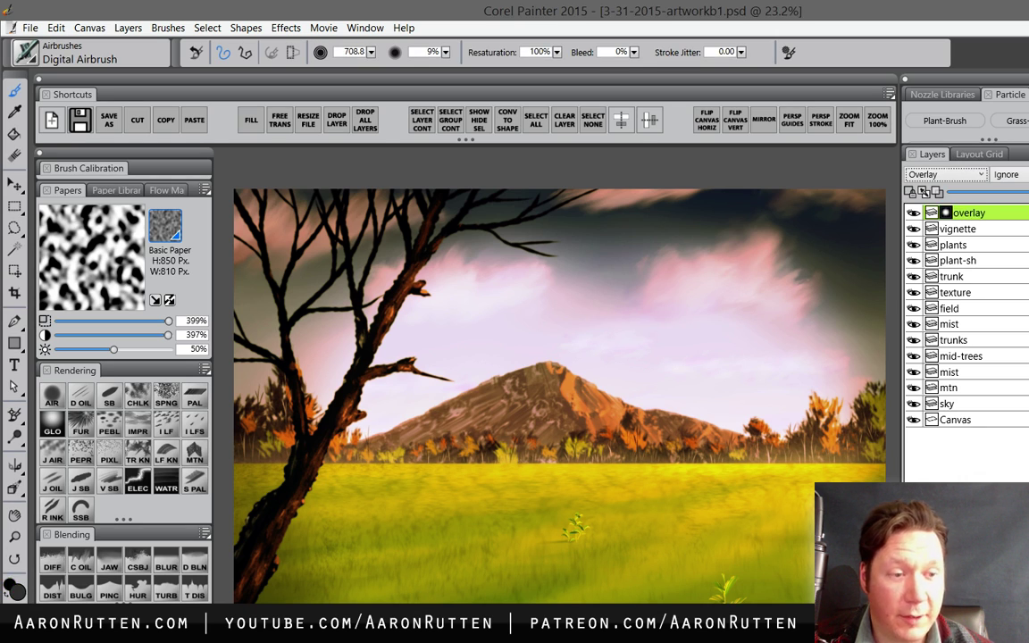
click(923, 193)
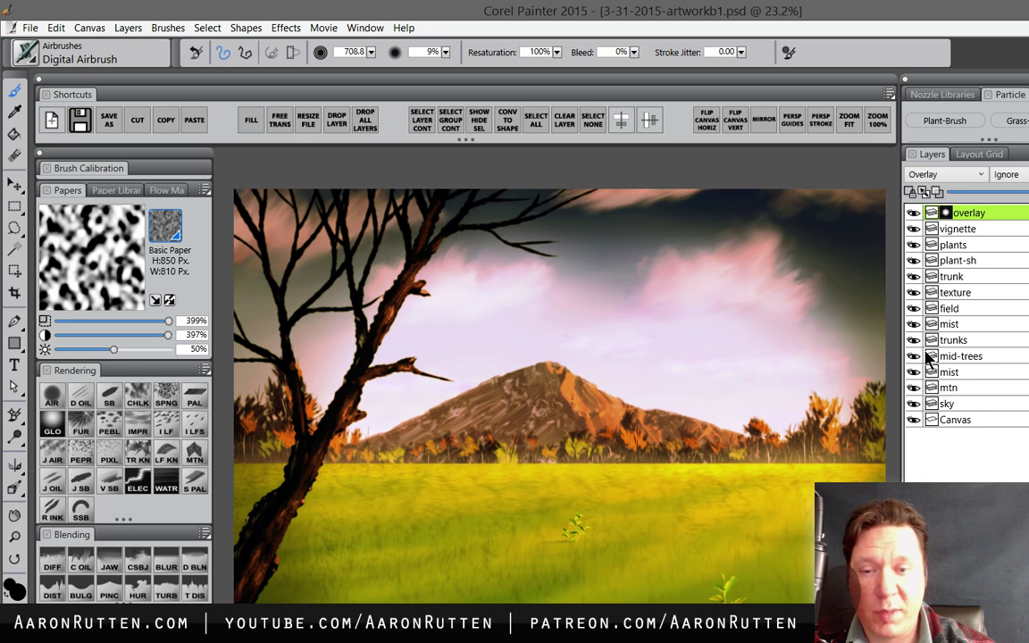
- Airbrush black on the overlay layer's mask to clear the orange from the painting's left and centre, and apply the mask
click(52, 394)
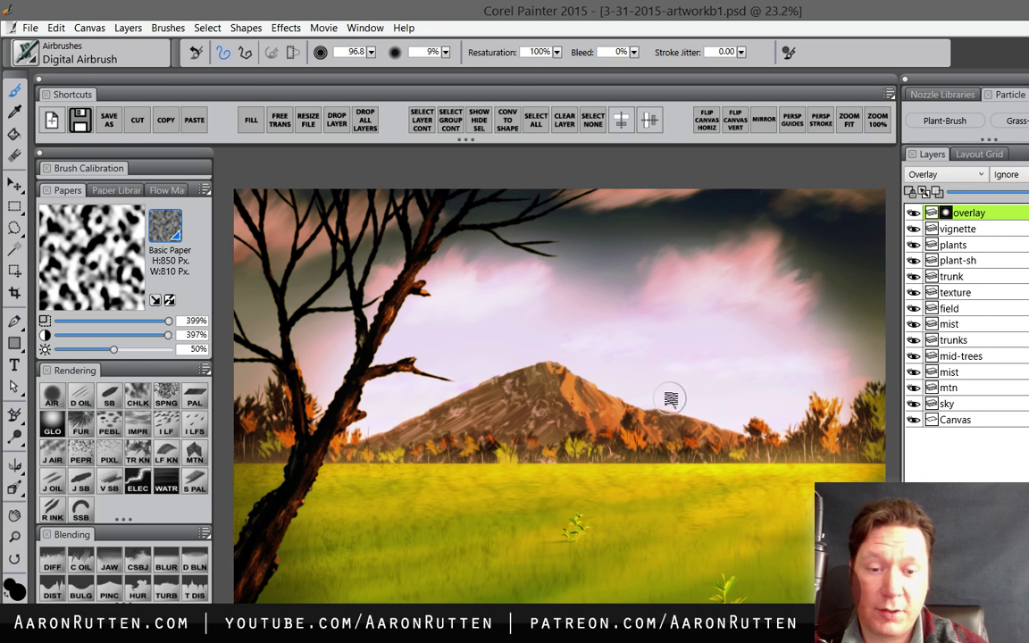
drag(666, 398, 661, 510)
key(Tab)
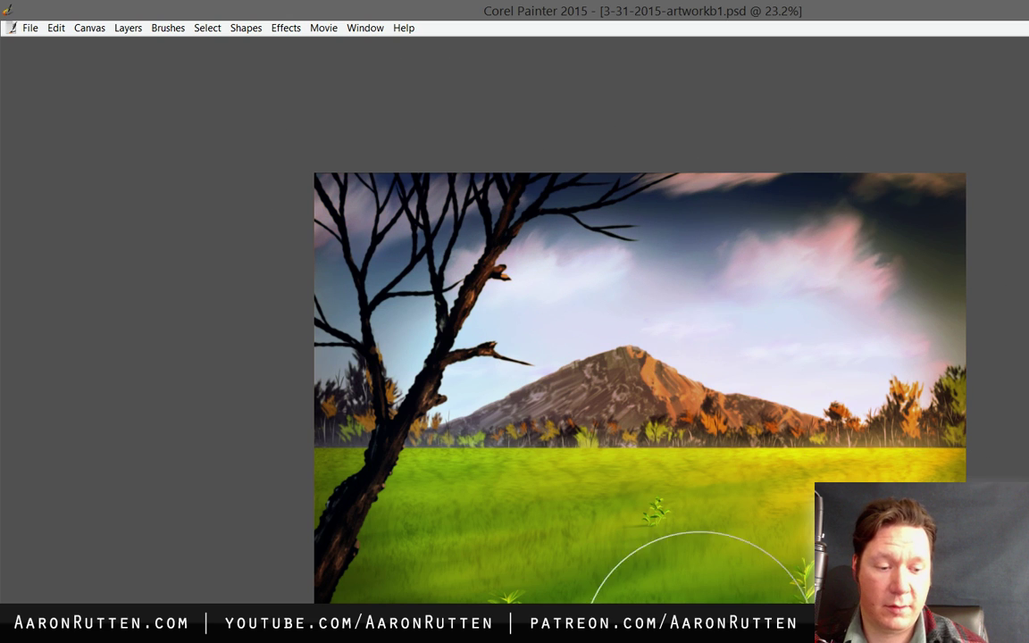
key(Tab)
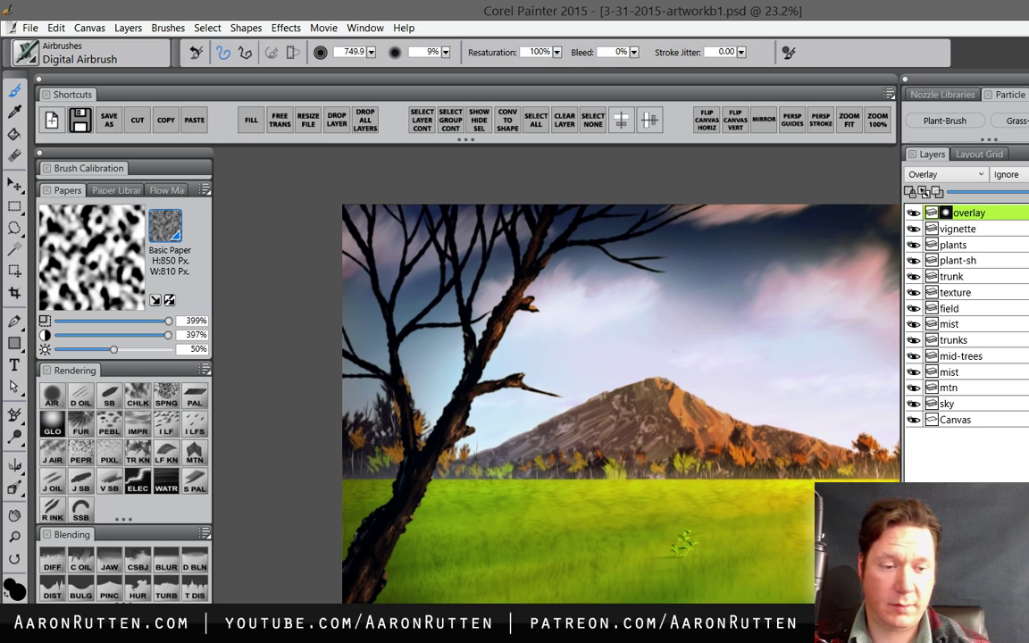
right_click(945, 213)
click(1012, 284)
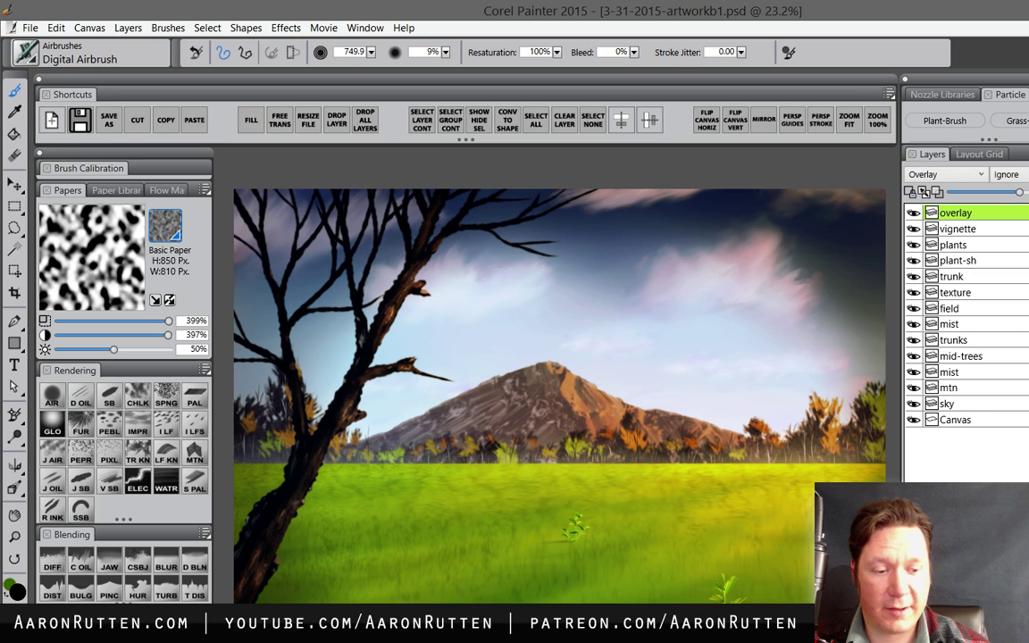
- Add a layer named overlay2 above the overlay layer and set its composite method to Multiply
key(ctrl+shift+n)
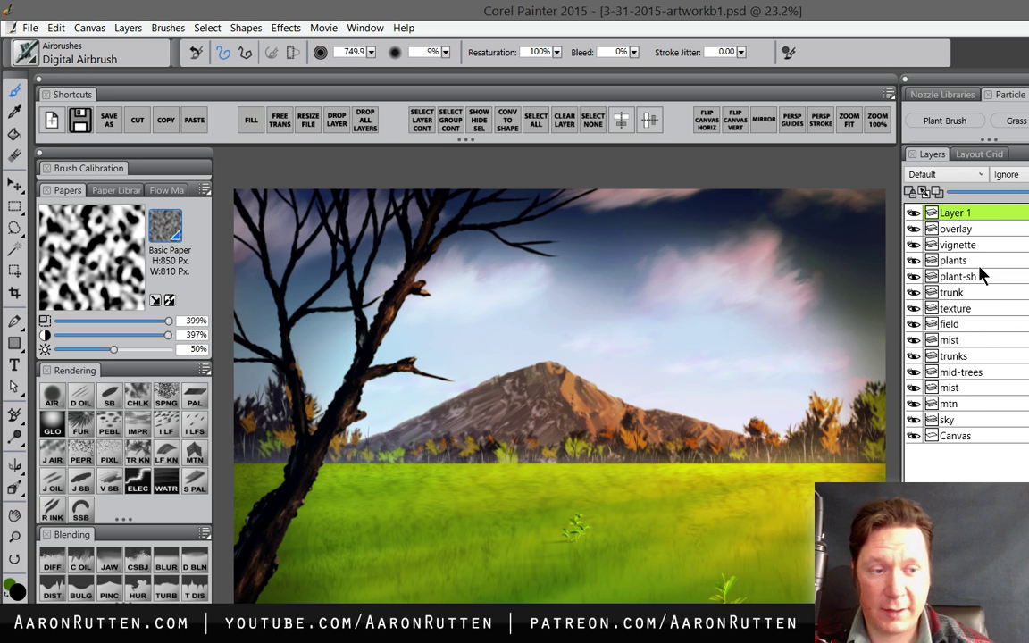
double_click(963, 212)
text(c)
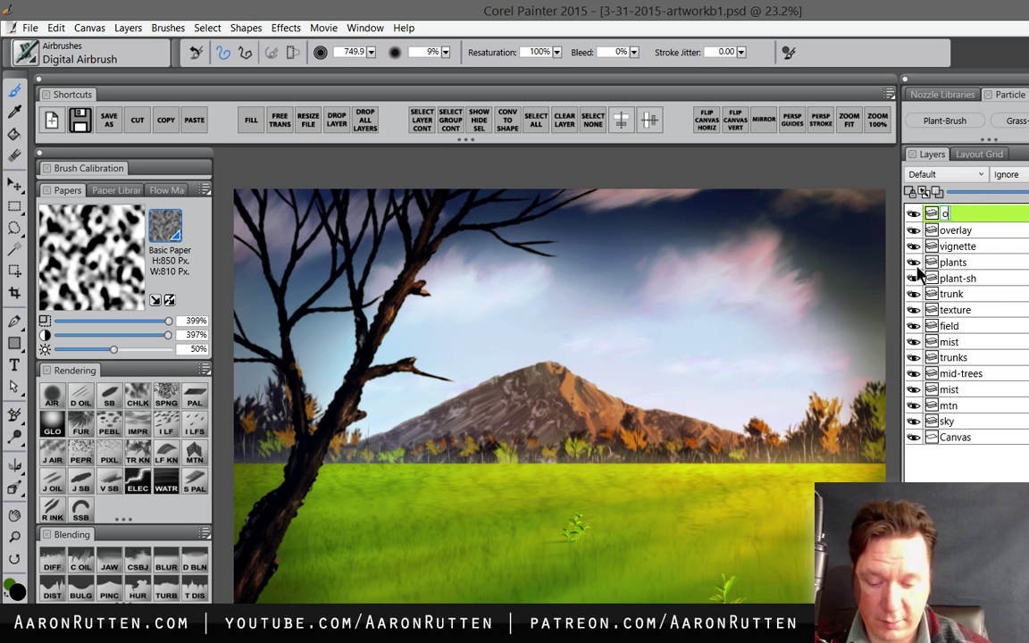
text(verlay2)
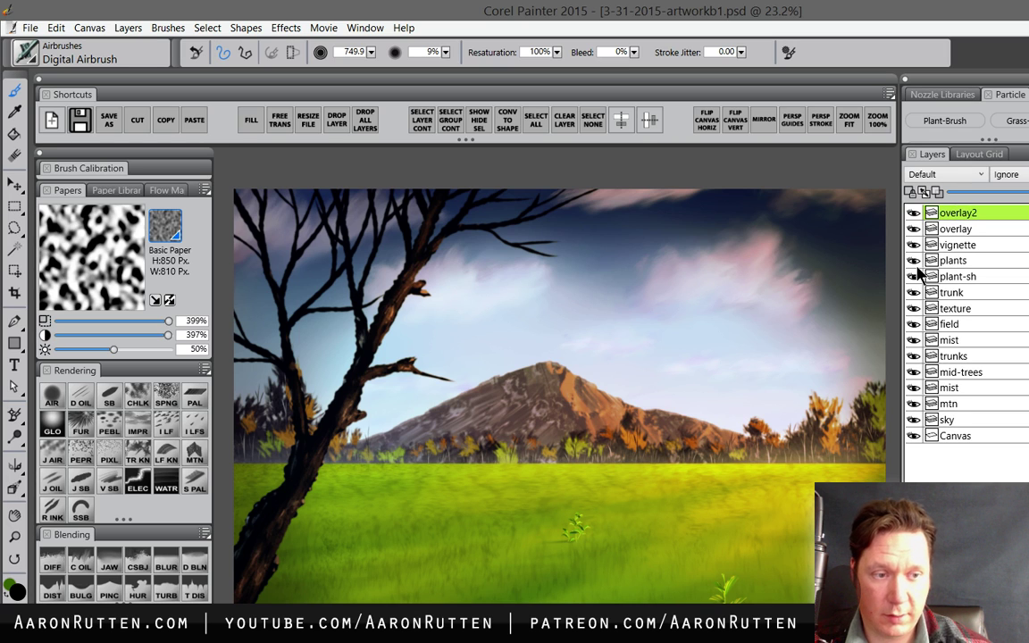
click(952, 174)
click(945, 339)
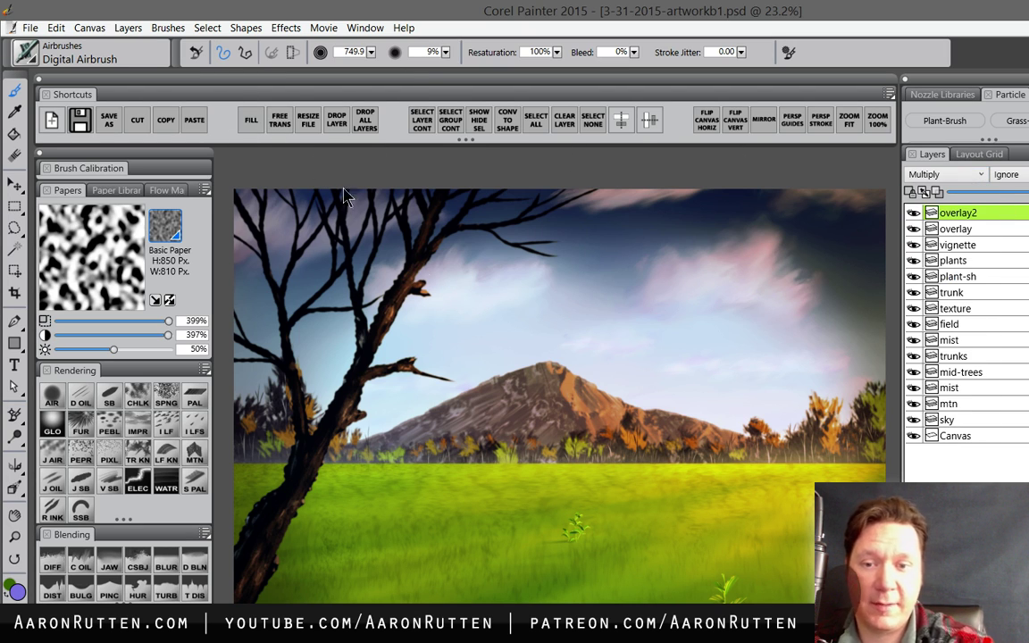
- Fill the overlay2 layer with blue-violet and add a layer mask to it
key(ctrl+f)
click(700, 467)
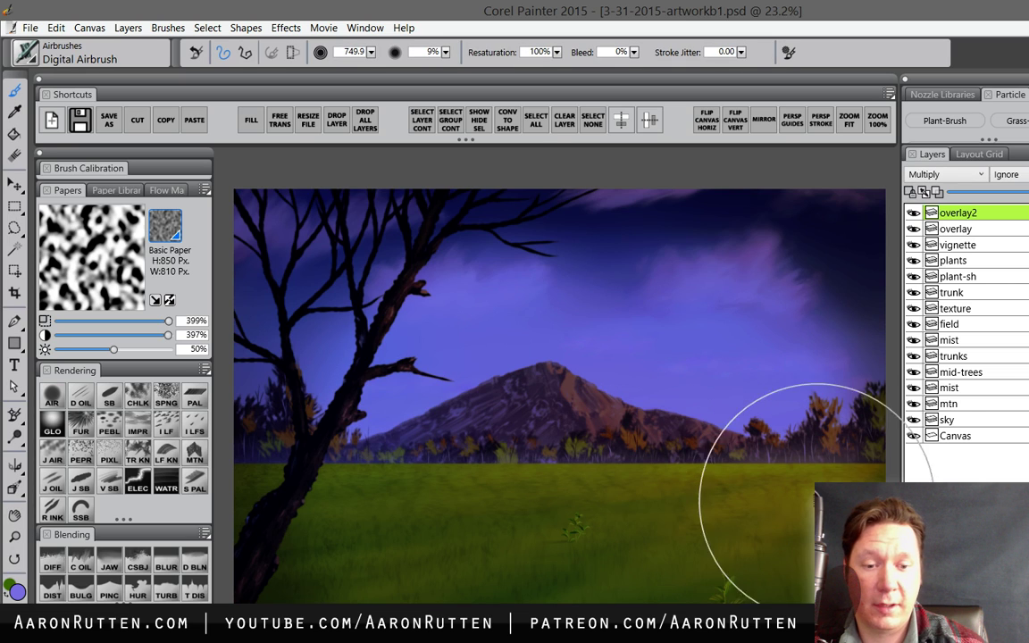
click(996, 581)
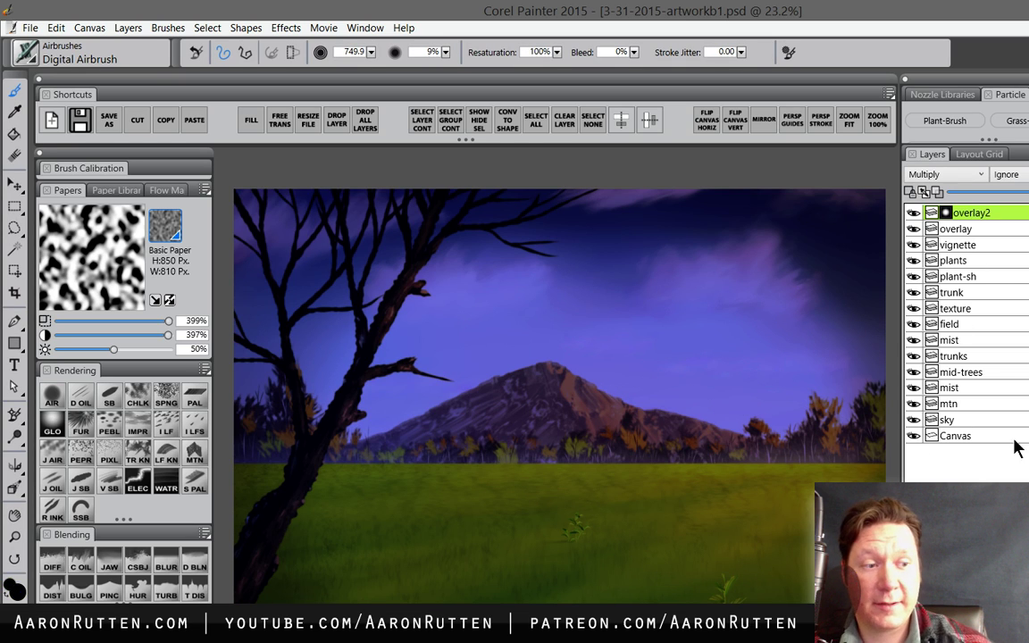
- Airbrush black on the overlay2 mask to clear the blue-violet from the painting's centre and right, keeping it on the left
key(Tab)
mouse_move(798, 388)
mouse_down()
mouse_move(942, 200)
mouse_move(453, 448)
mouse_move(571, 188)
mouse_move(820, 345)
mouse_move(603, 533)
mouse_move(757, 630)
mouse_move(652, 483)
mouse_move(880, 393)
mouse_move(1000, 405)
mouse_move(758, 517)
mouse_move(788, 480)
mouse_up()
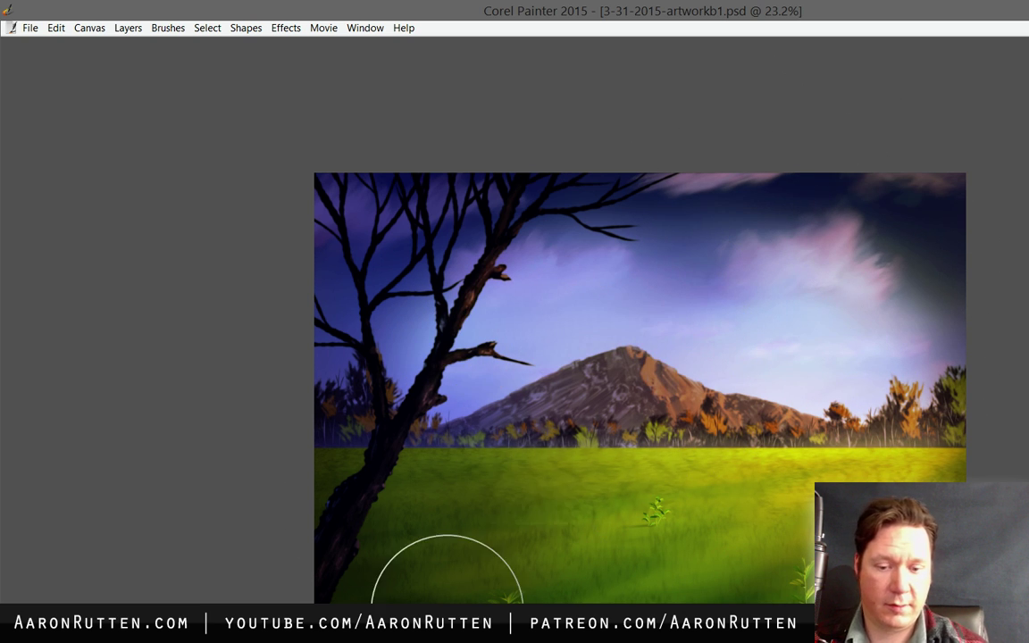
ctrl+alt+drag(409, 472, 433, 483)
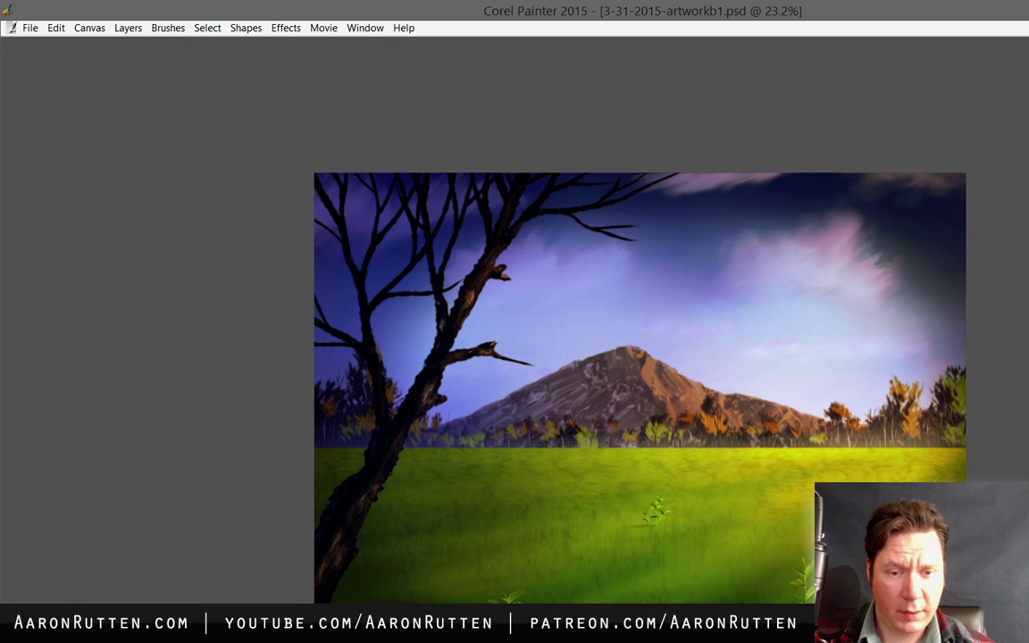
key(Tab)
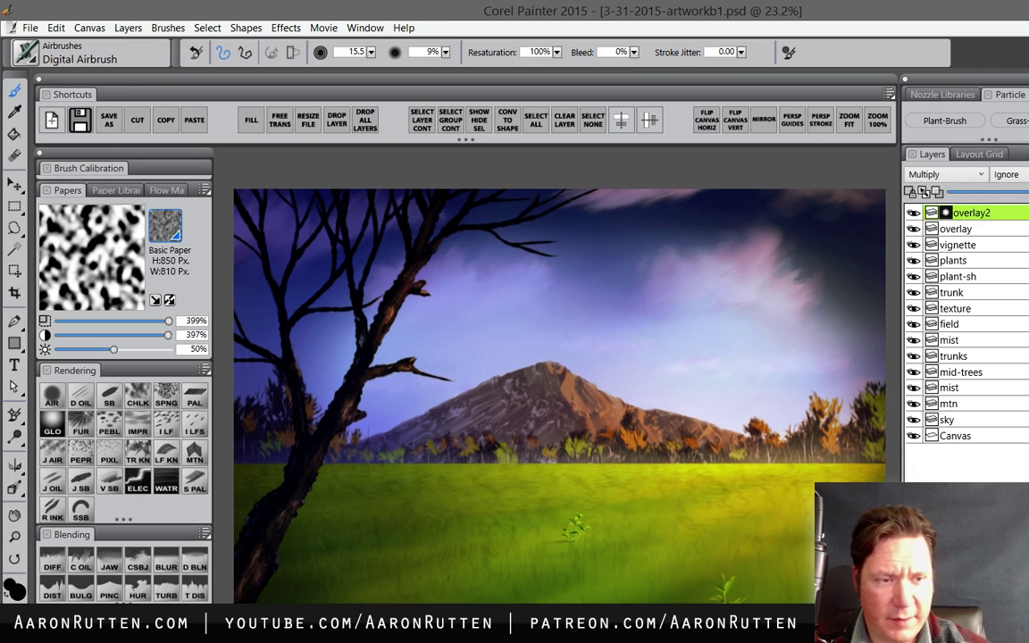
- Apply the overlay2 layer's mask and lower the layer's opacity to soften the blue-violet tint
right_click(945, 213)
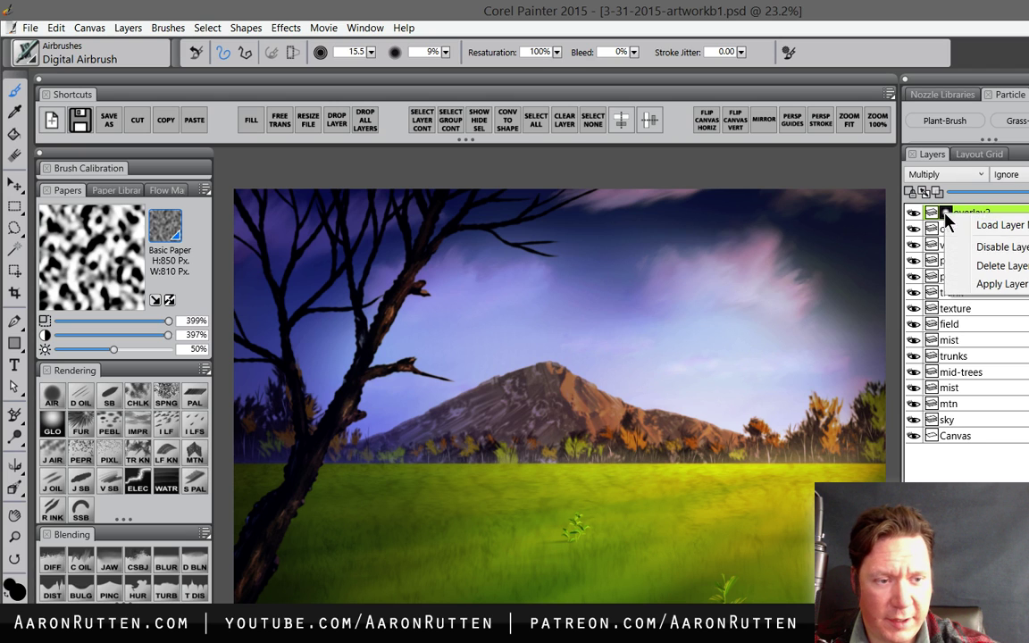
click(1006, 286)
click(1004, 194)
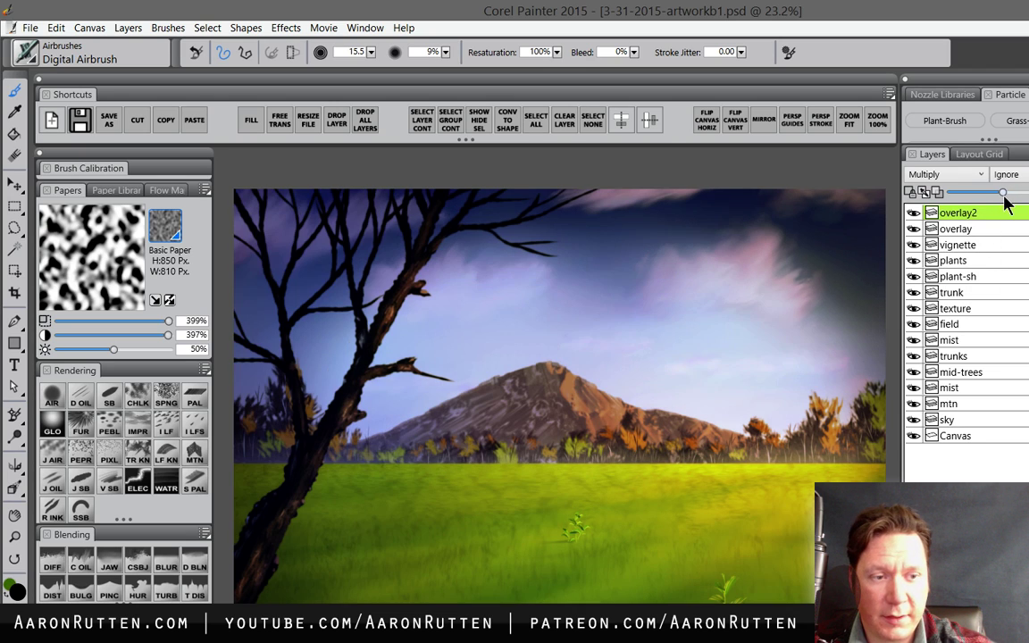
click(1005, 193)
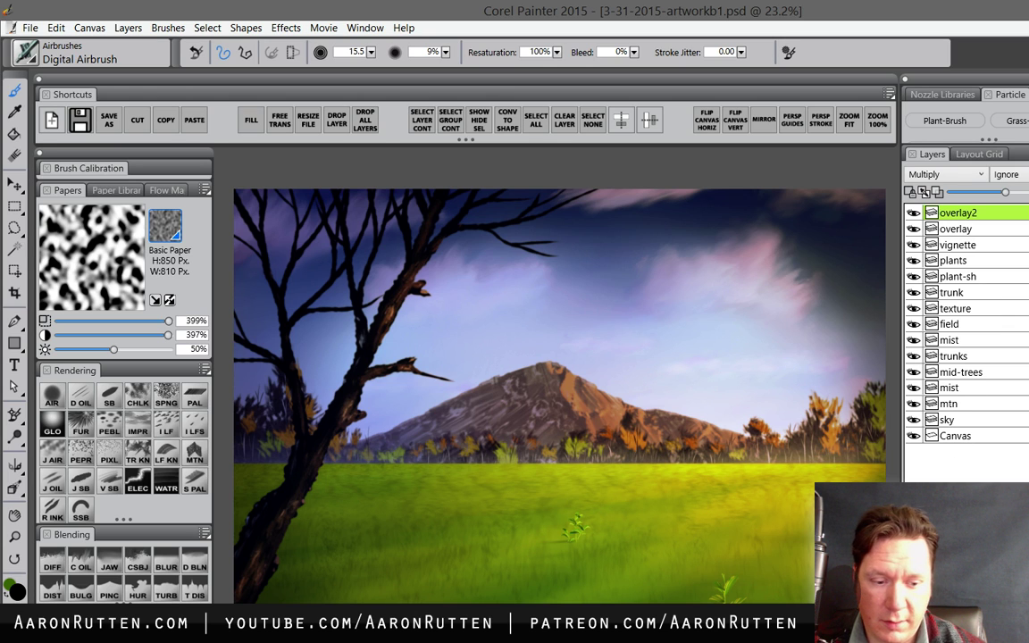
- Examine the whole painting with the panels hidden, at slightly higher magnification
key(Tab)
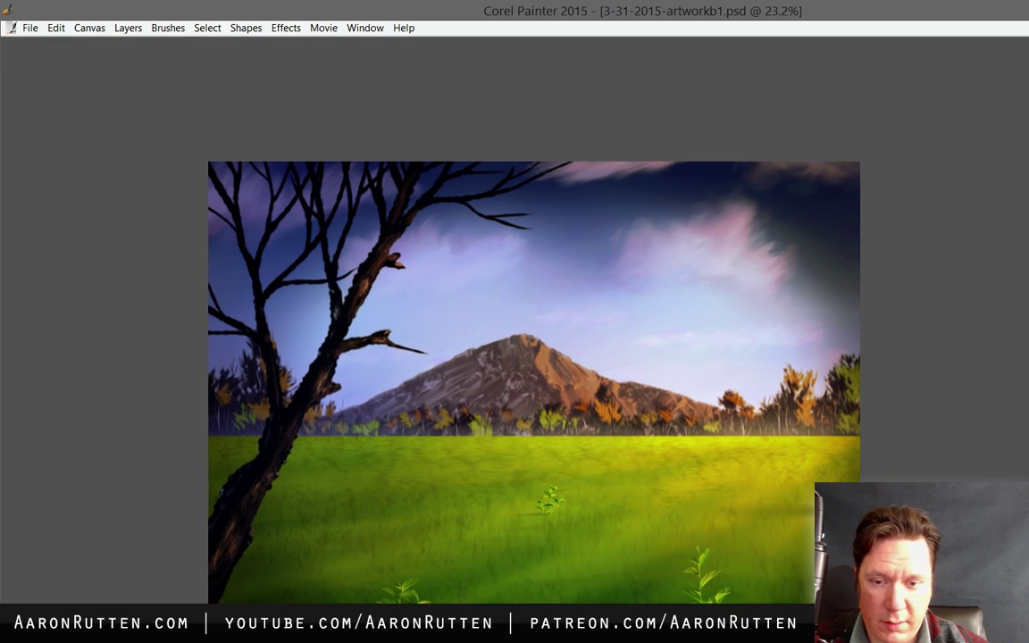
key(Tab)
key(Tab)
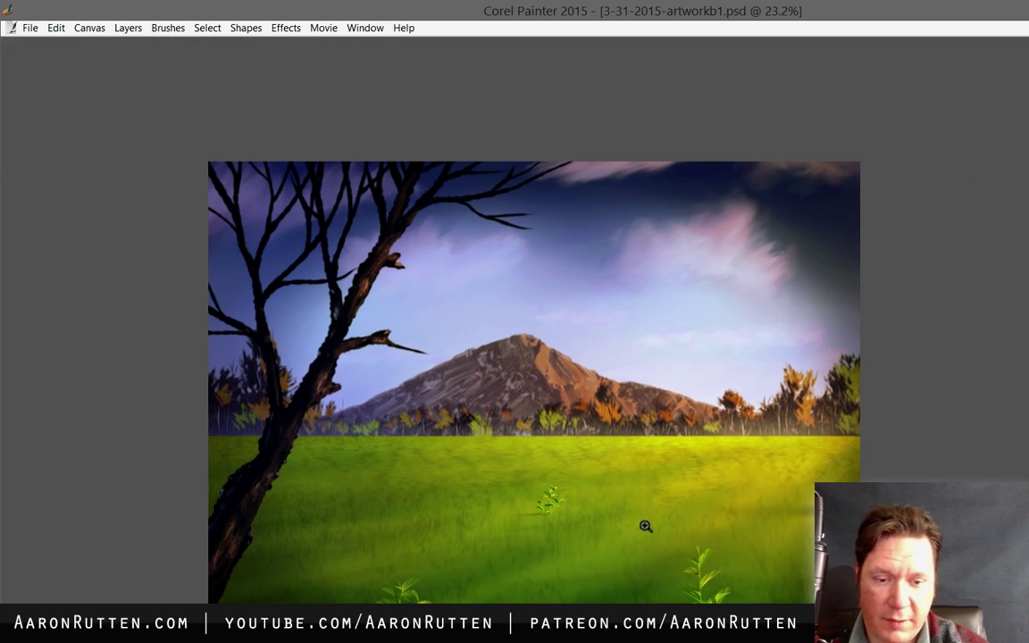
click(647, 529)
click(650, 547)
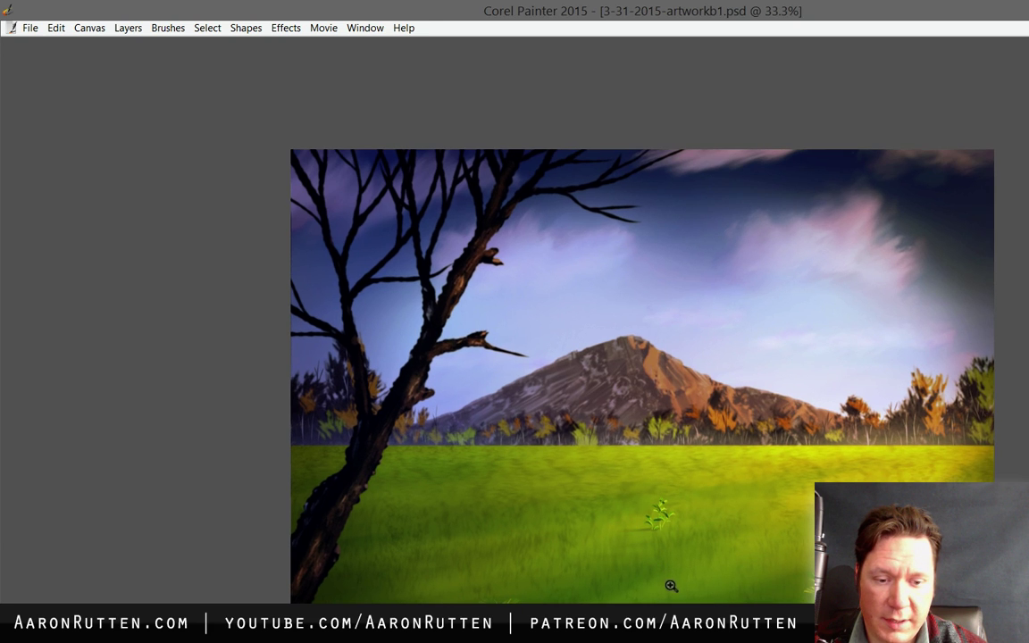
click(671, 586)
key(ctrl+minus)
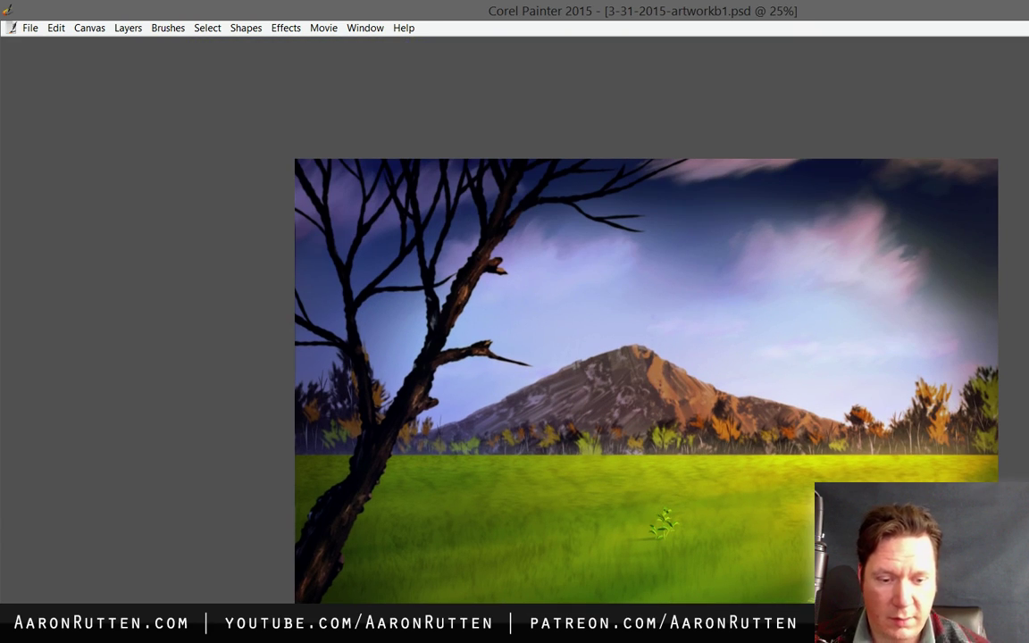
key(Tab)
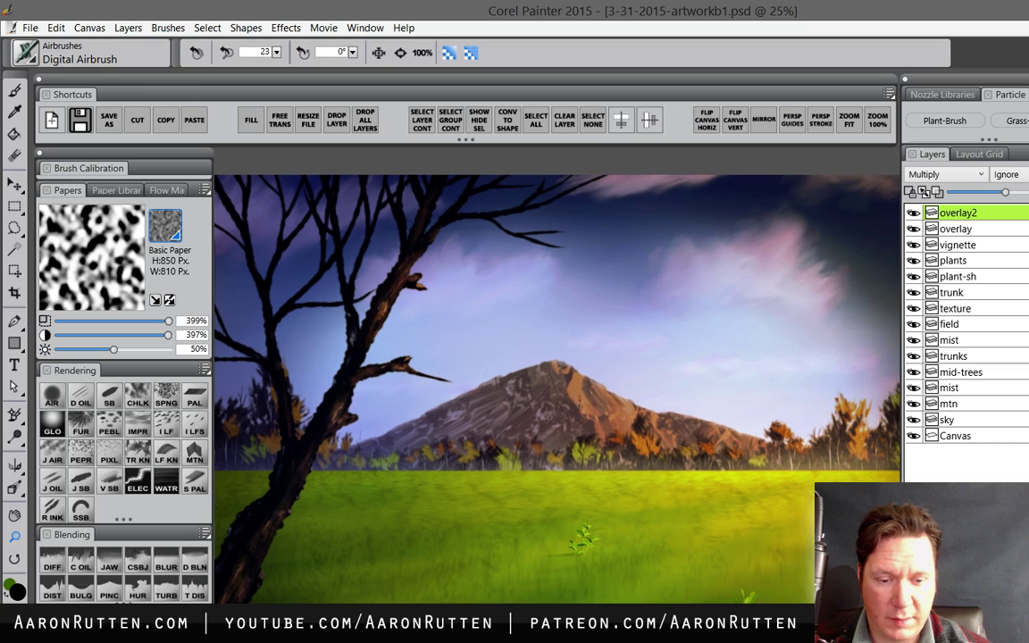
- Select the contents of the plants layer and add a layer named plant-tint above it
click(954, 259)
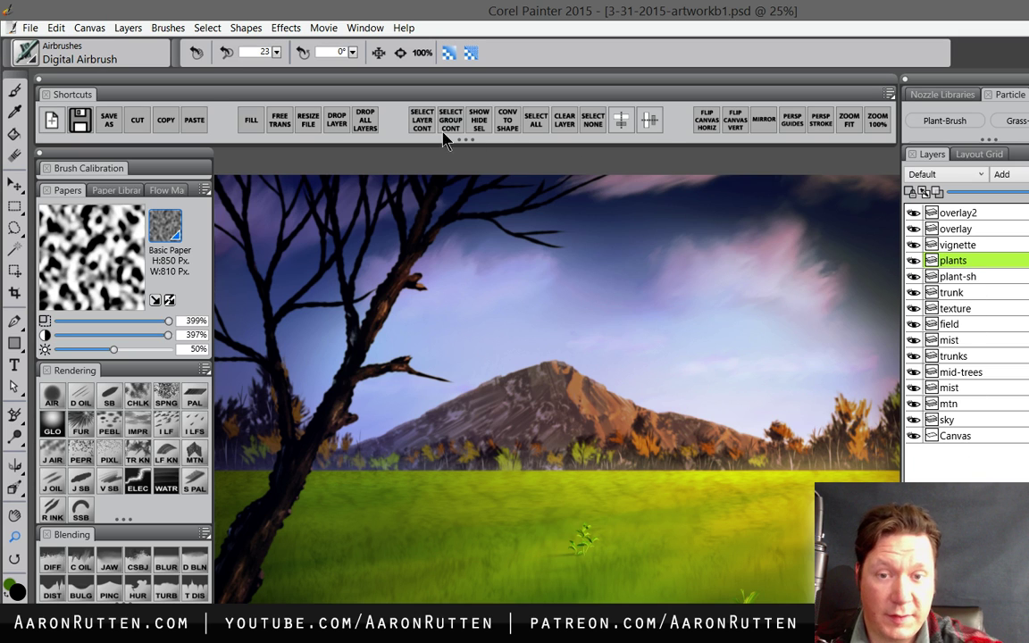
key(ctrl+shift+n)
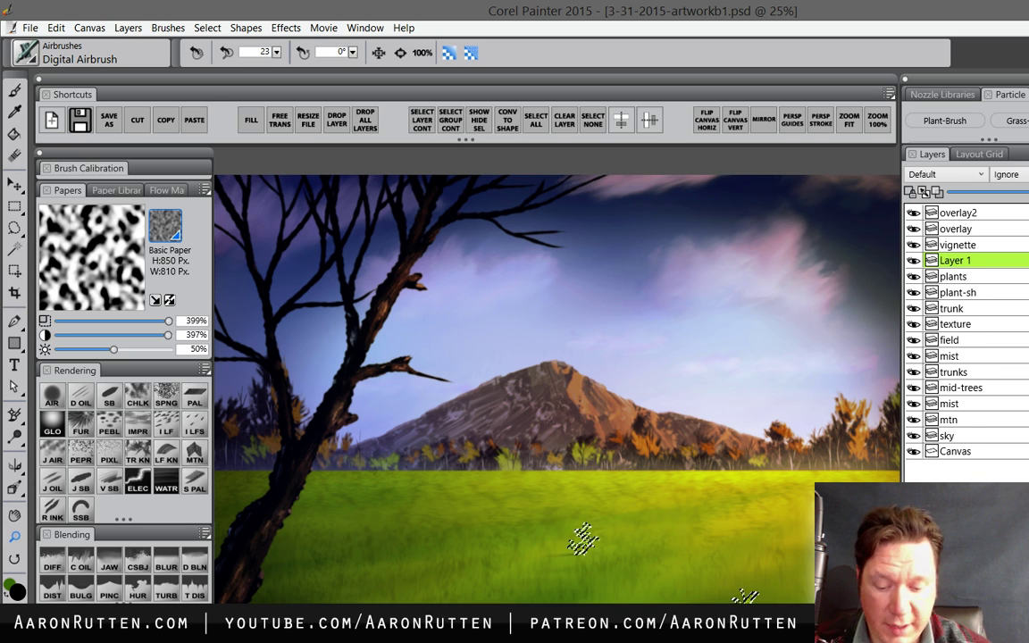
double_click(954, 260)
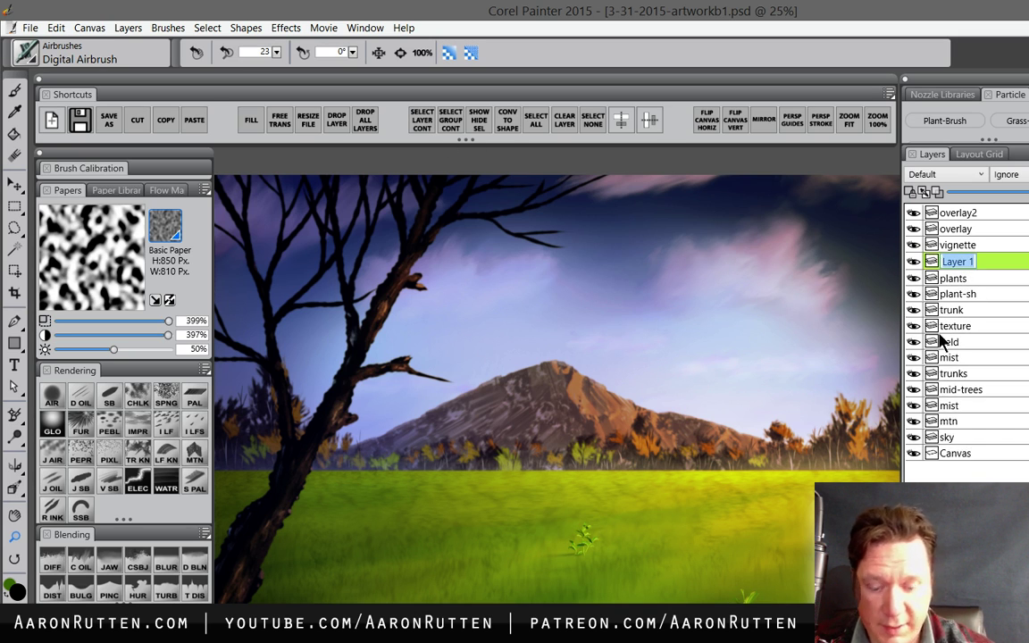
text(planmt)
key(BackSpace)
key(BackSpace)
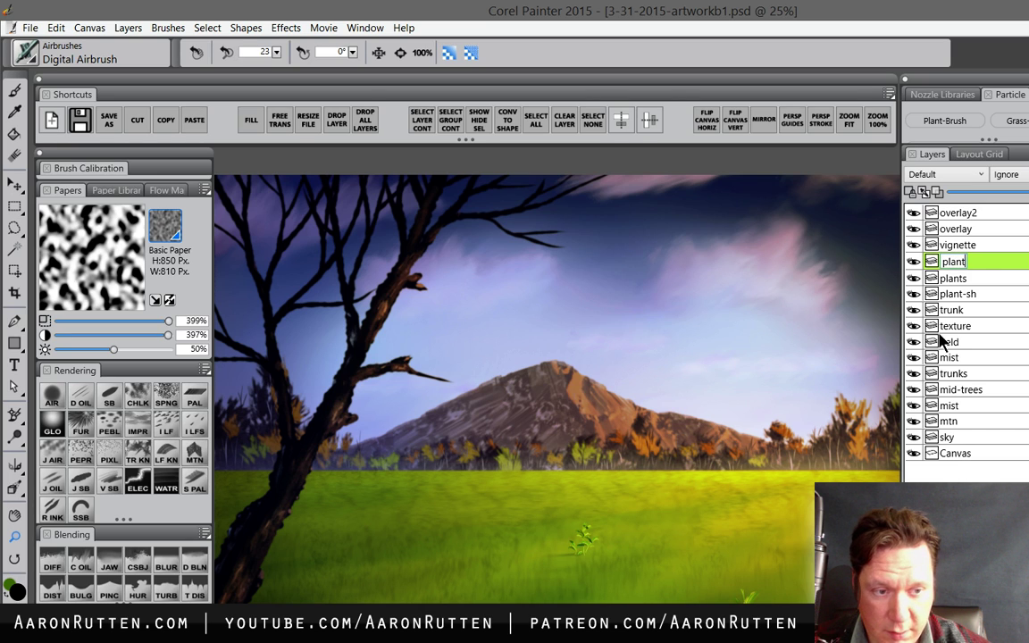
text(t-tint)
key(Return)
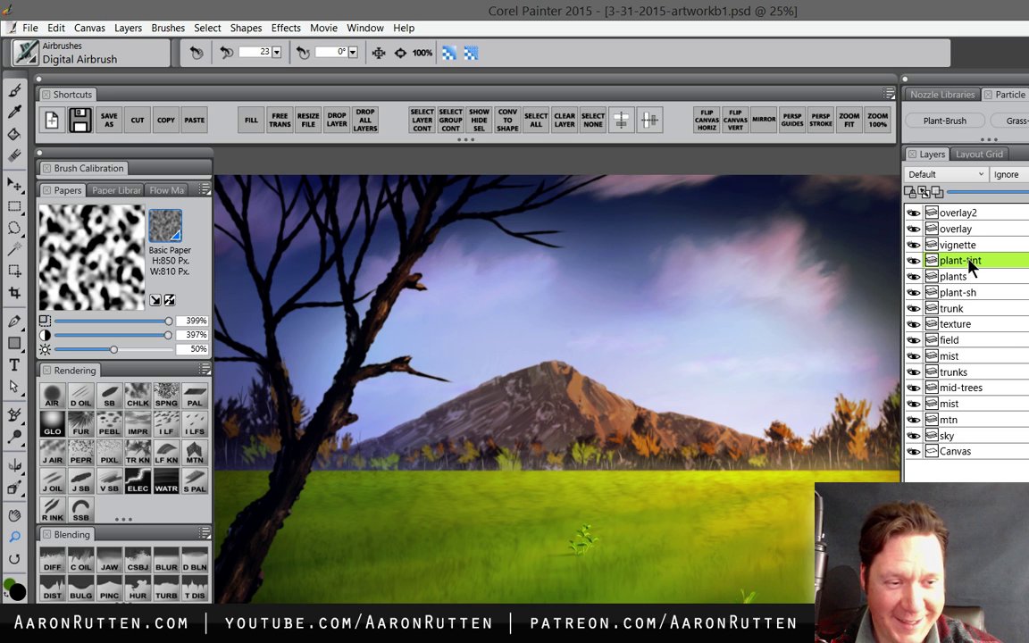
- Set the plant-tint layer's composite method to Multiply
key(ctrl+shift+n)
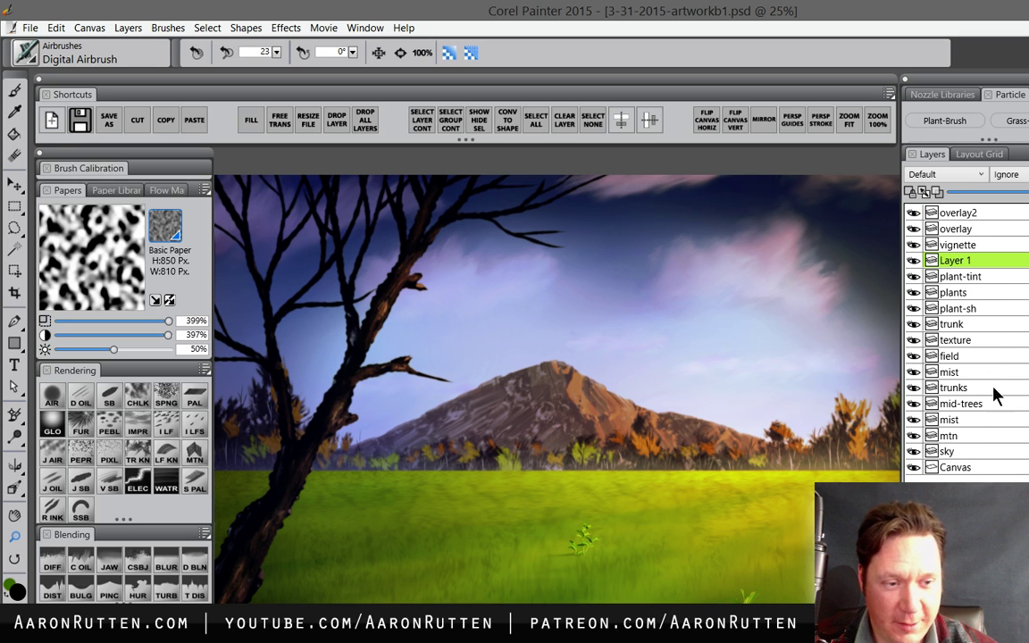
key(ctrl+z)
click(936, 176)
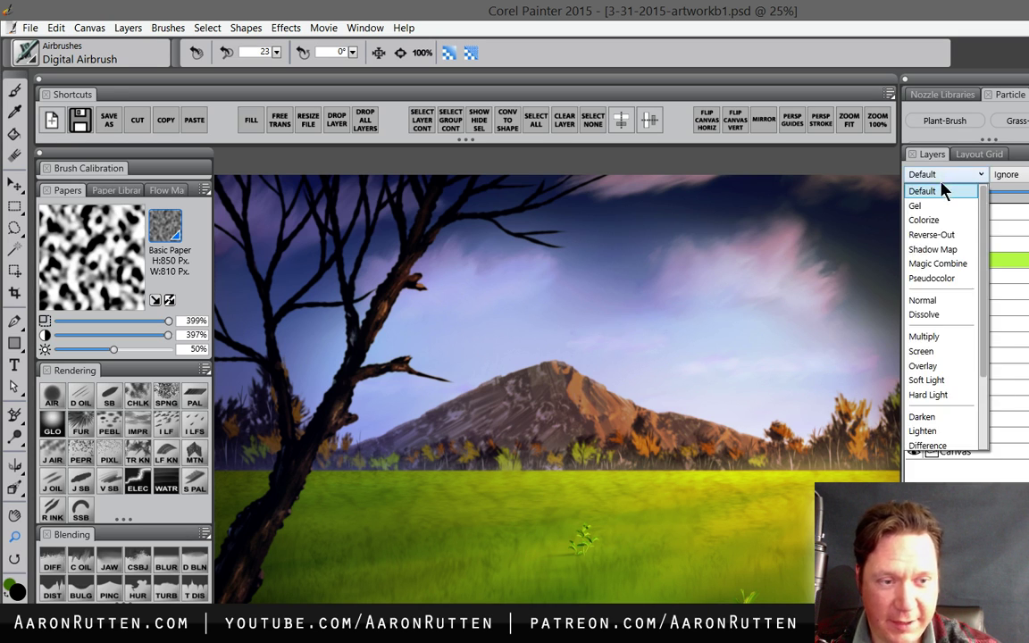
click(933, 339)
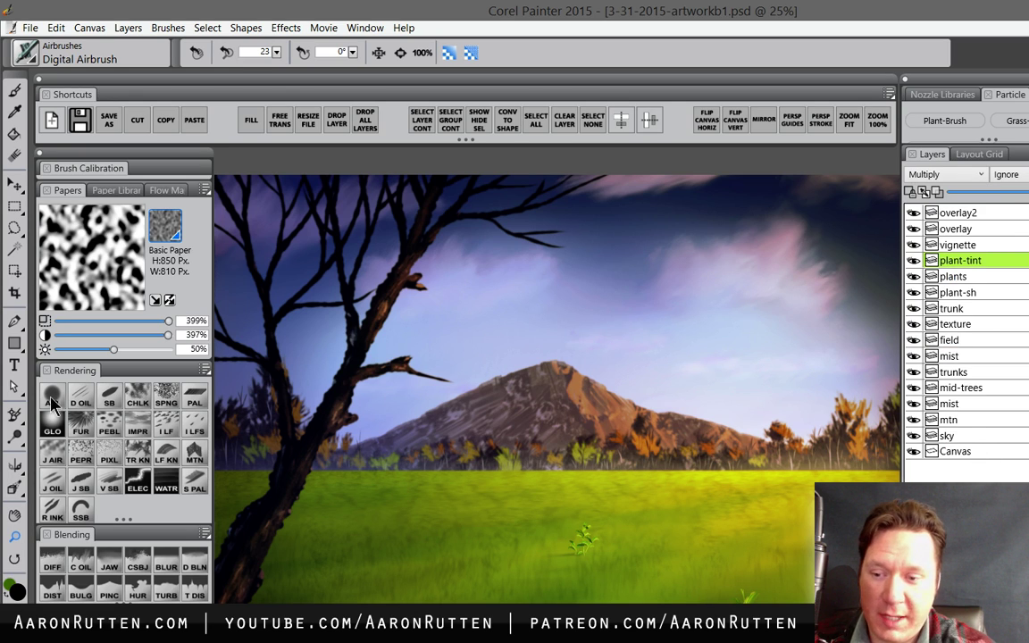
- Airbrush orange and blue over the selected plants on the plant-tint layer and reduce the layer's opacity
key(b)
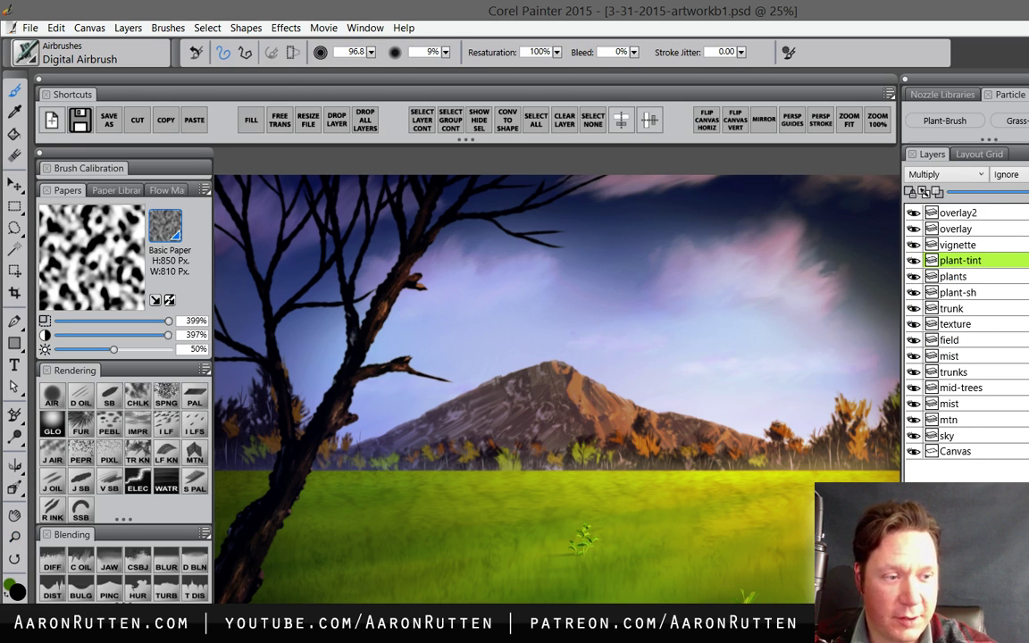
mouse_move(589, 523)
mouse_down()
mouse_move(616, 530)
mouse_move(625, 519)
mouse_move(583, 523)
mouse_up()
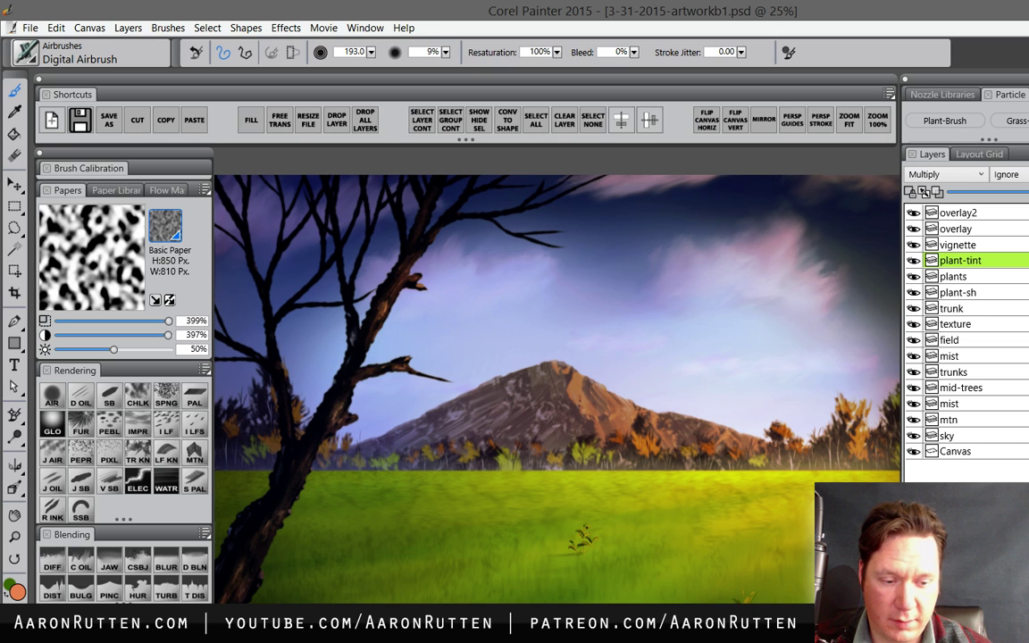
key(shift+x)
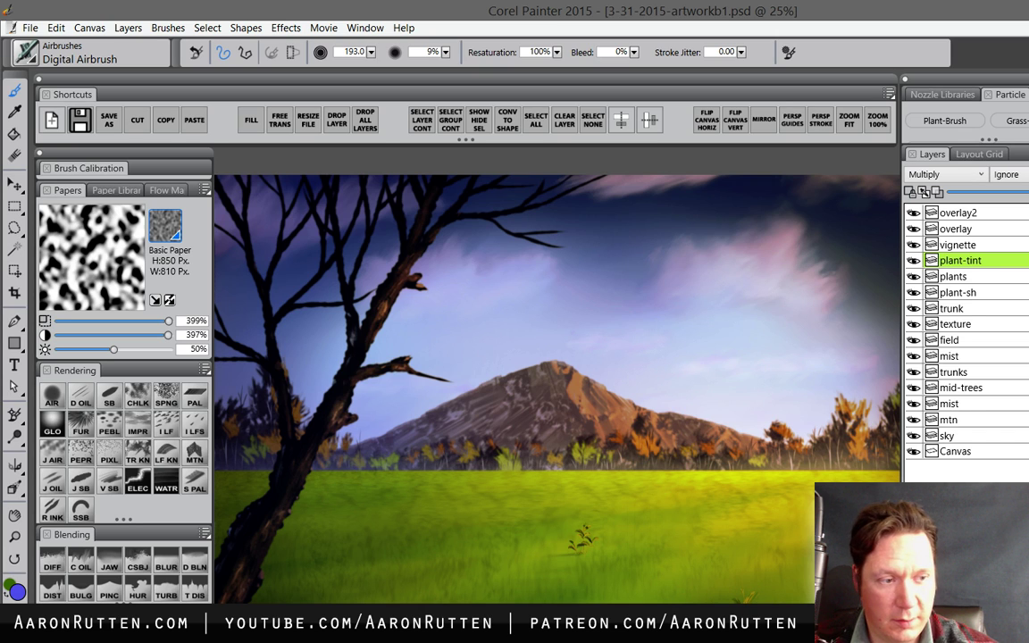
mouse_move(636, 519)
mouse_down()
mouse_move(618, 516)
mouse_move(569, 547)
mouse_up()
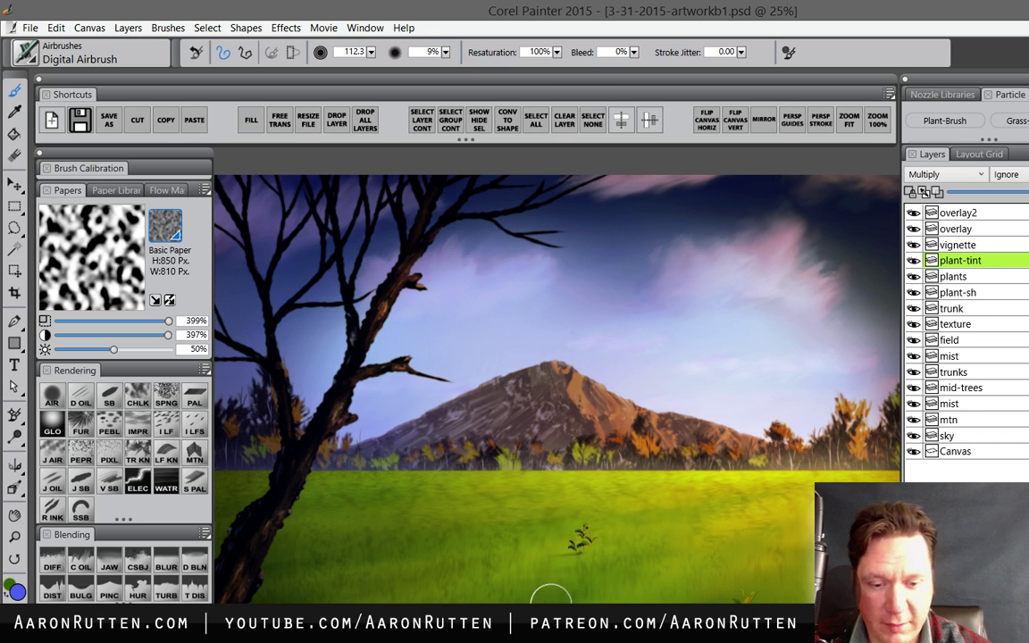
drag(675, 536, 590, 531)
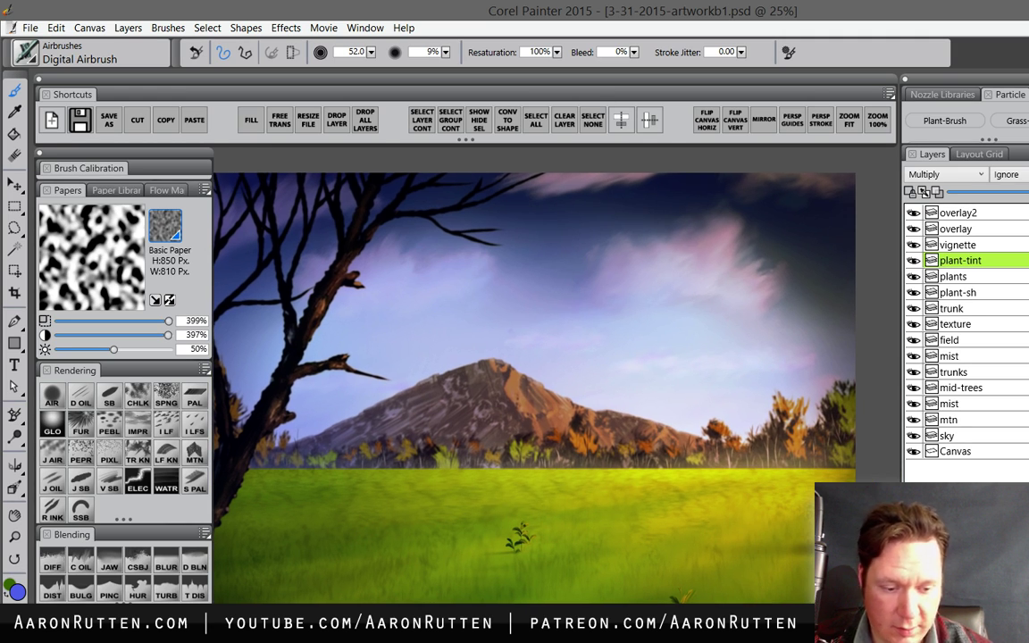
click(1015, 195)
drag(1014, 195, 998, 198)
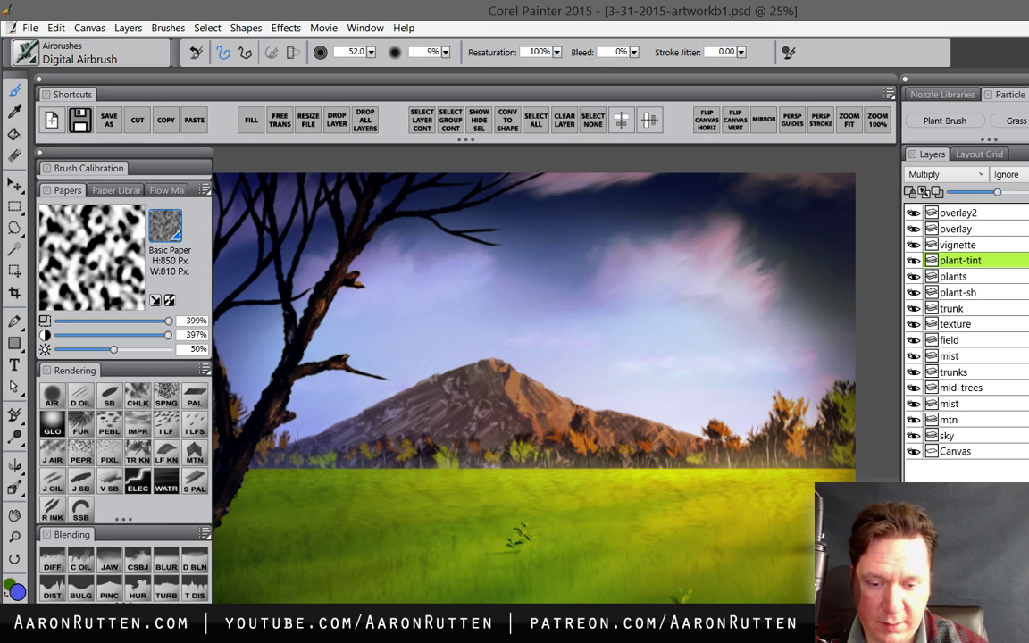
- Raise the plant-tint layer's opacity slightly and make the plant-sh layer active
mouse_move(995, 192)
mouse_down()
mouse_move(977, 200)
mouse_move(1006, 194)
mouse_up()
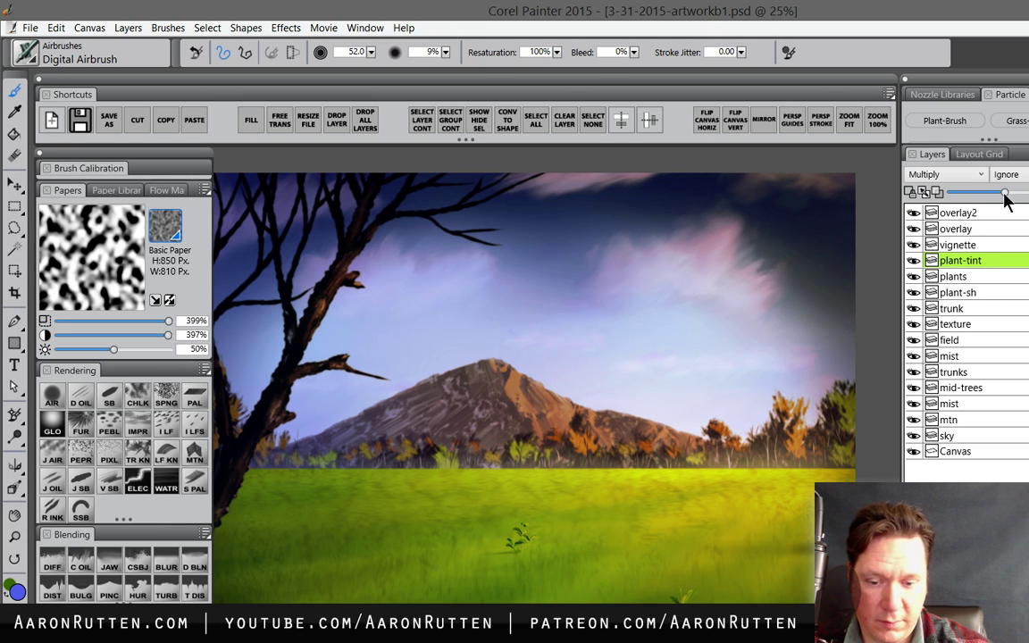
click(14, 537)
alt+click(359, 503)
key(ctrl+plus)
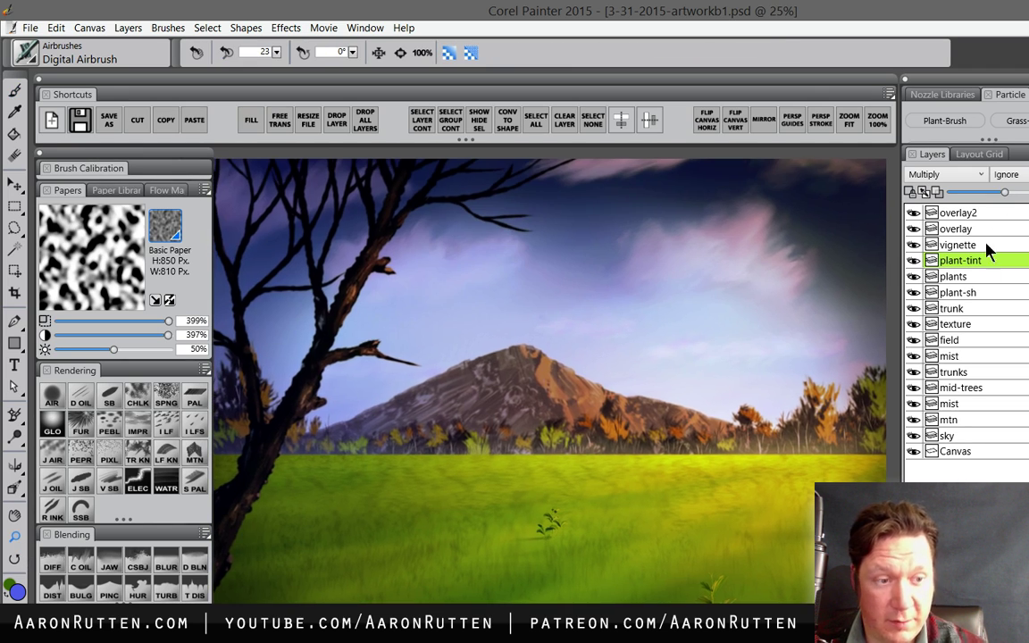
click(974, 292)
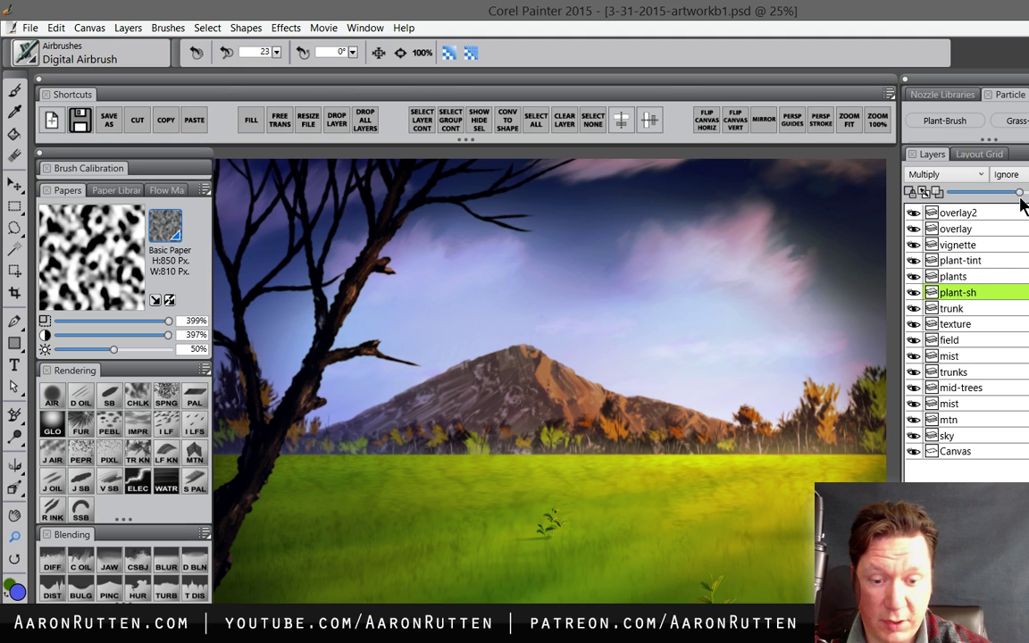
- Hide the panels and examine the finished painting's tree, mountain, sky and field at 34.3% magnification
drag(554, 358, 625, 397)
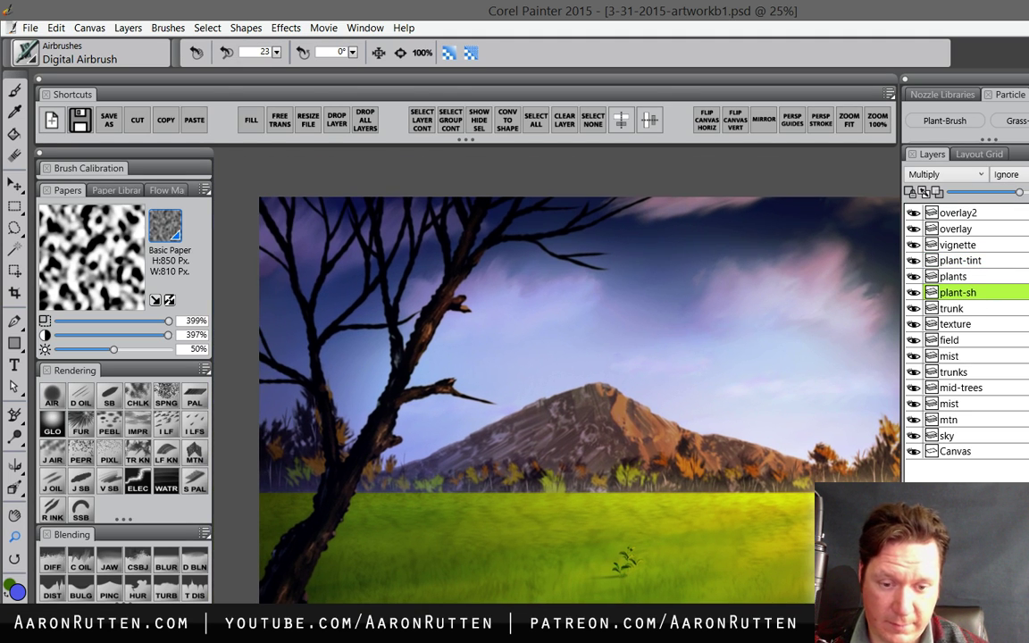
scroll(629, 534, down, 4)
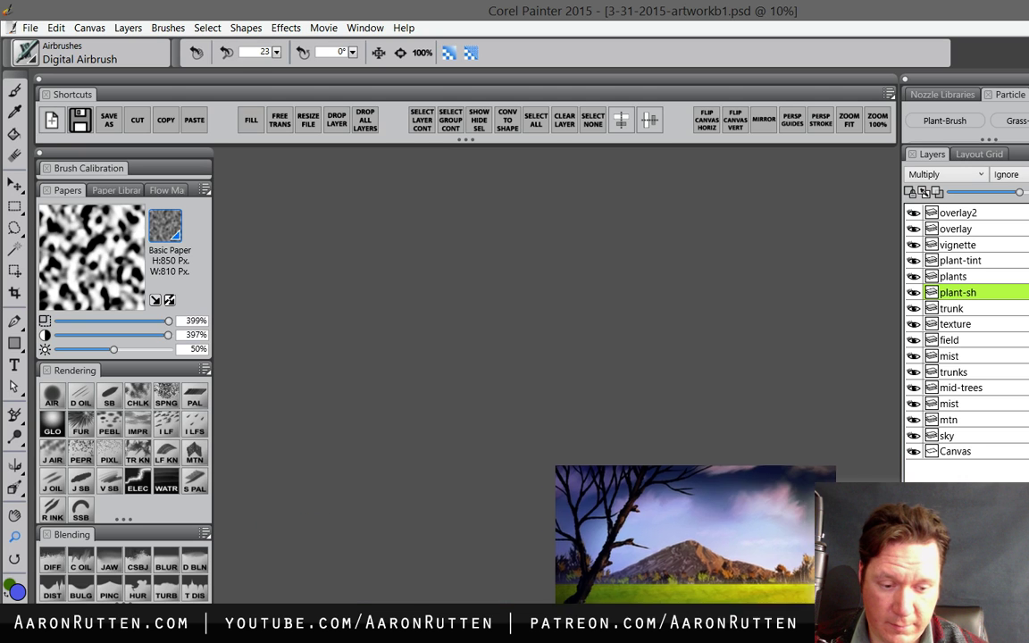
scroll(629, 534, up, 2)
key(Tab)
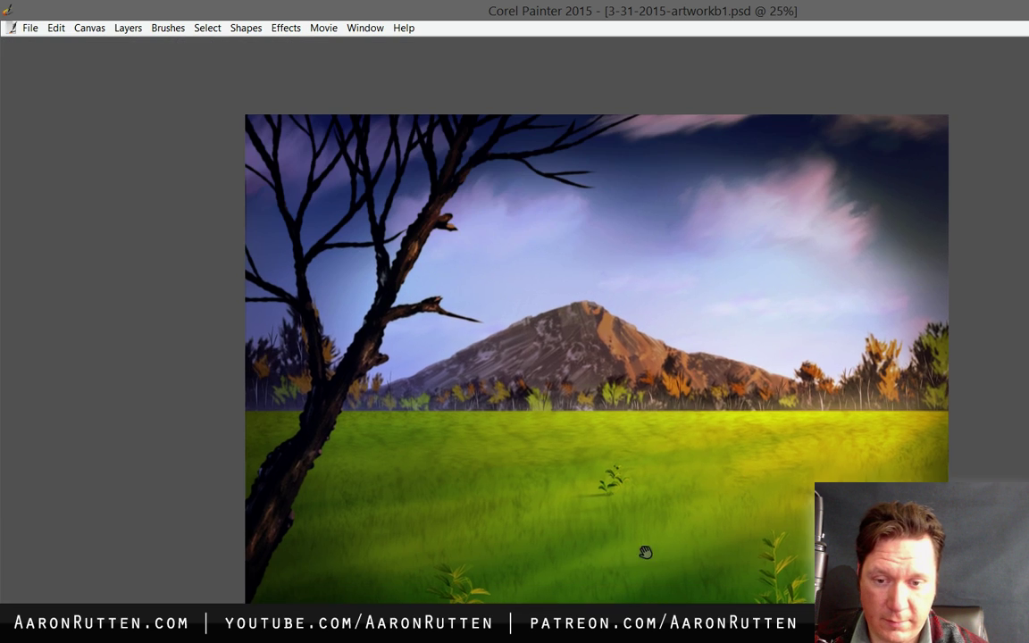
drag(645, 551, 674, 575)
scroll(735, 577, up, 2)
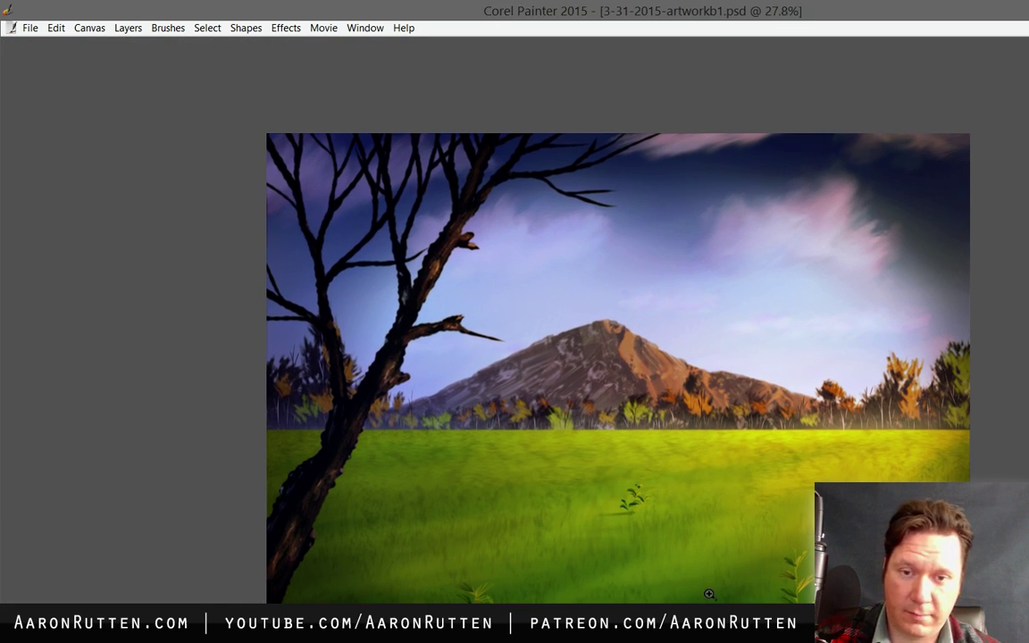
scroll(710, 594, up, 1)
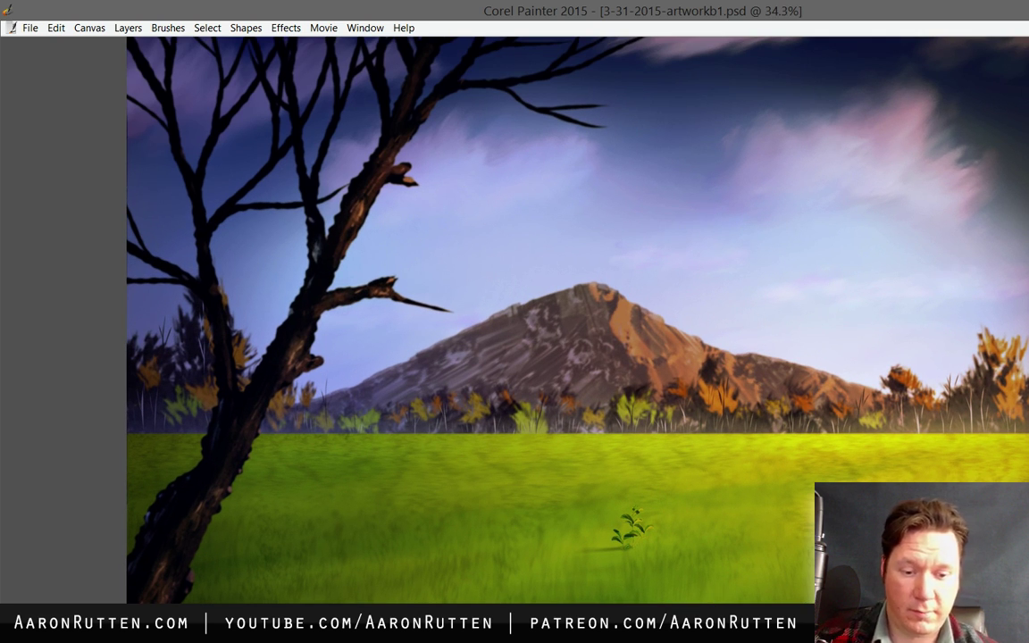
mouse_move(710, 594)
mouse_down()
mouse_move(635, 618)
mouse_move(624, 605)
mouse_up()
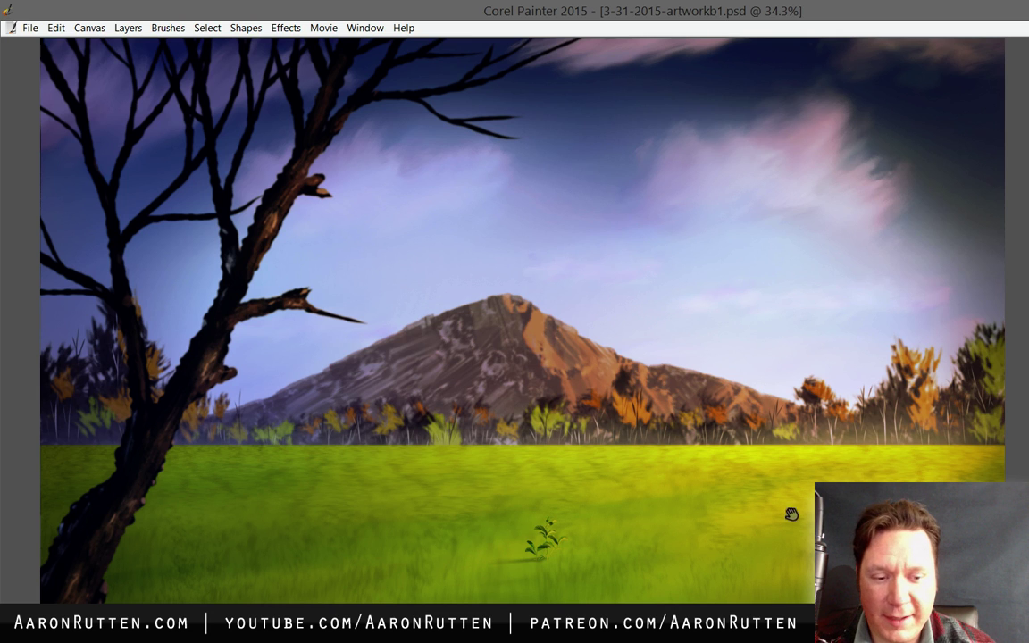
drag(501, 268, 567, 272)
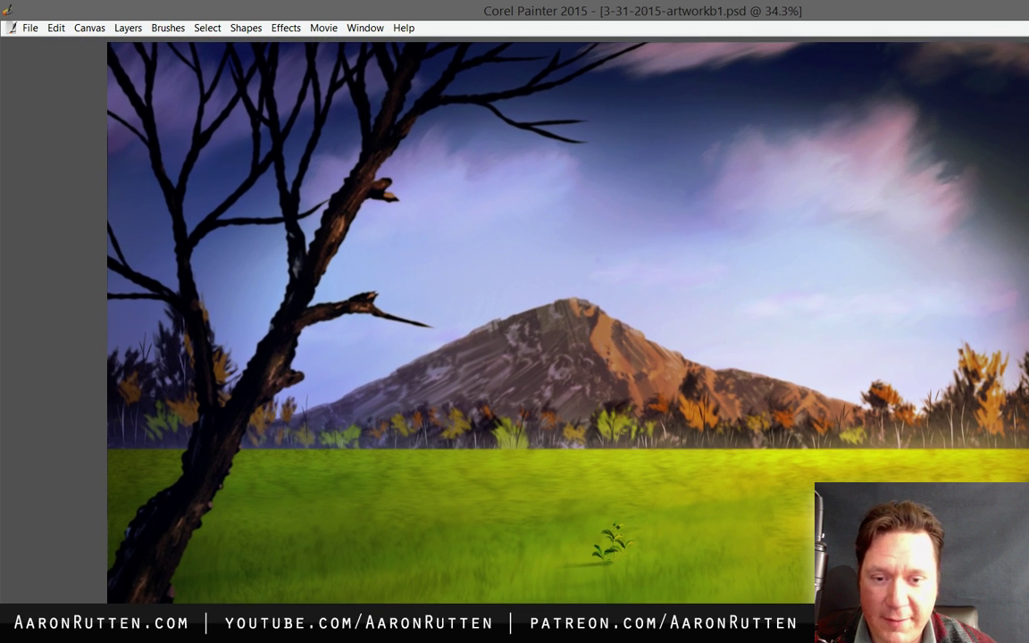